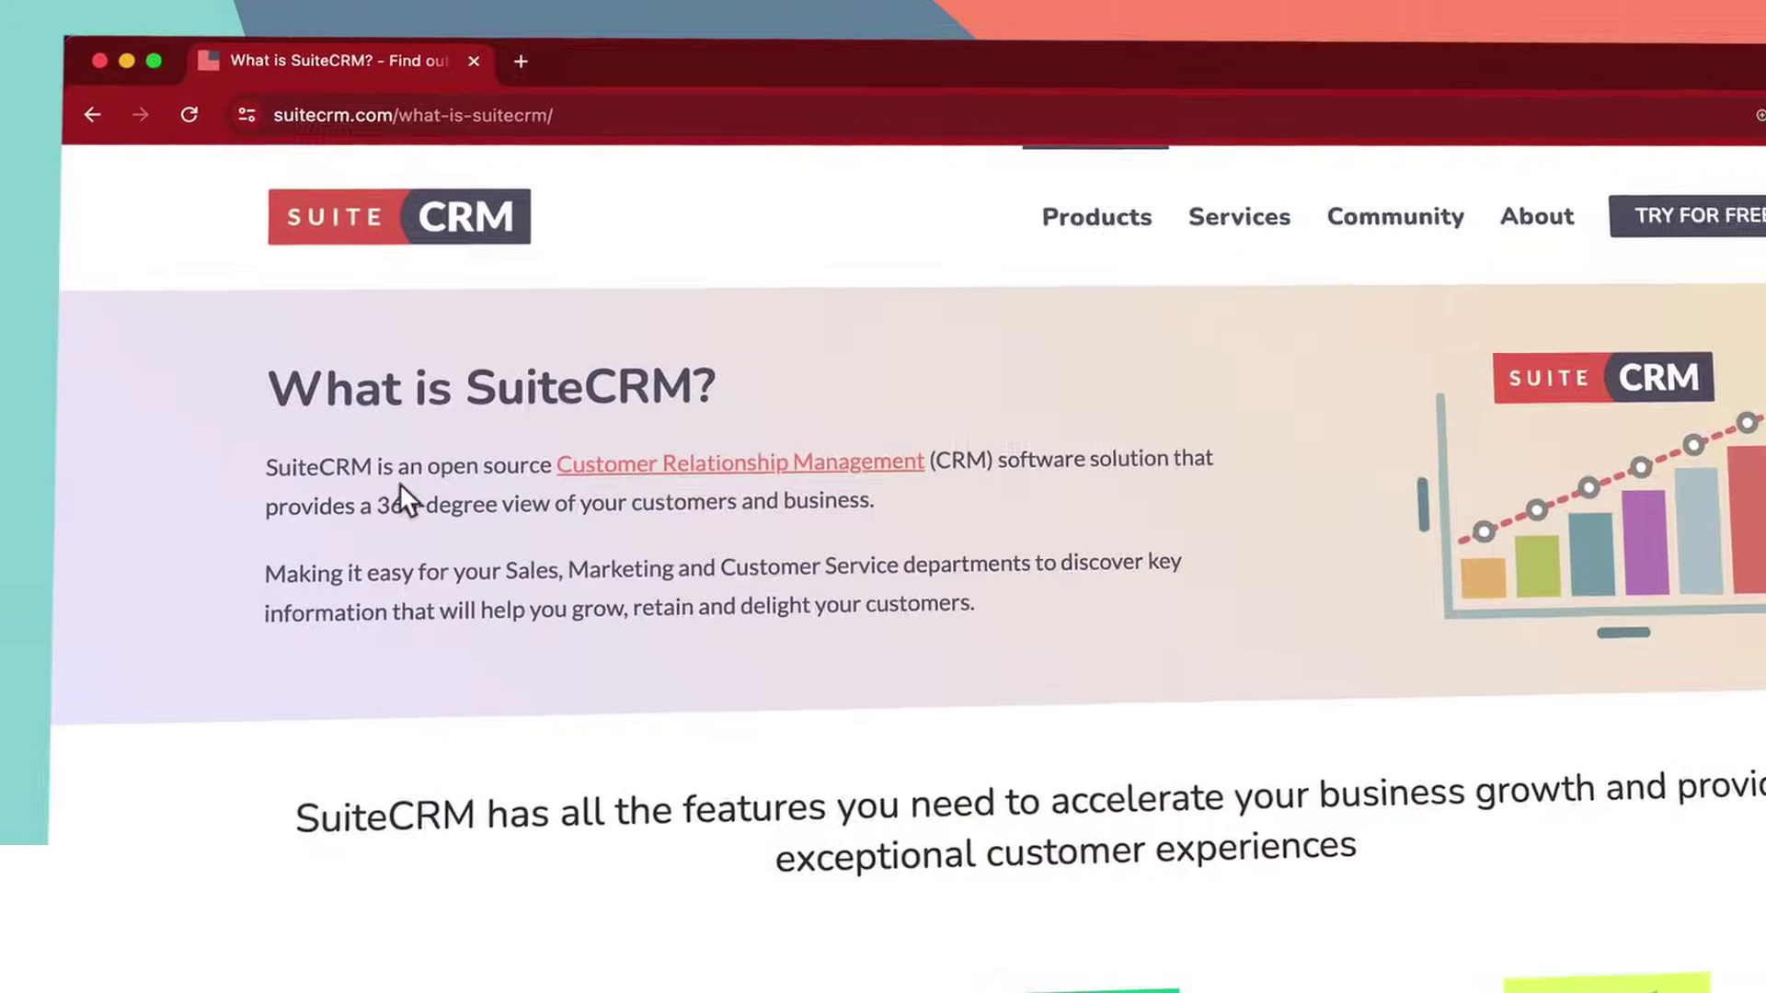
- Highlight 'open source Customer Relationship Management' and download the SuiteCRM 8.6 package
{"action": "left_click_drag", "start_coordinate": [404, 460], "coordinate": [1026, 461]}
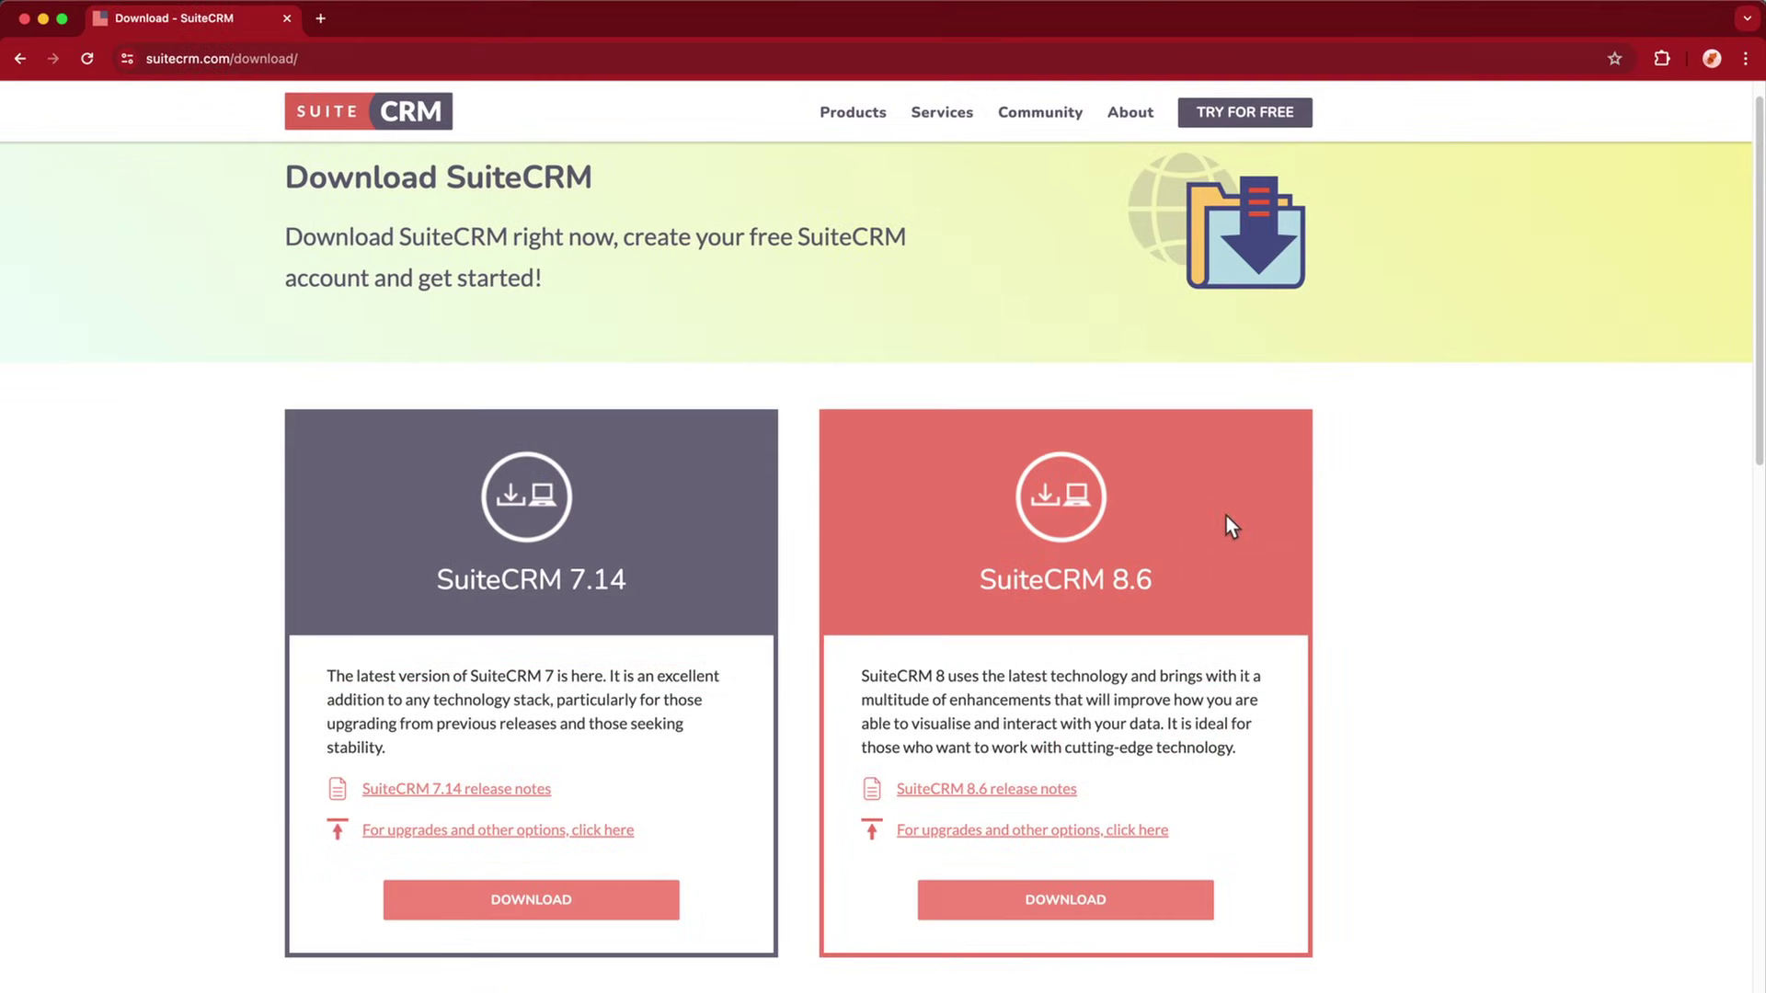
{"action": "left_click", "coordinate": [1165, 918]}
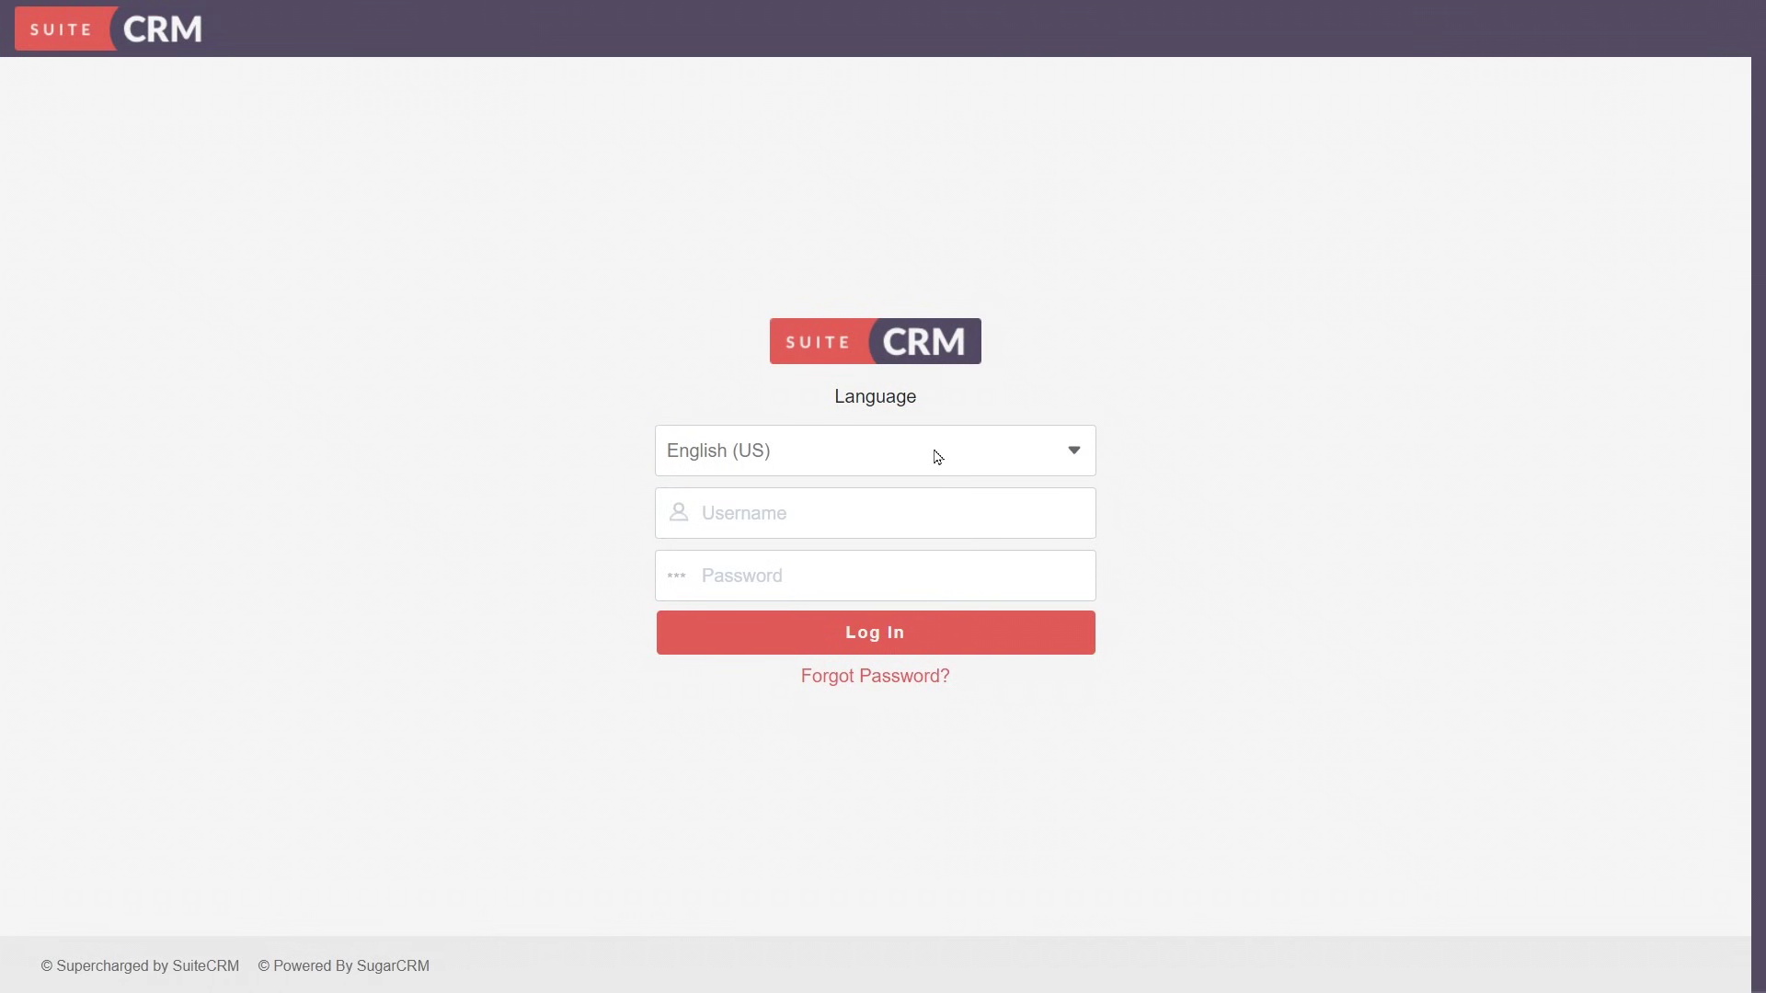
- Keep the login language as English (US) after glancing at the password-reset form
{"action": "left_click", "coordinate": [936, 459]}
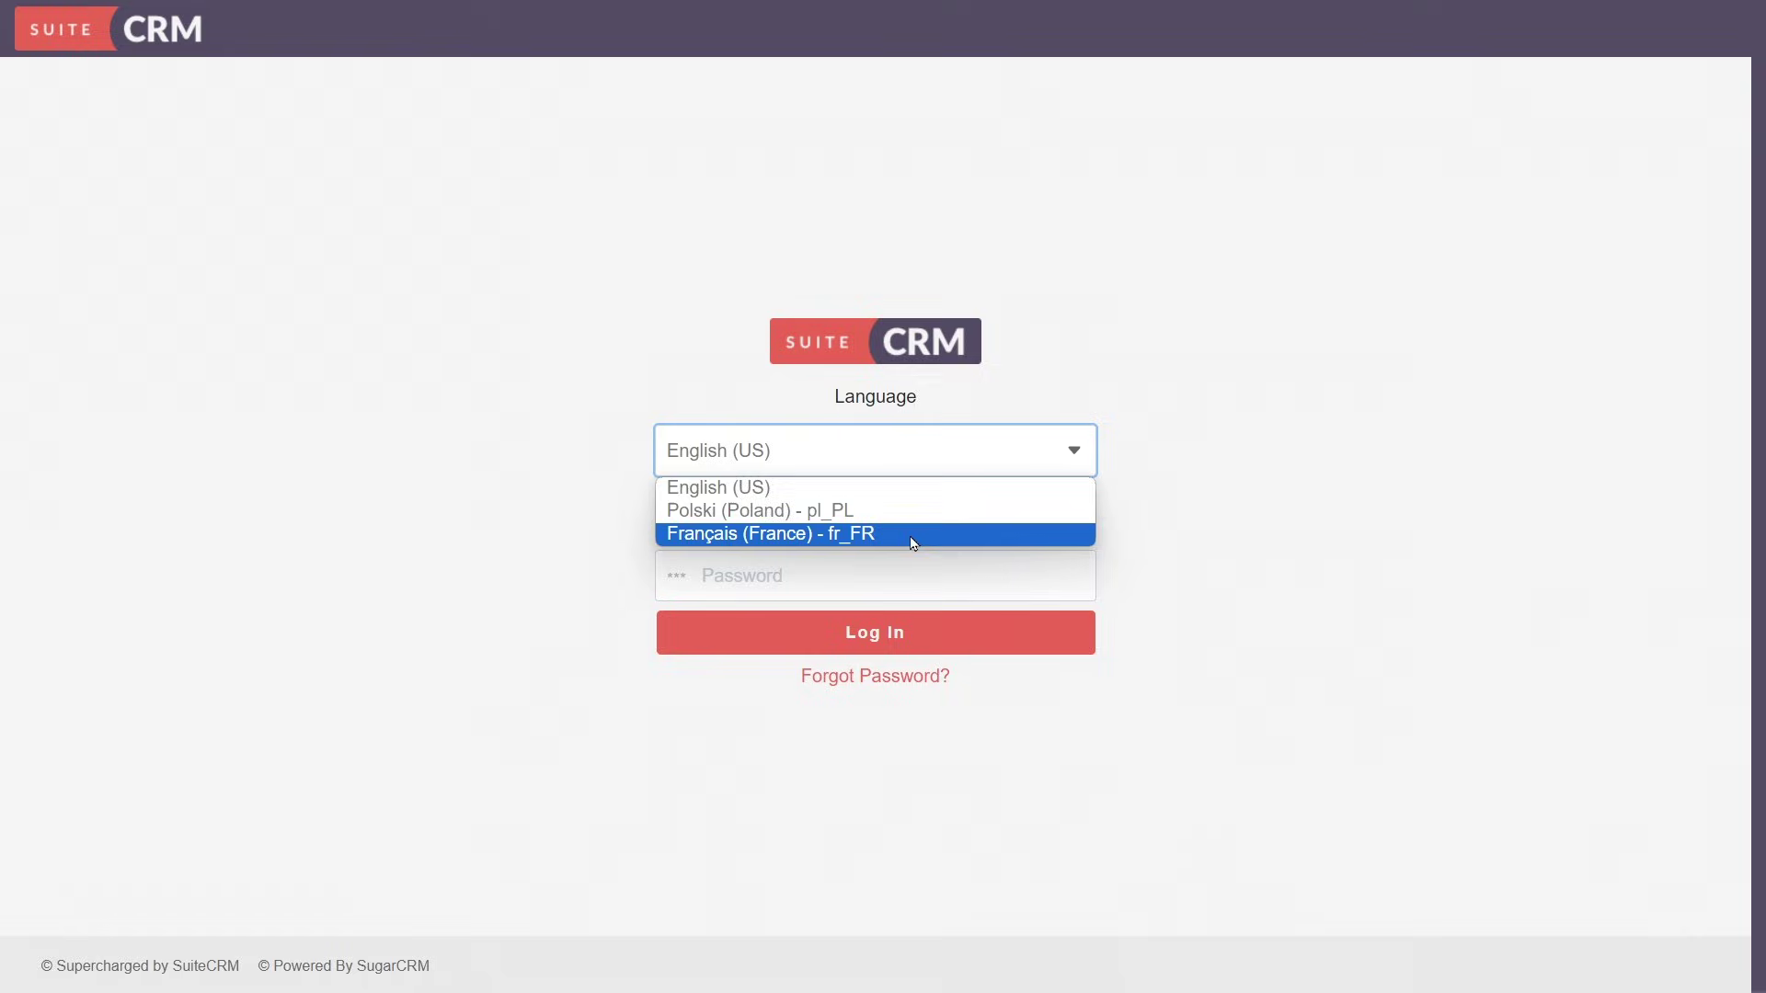
{"action": "left_click", "coordinate": [929, 450]}
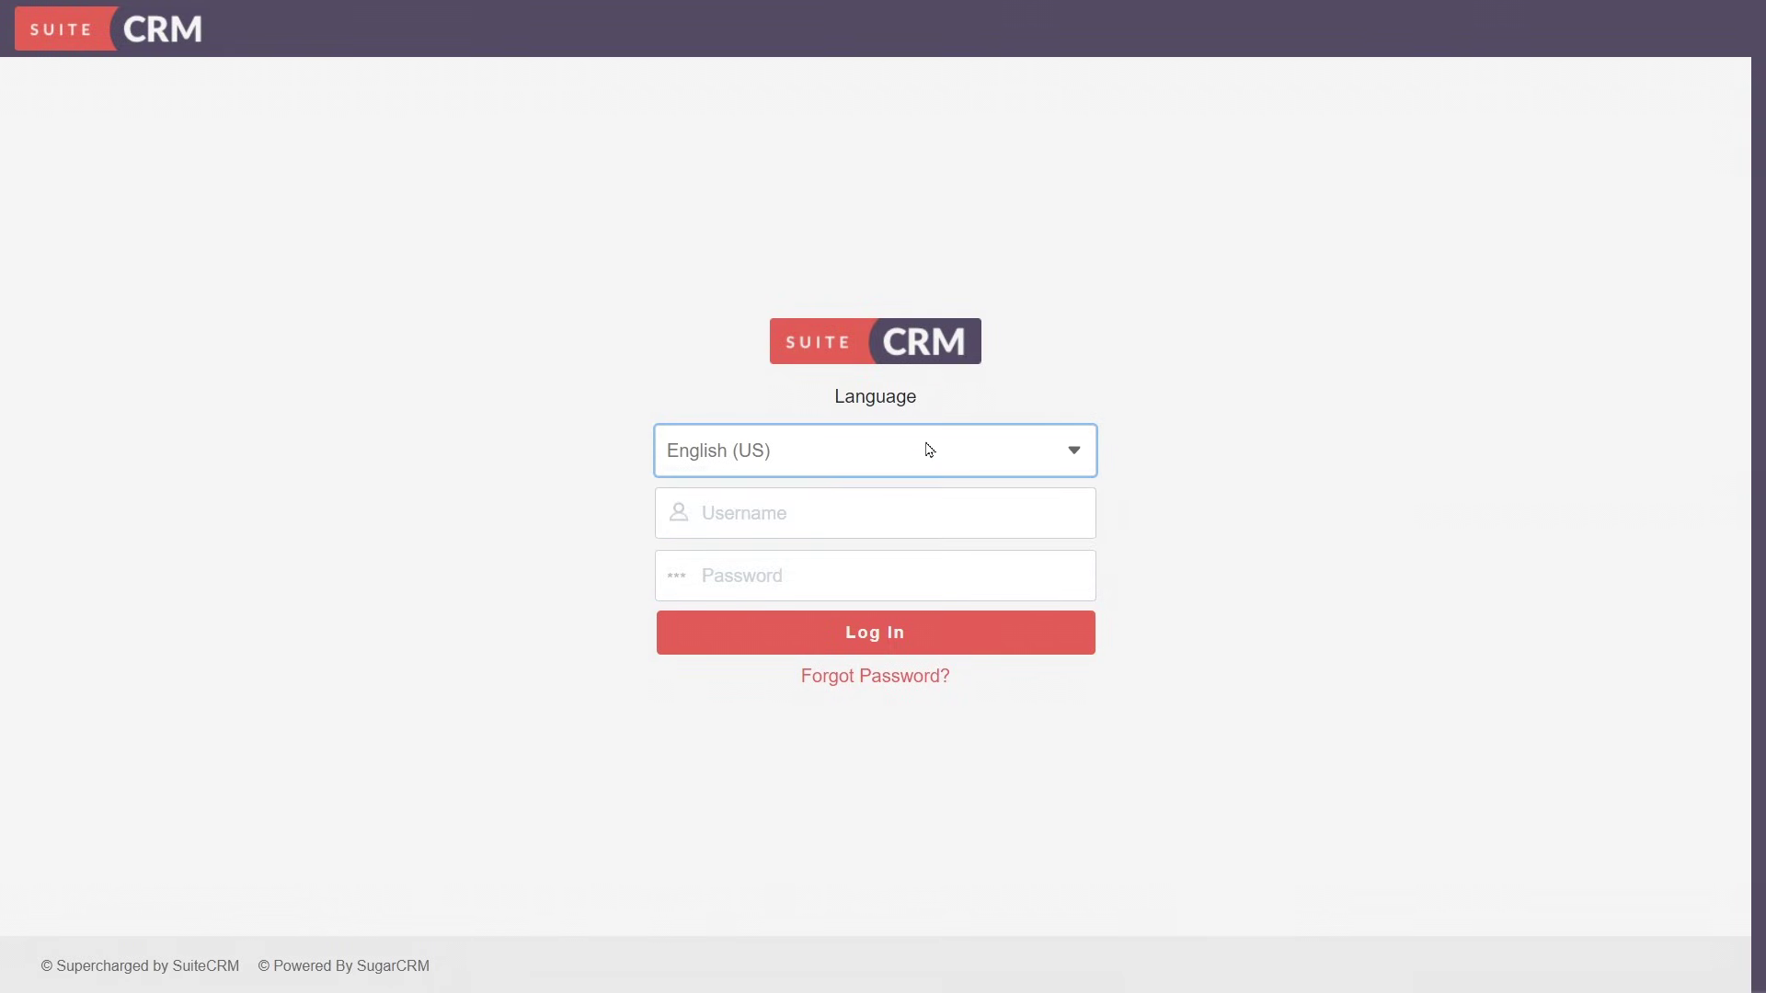
{"action": "left_click", "coordinate": [903, 677]}
{"action": "left_click", "coordinate": [878, 677]}
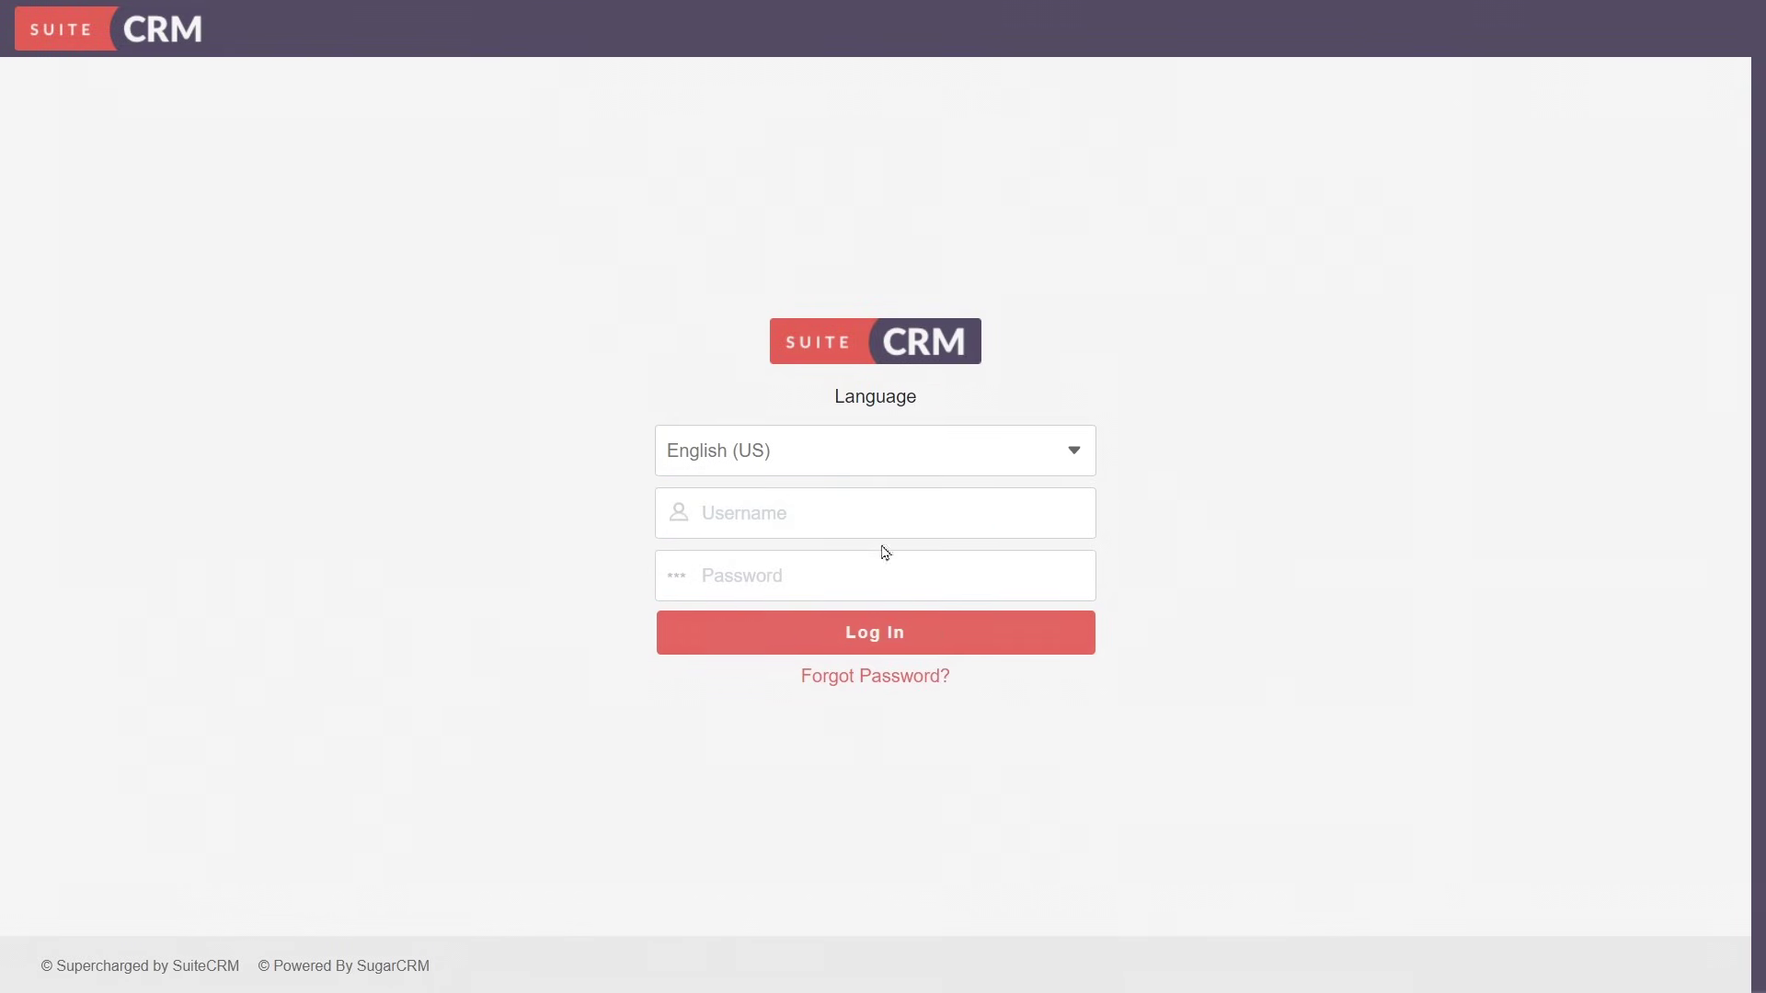
- Sign in with the demo account's username and password
{"action": "left_click", "coordinate": [869, 527]}
{"action": "type", "text": "demo"}
{"action": "key", "text": "Tab"}
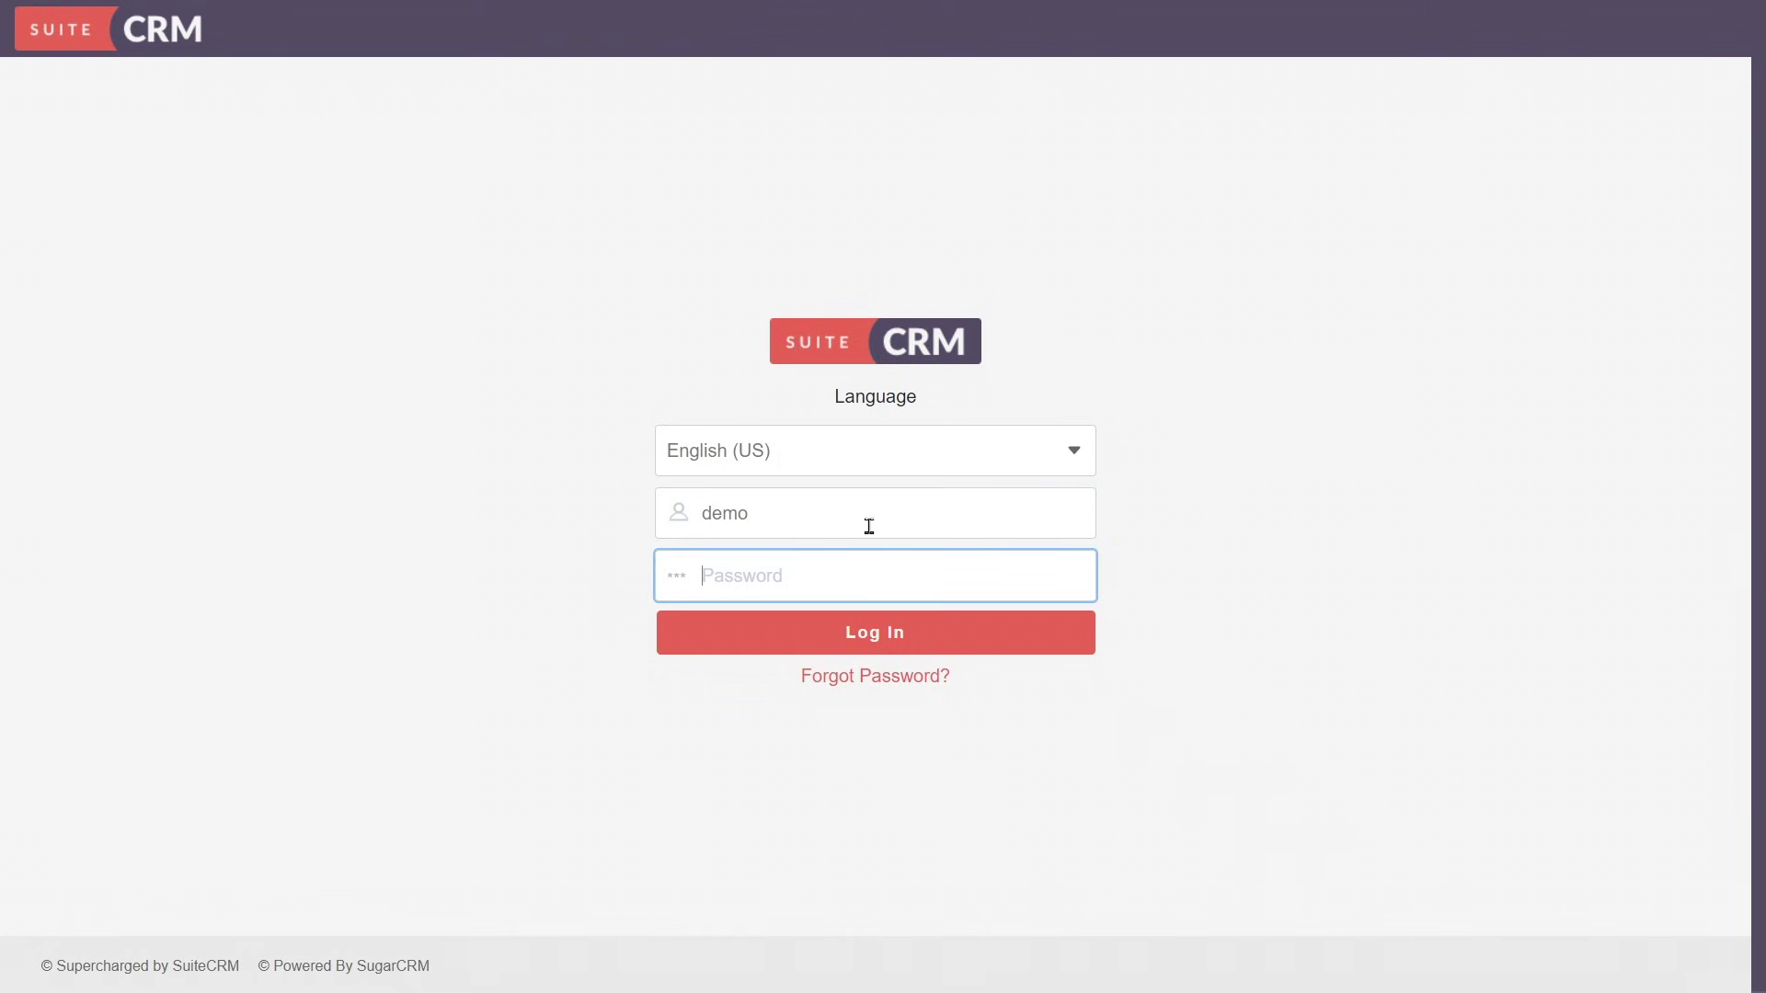
{"action": "type", "text": "•••••••••••"}
{"action": "left_click", "coordinate": [870, 644]}
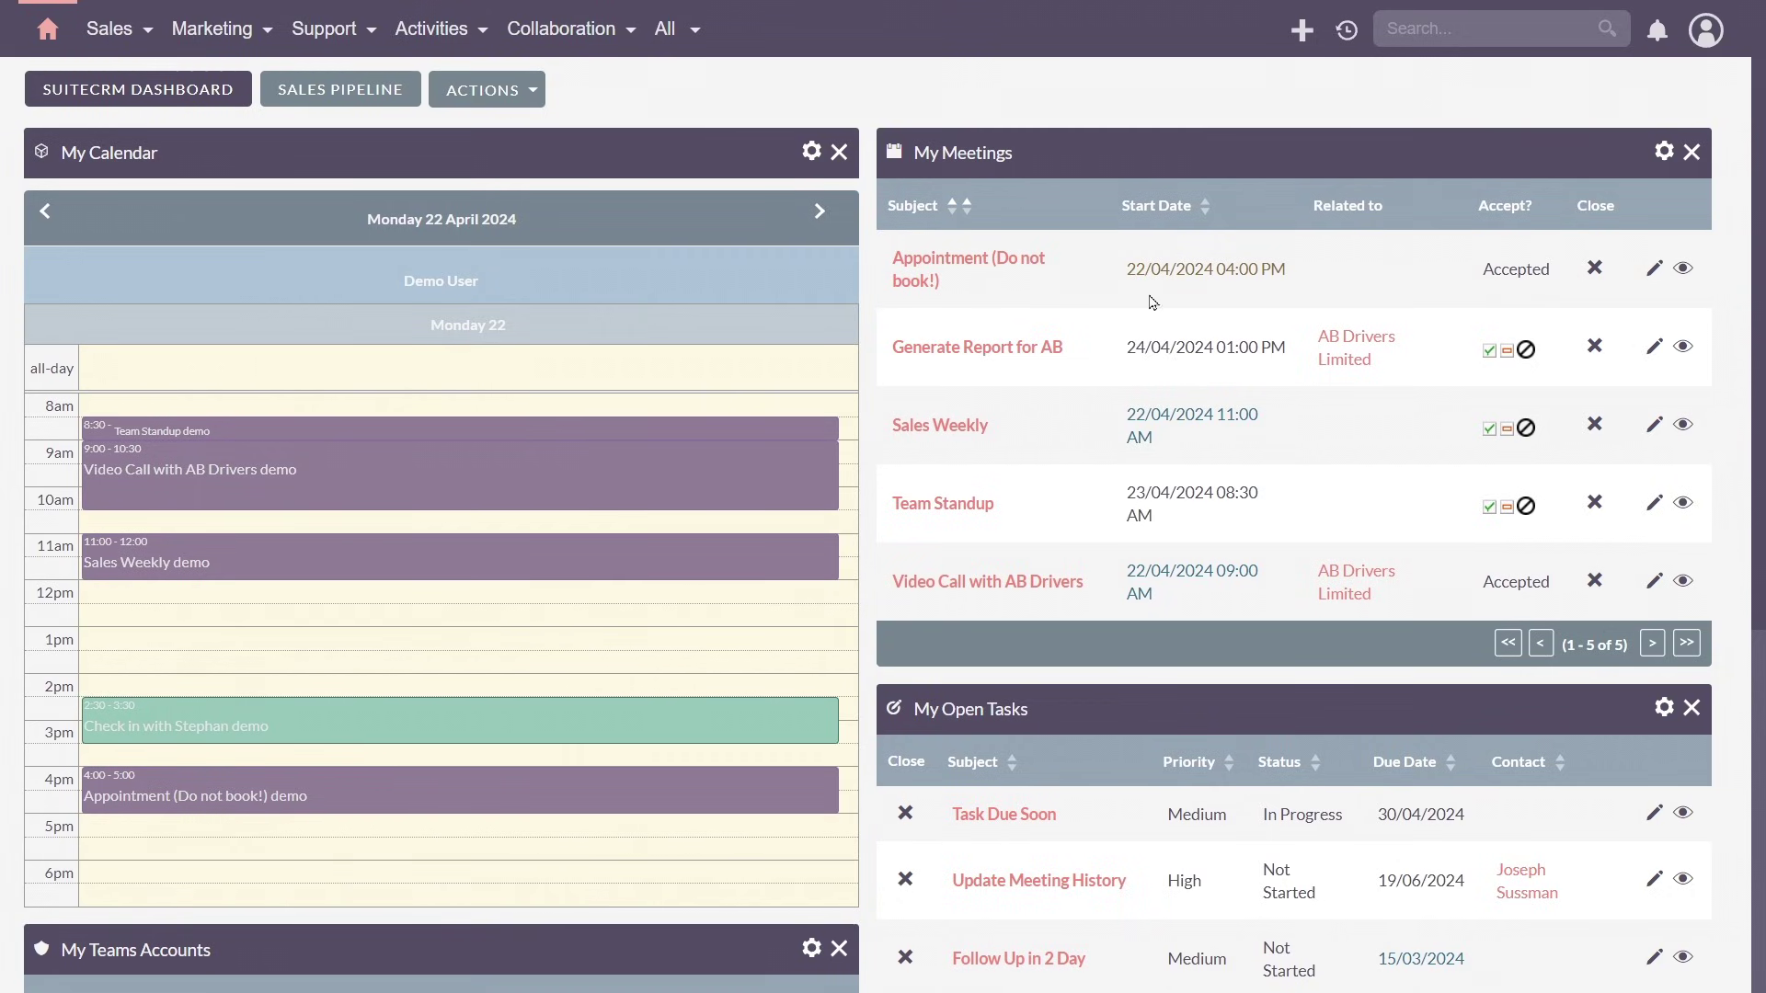
{"action": "scroll", "coordinate": [1055, 542], "scroll_direction": "down", "scroll_amount": 4}
{"action": "scroll", "coordinate": [1053, 549], "scroll_direction": "up", "scroll_amount": 4}
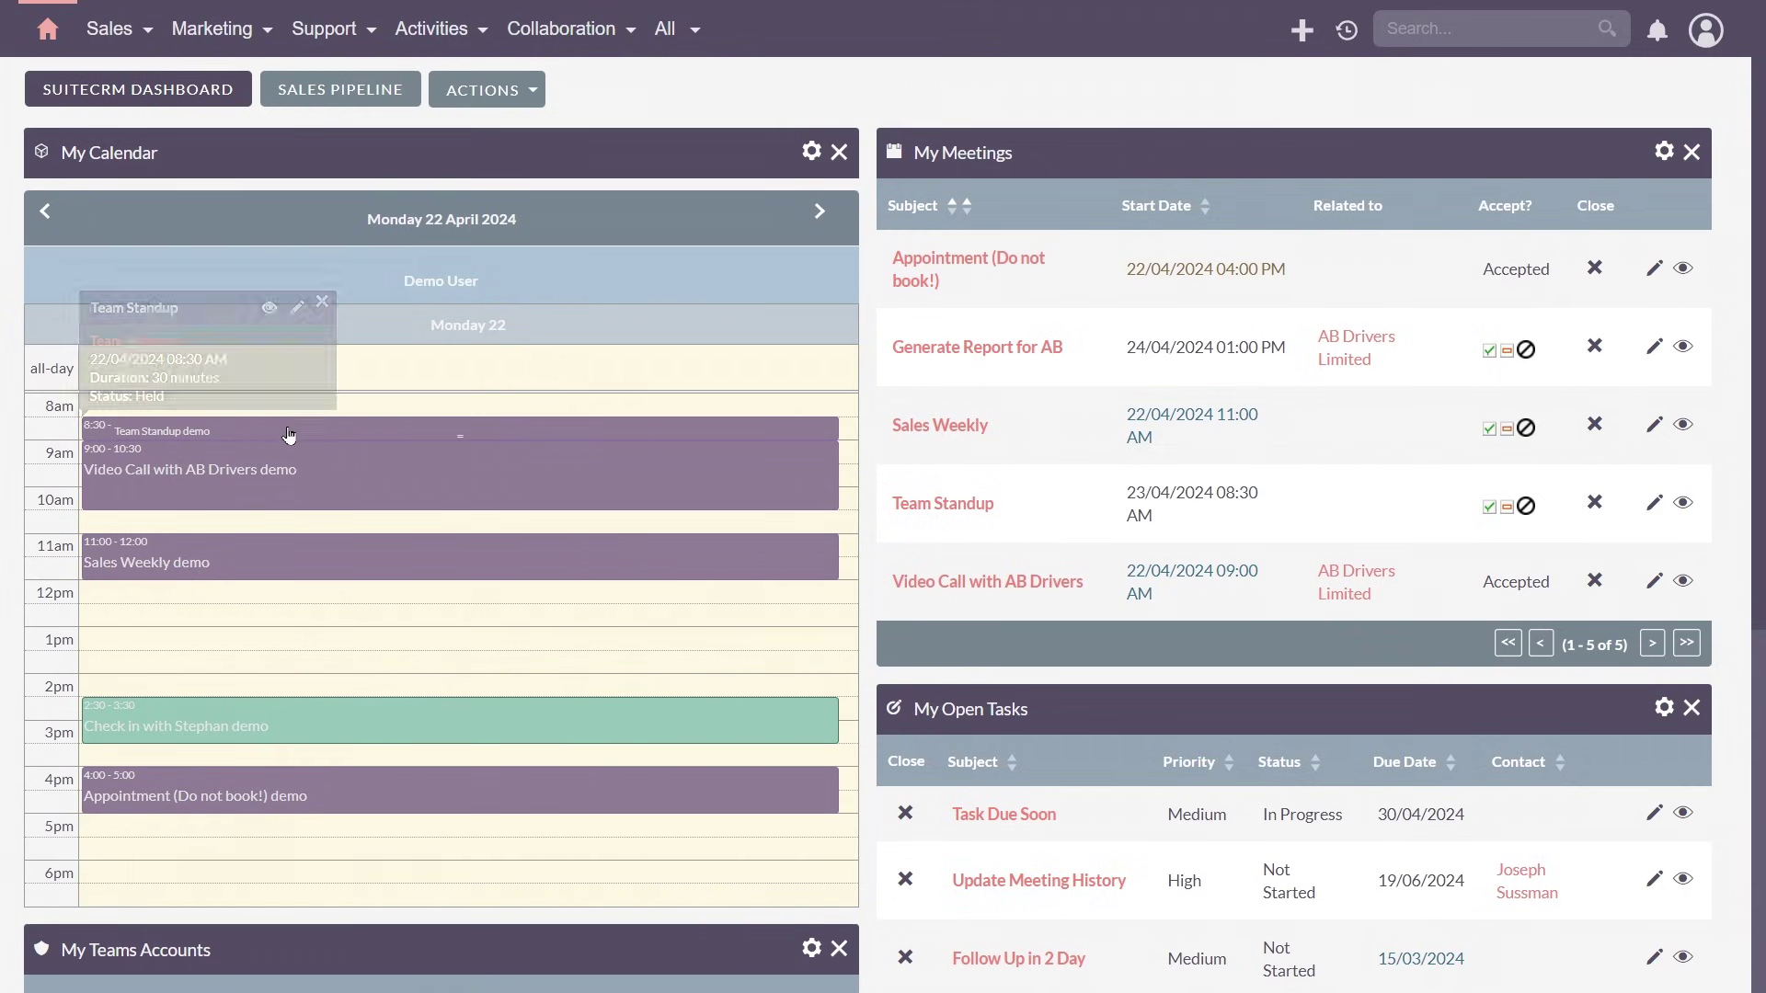
{"action": "mouse_move", "coordinate": [297, 478]}
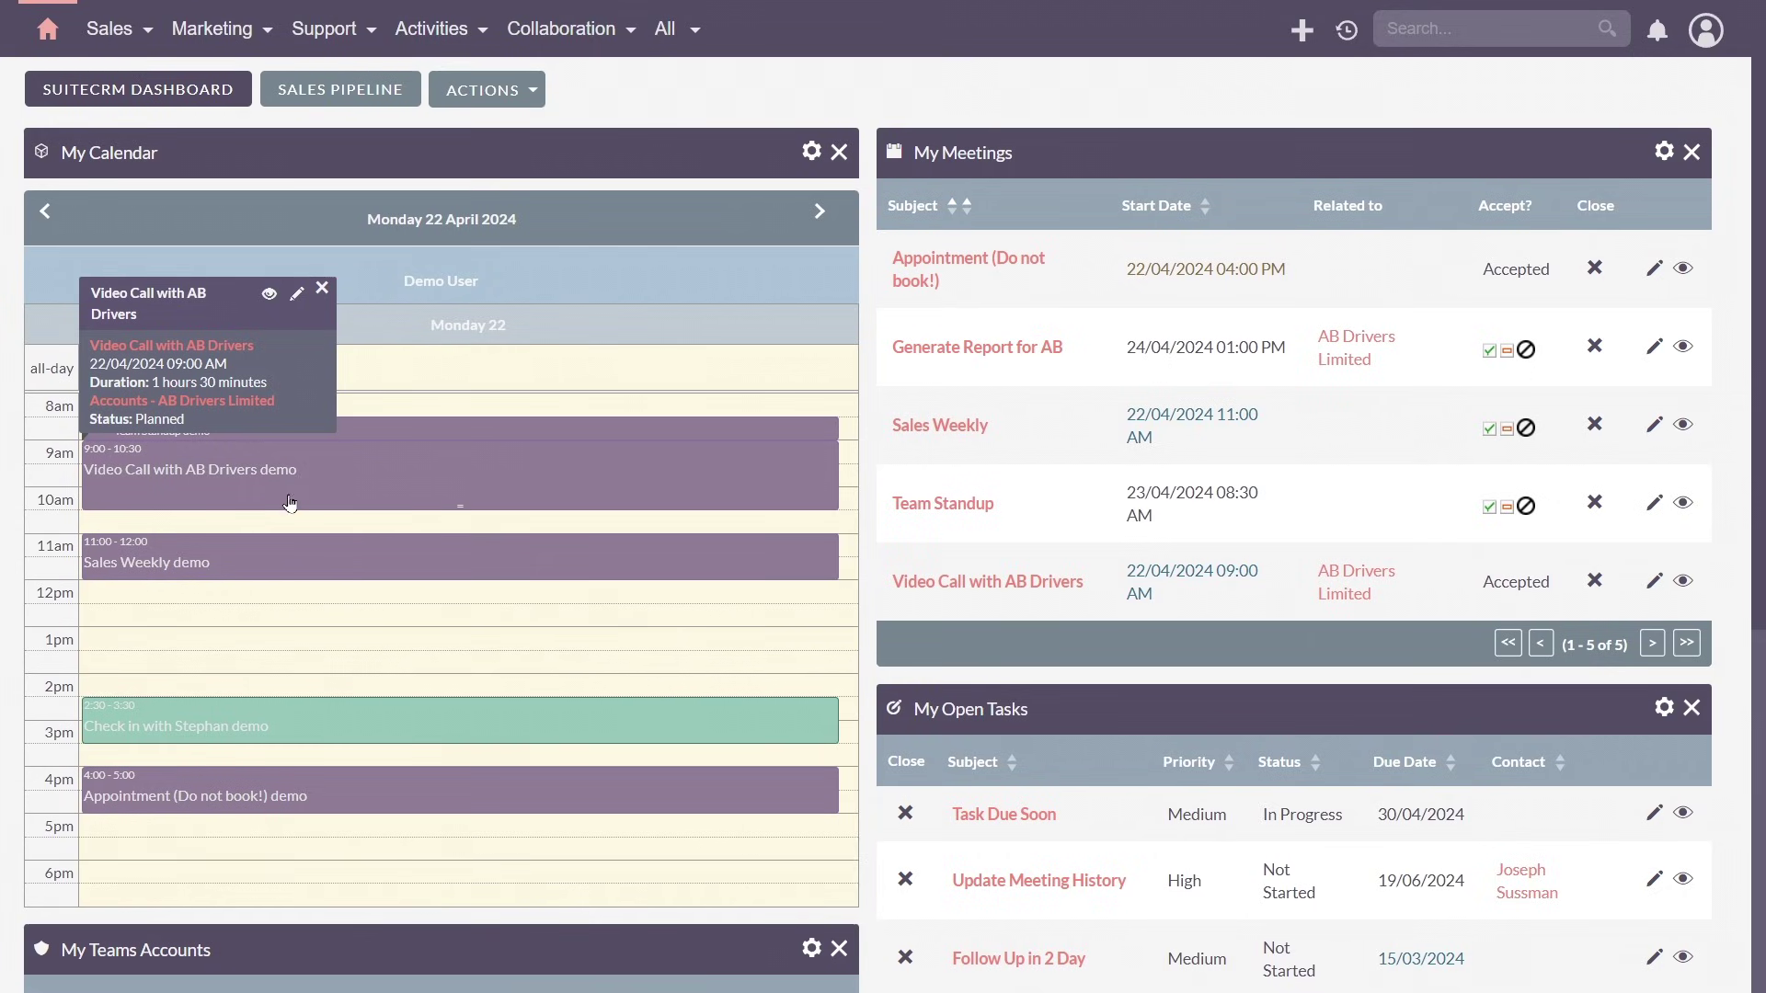
{"action": "mouse_move", "coordinate": [244, 728]}
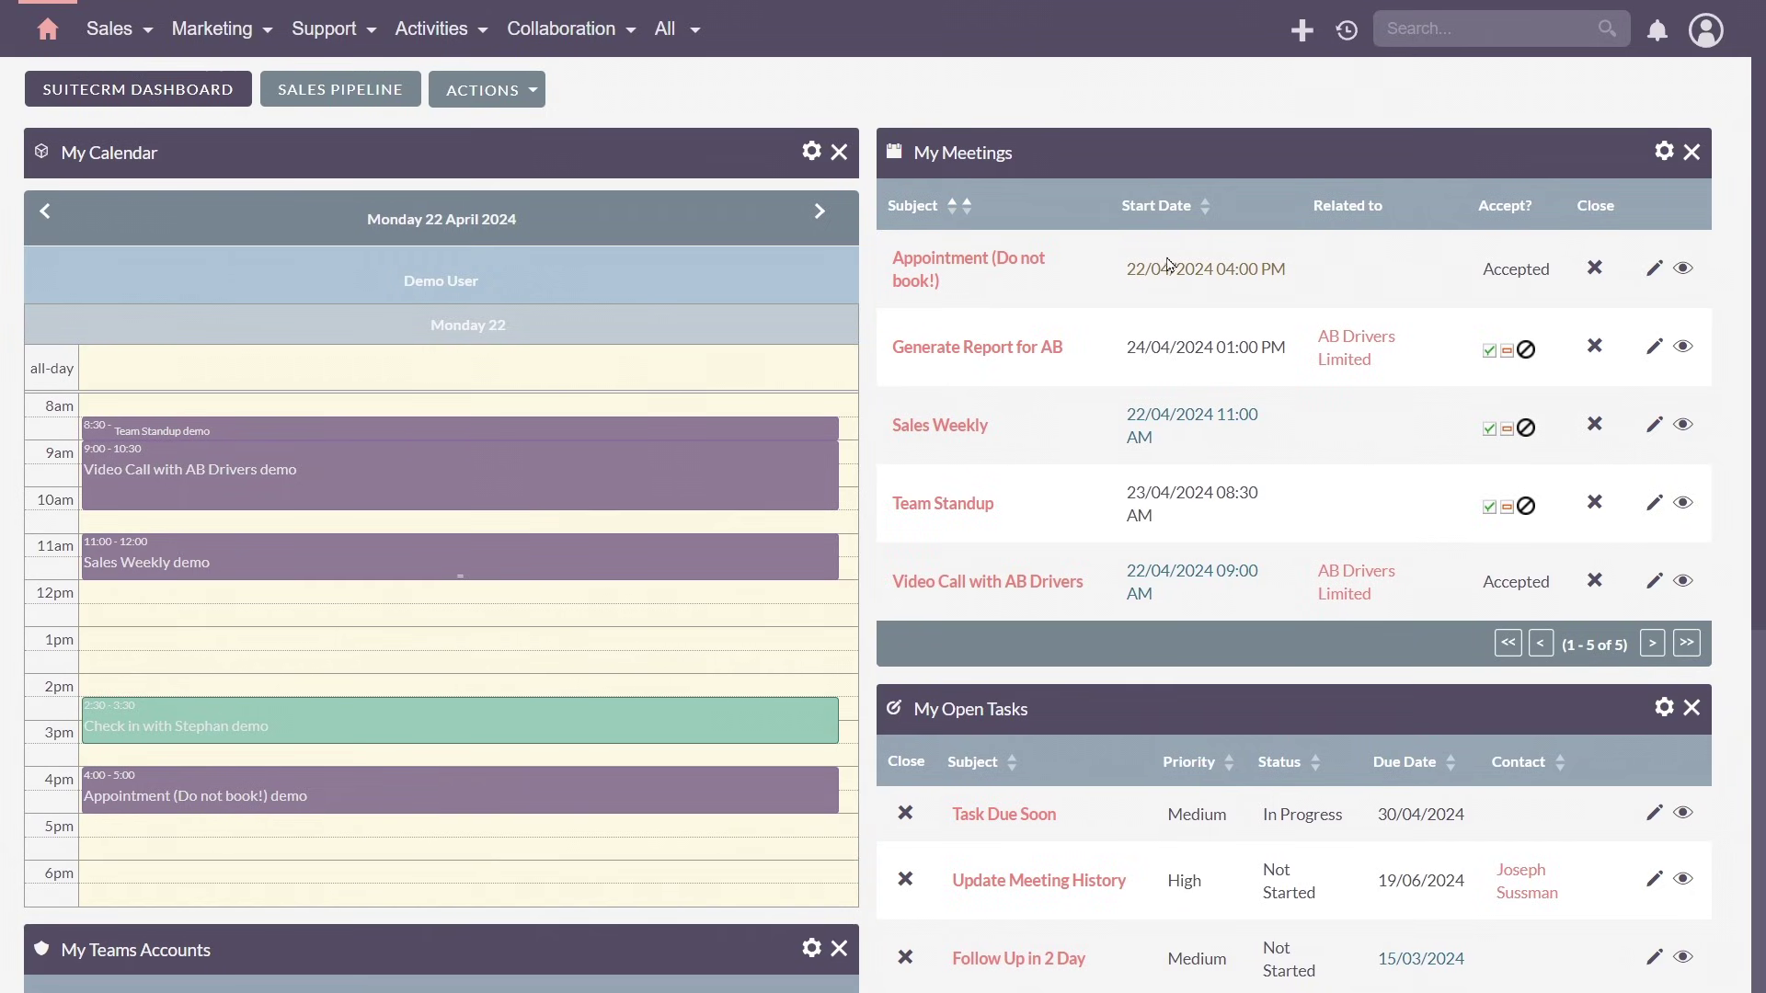
{"action": "scroll", "coordinate": [1243, 536], "scroll_direction": "down", "scroll_amount": 4}
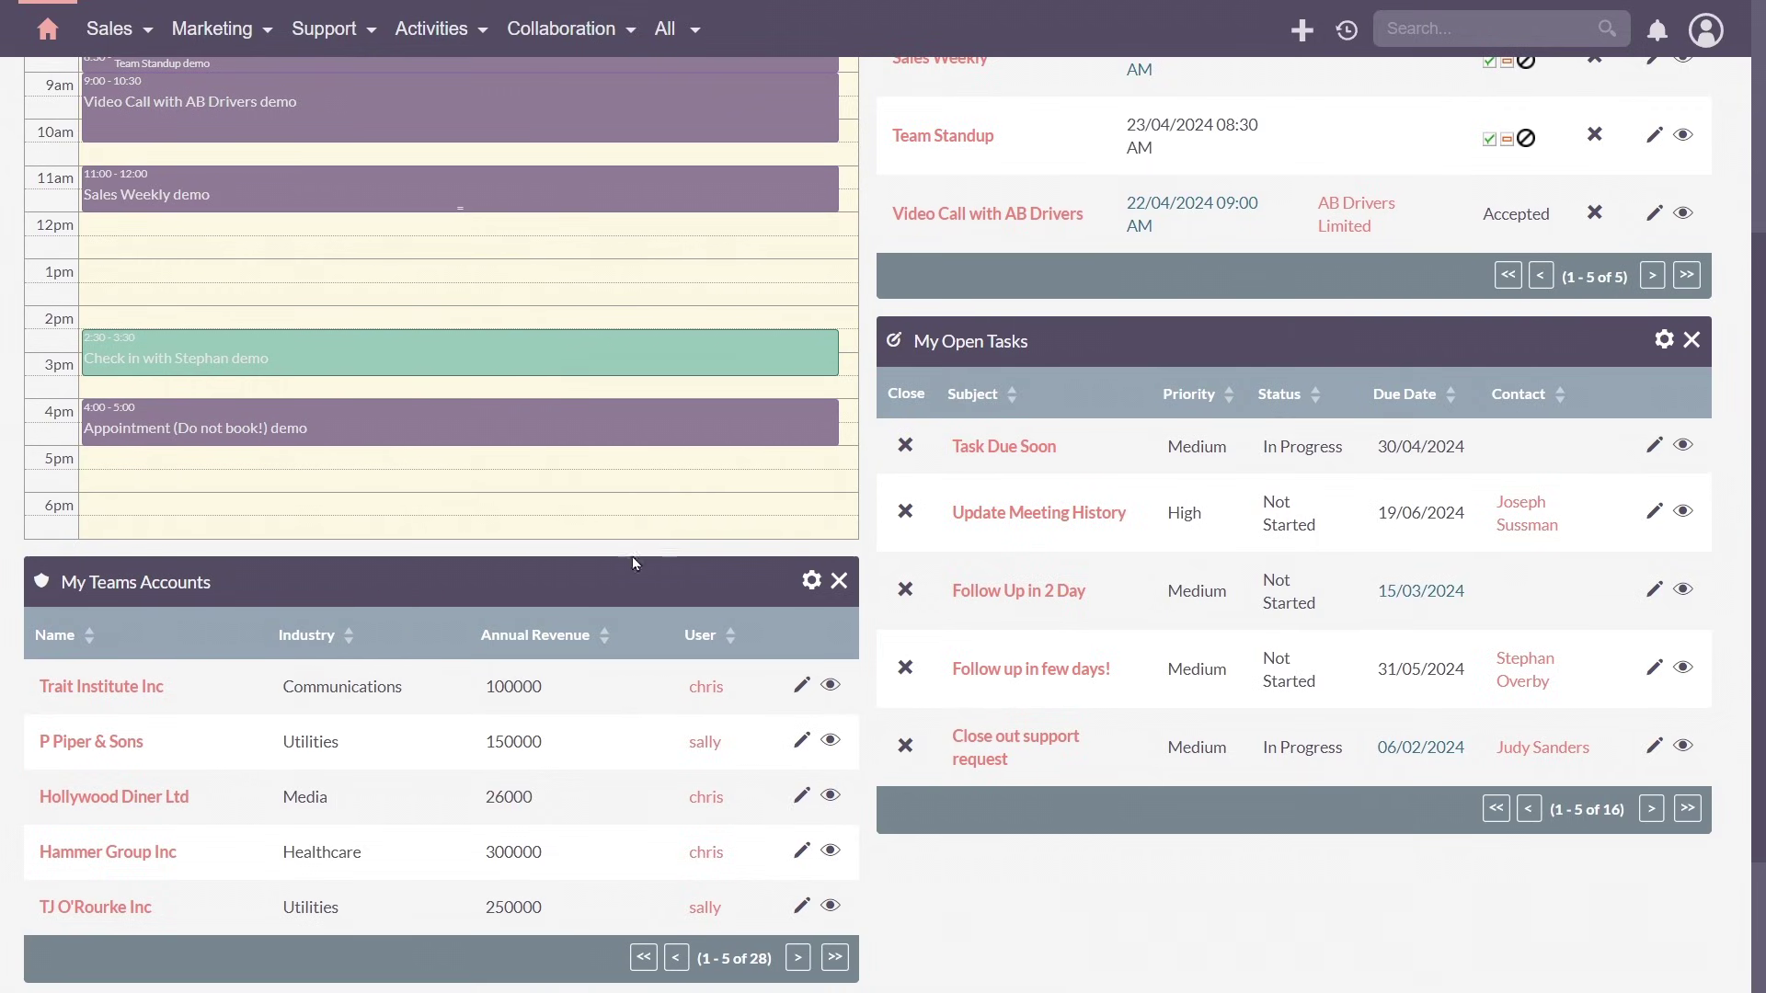
{"action": "scroll", "coordinate": [264, 585], "scroll_direction": "down", "scroll_amount": 1}
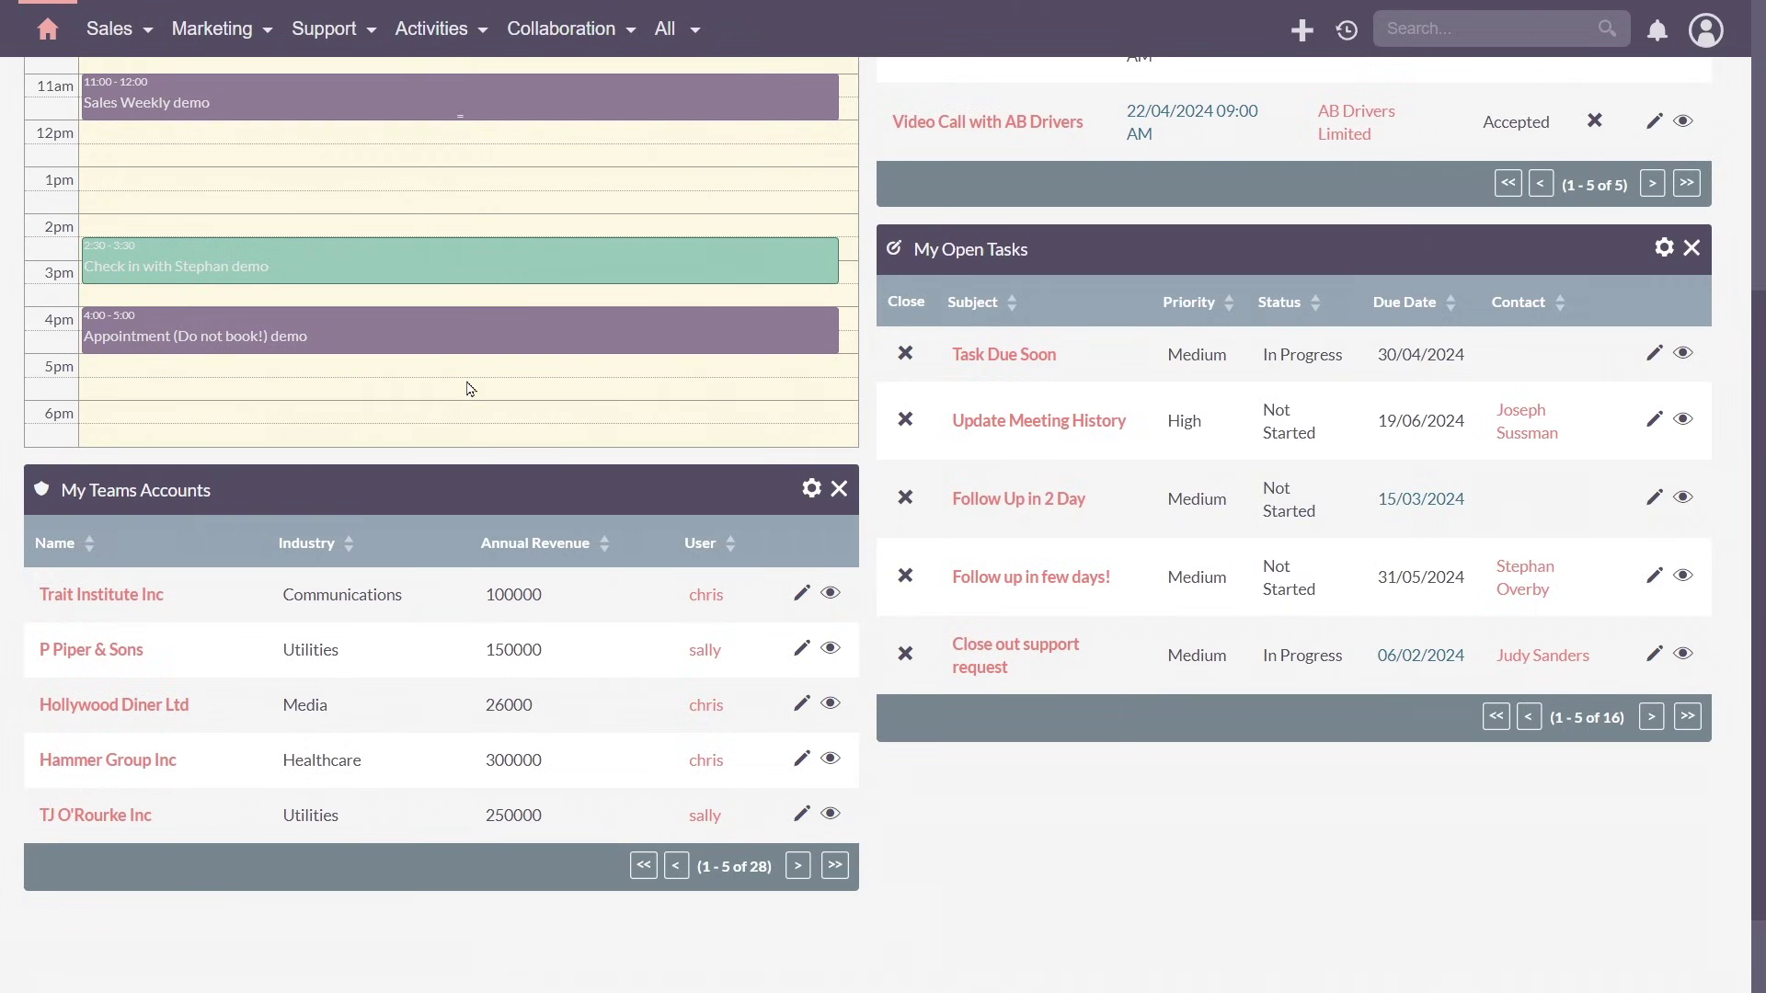
{"action": "scroll", "coordinate": [470, 389], "scroll_direction": "up", "scroll_amount": 5}
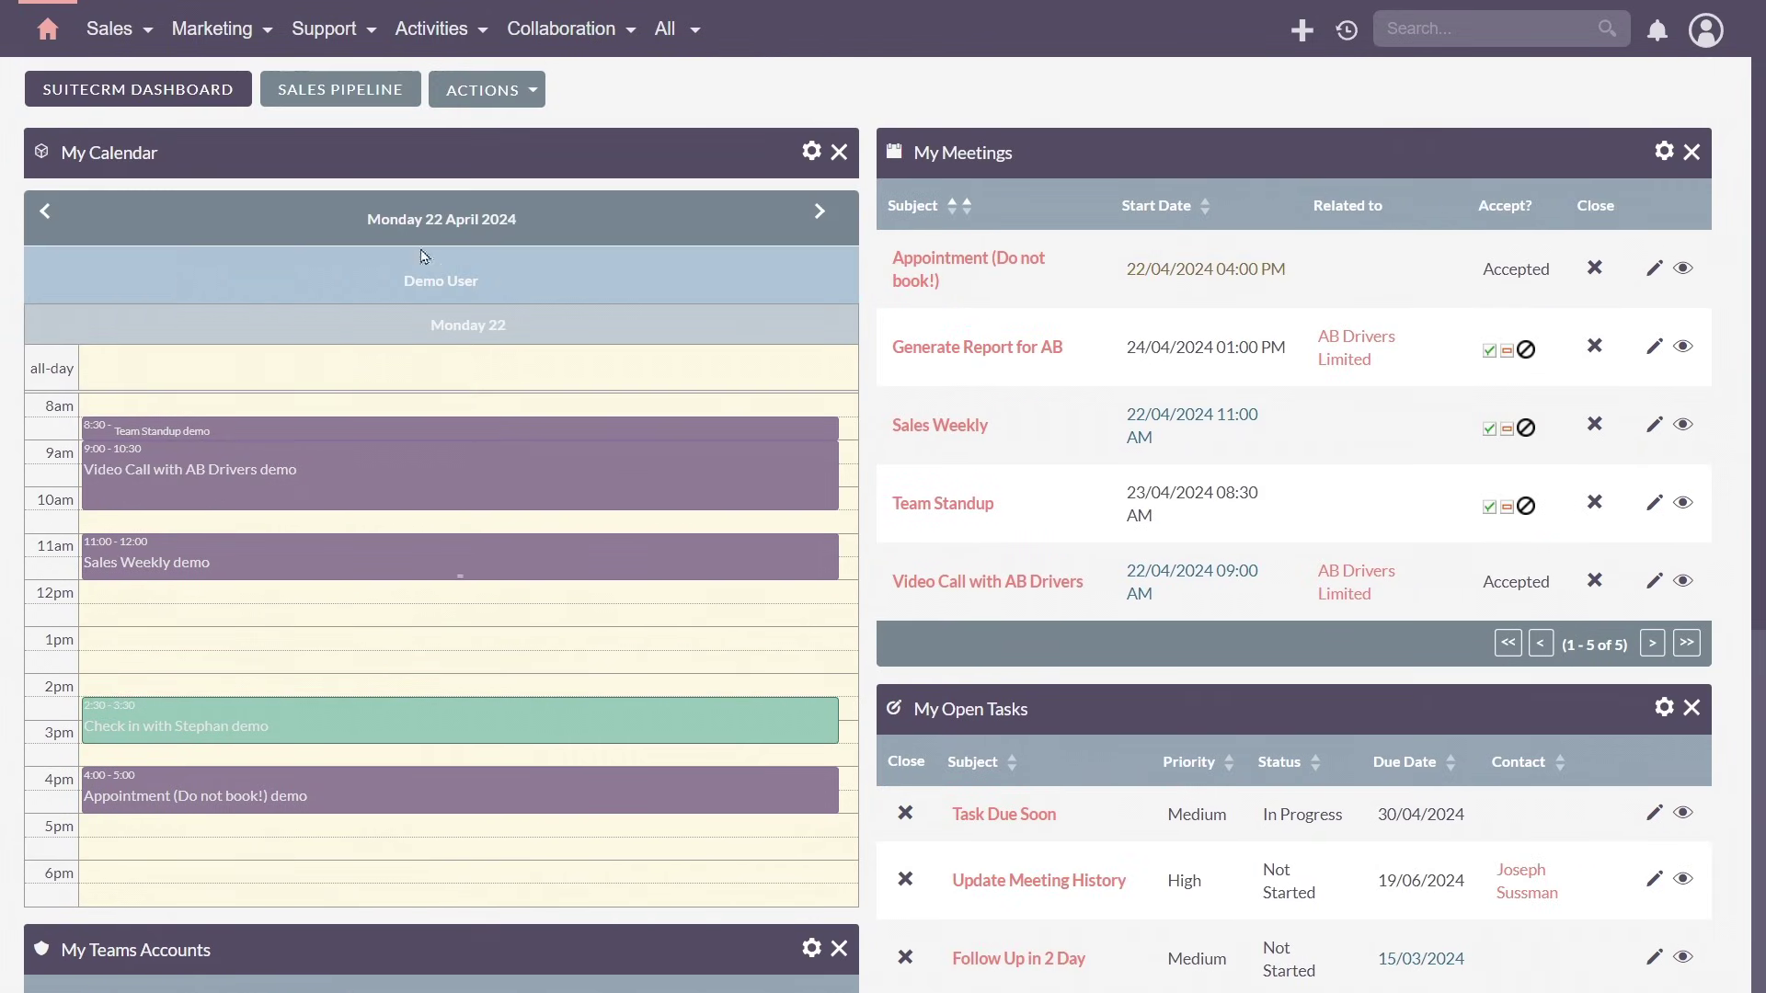
- Switch to the Sales Pipeline dashboard and scroll through its charts
{"action": "left_click", "coordinate": [375, 99]}
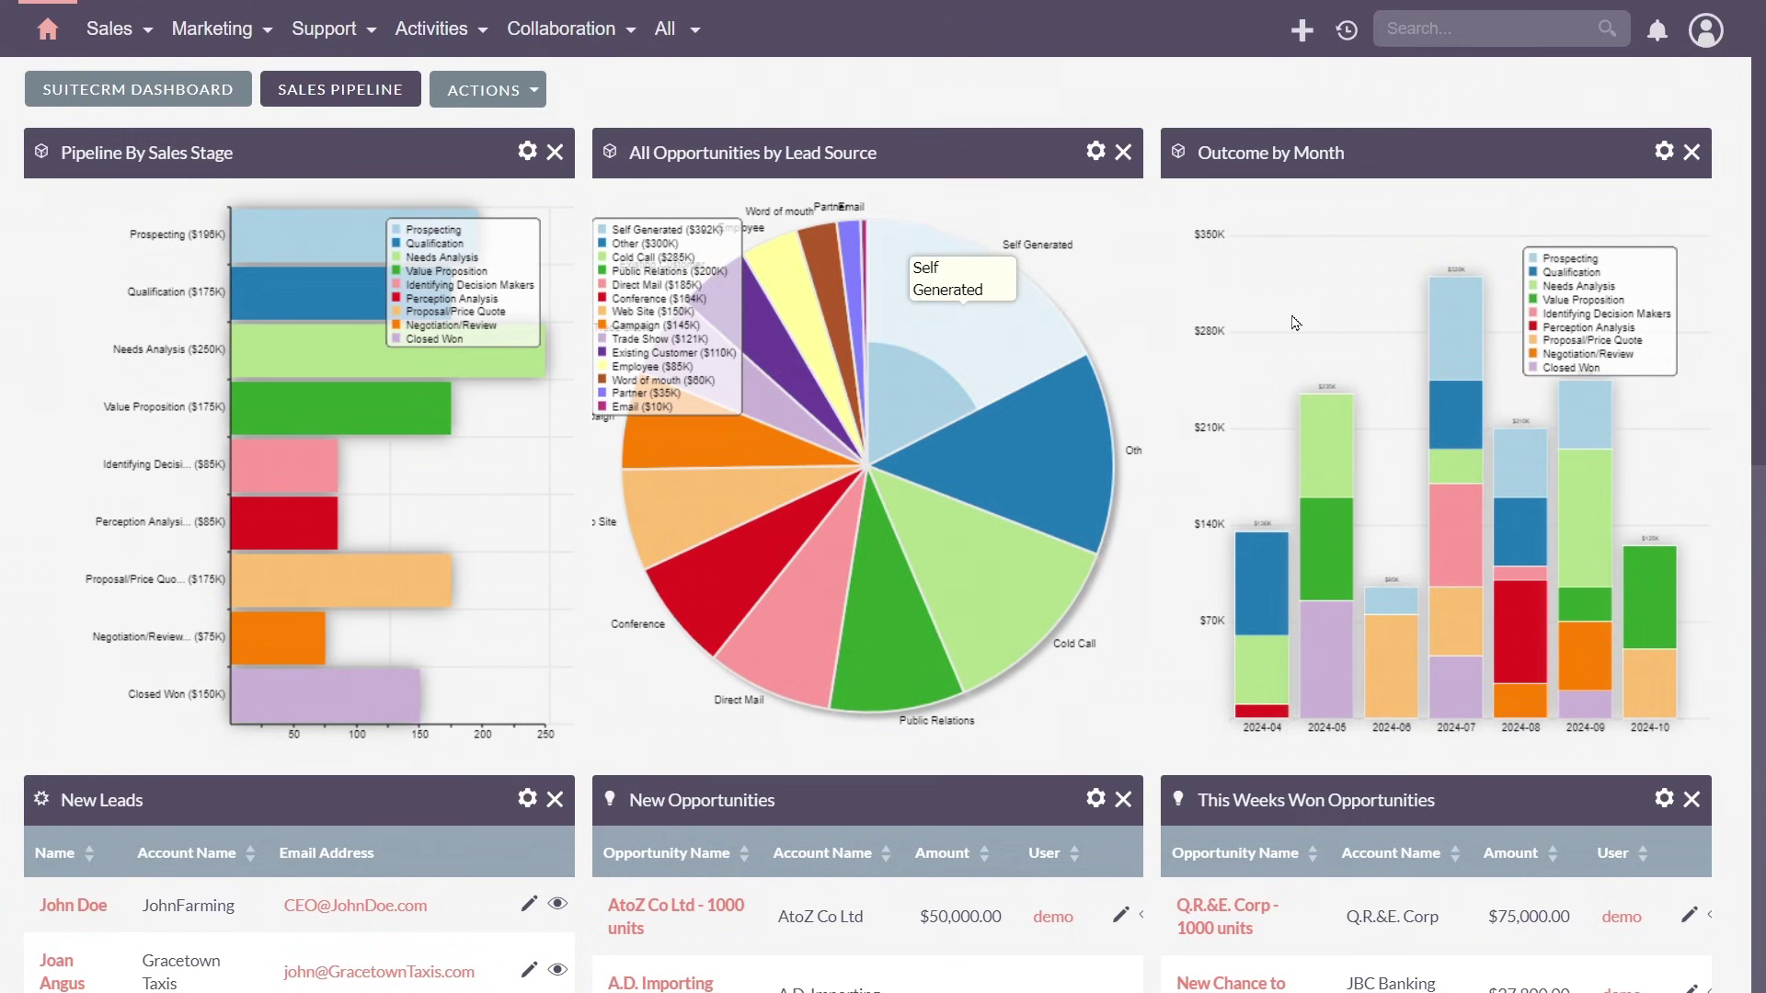
{"action": "scroll", "coordinate": [1290, 320], "scroll_direction": "down", "scroll_amount": 5}
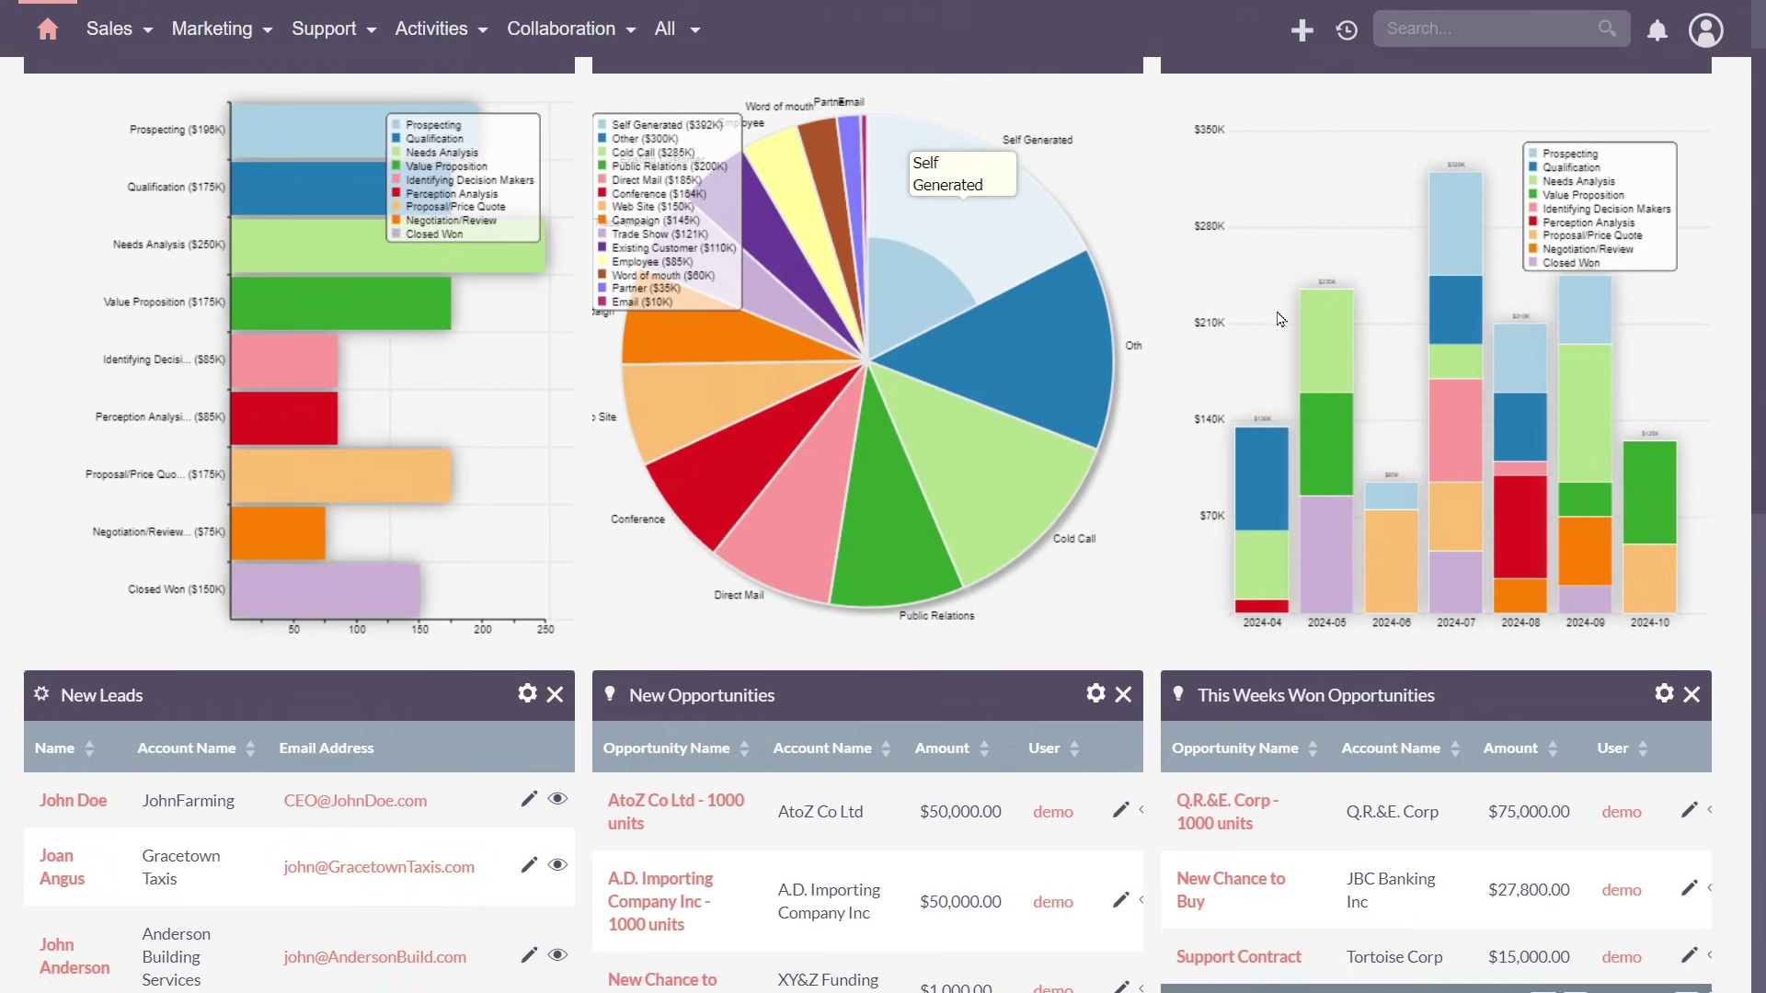
{"action": "scroll", "coordinate": [1196, 331], "scroll_direction": "down", "scroll_amount": 4}
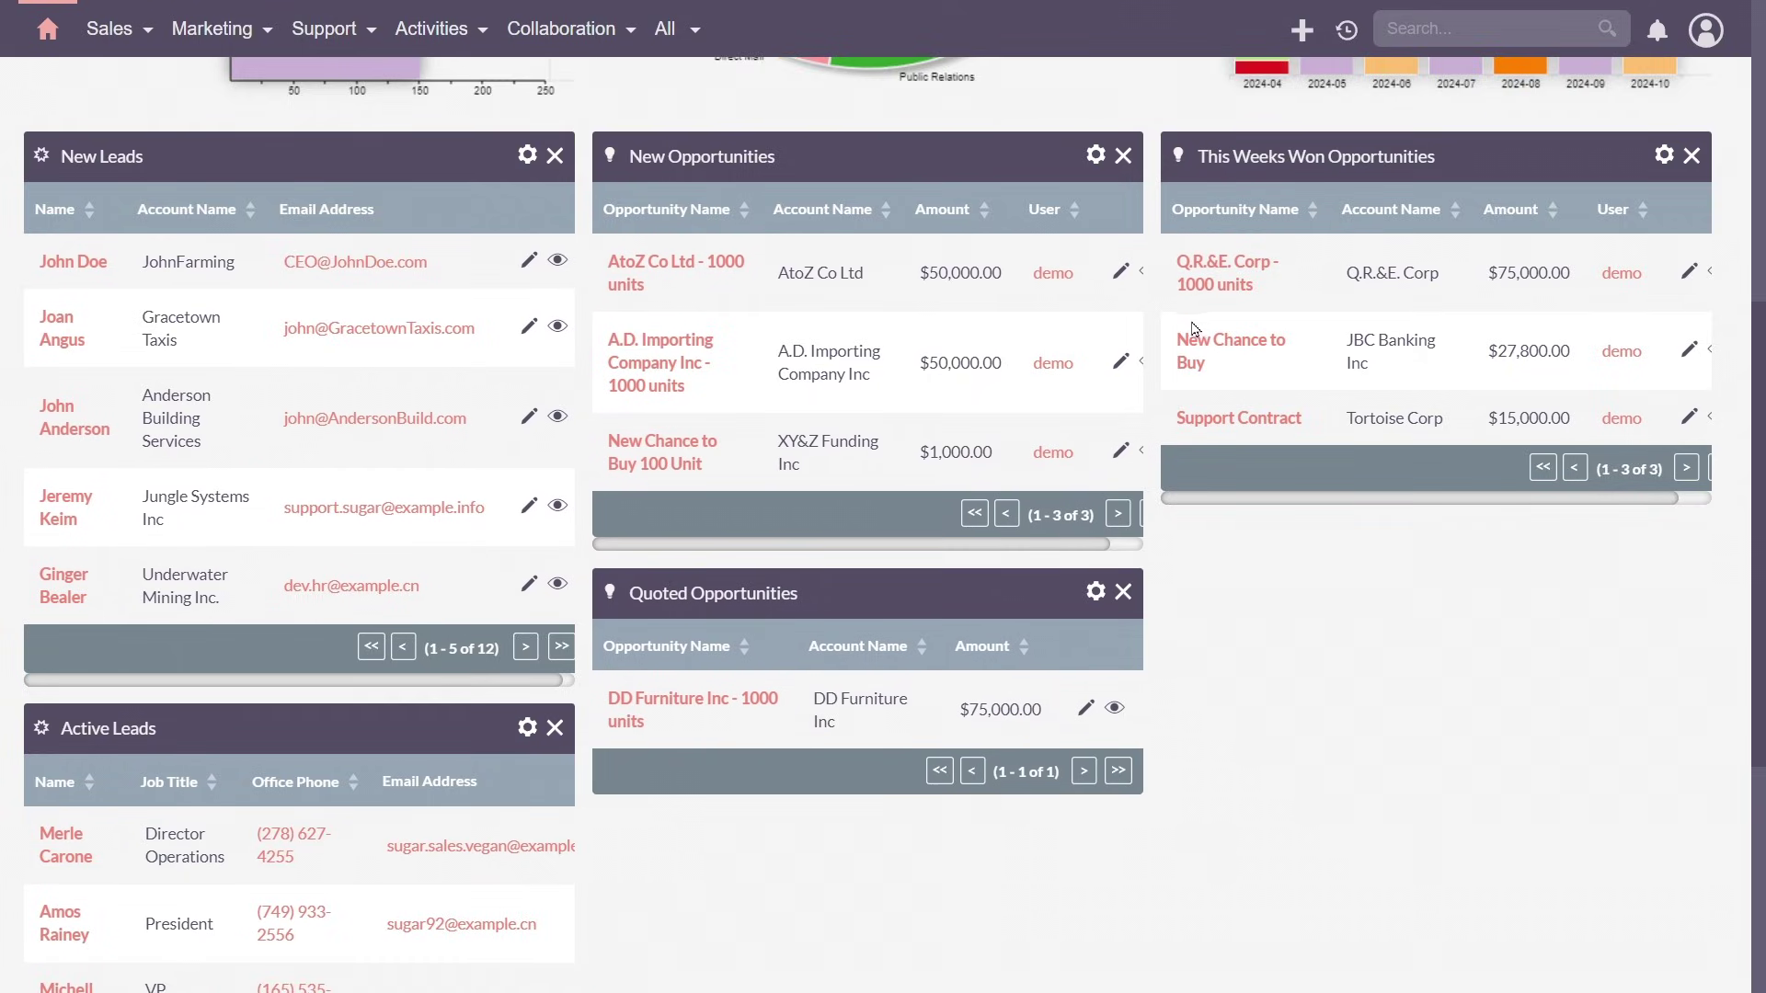
{"action": "scroll", "coordinate": [1175, 333], "scroll_direction": "up", "scroll_amount": 2}
{"action": "scroll", "coordinate": [1176, 333], "scroll_direction": "up", "scroll_amount": 6}
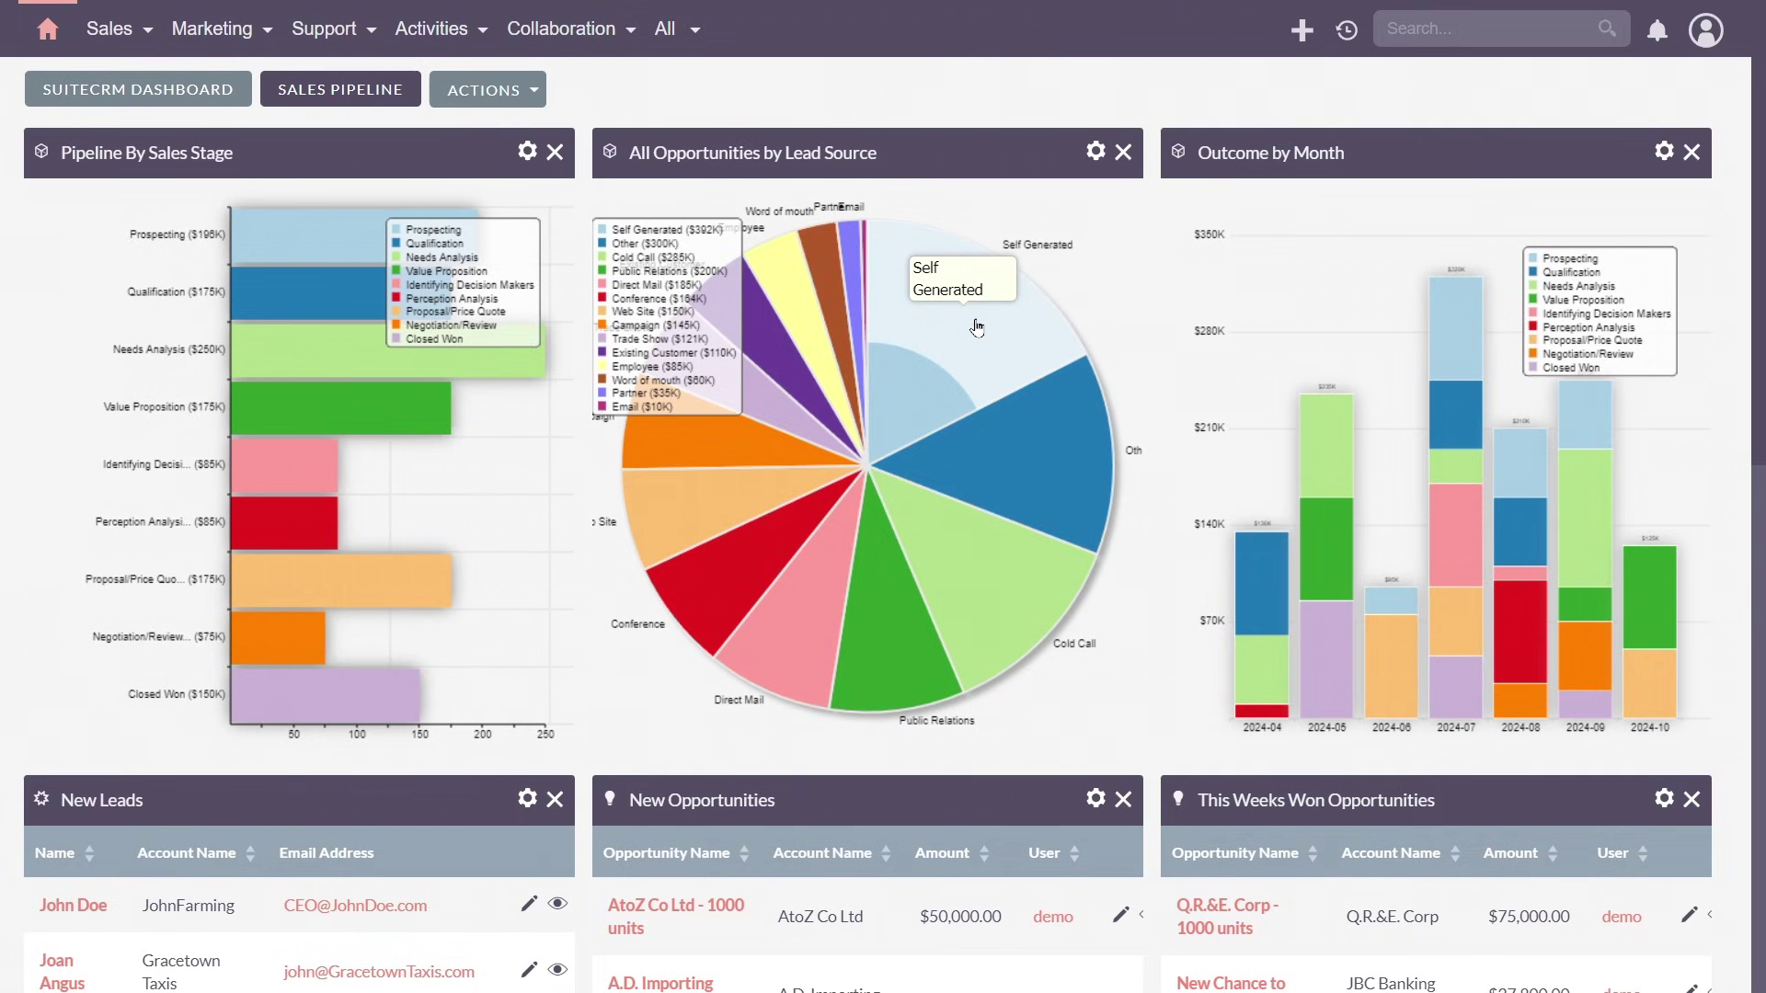
- Open and close the New Opportunities dashlet settings, then bring up the user profile menu
{"action": "scroll", "coordinate": [976, 328], "scroll_direction": "down", "scroll_amount": 6}
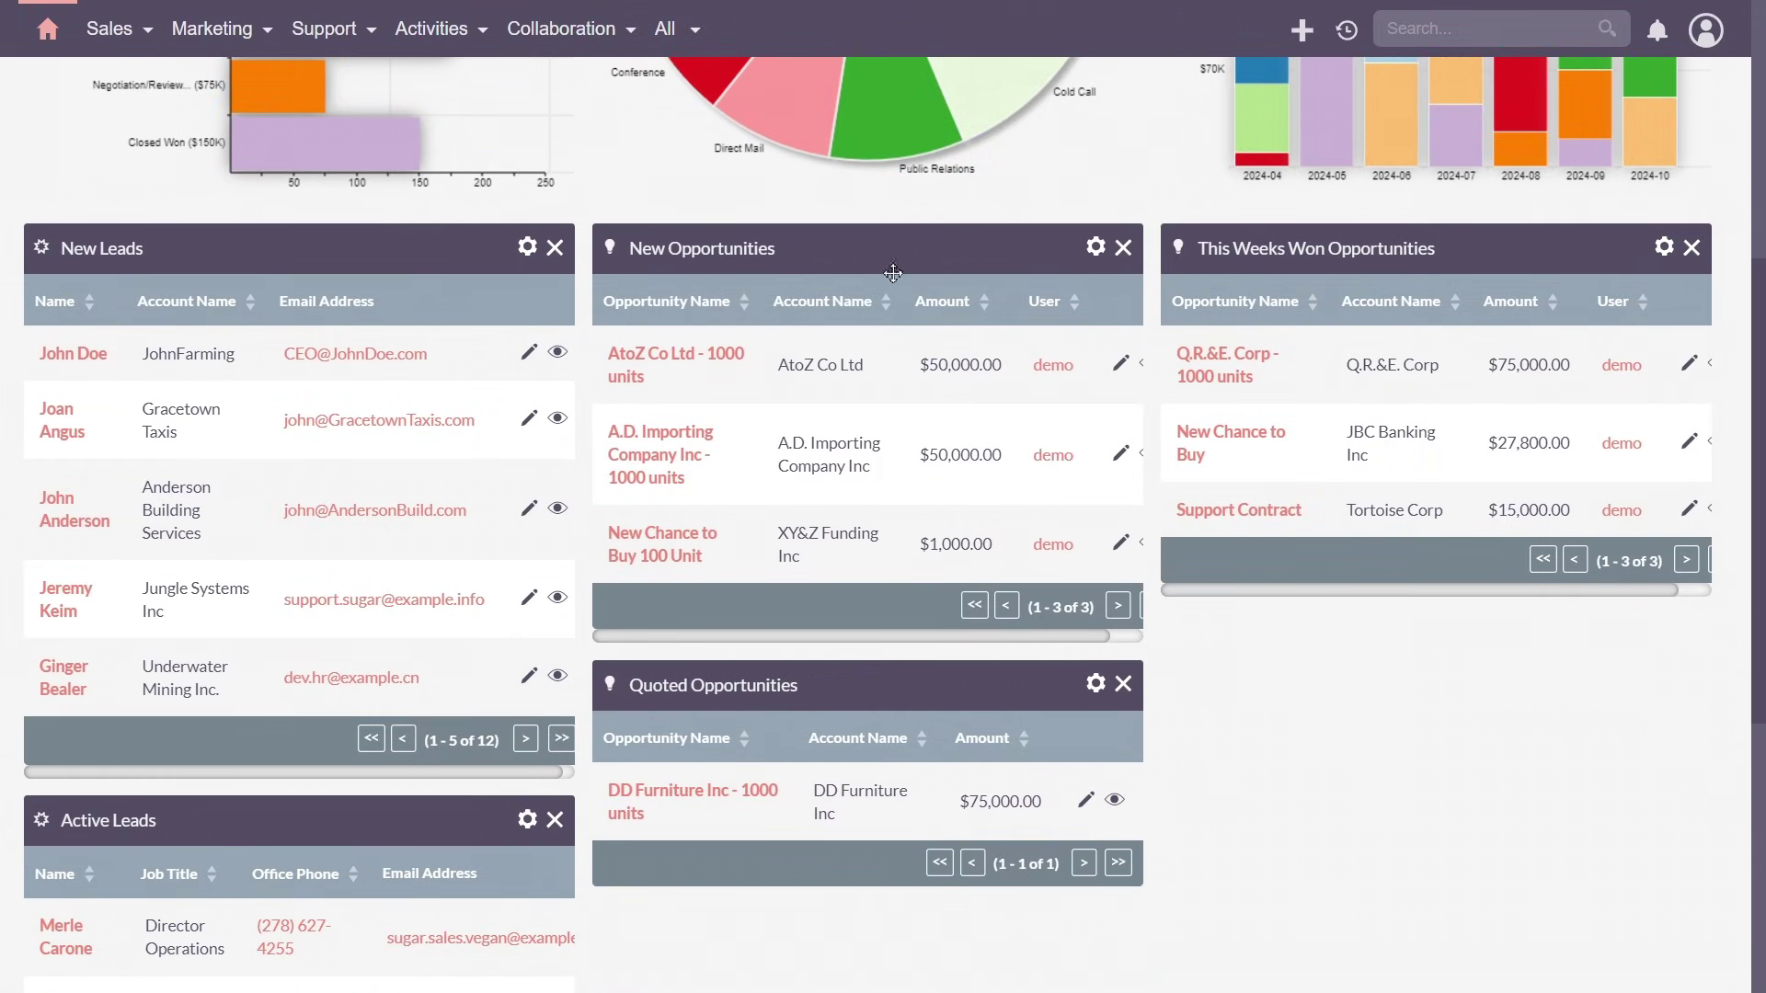
{"action": "mouse_move", "coordinate": [892, 258]}
{"action": "left_mouse_down"}
{"action": "mouse_move", "coordinate": [1466, 260]}
{"action": "mouse_move", "coordinate": [906, 269]}
{"action": "left_mouse_up"}
{"action": "left_click", "coordinate": [1095, 248]}
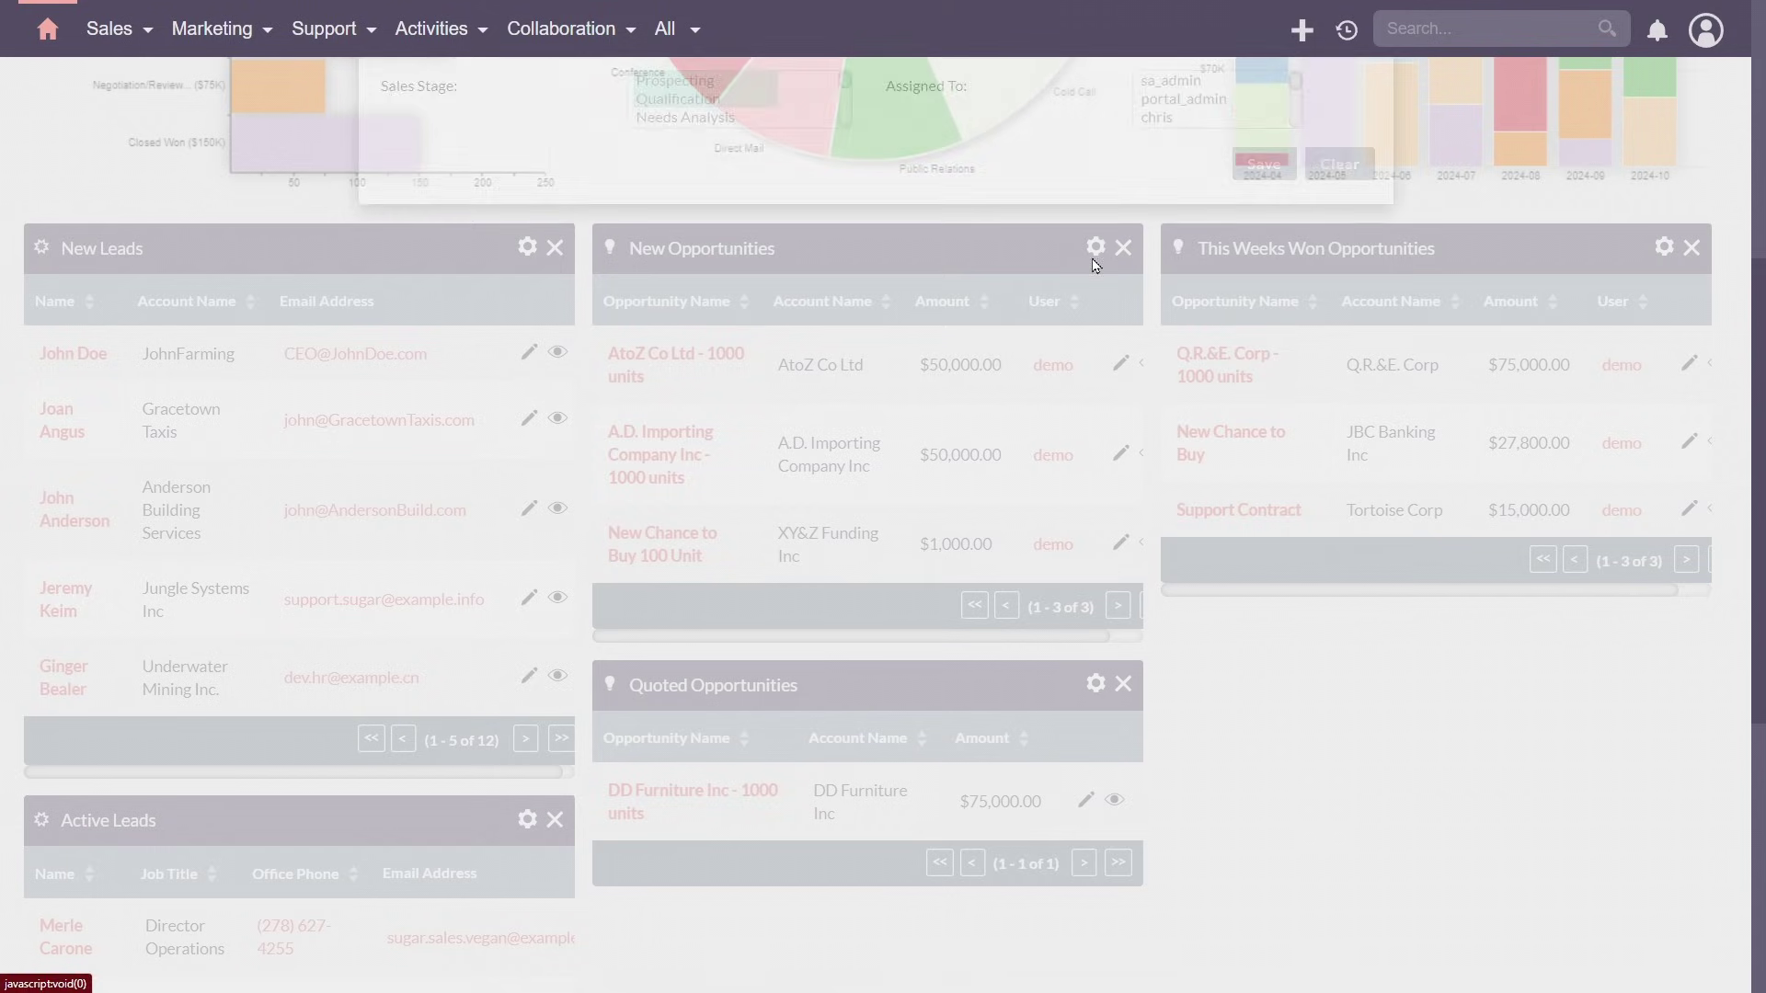
{"action": "scroll", "coordinate": [1015, 329], "scroll_direction": "up", "scroll_amount": 3}
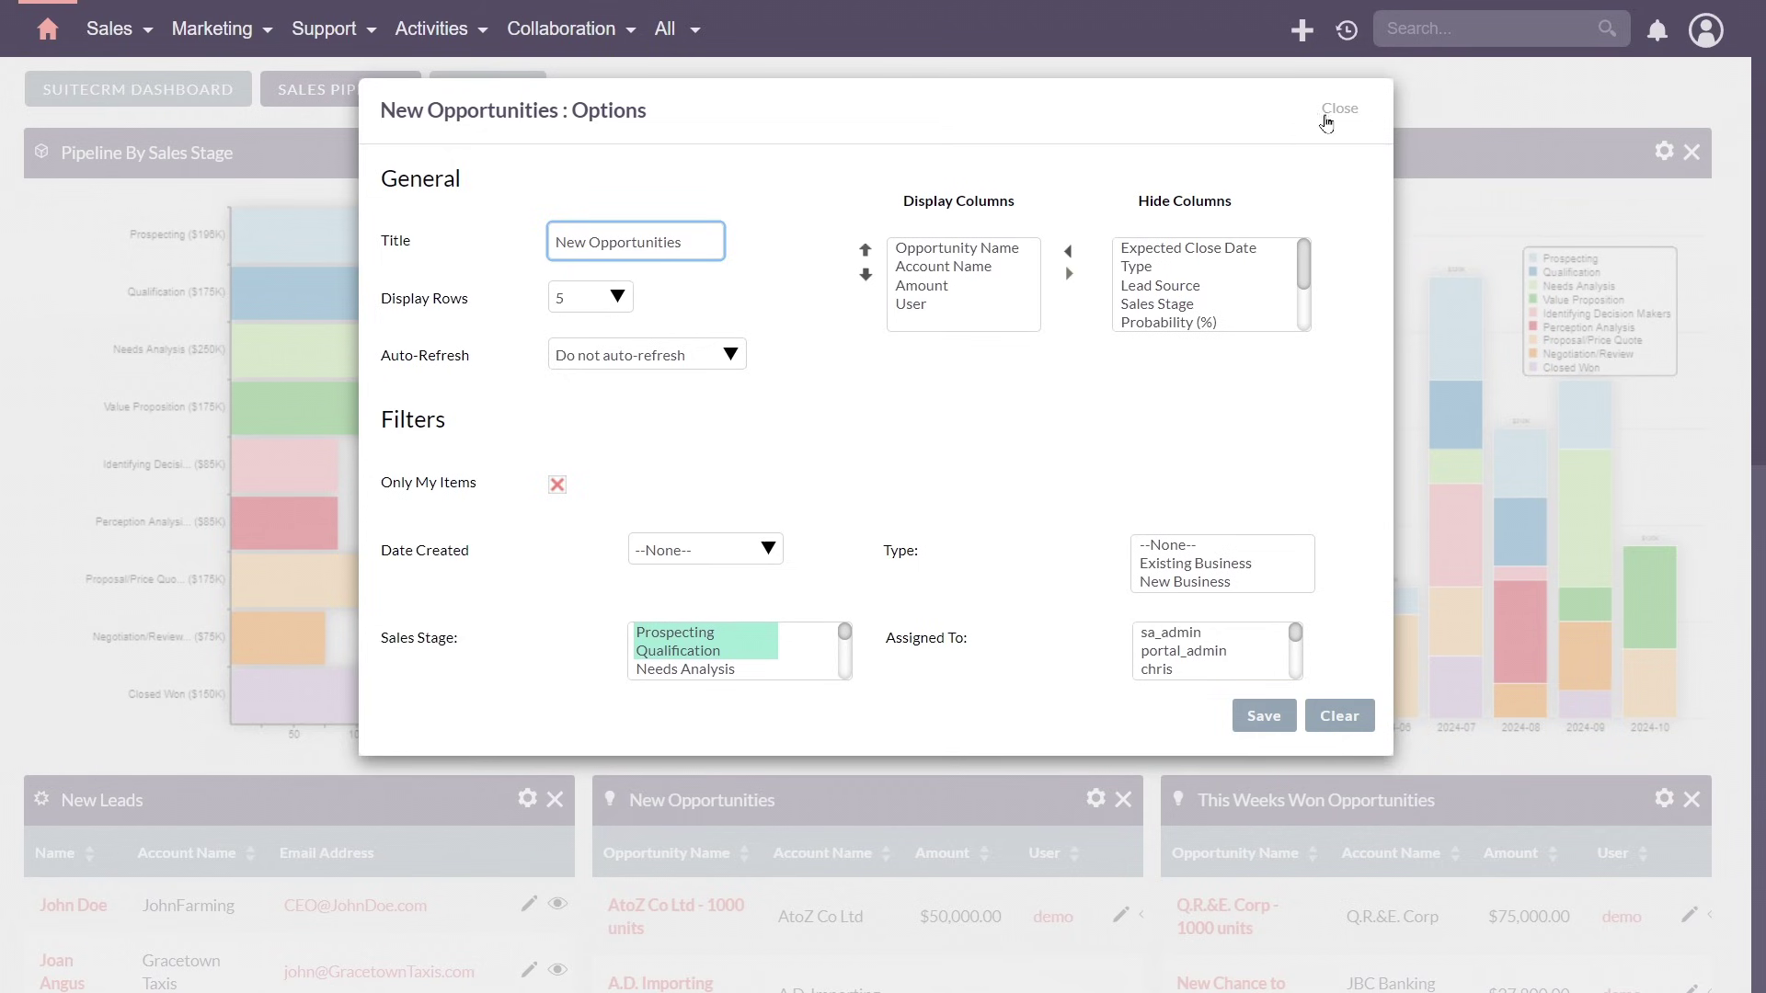
{"action": "left_click", "coordinate": [1338, 109]}
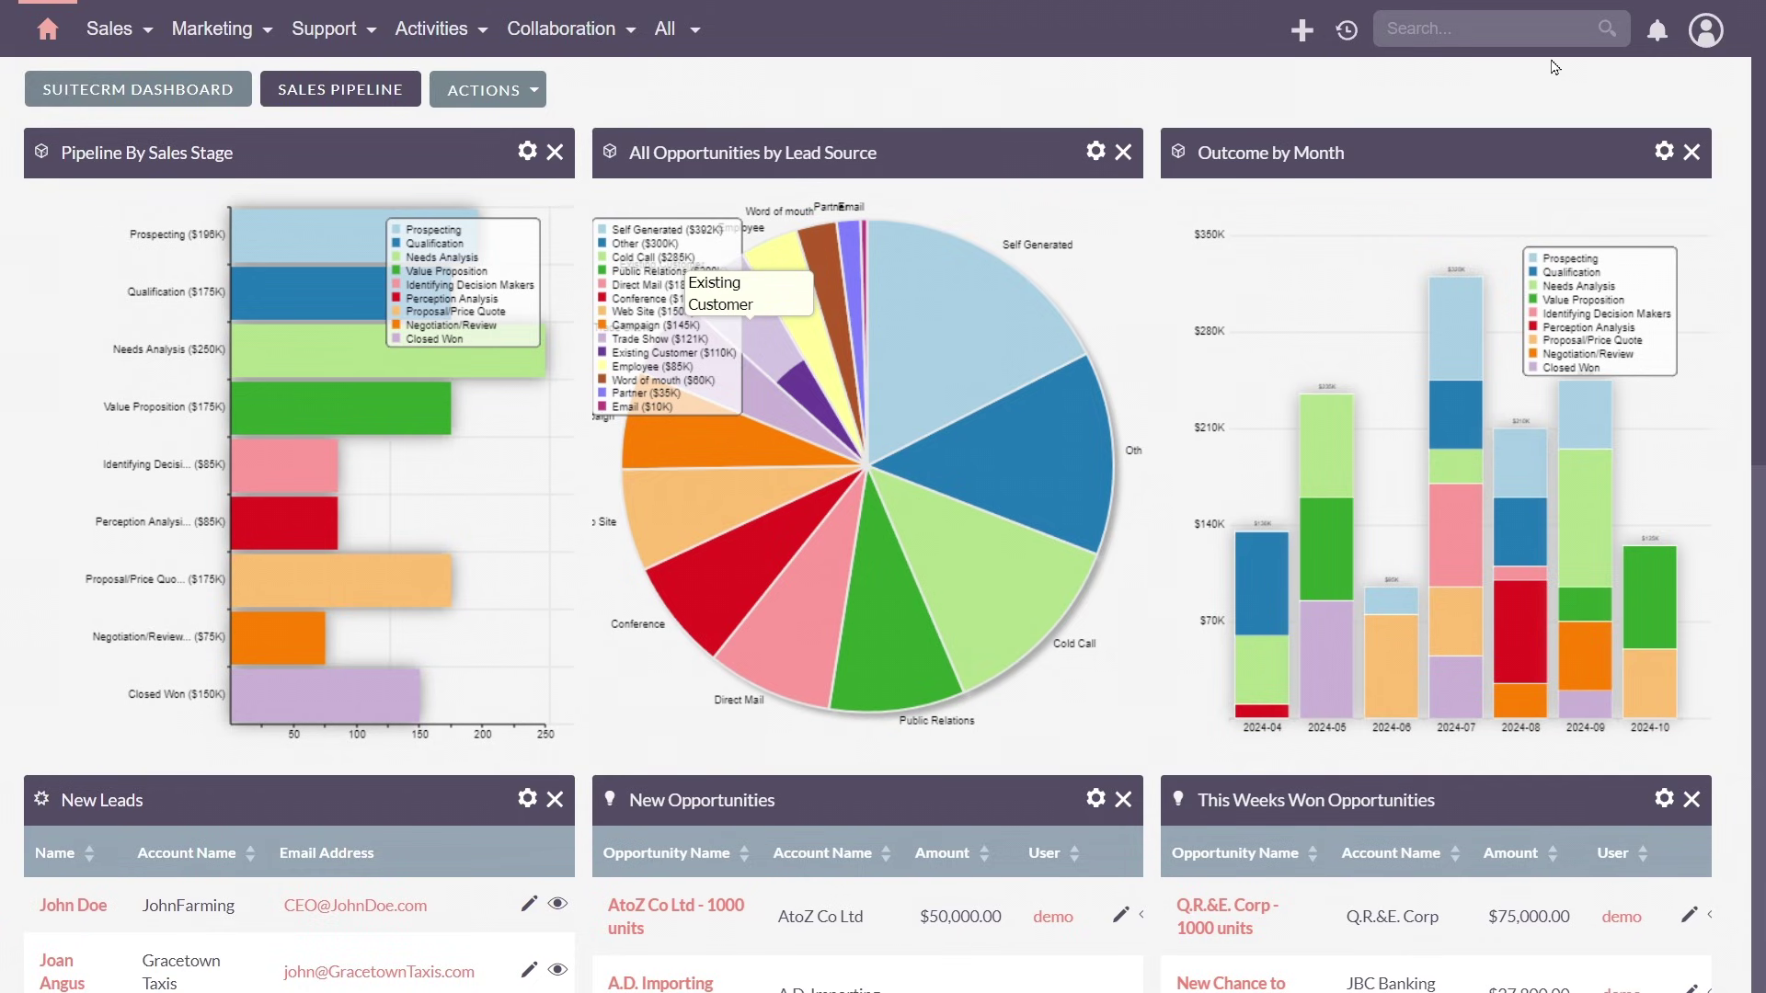
{"action": "left_click", "coordinate": [1706, 34]}
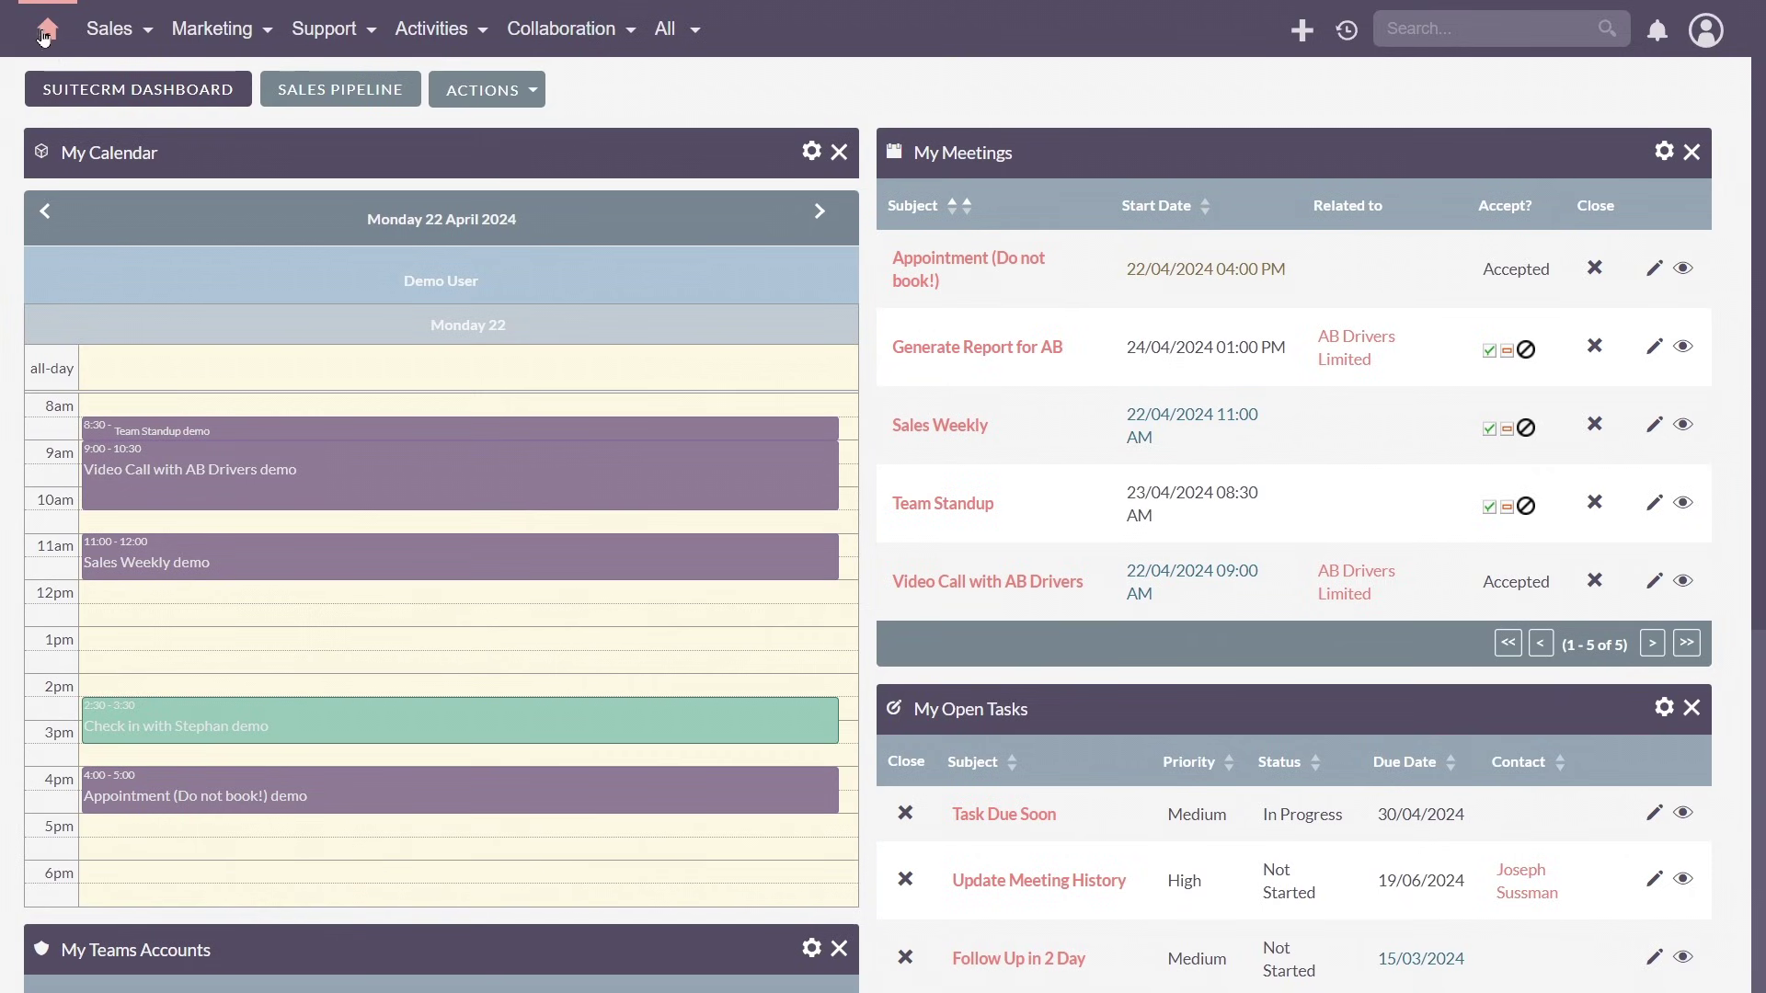
- Open Hollywood Diner Ltd from recent views, then show quick create options and recently viewed records
{"action": "mouse_move", "coordinate": [234, 35]}
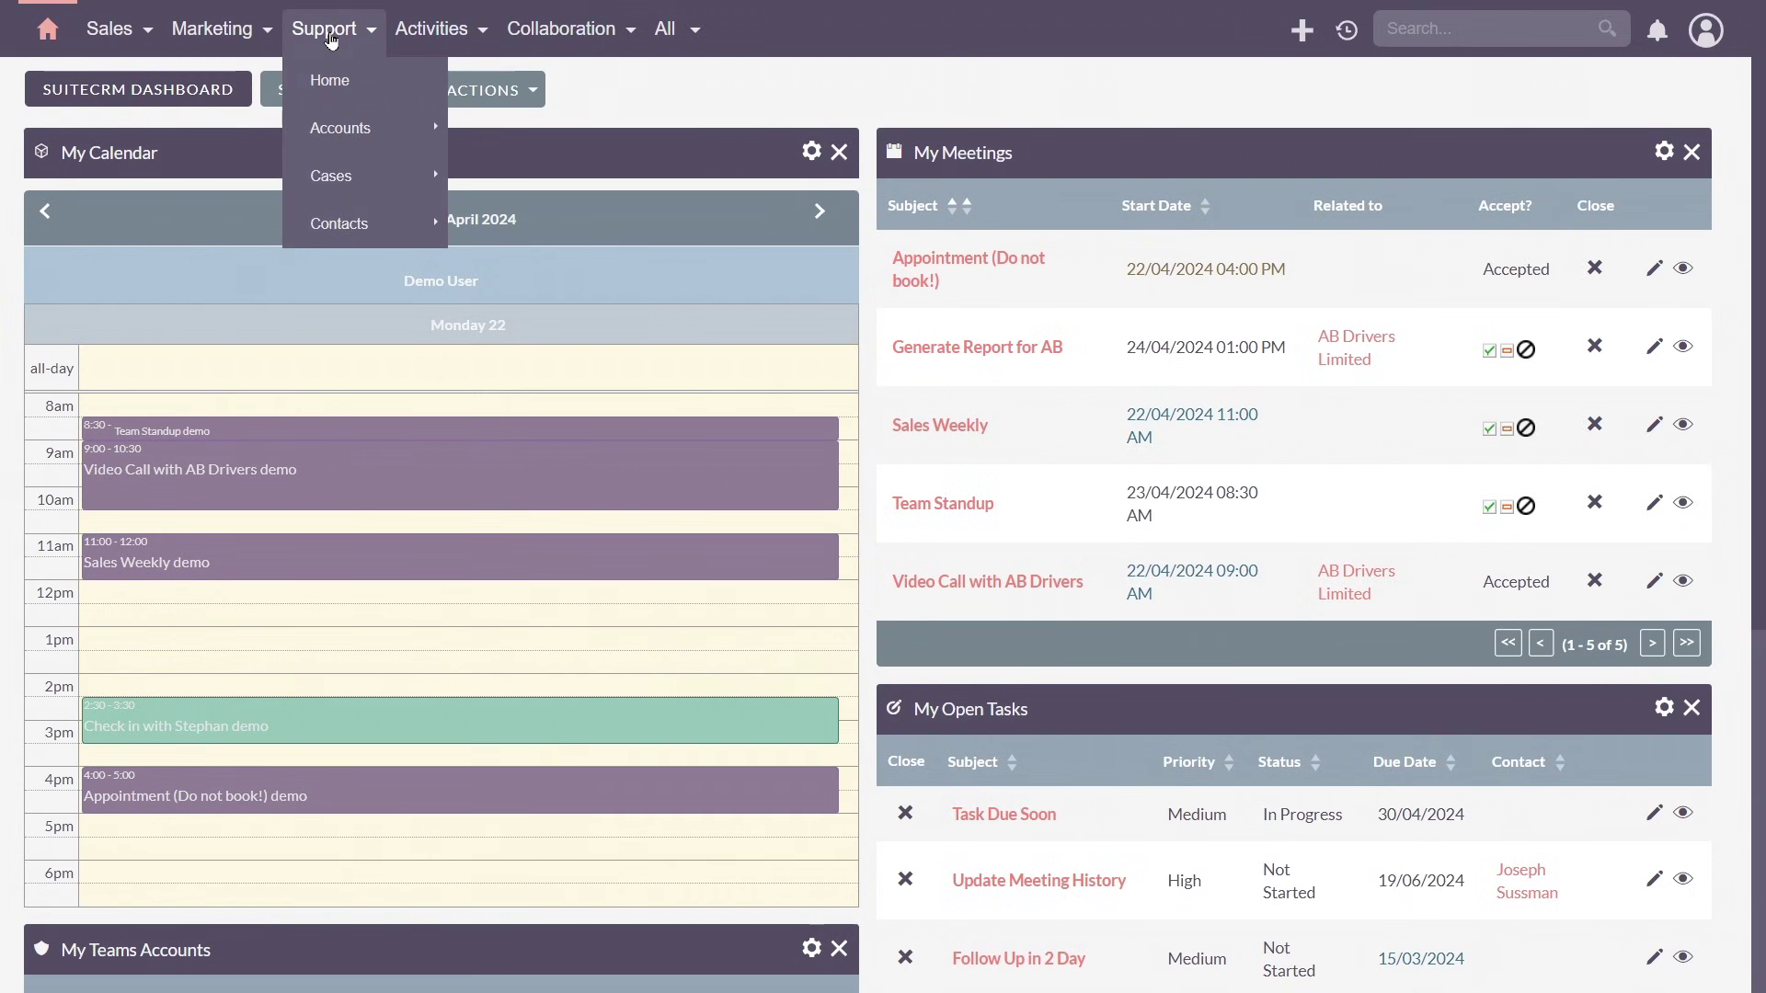
{"action": "mouse_move", "coordinate": [669, 35]}
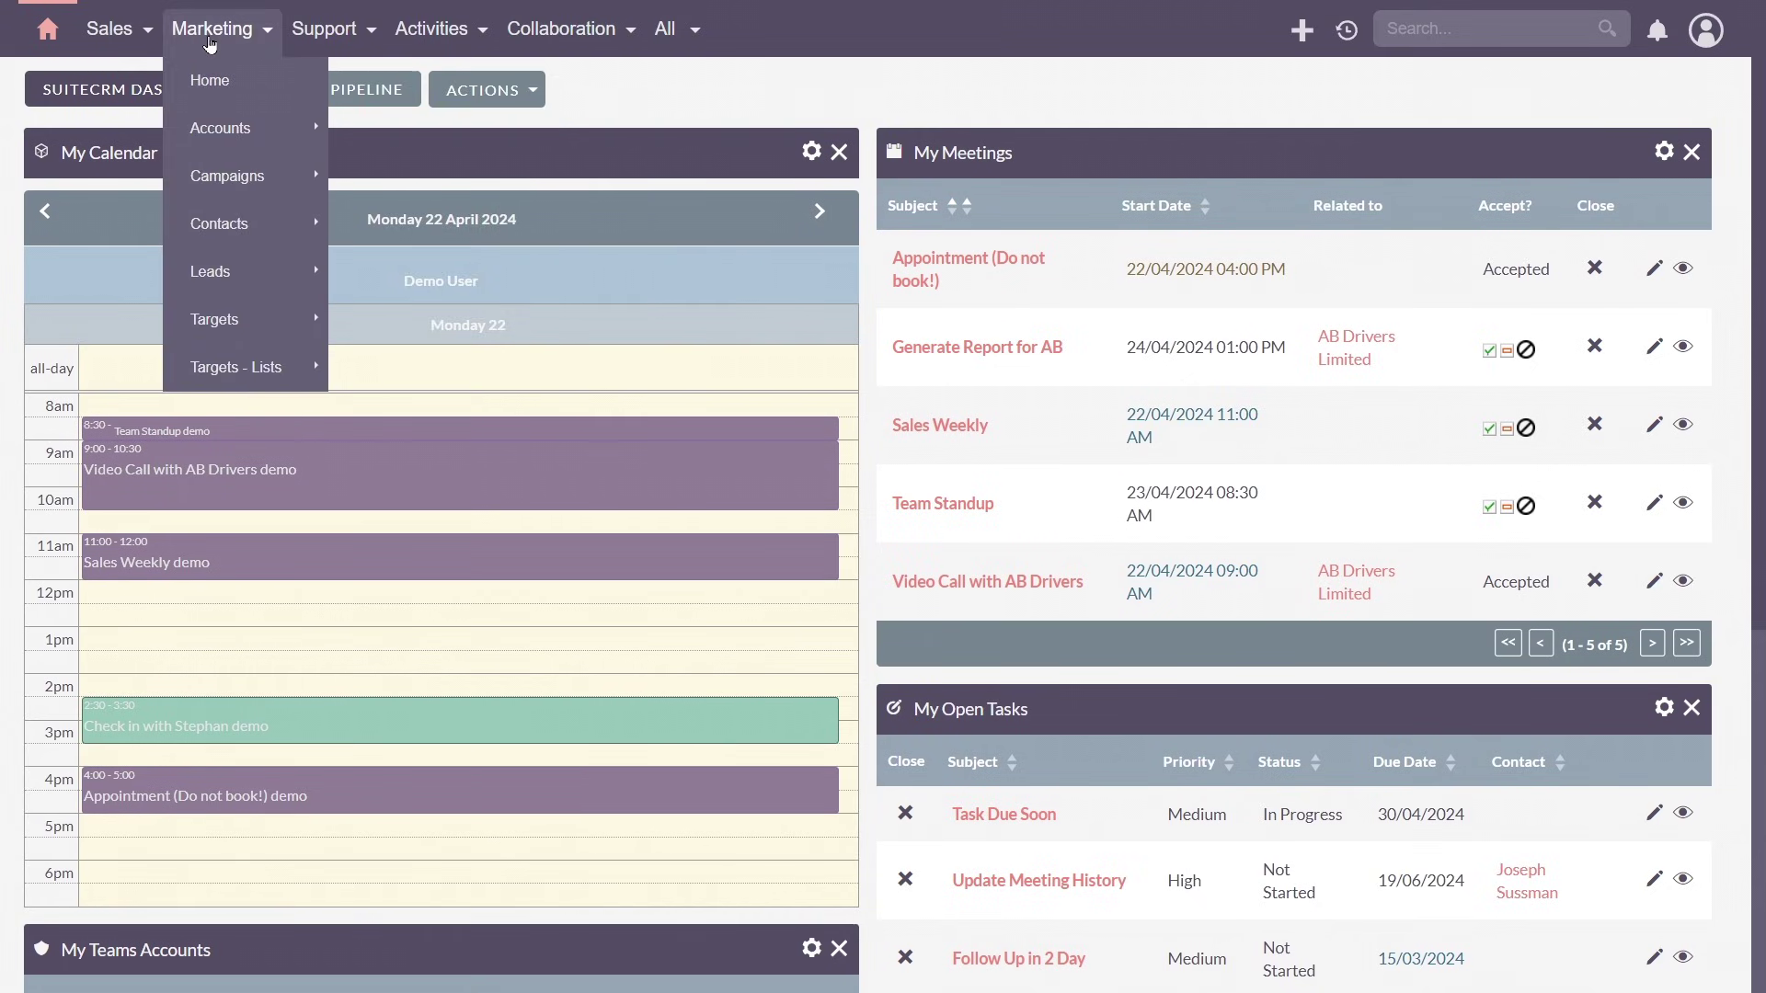
{"action": "mouse_move", "coordinate": [139, 44]}
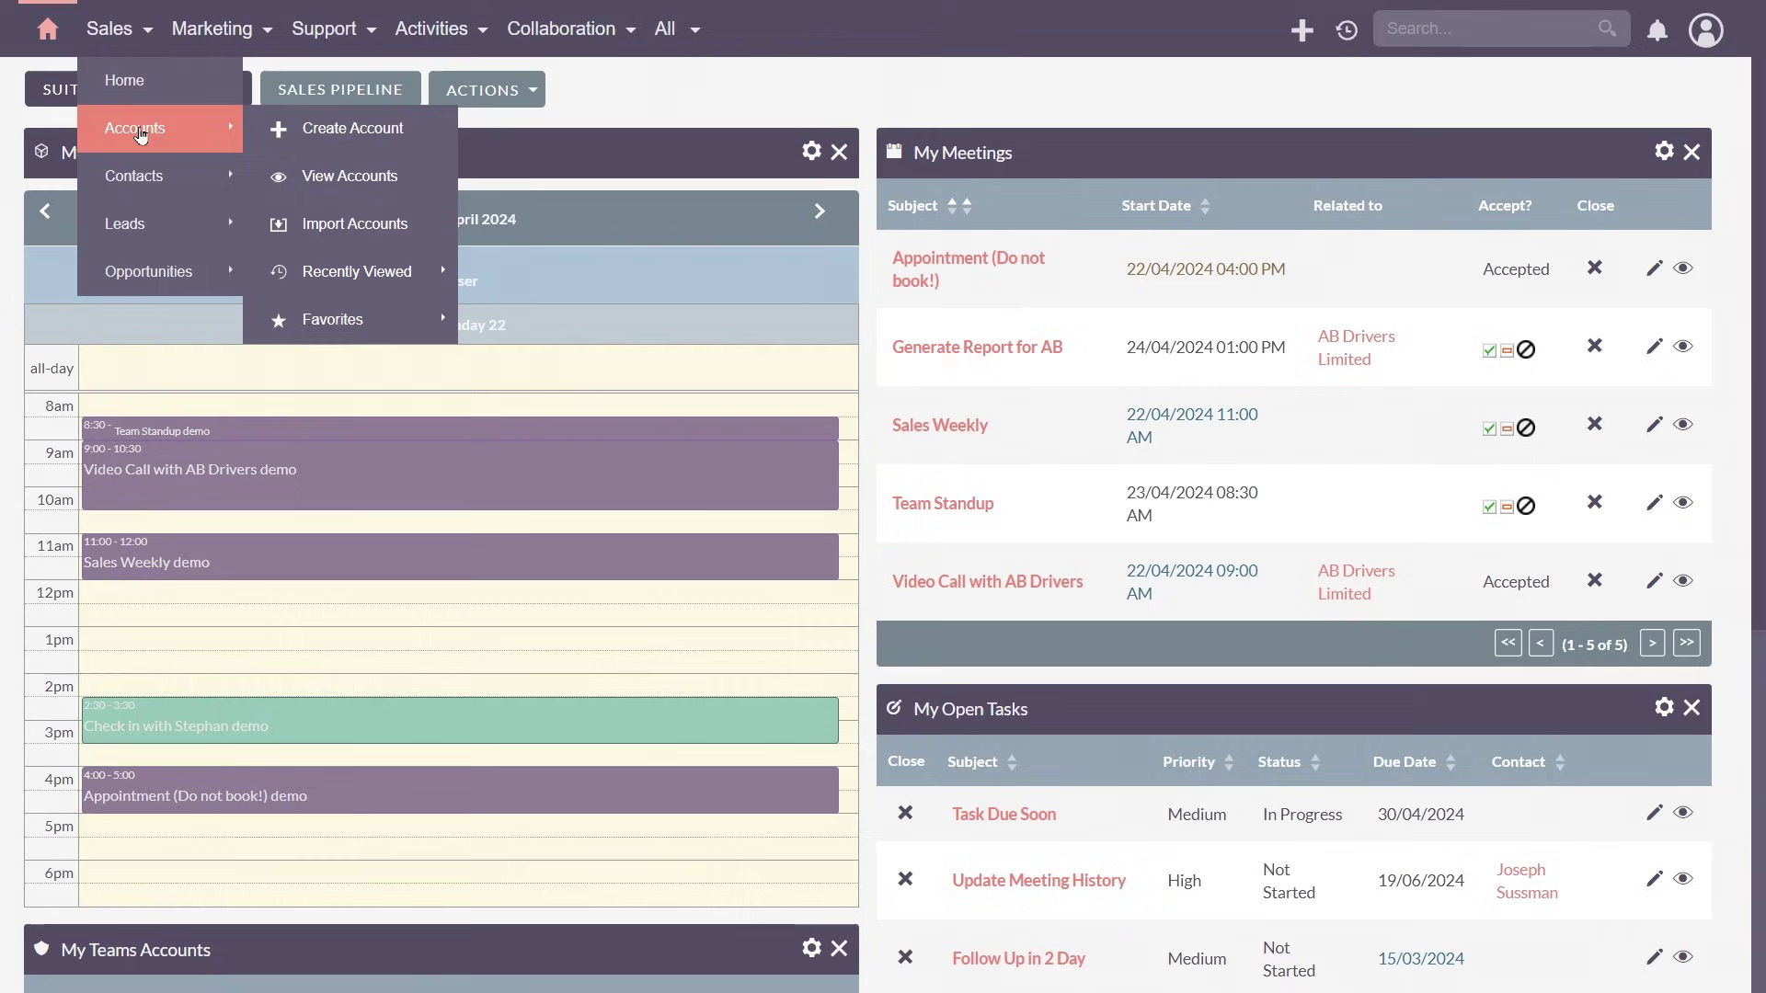
{"action": "mouse_move", "coordinate": [180, 270]}
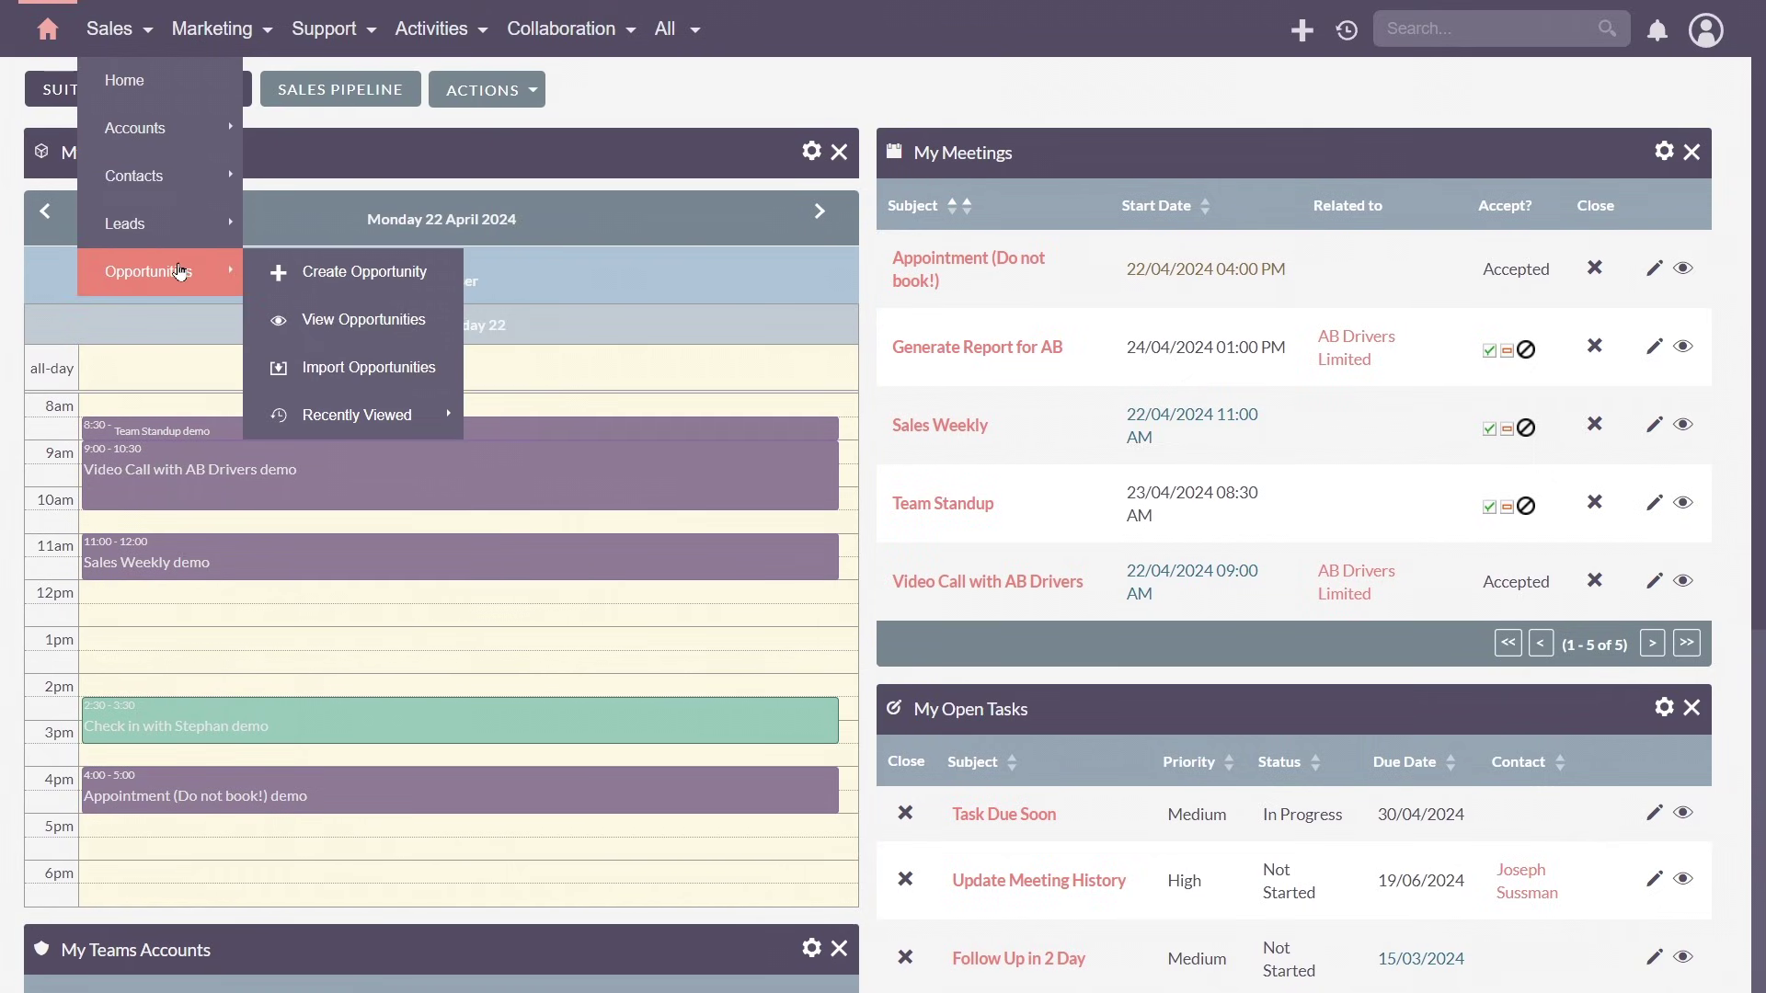
{"action": "mouse_move", "coordinate": [195, 138]}
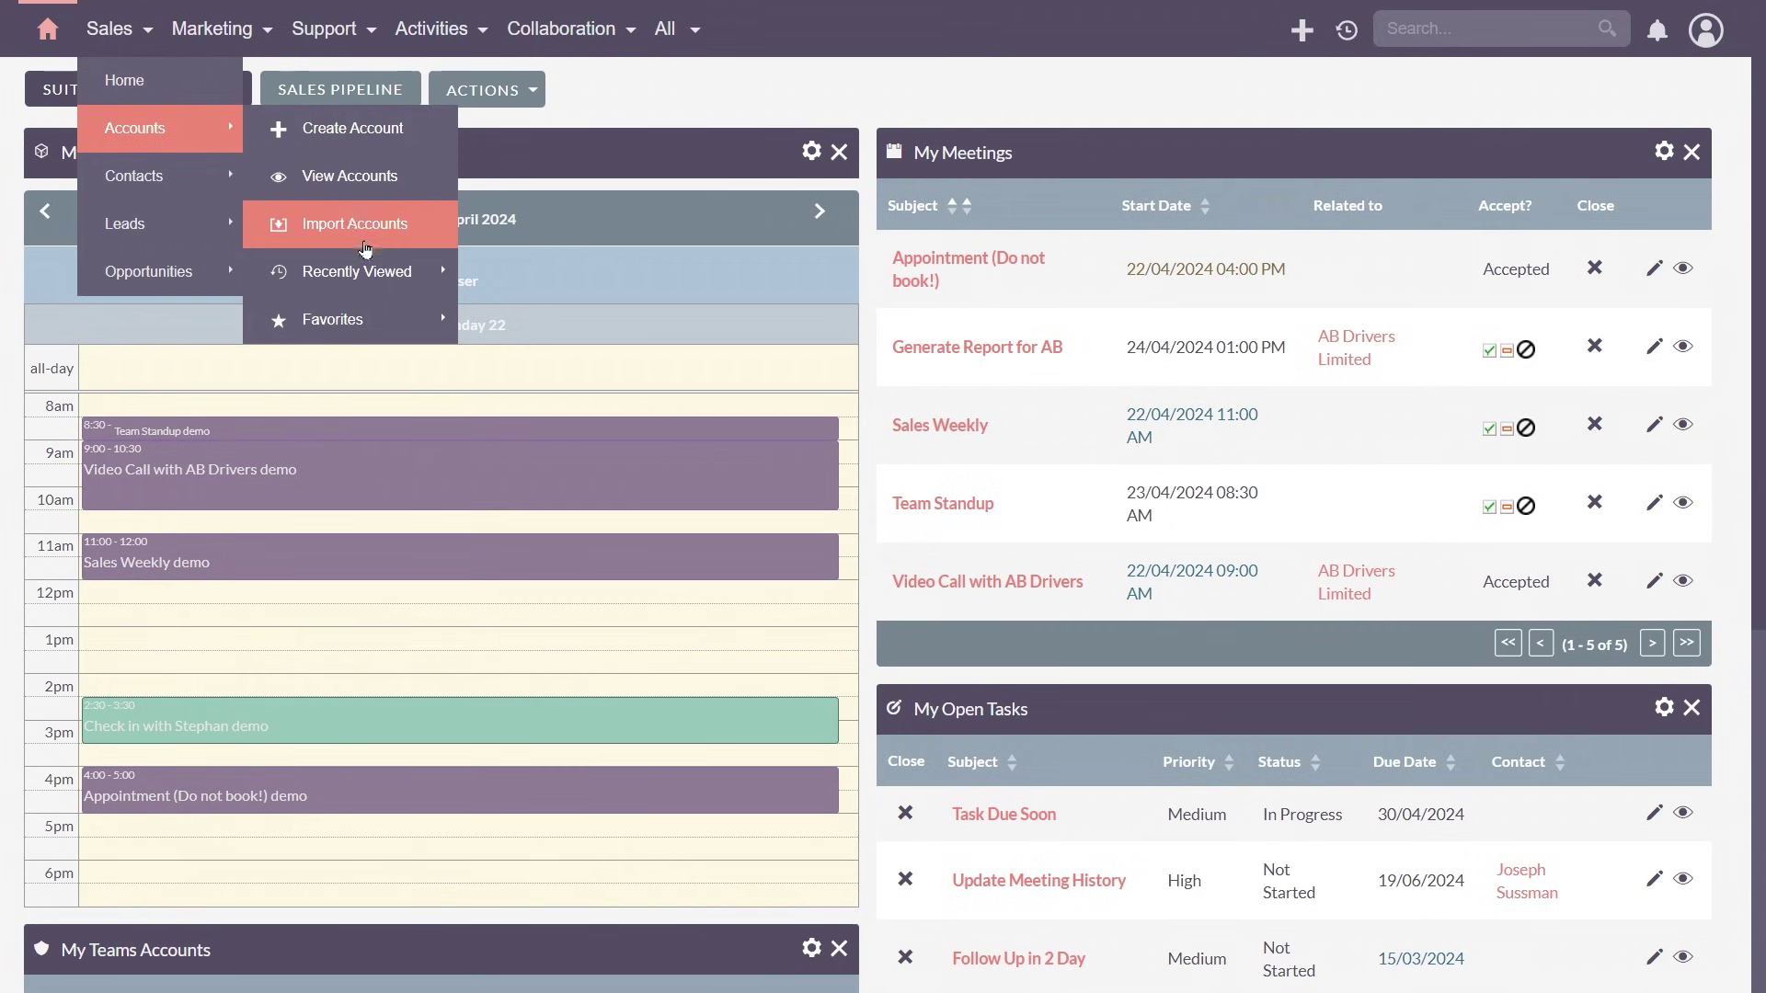
{"action": "mouse_move", "coordinate": [405, 271]}
{"action": "left_click", "coordinate": [578, 363]}
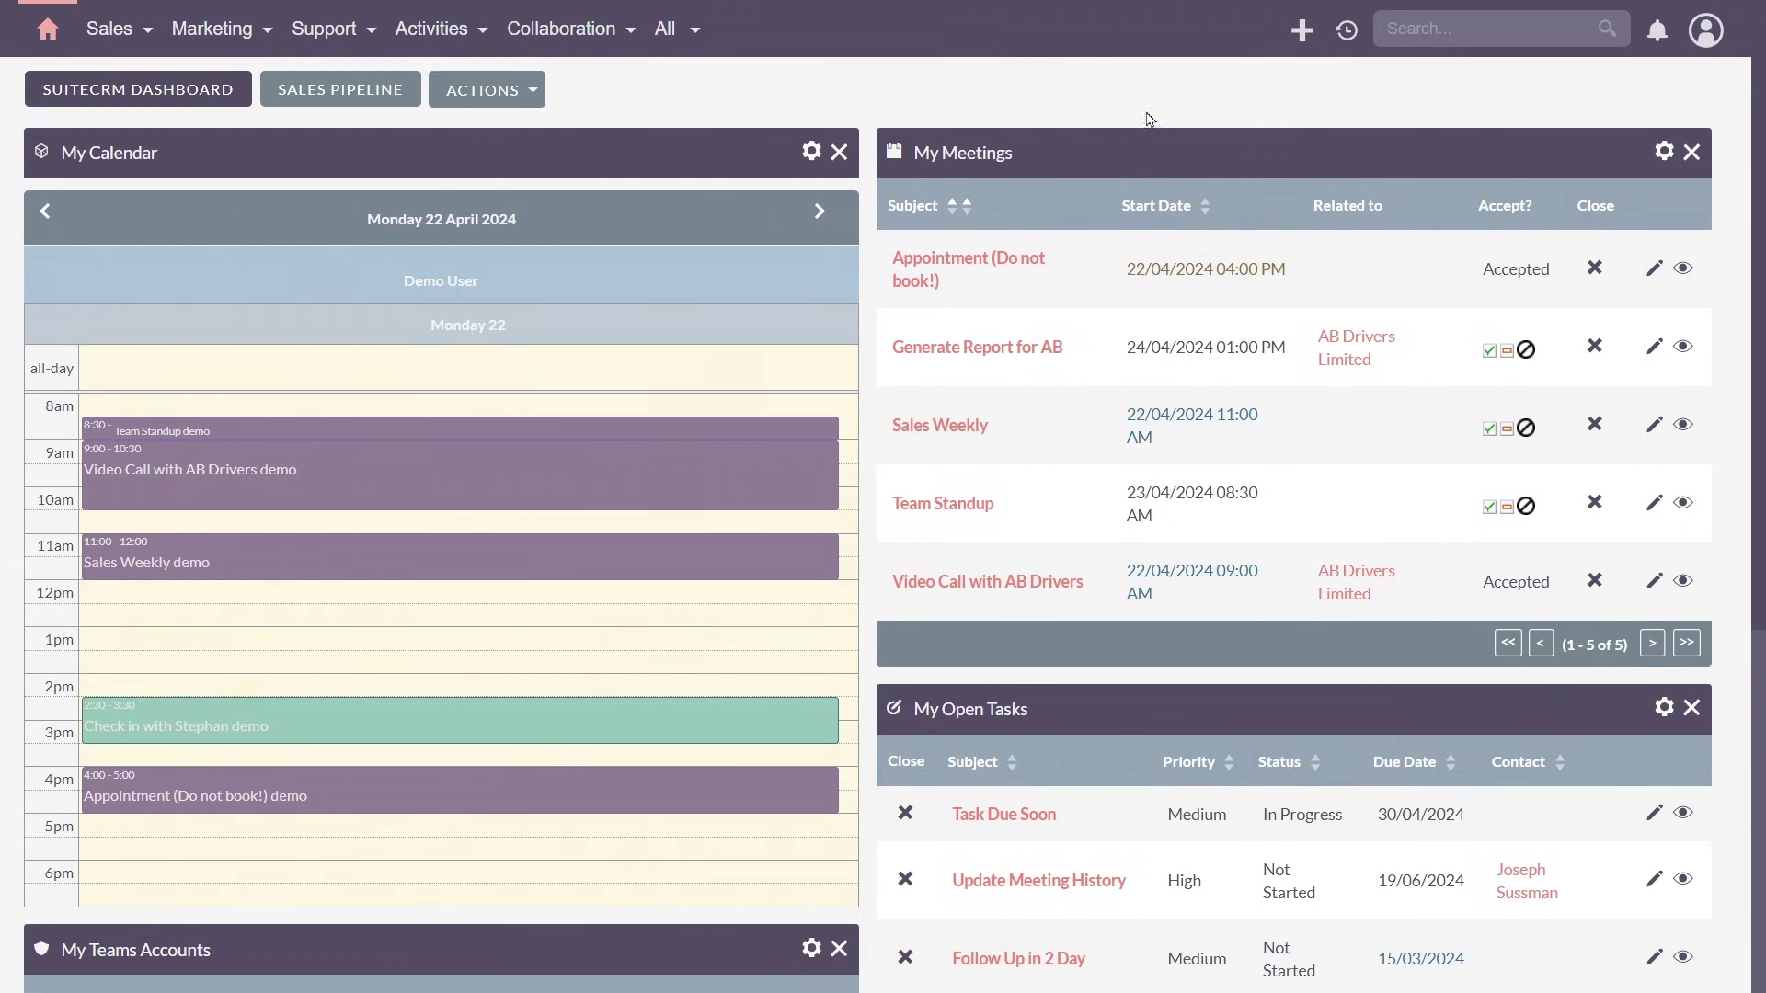
{"action": "left_click", "coordinate": [1302, 29]}
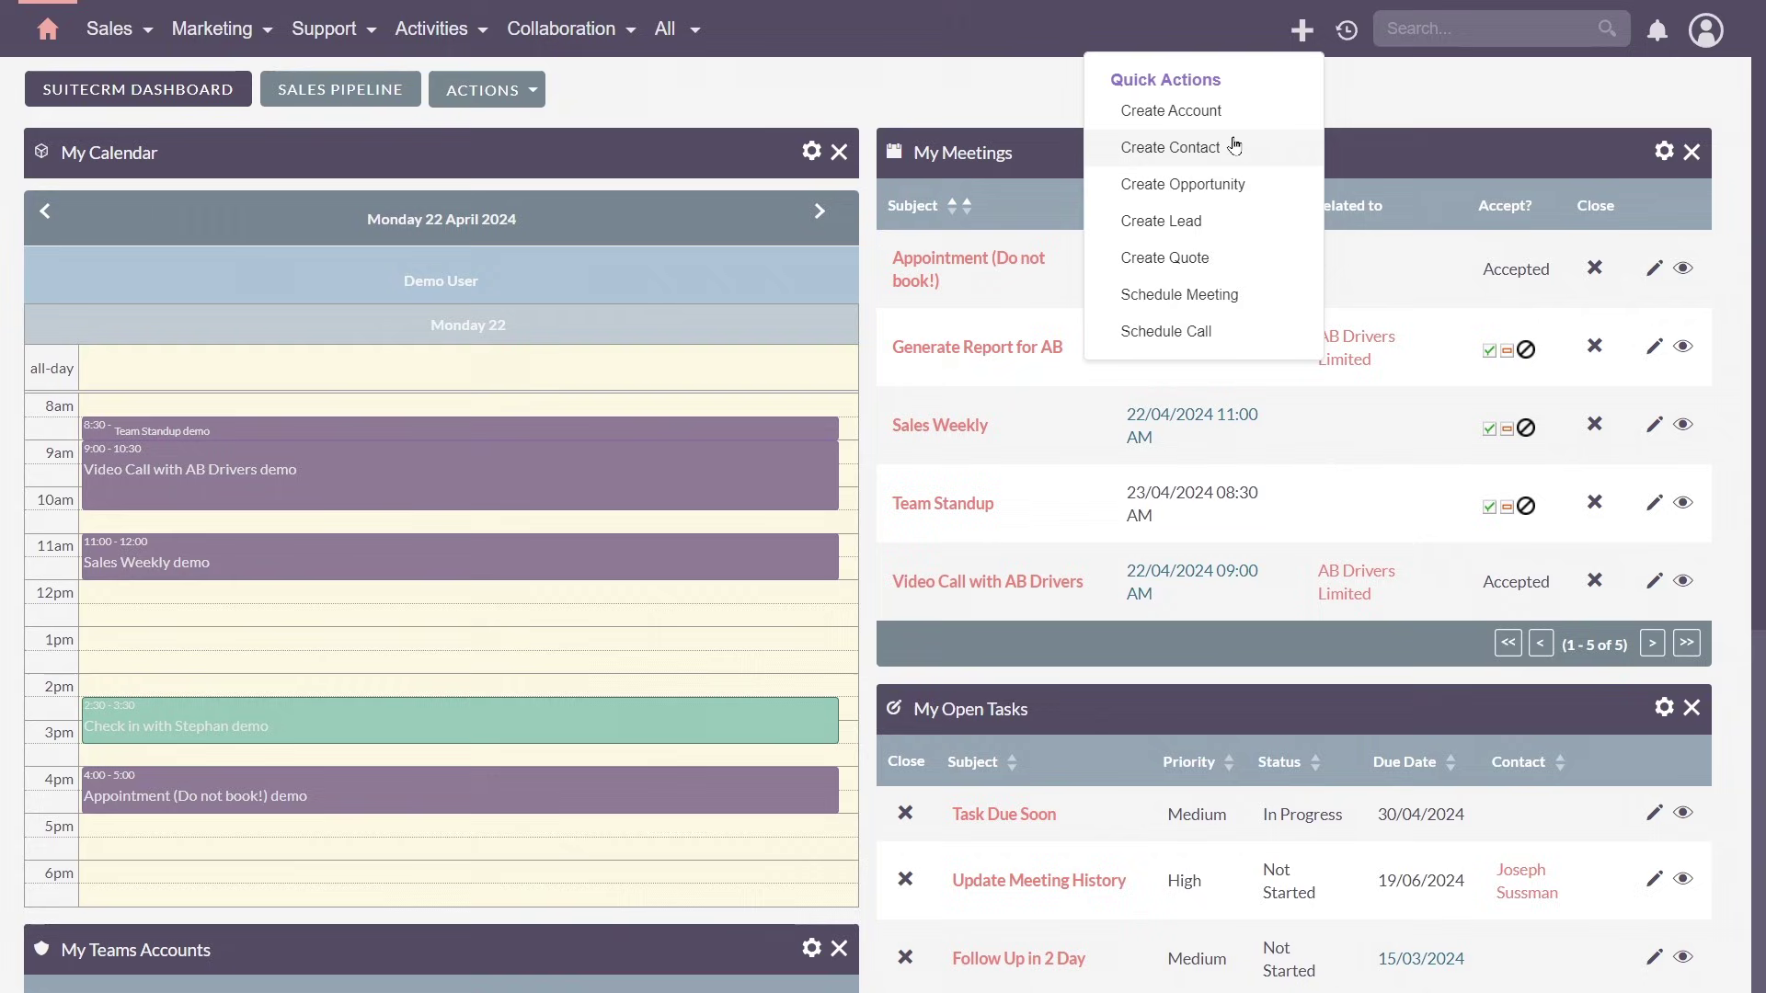
{"action": "left_click", "coordinate": [1345, 30]}
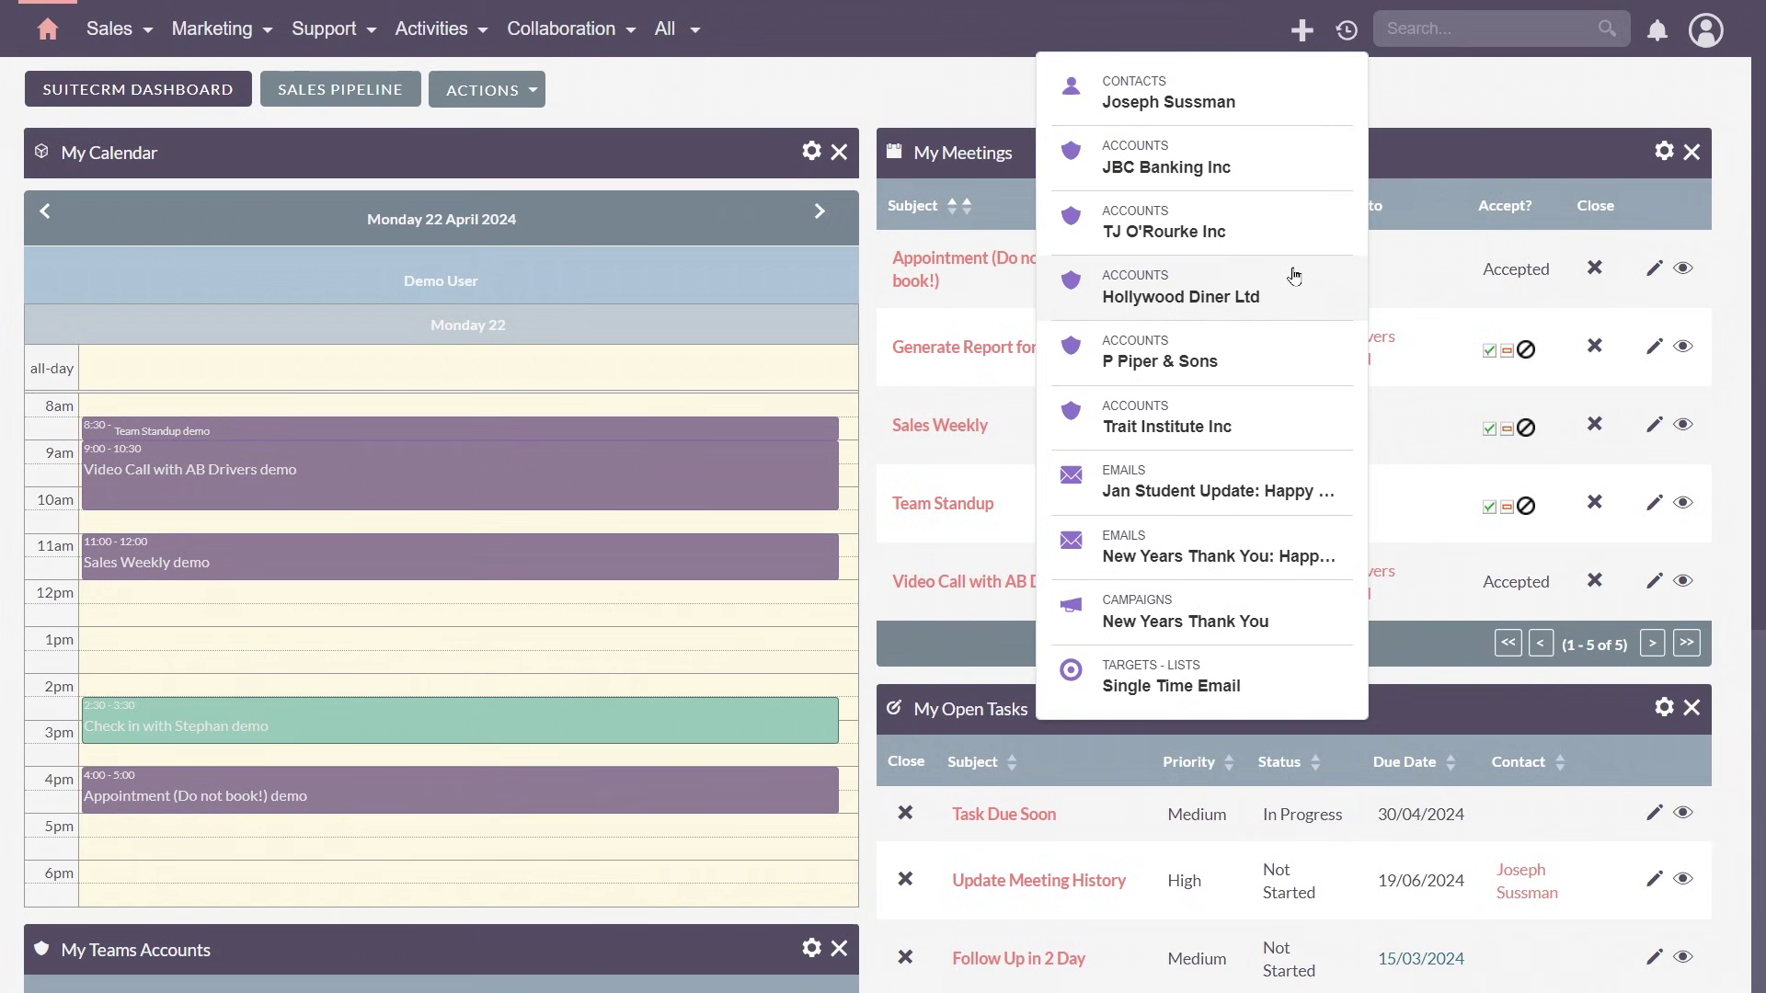
- Run a global search for 'Tort' and scroll through the matches
{"action": "left_click", "coordinate": [1483, 26]}
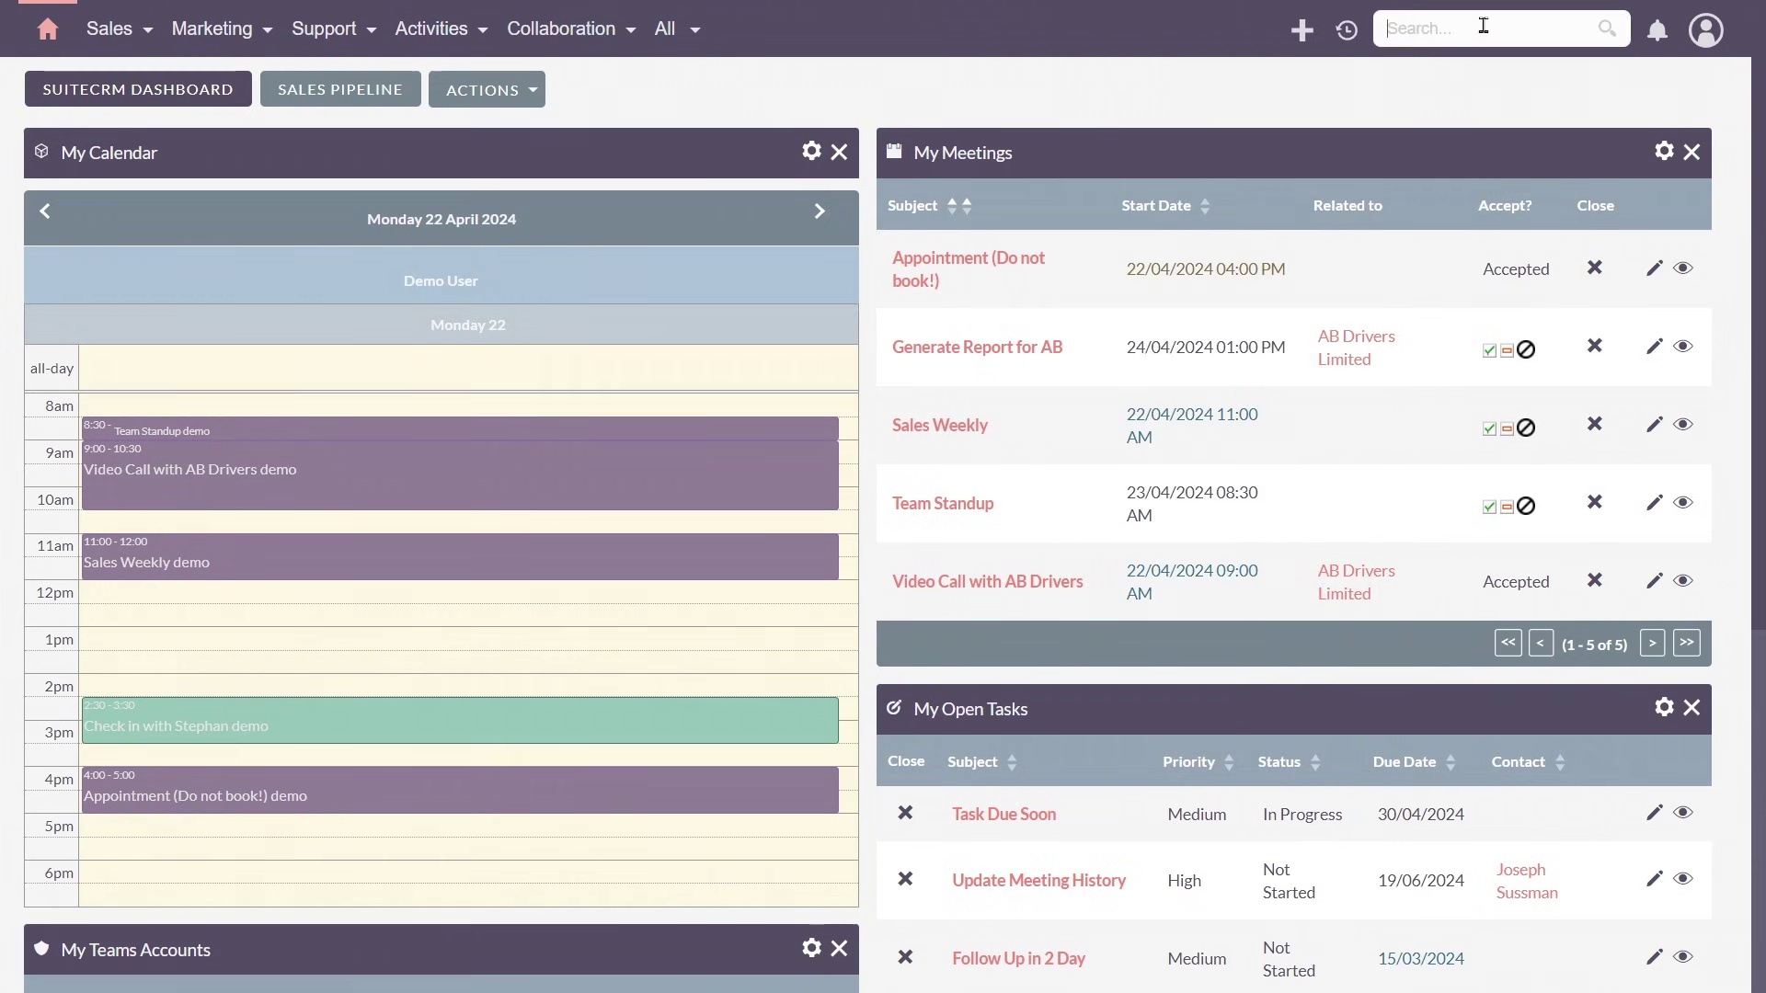
{"action": "type", "text": "Tel"}
{"action": "key", "text": "Return"}
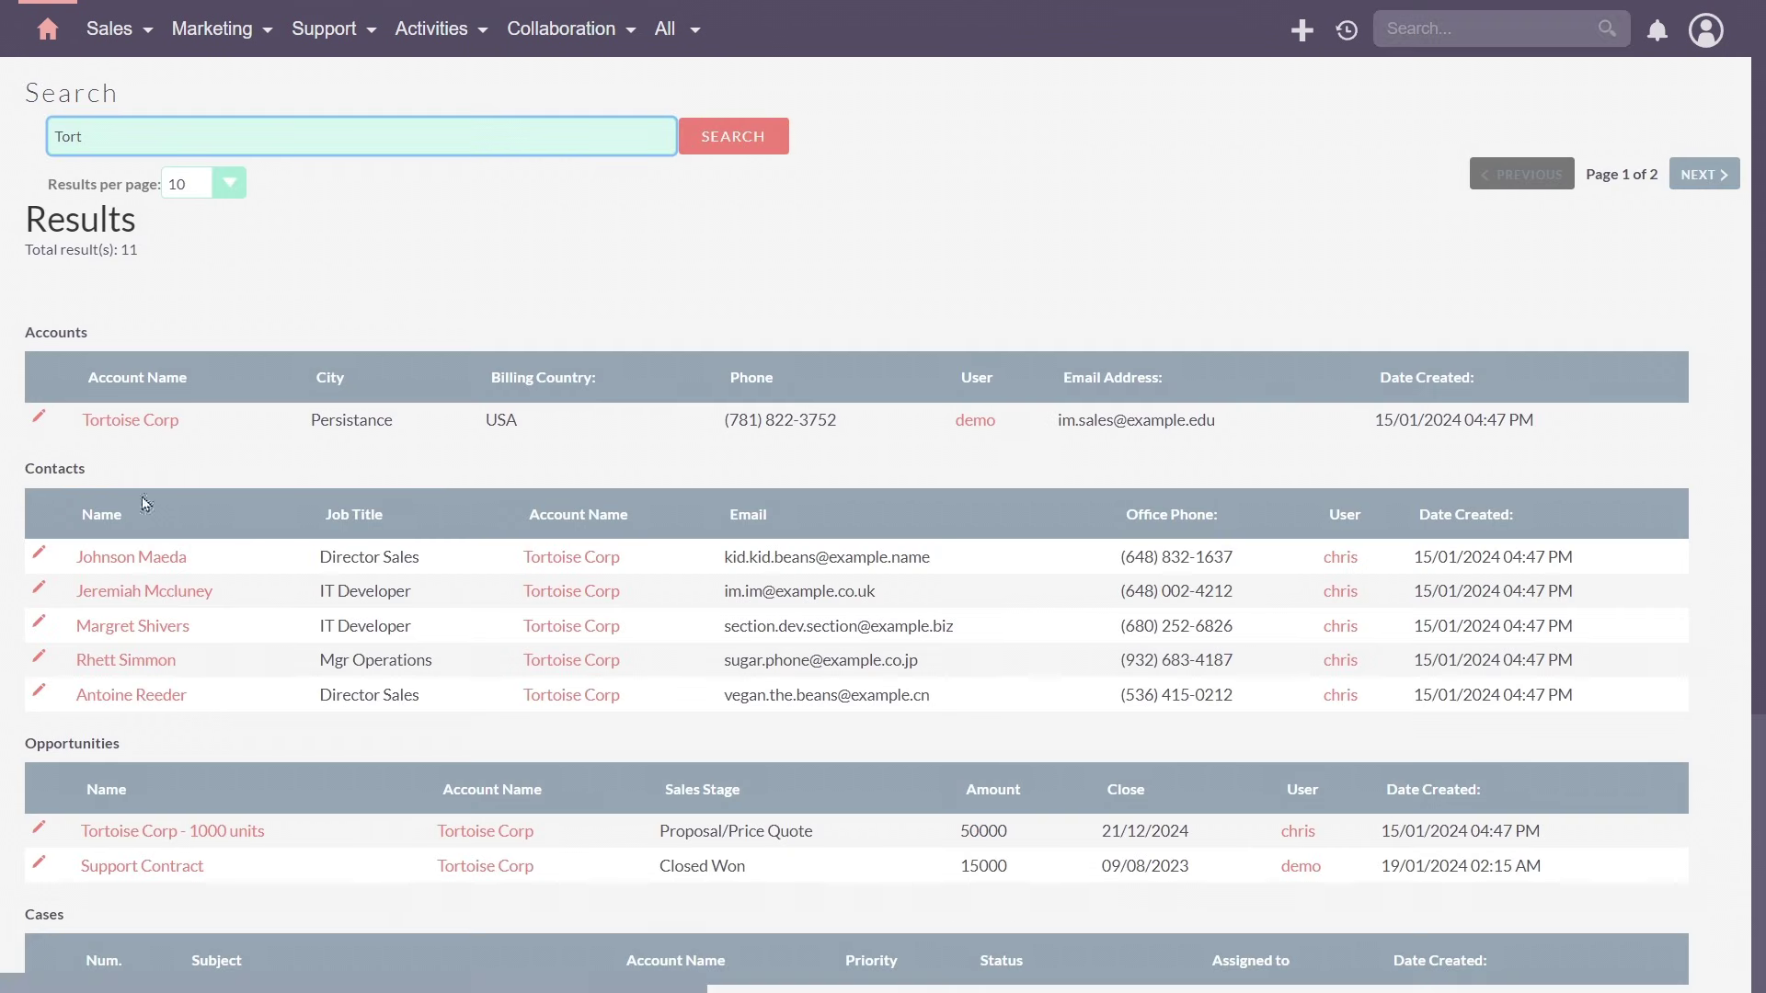
{"action": "scroll", "coordinate": [161, 773], "scroll_direction": "down", "scroll_amount": 4}
{"action": "scroll", "coordinate": [161, 782], "scroll_direction": "up", "scroll_amount": 4}
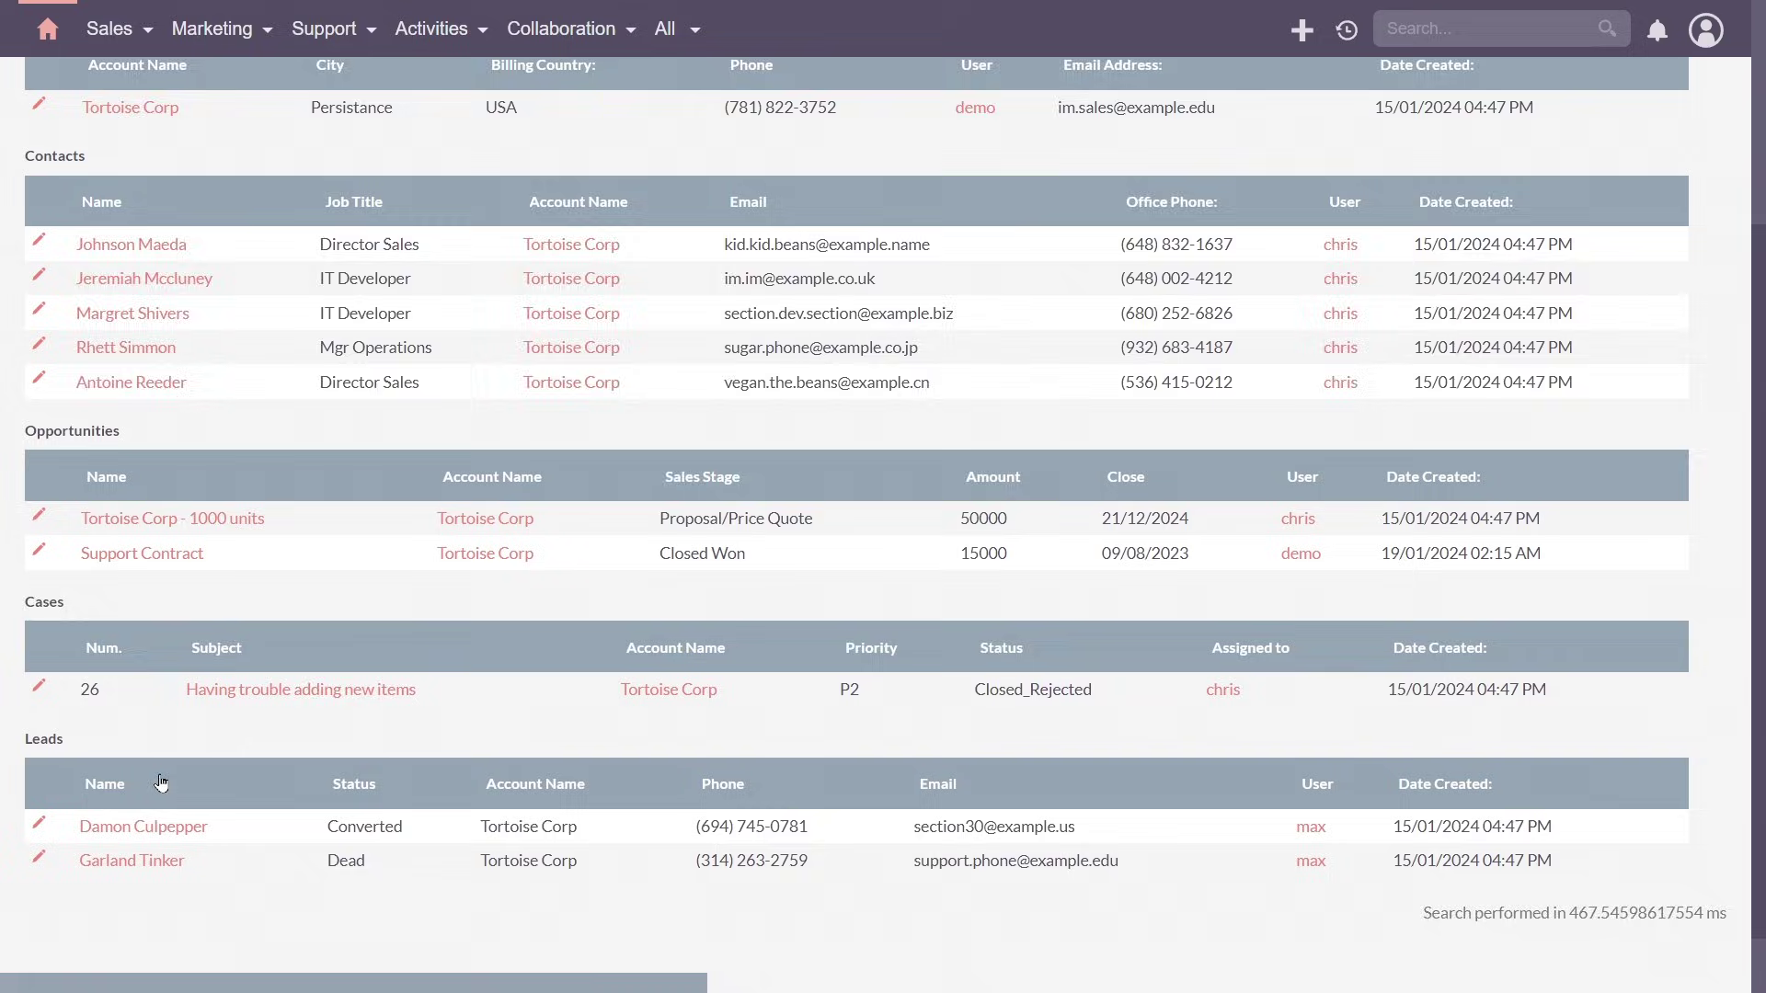
- Show the reminder notifications and the signed-in user's account options
{"action": "left_click", "coordinate": [1658, 30]}
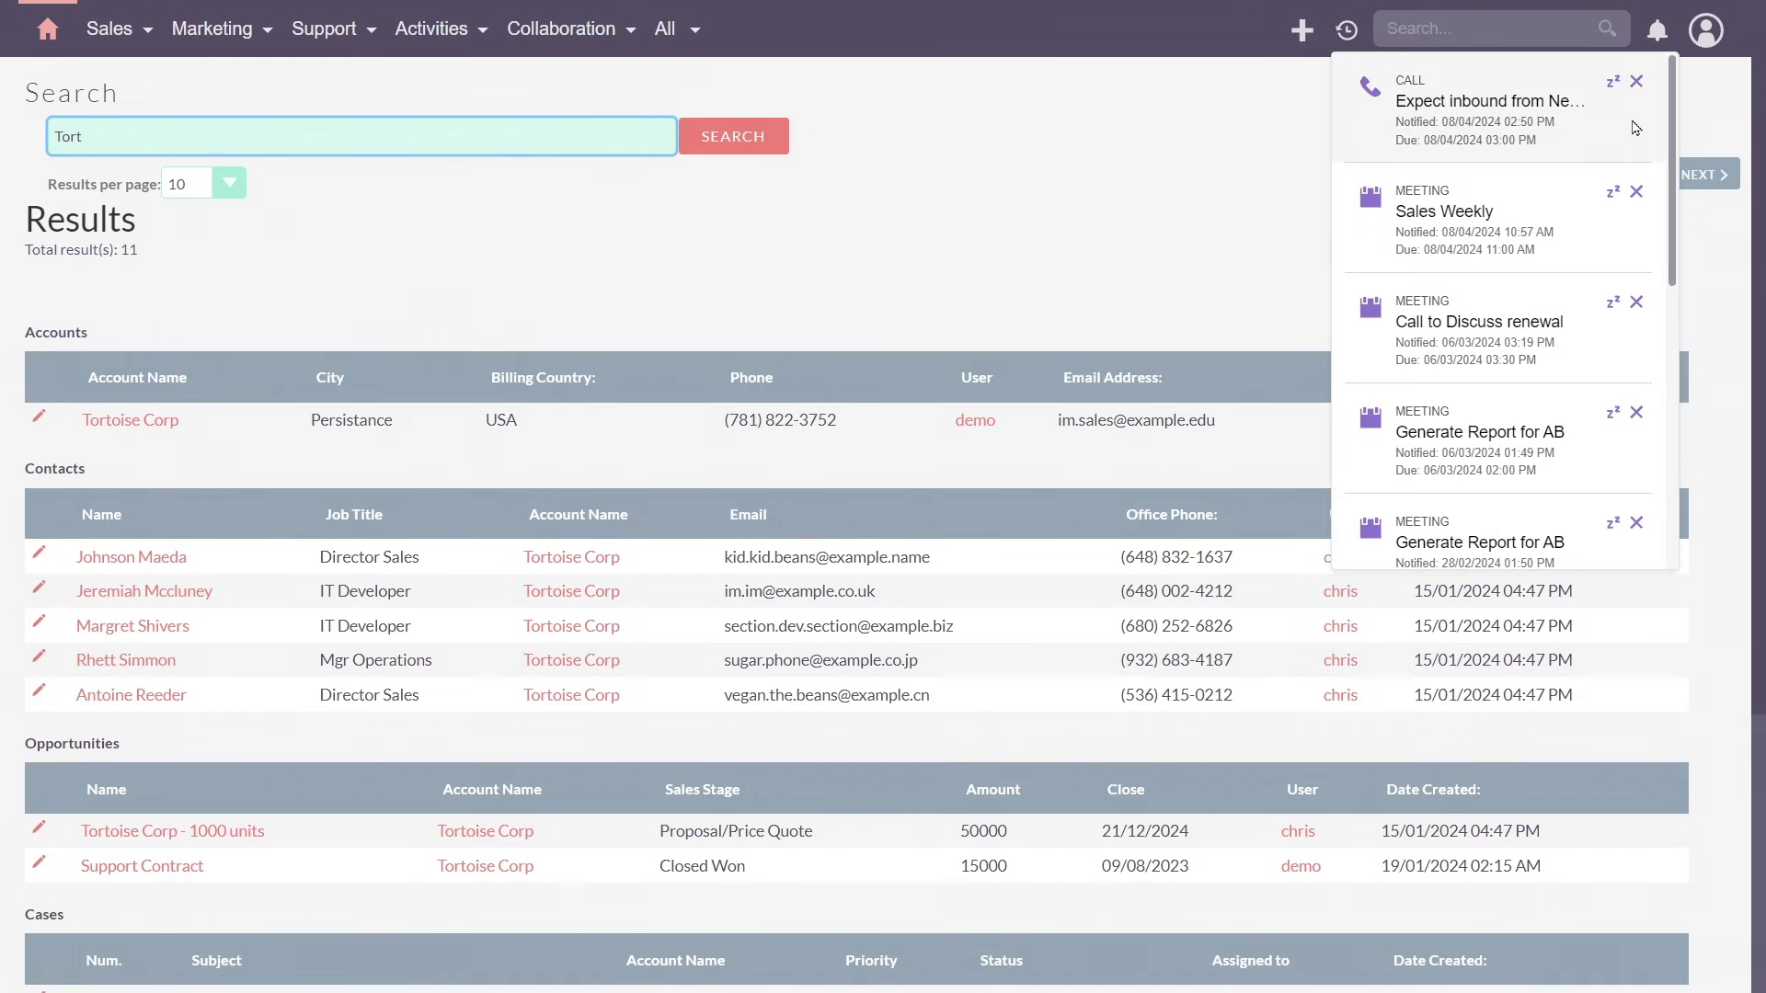
{"action": "scroll", "coordinate": [1600, 221], "scroll_direction": "down", "scroll_amount": 3}
{"action": "left_click", "coordinate": [1706, 30]}
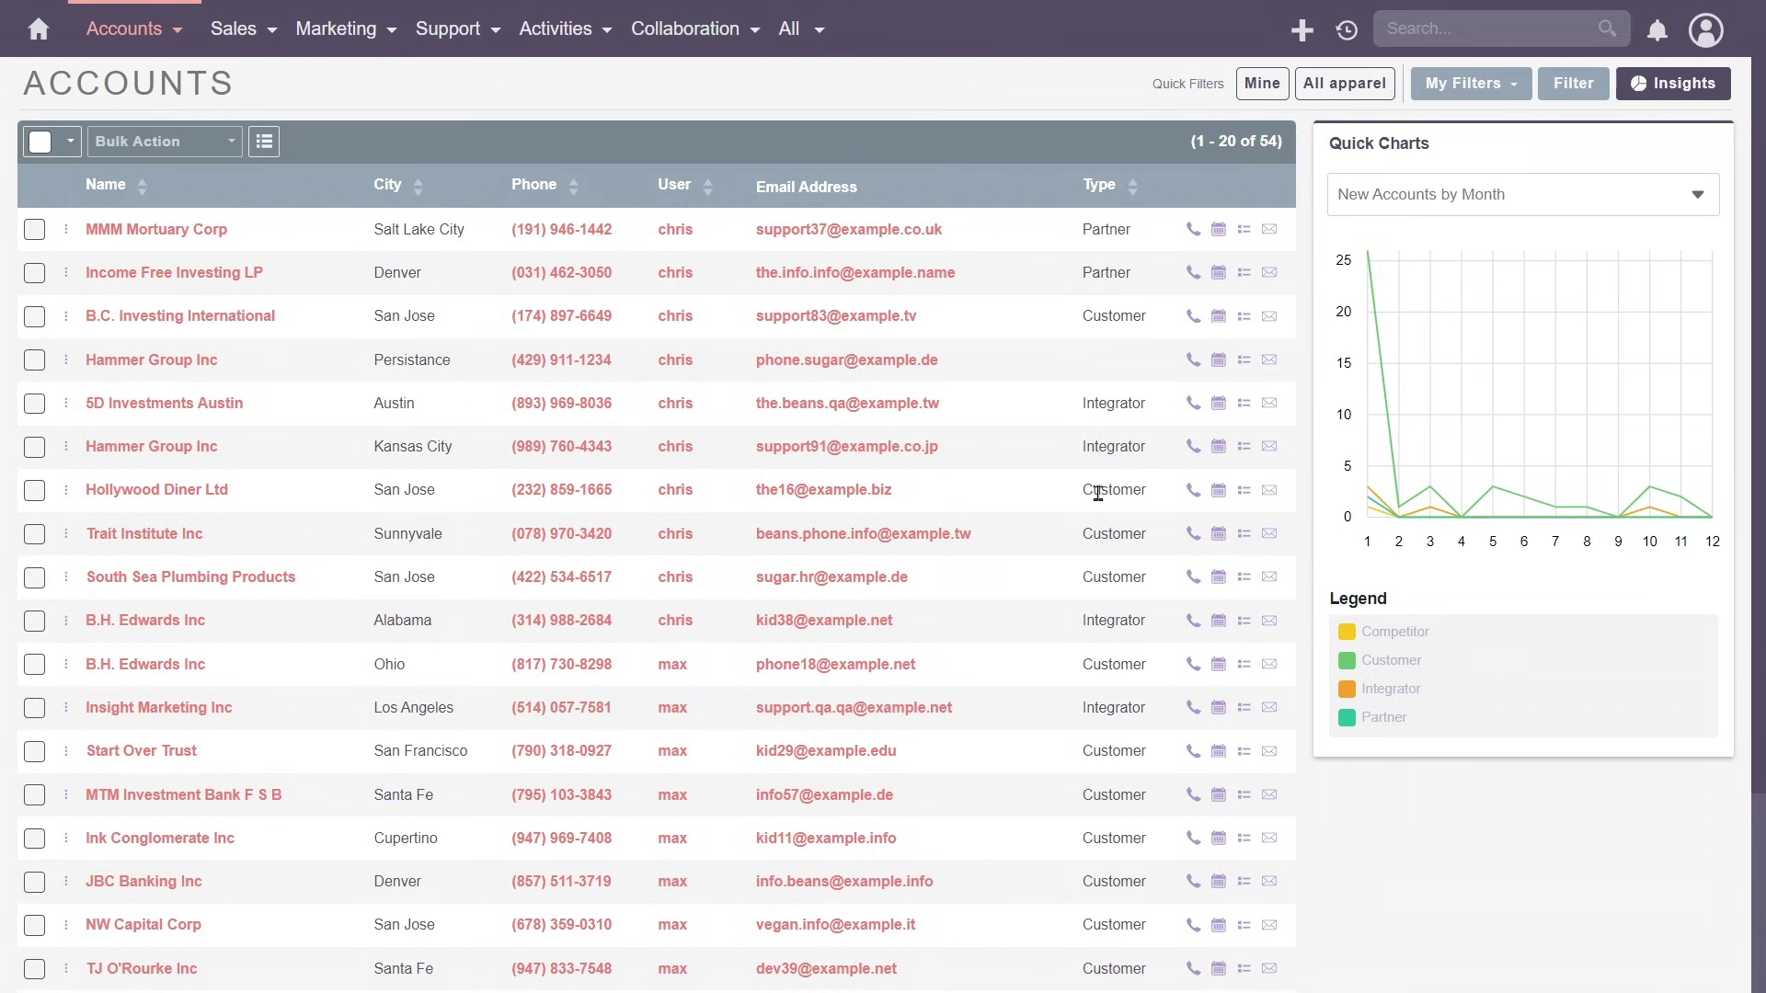
- View Hollywood Diner Ltd's industry details and toggle the basic filter panel open and closed
{"action": "left_click", "coordinate": [66, 490]}
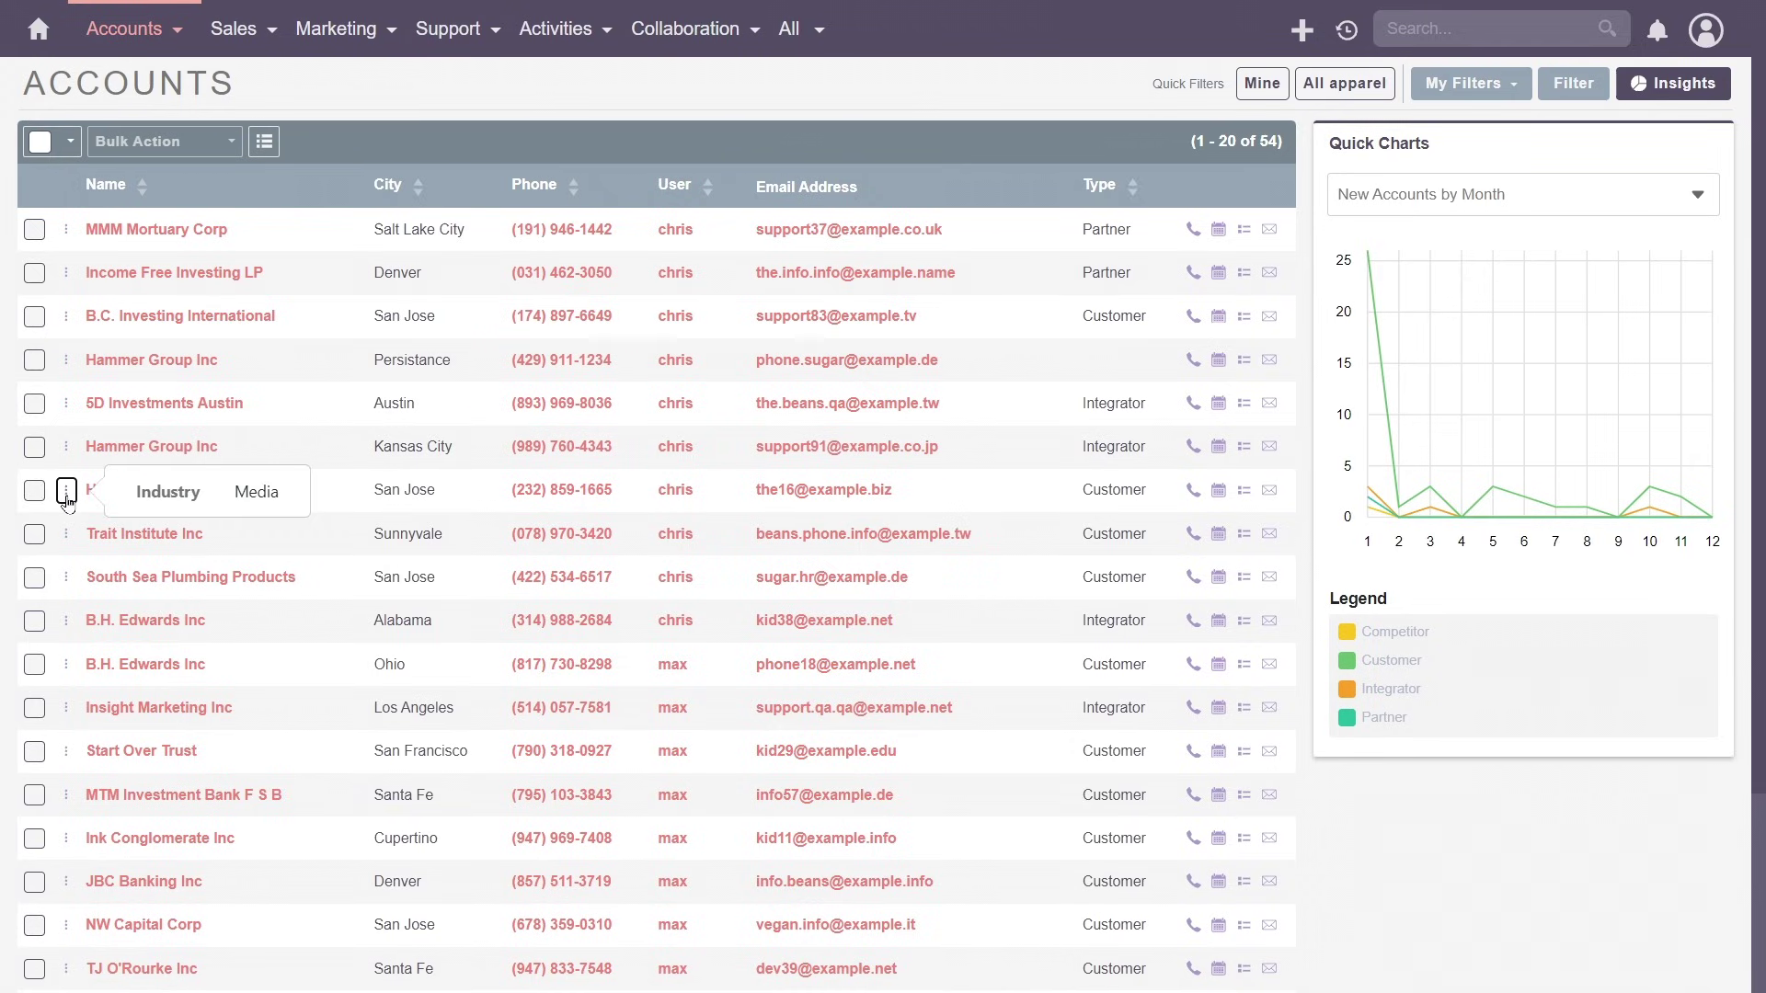
{"action": "left_click", "coordinate": [348, 496]}
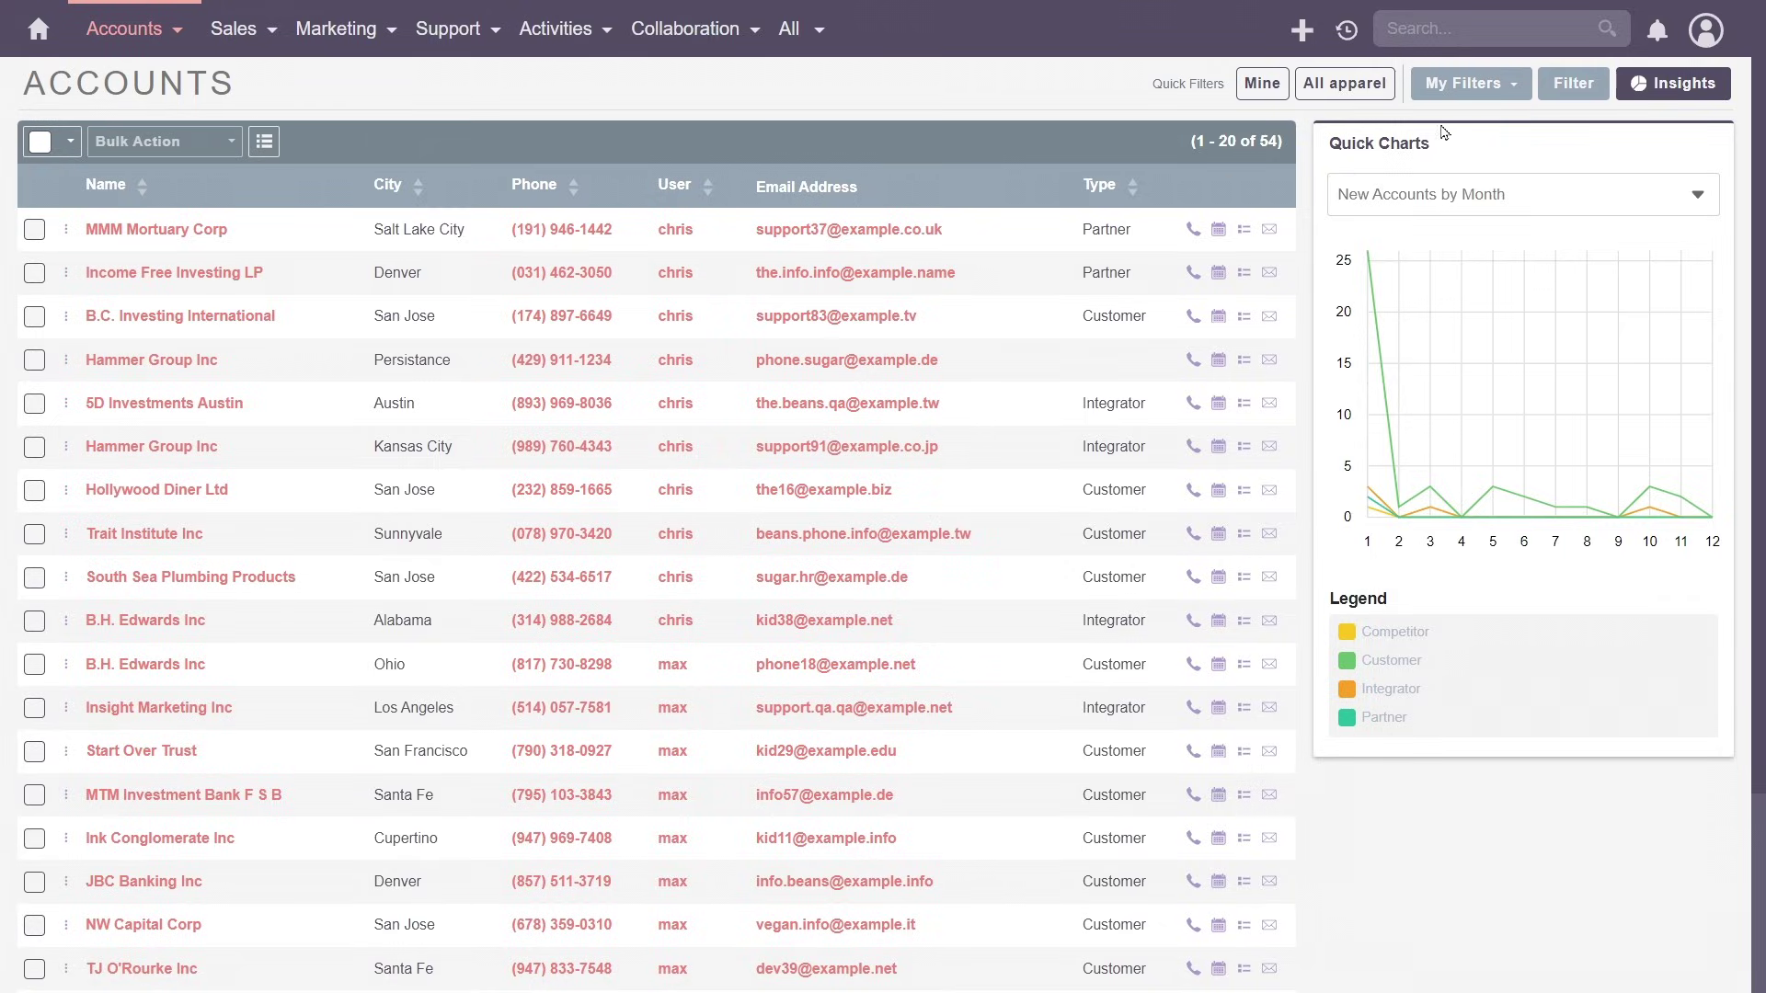
{"action": "left_click", "coordinate": [1569, 92]}
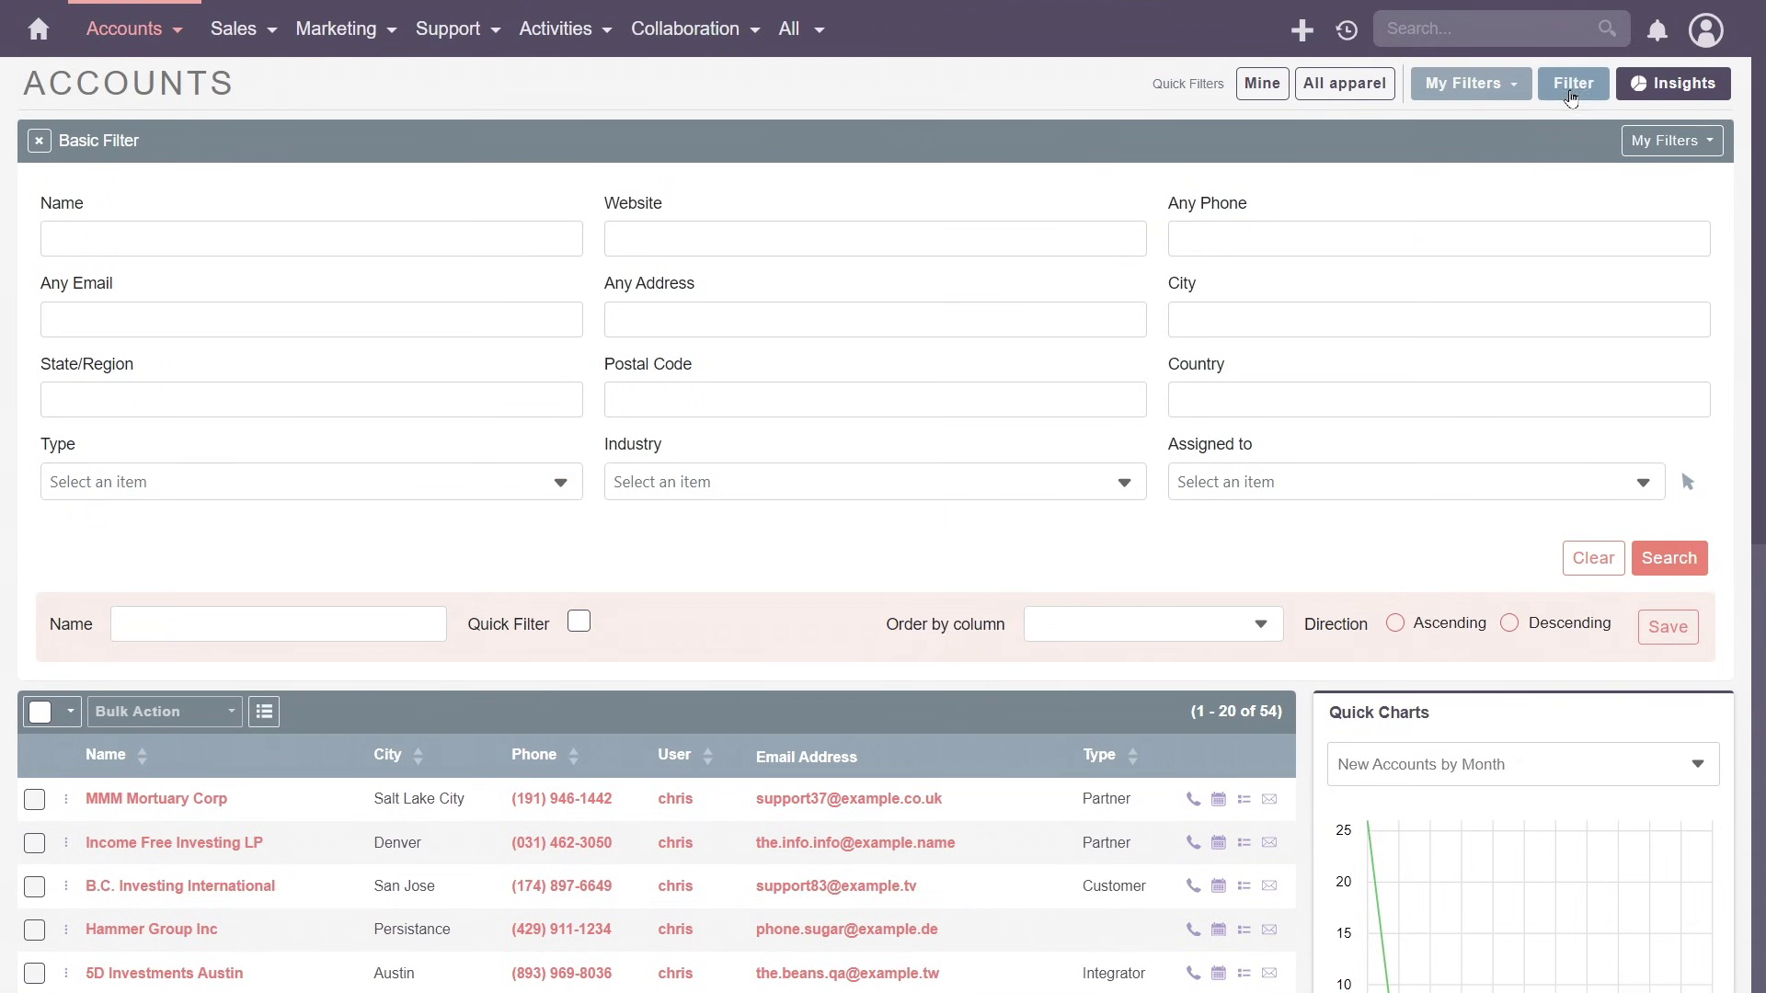
{"action": "left_click", "coordinate": [1573, 97]}
- Narrow the accounts to Mine, apply a saved filter, then clear it
{"action": "left_click", "coordinate": [1281, 89]}
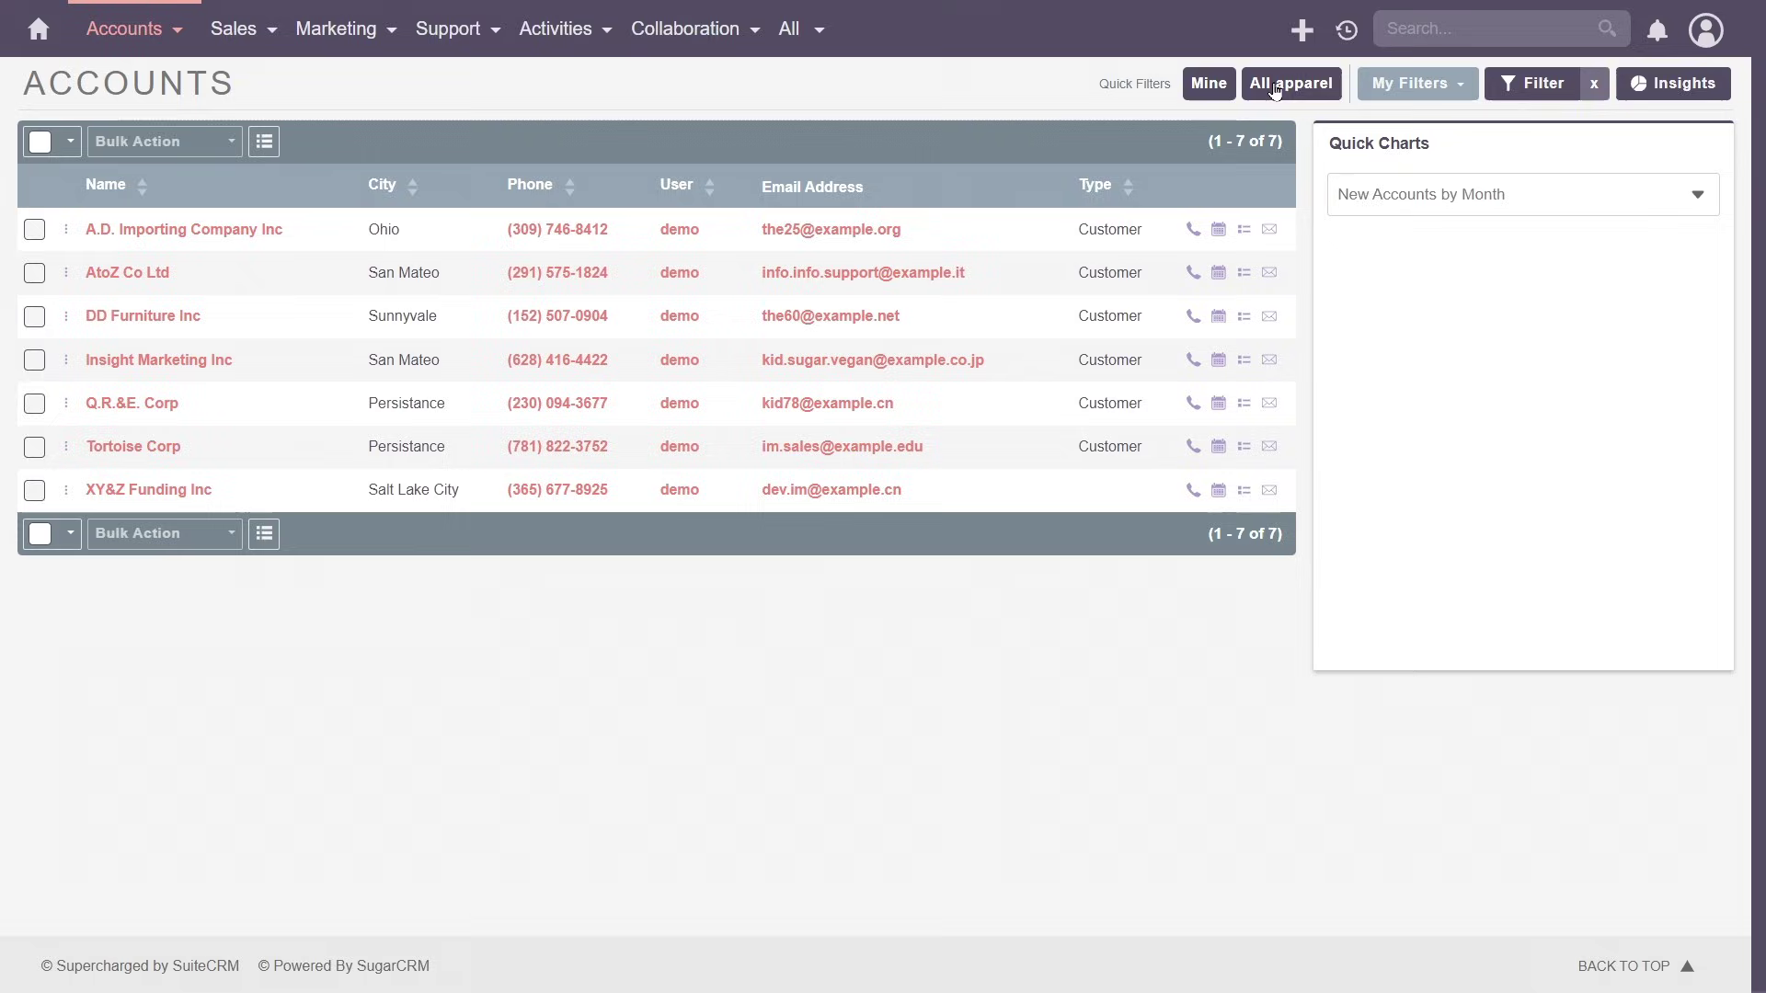
{"action": "left_click", "coordinate": [1426, 86]}
{"action": "left_click", "coordinate": [1433, 200]}
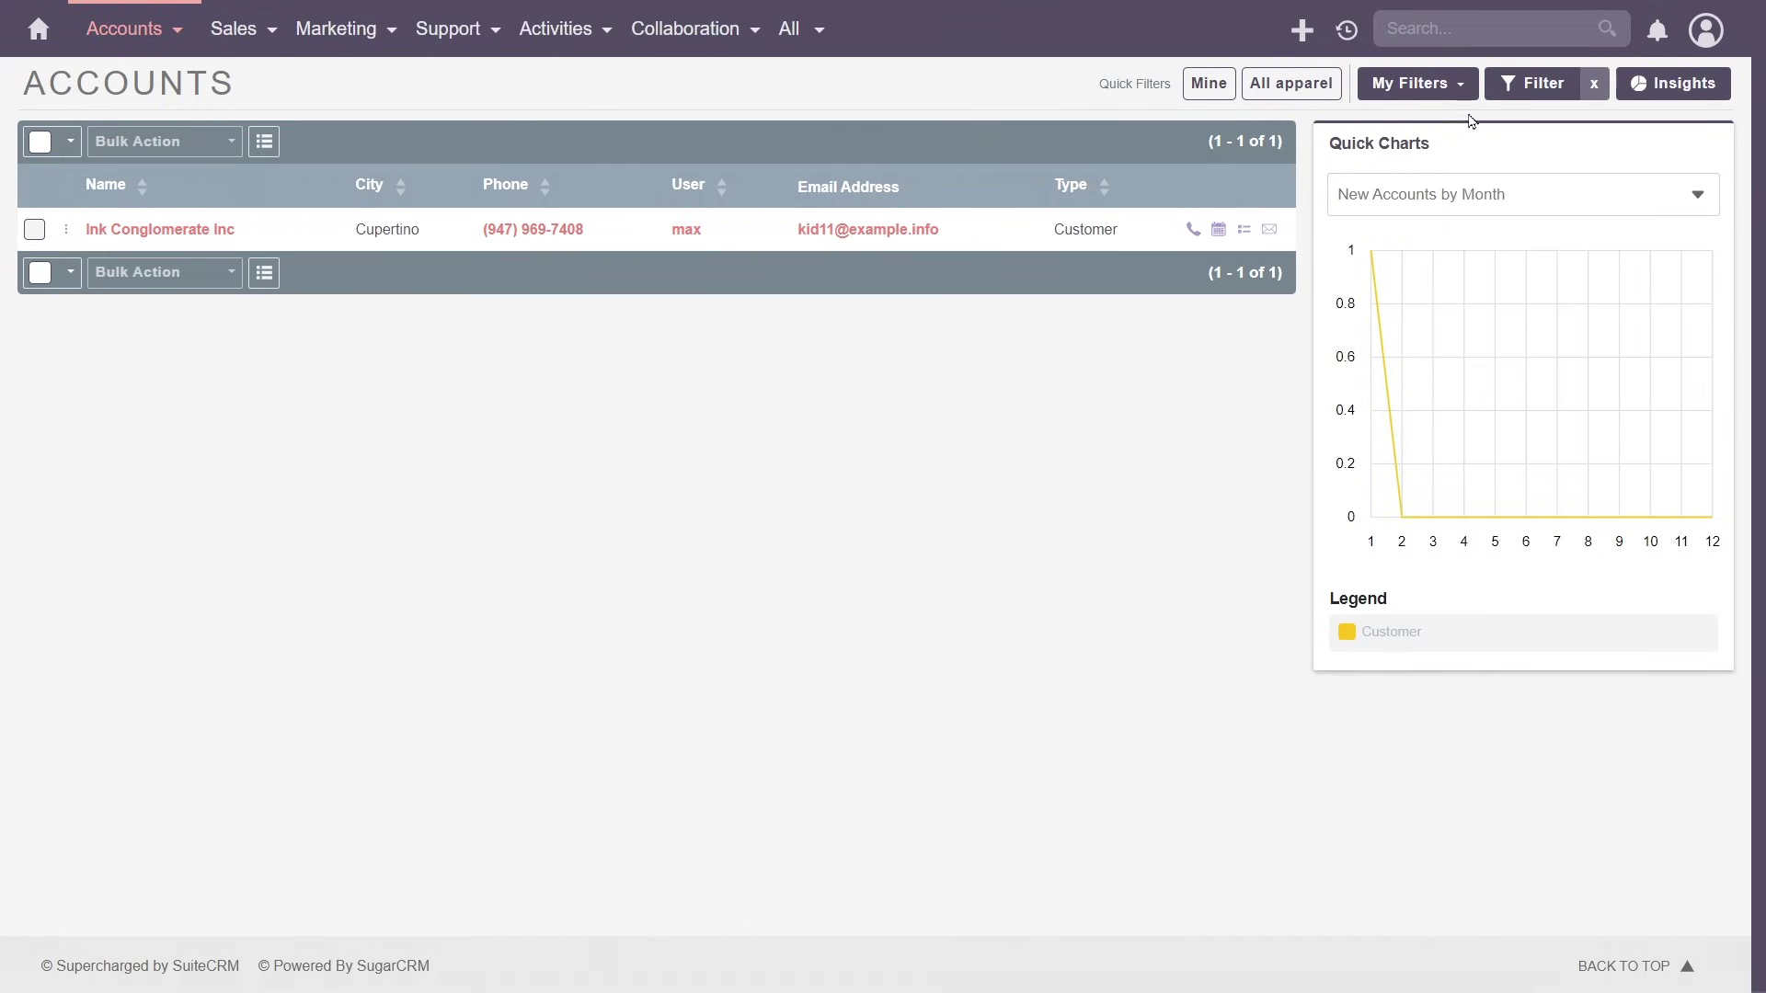
{"action": "left_click", "coordinate": [1594, 84]}
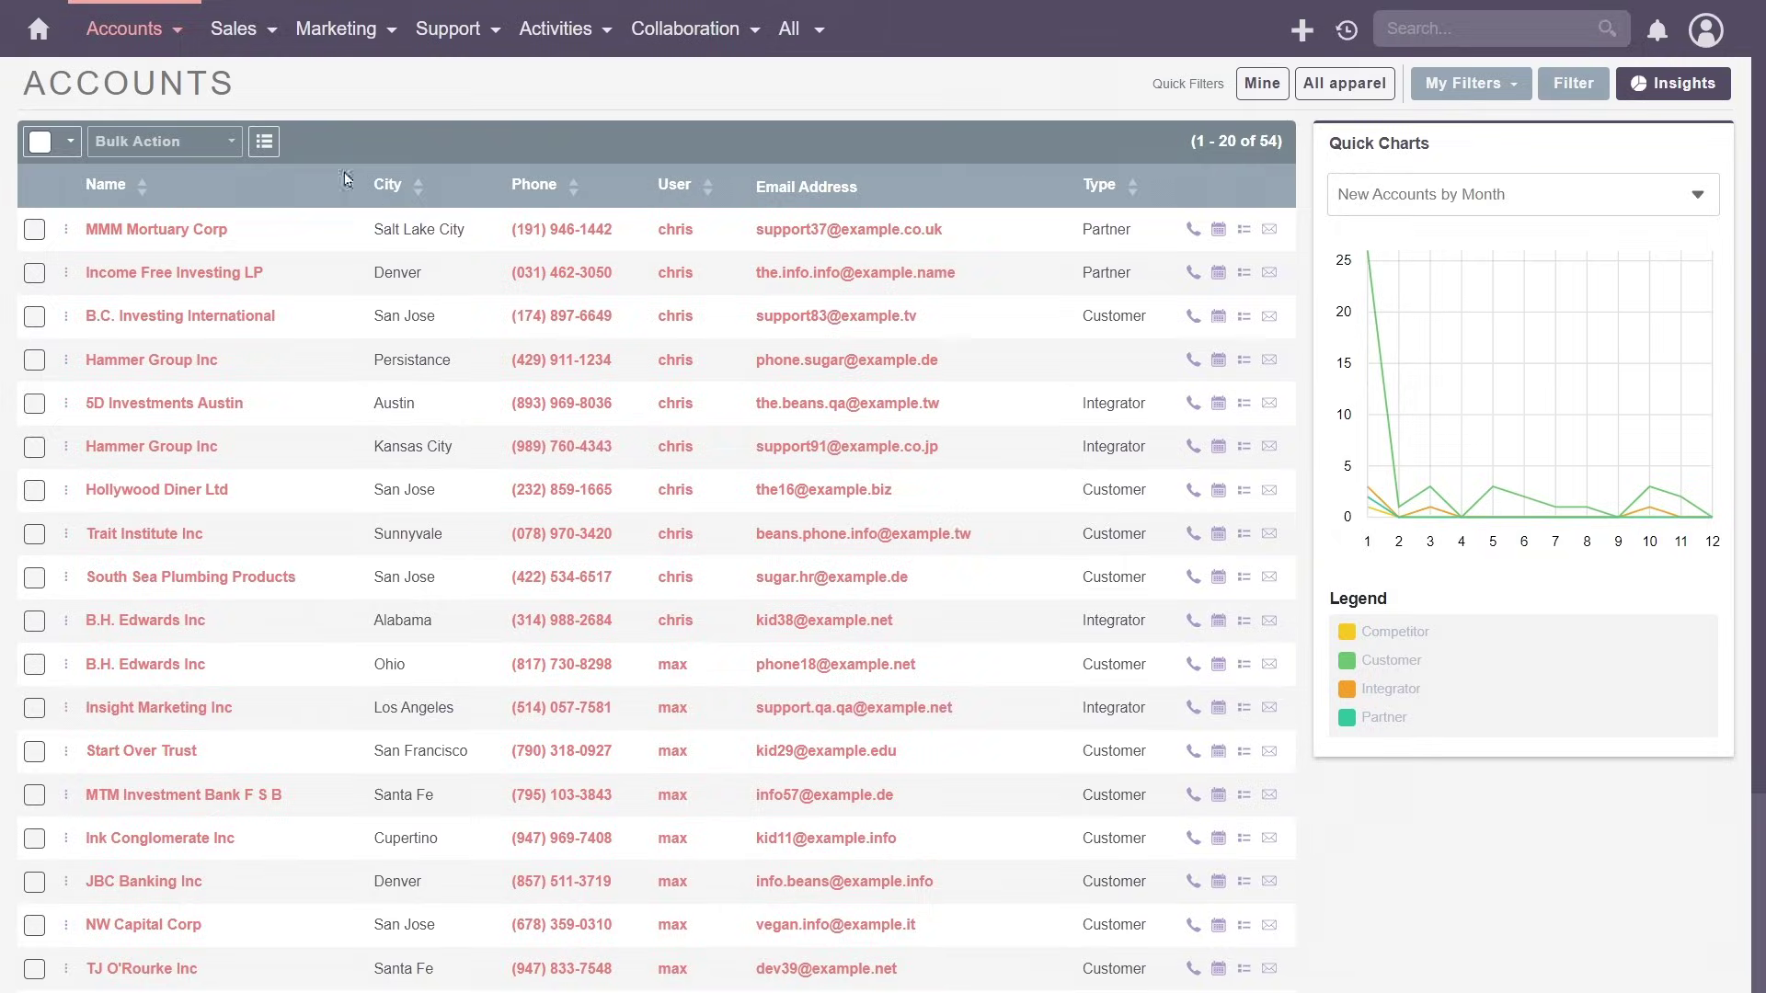
{"action": "left_click", "coordinate": [264, 141]}
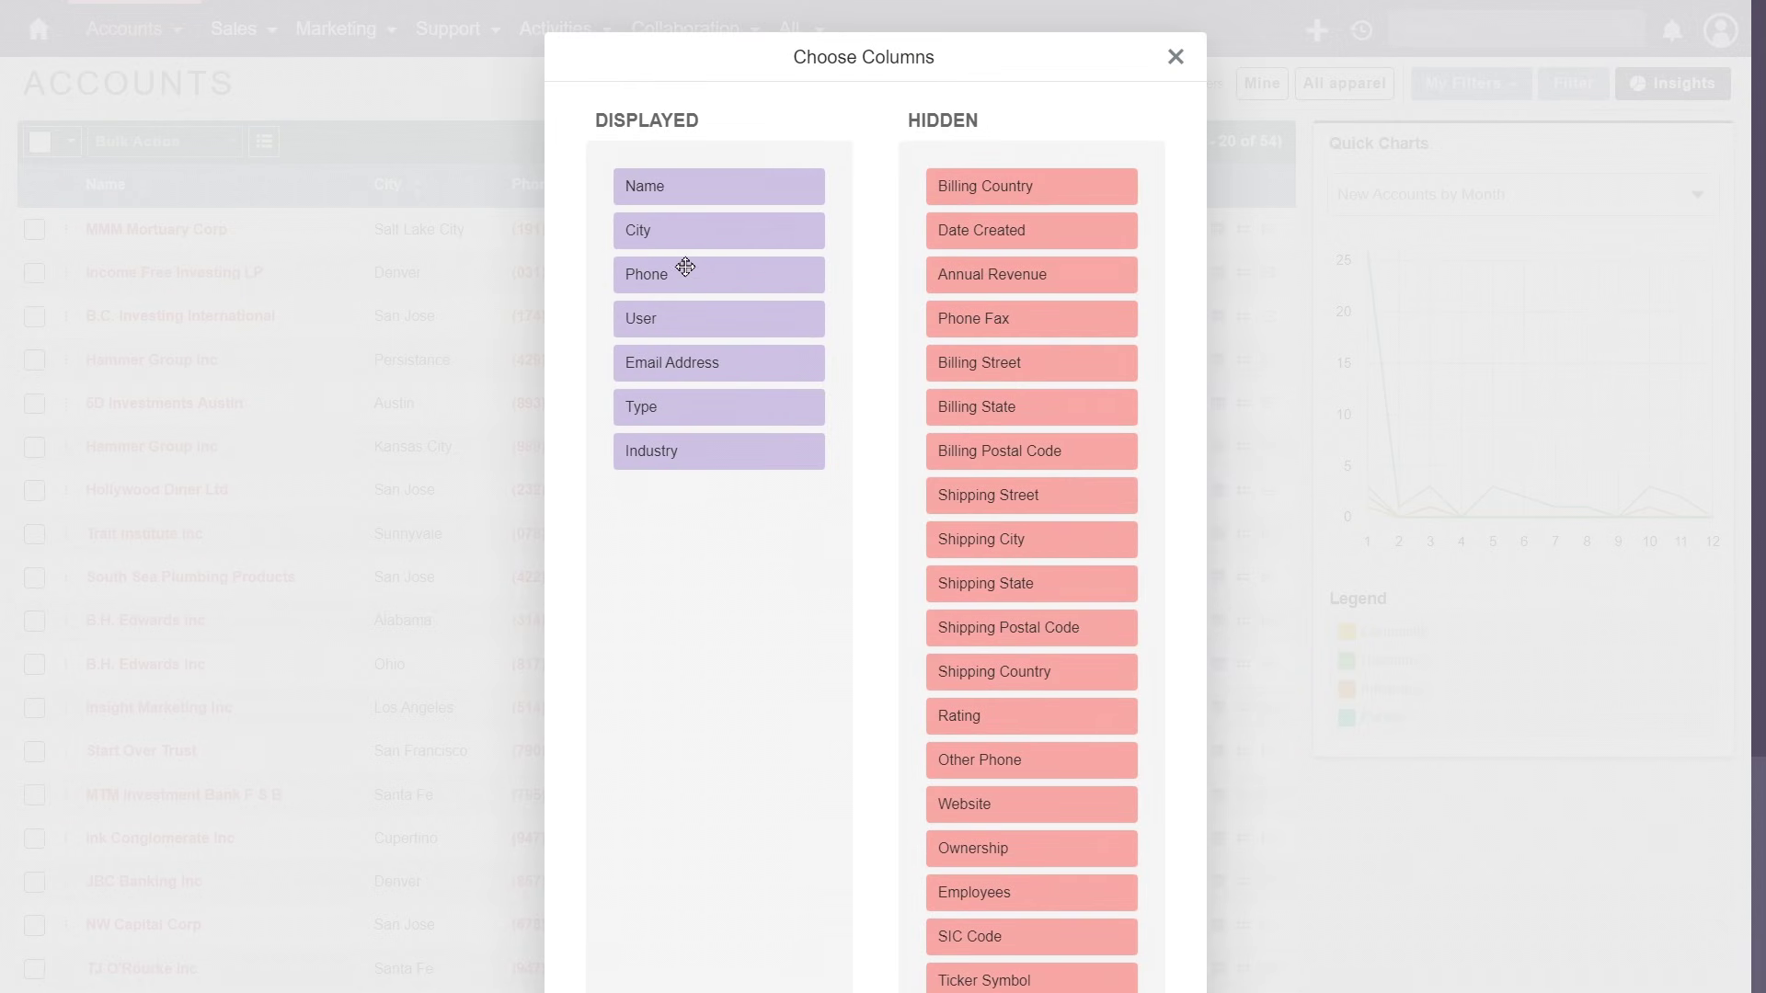
{"action": "scroll", "coordinate": [985, 623], "scroll_direction": "down", "scroll_amount": 3}
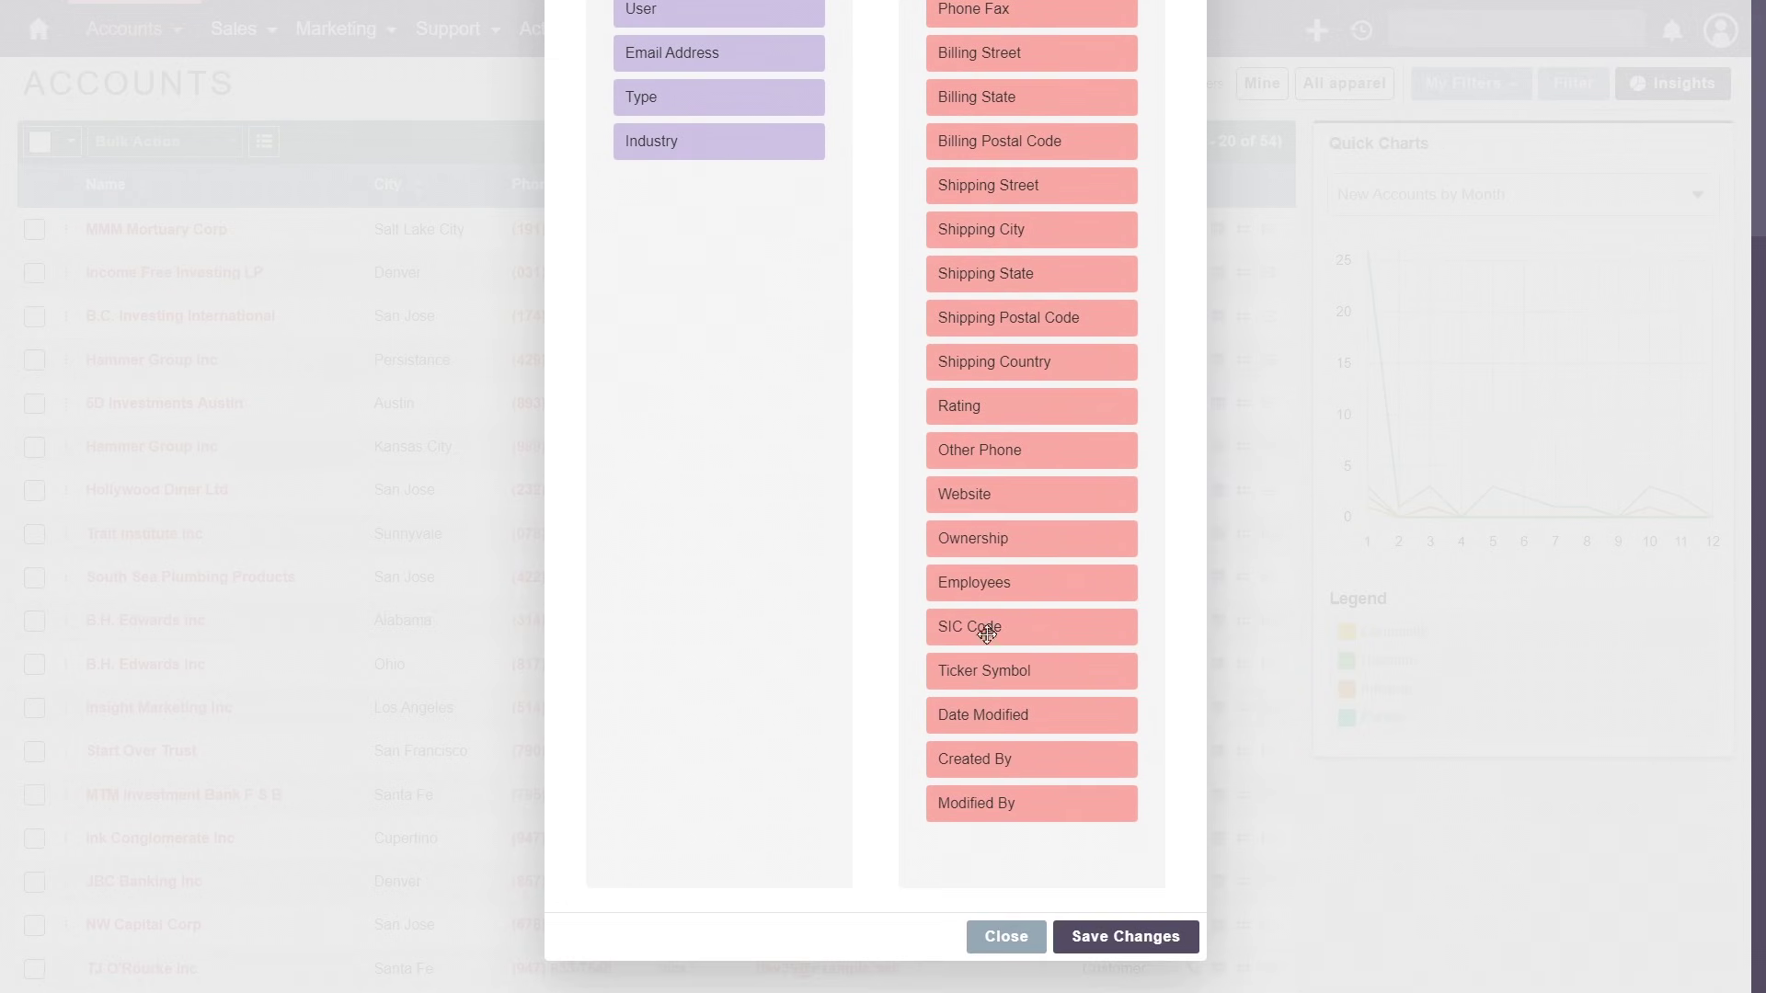
{"action": "left_click", "coordinate": [1126, 938]}
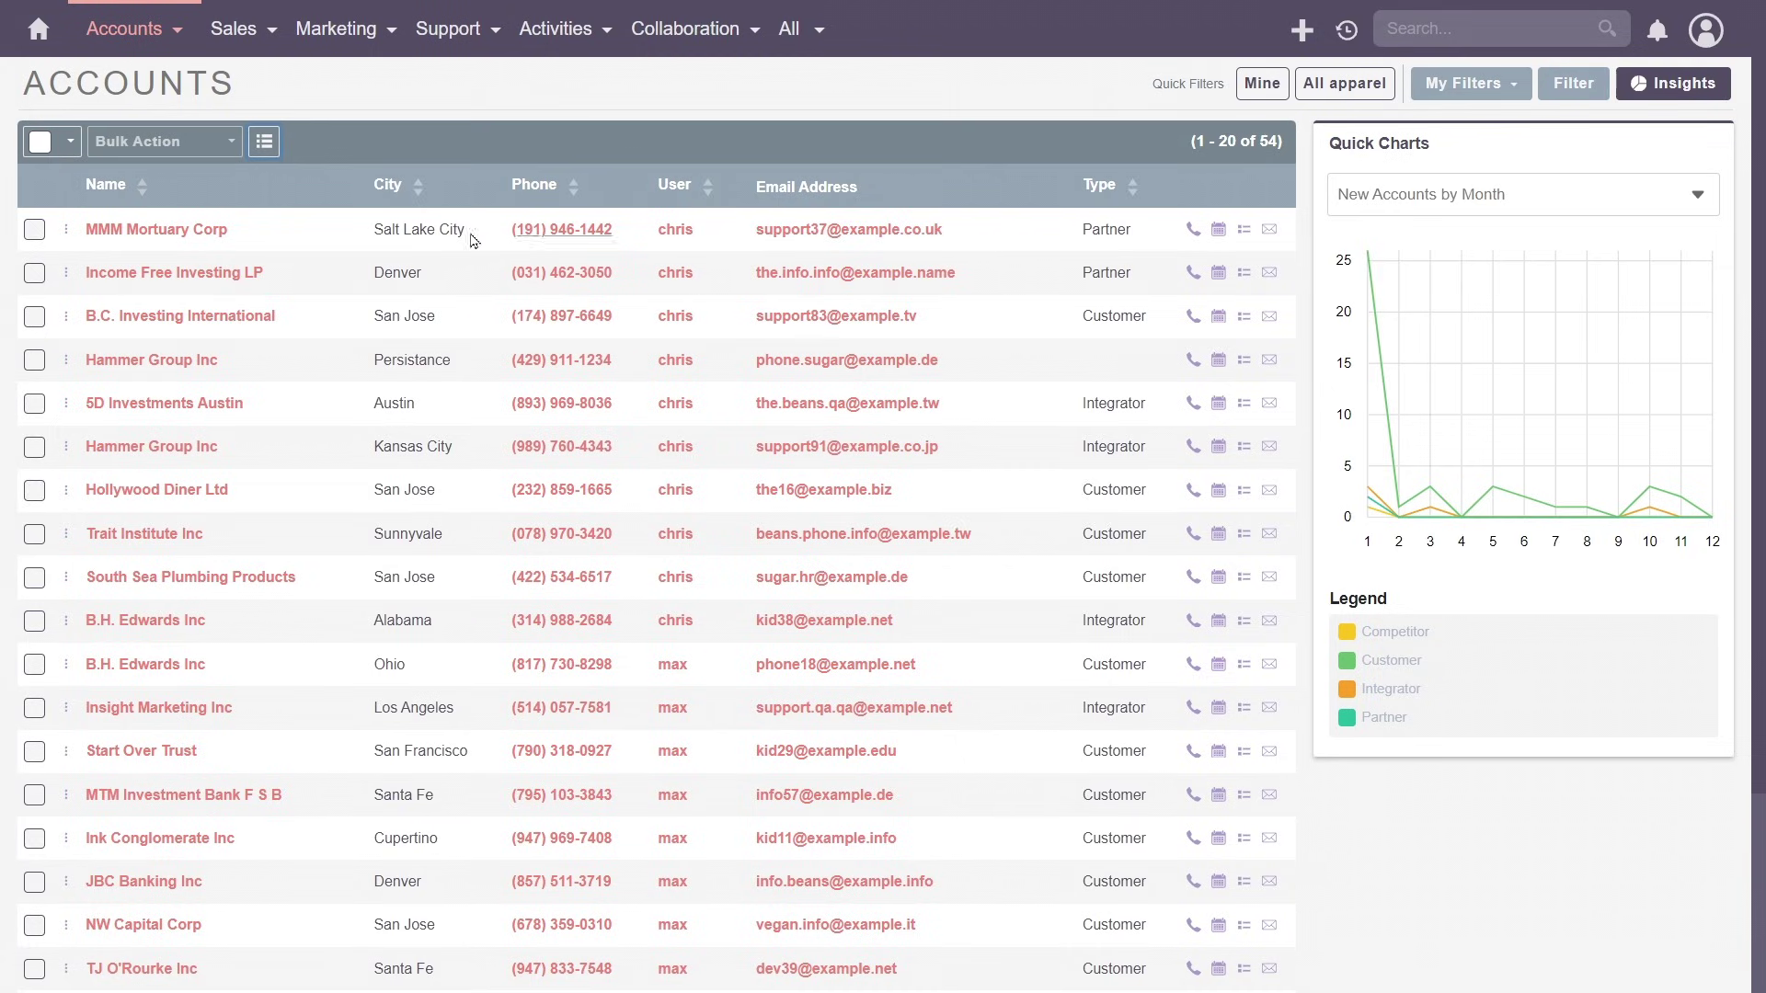
- Select MMM Mortuary Corp, B.C. Investing International and 5D Investments Austin for a Mass Update
{"action": "left_click", "coordinate": [34, 230]}
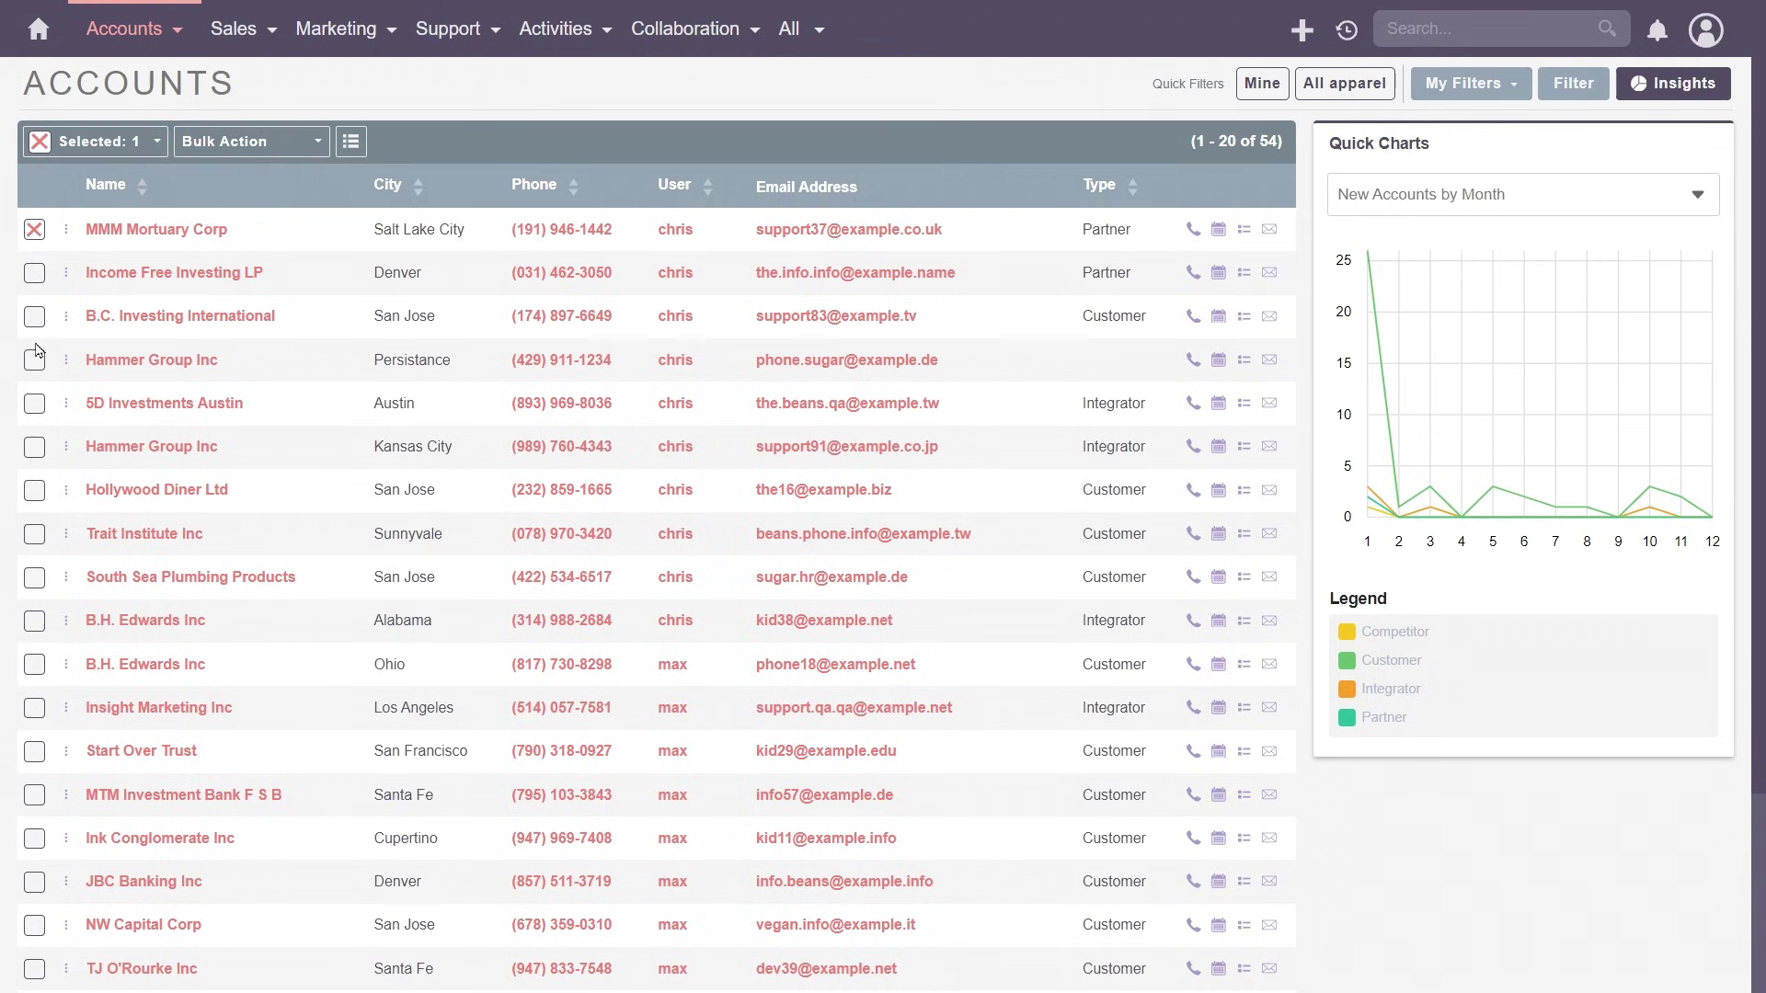
{"action": "left_click", "coordinate": [34, 317]}
{"action": "left_click", "coordinate": [34, 404]}
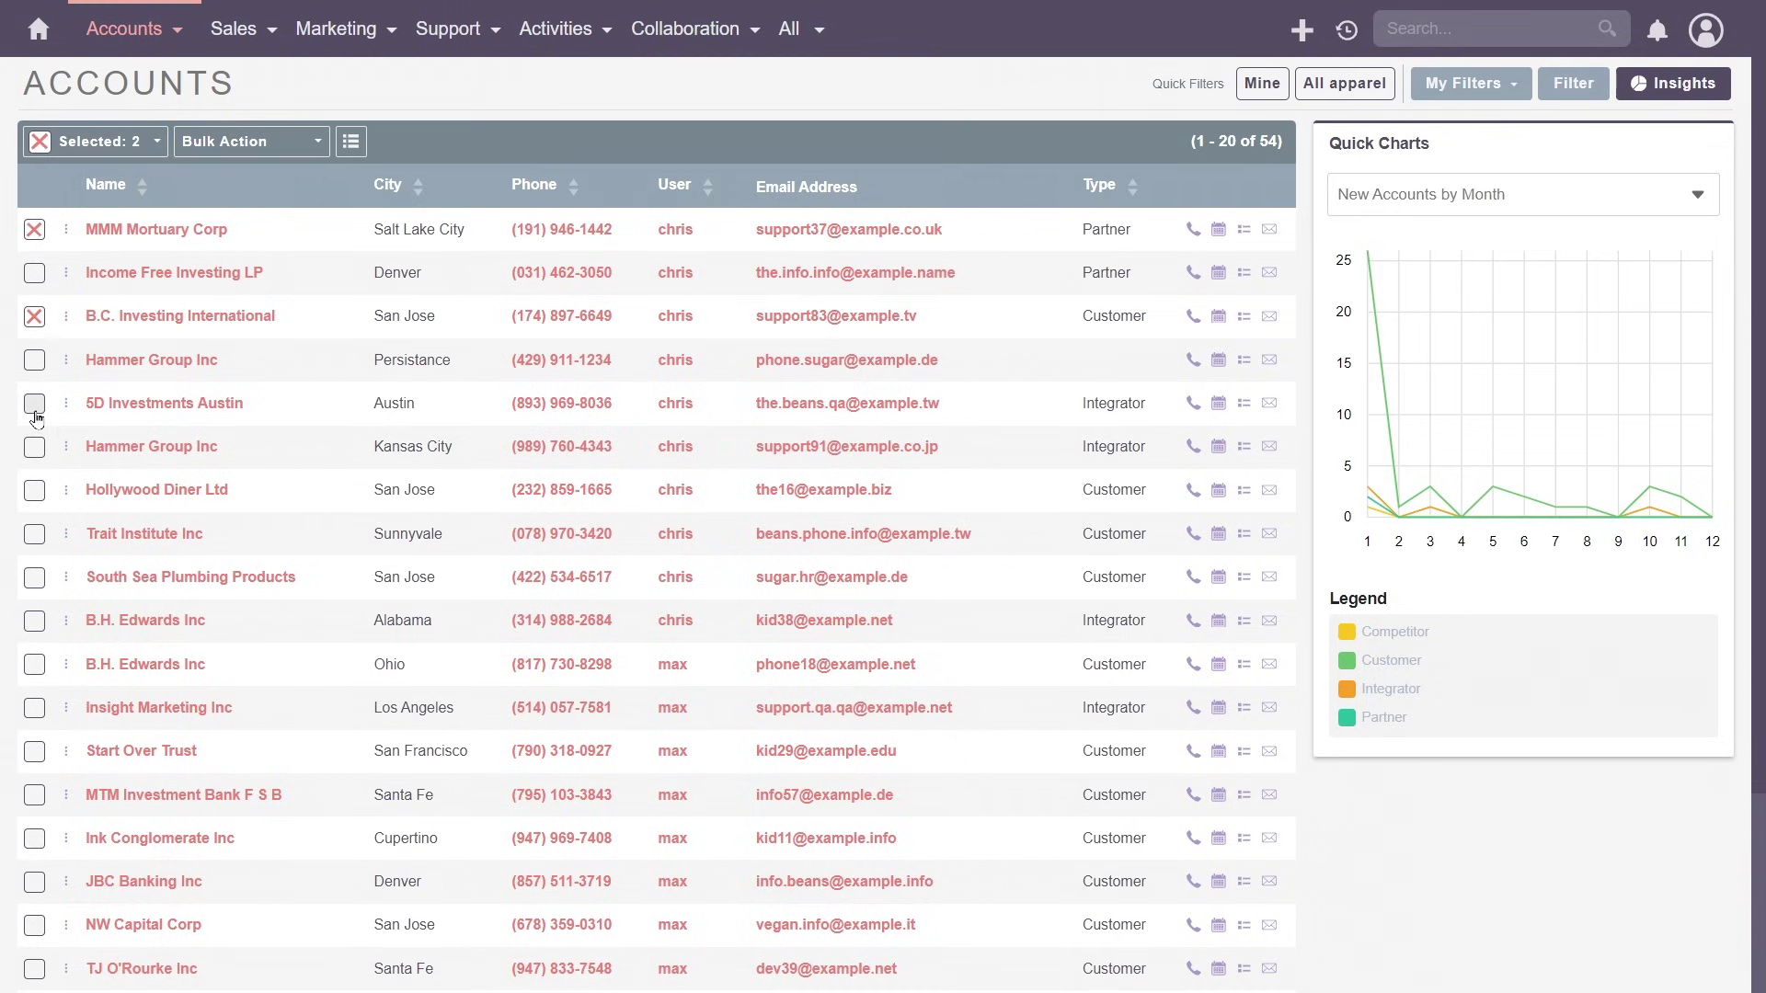
{"action": "left_click", "coordinate": [290, 149]}
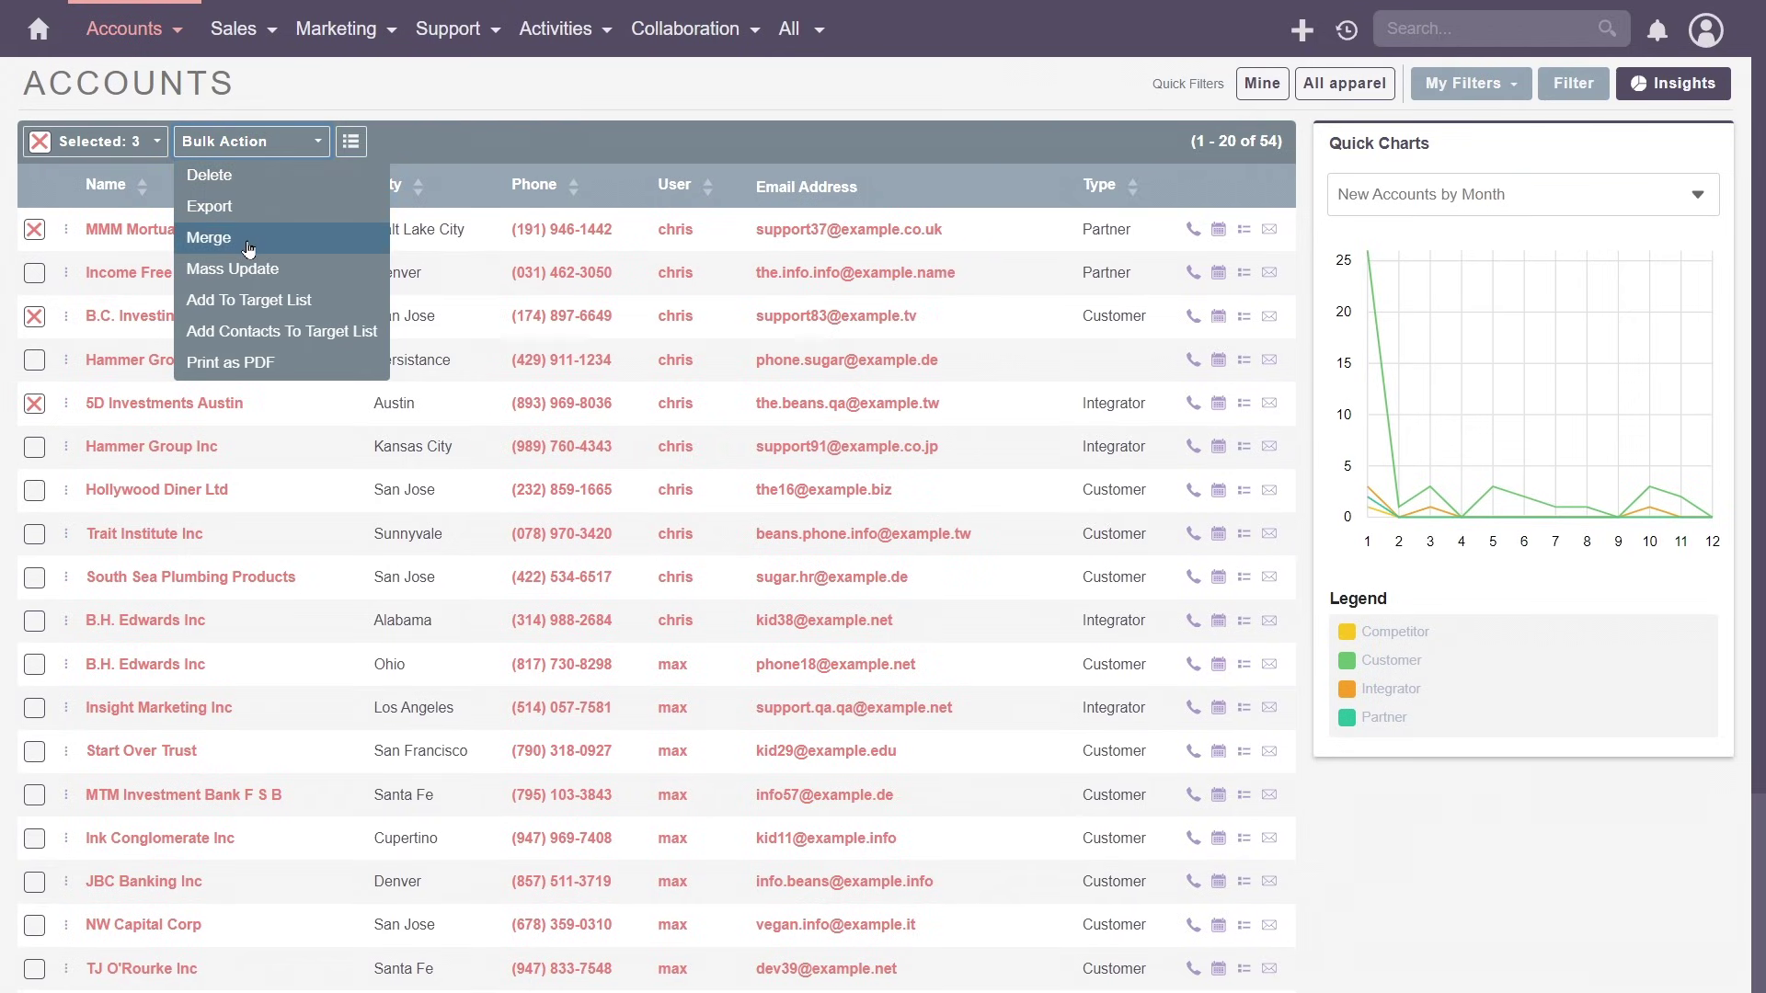
{"action": "left_click", "coordinate": [282, 272]}
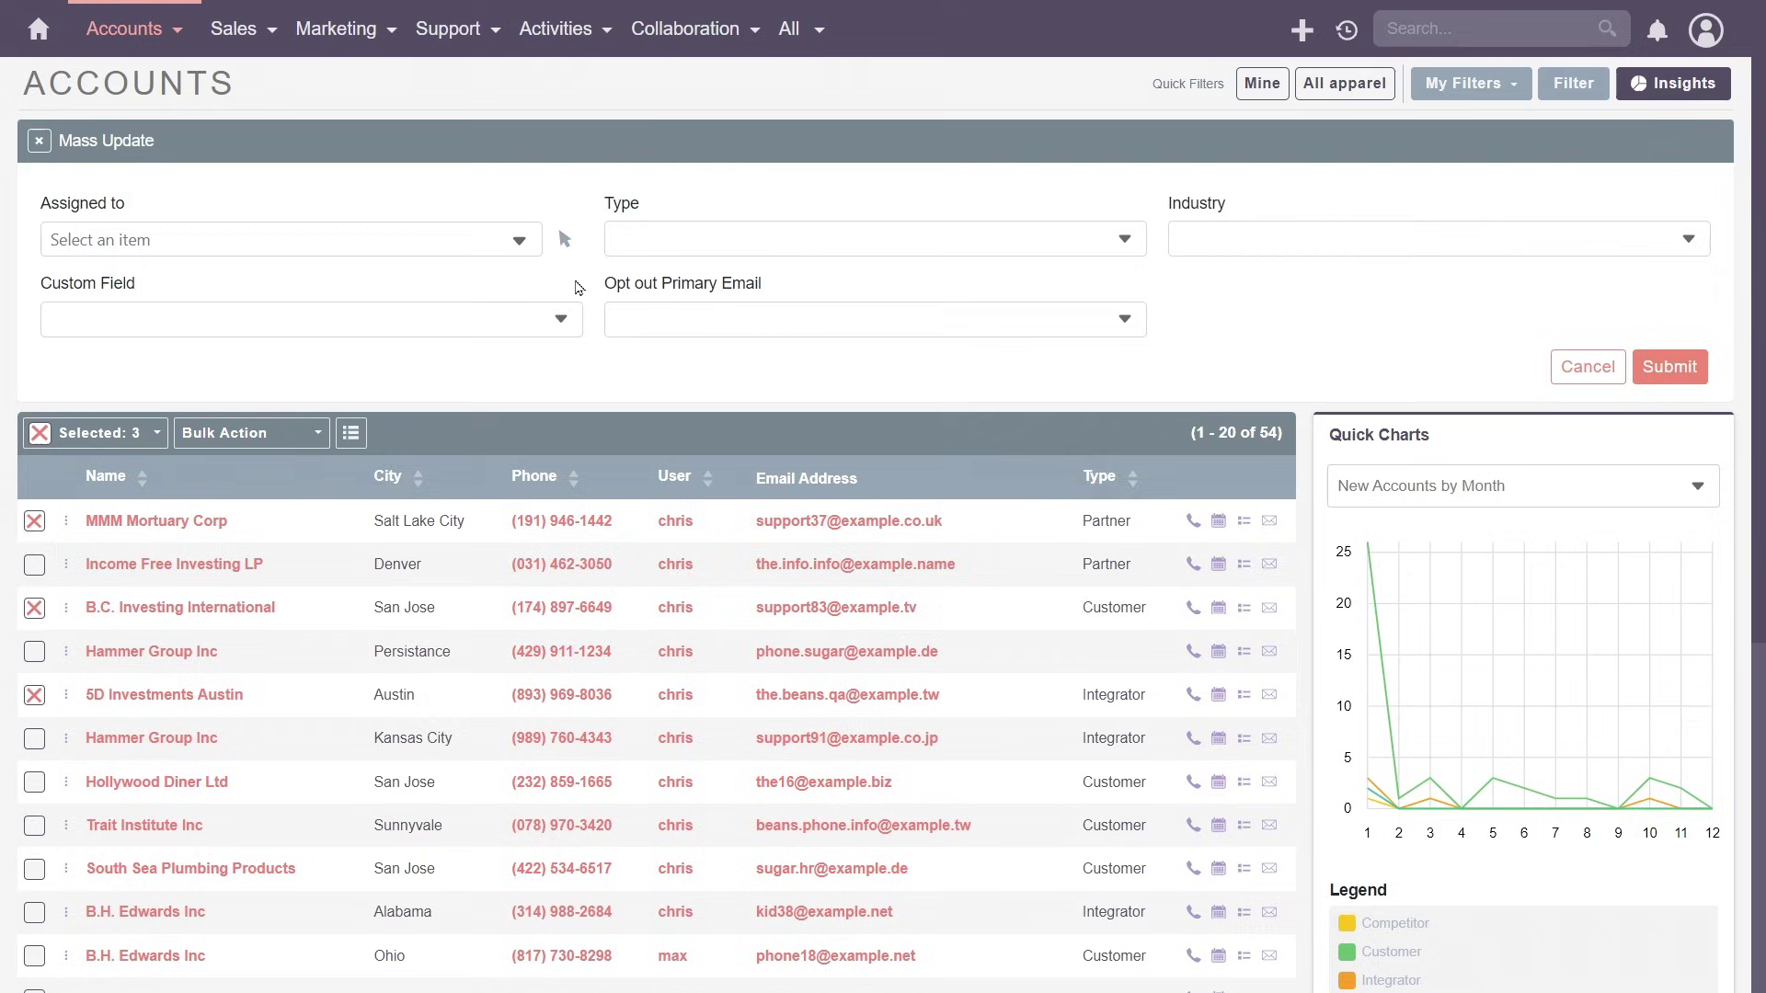
- Set Type Customer, Custom Field Option 3, Industry Communications, then cancel the mass update
{"action": "left_click", "coordinate": [779, 251]}
{"action": "left_click", "coordinate": [788, 354]}
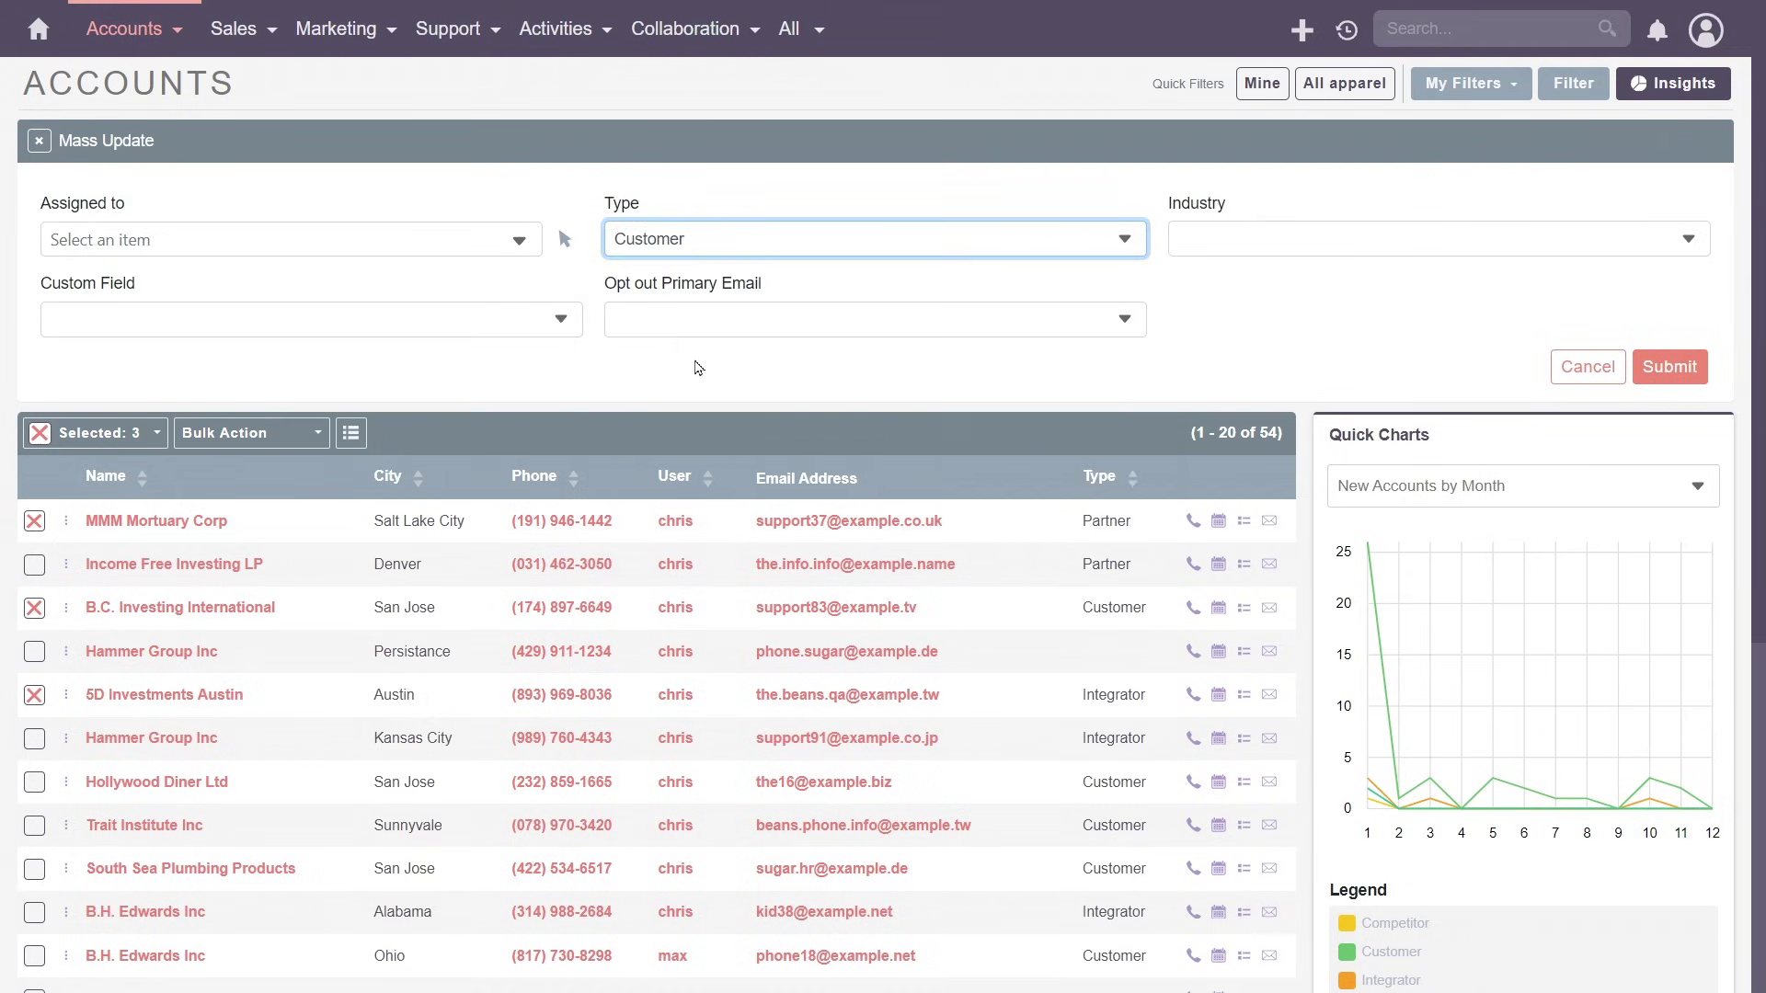
{"action": "left_click", "coordinate": [459, 333]}
{"action": "left_click", "coordinate": [451, 414]}
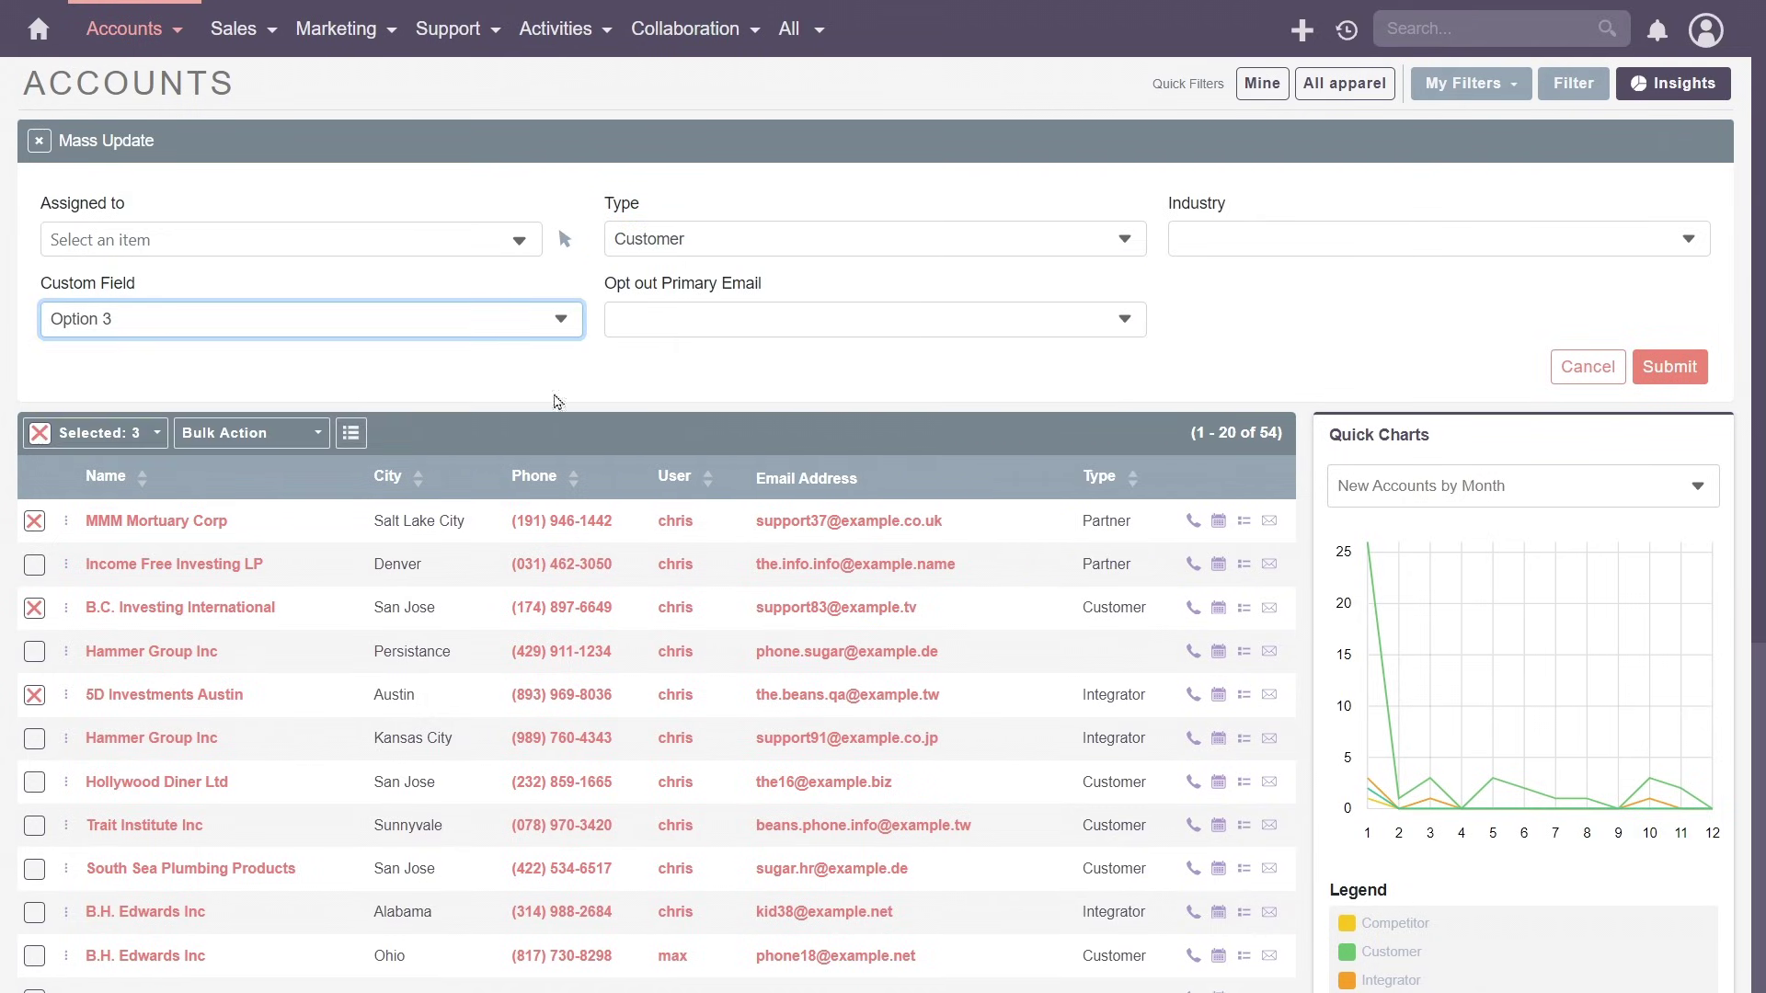
{"action": "left_click", "coordinate": [1288, 241]}
{"action": "left_click", "coordinate": [1315, 390]}
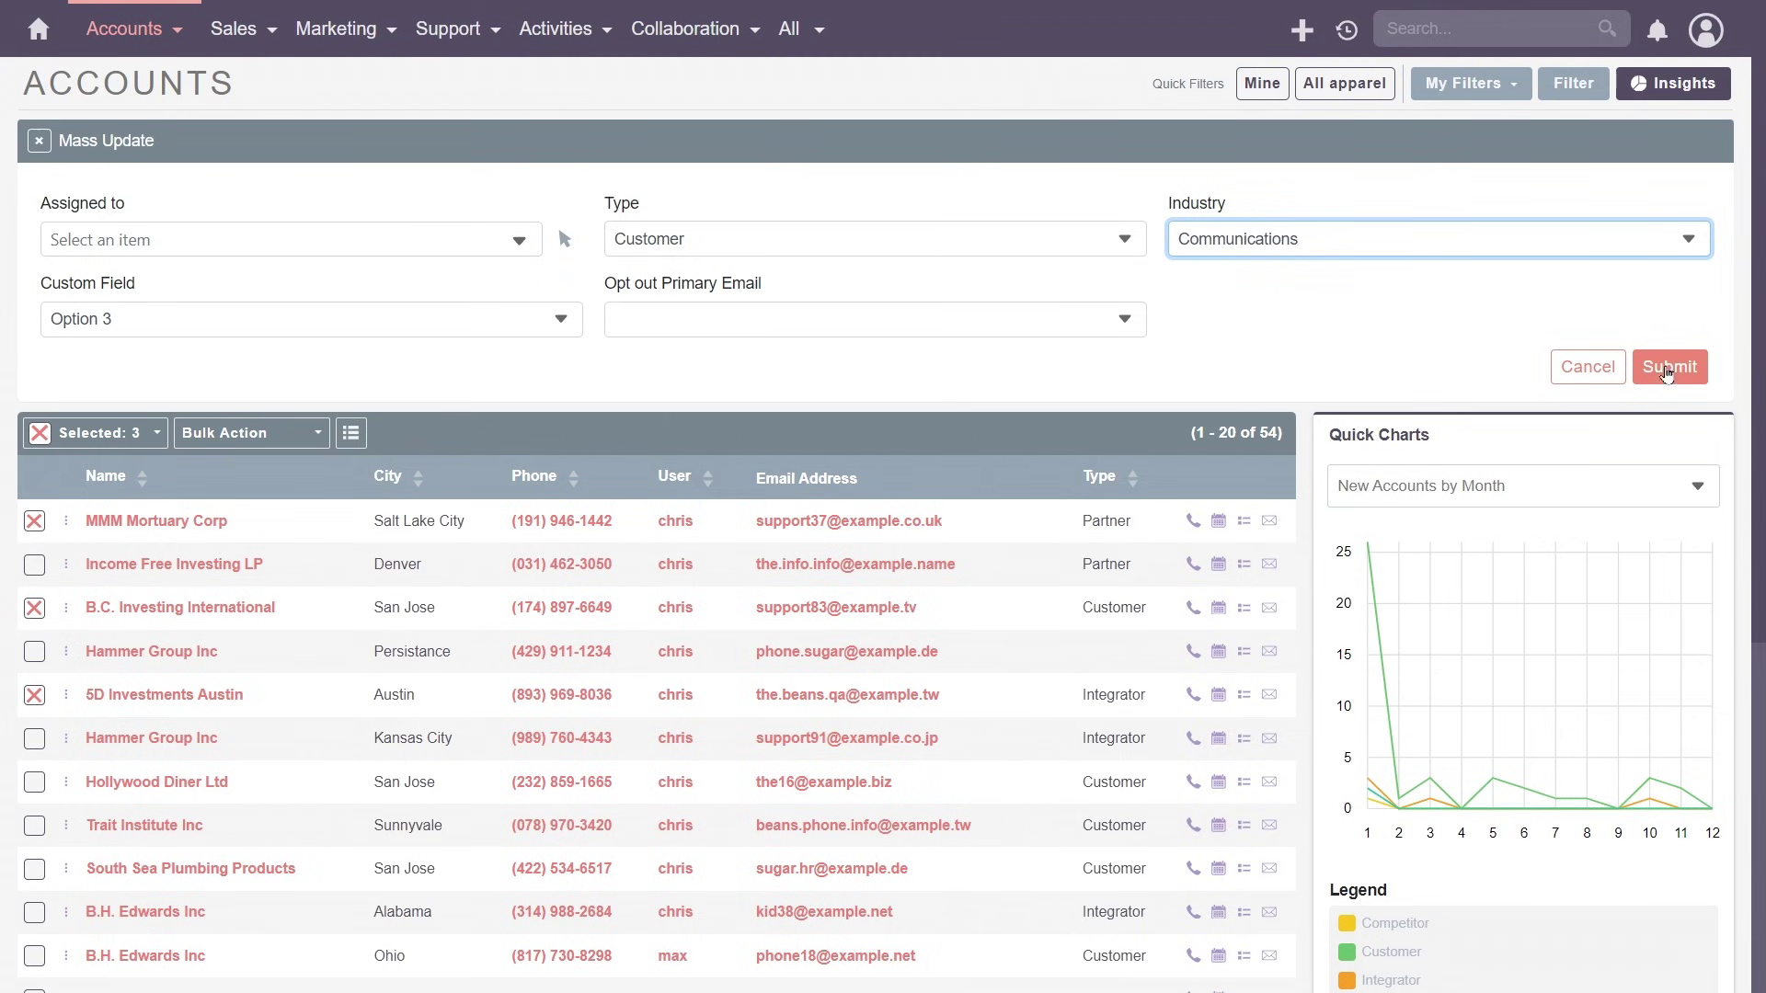
{"action": "left_click", "coordinate": [1587, 367]}
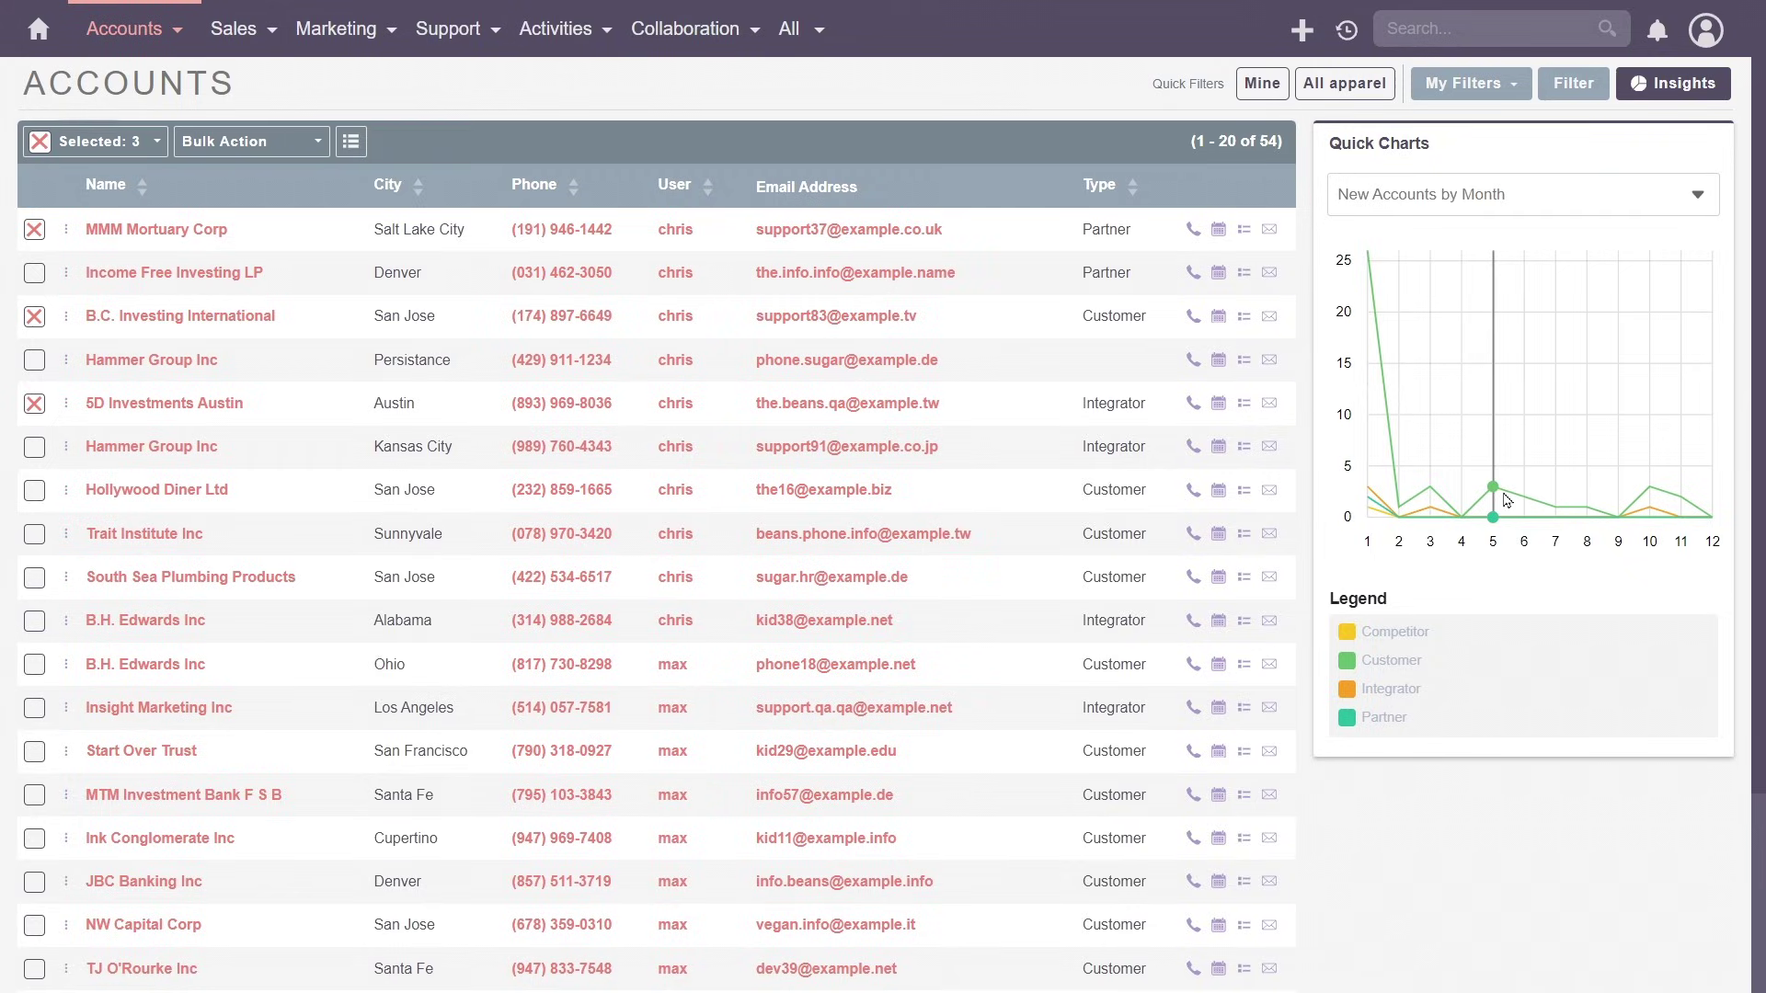
{"action": "mouse_move", "coordinate": [1647, 493]}
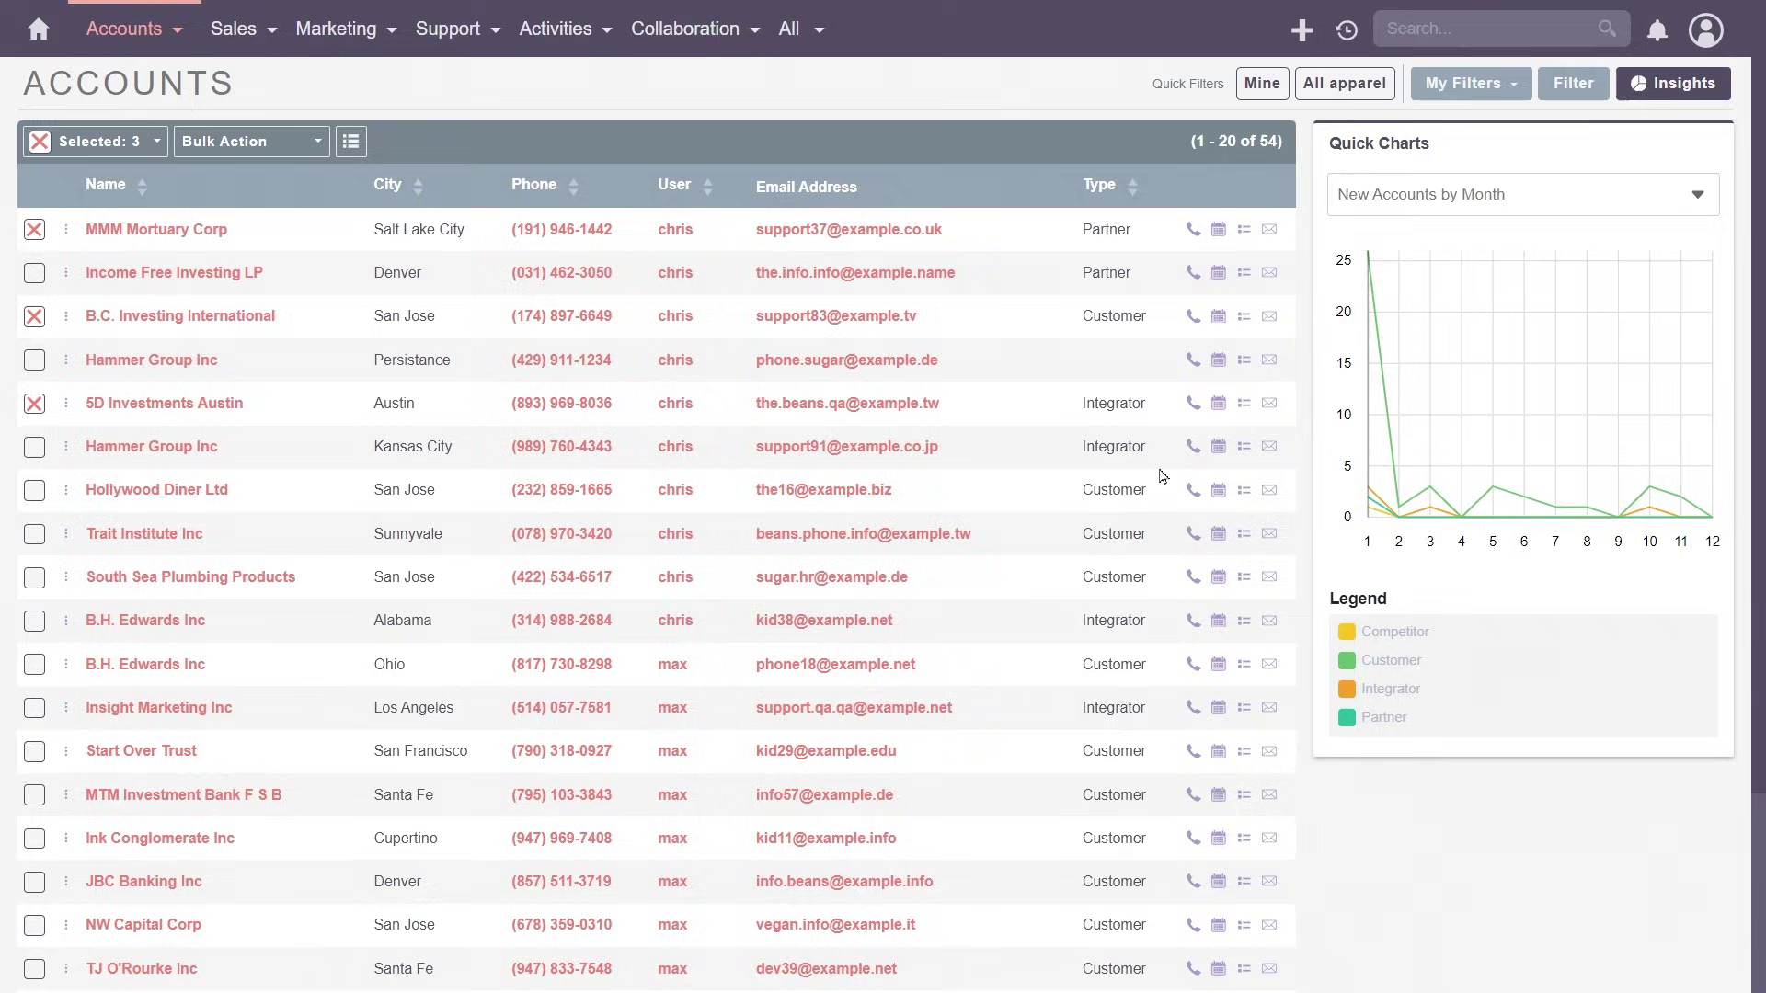
{"action": "scroll", "coordinate": [571, 405], "scroll_direction": "down", "scroll_amount": 3}
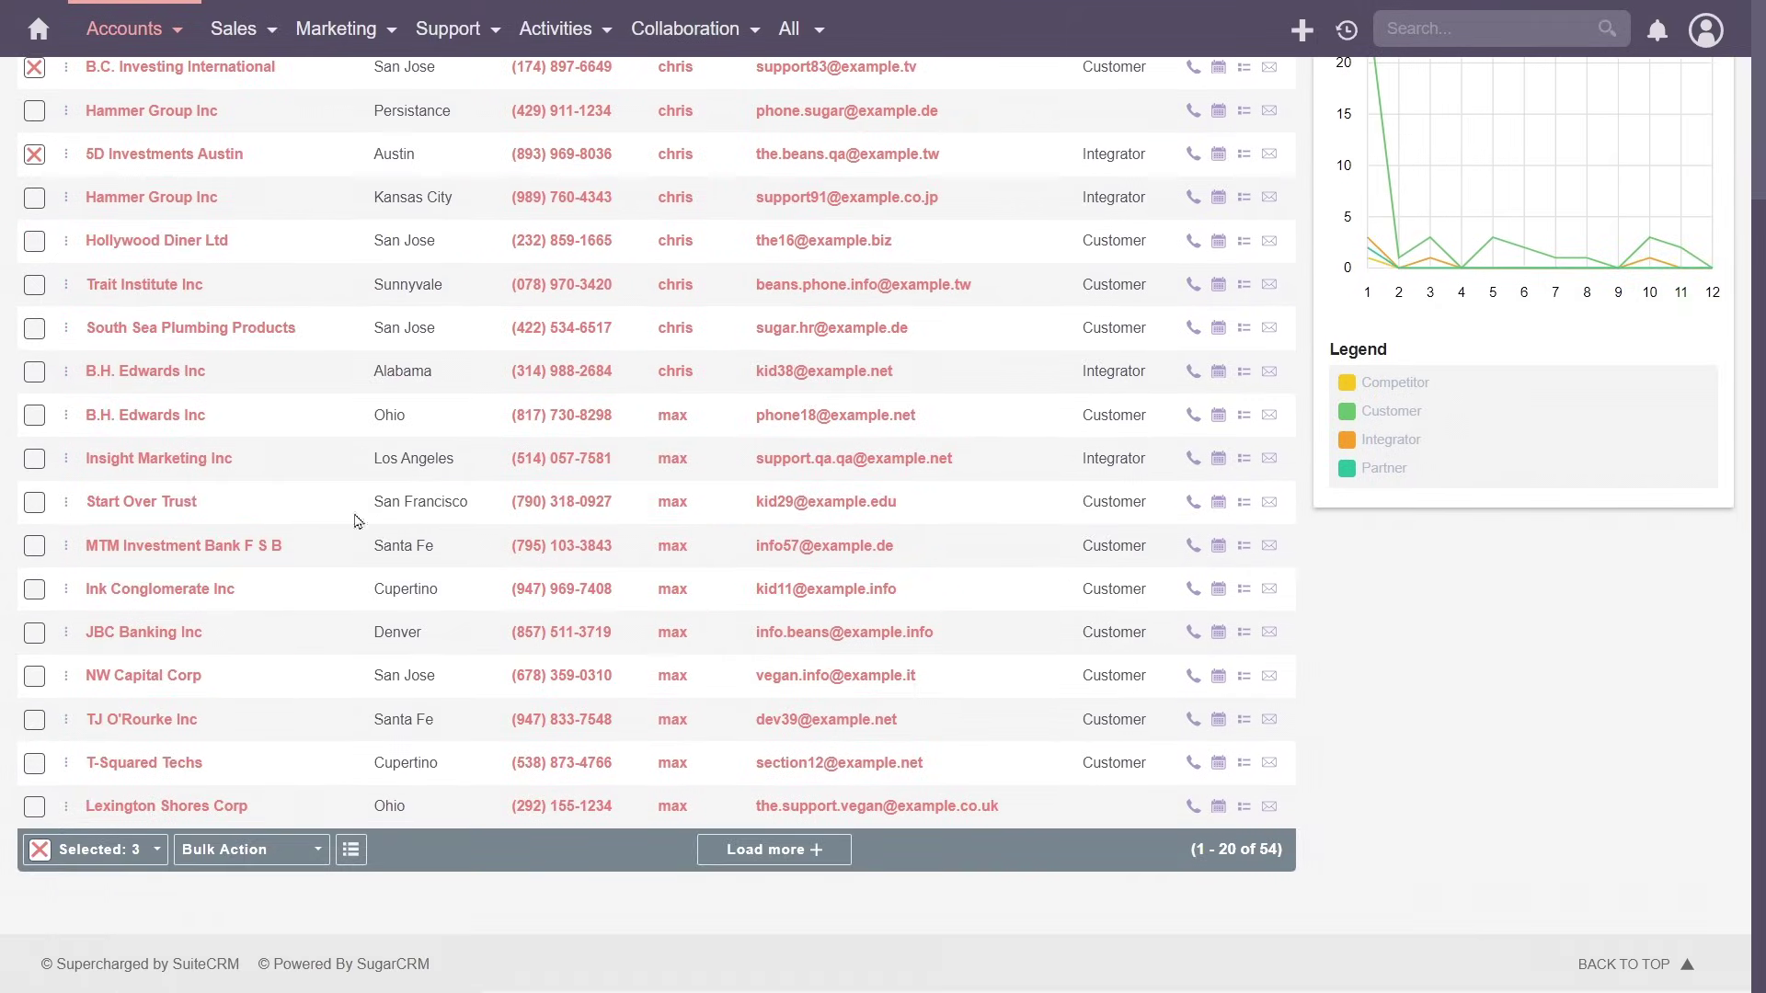
{"action": "left_click", "coordinate": [128, 632]}
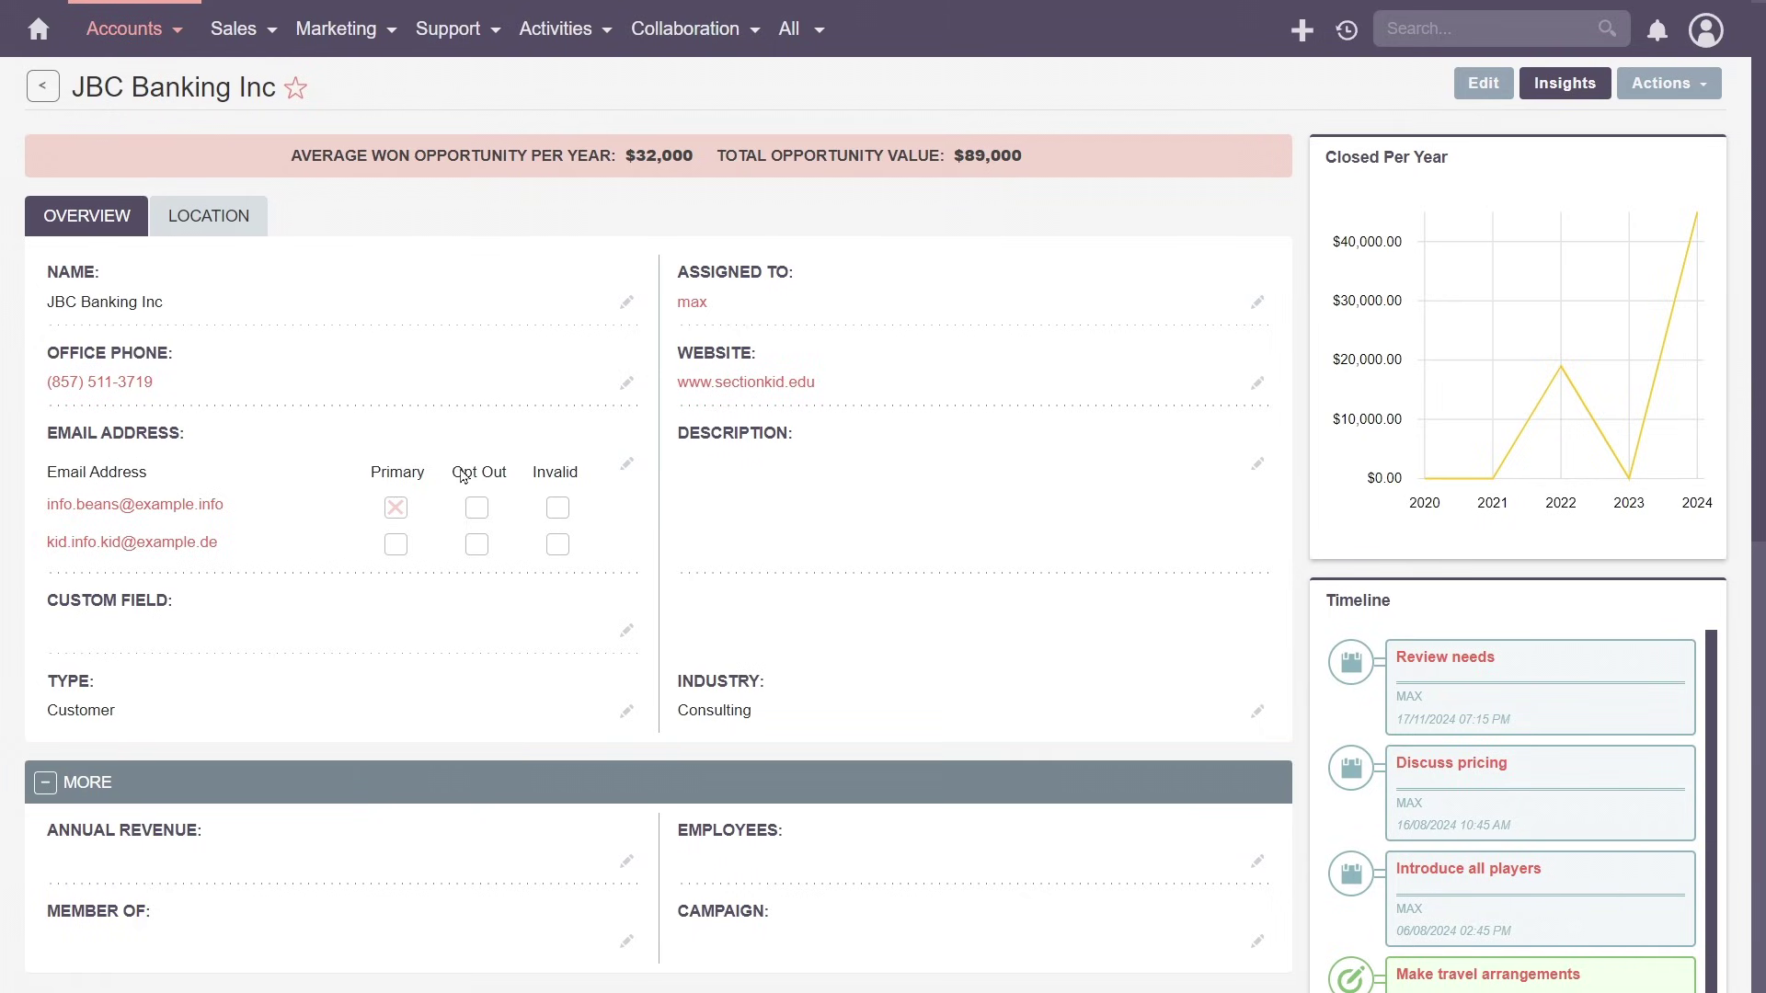
{"action": "scroll", "coordinate": [794, 678], "scroll_direction": "down", "scroll_amount": 4}
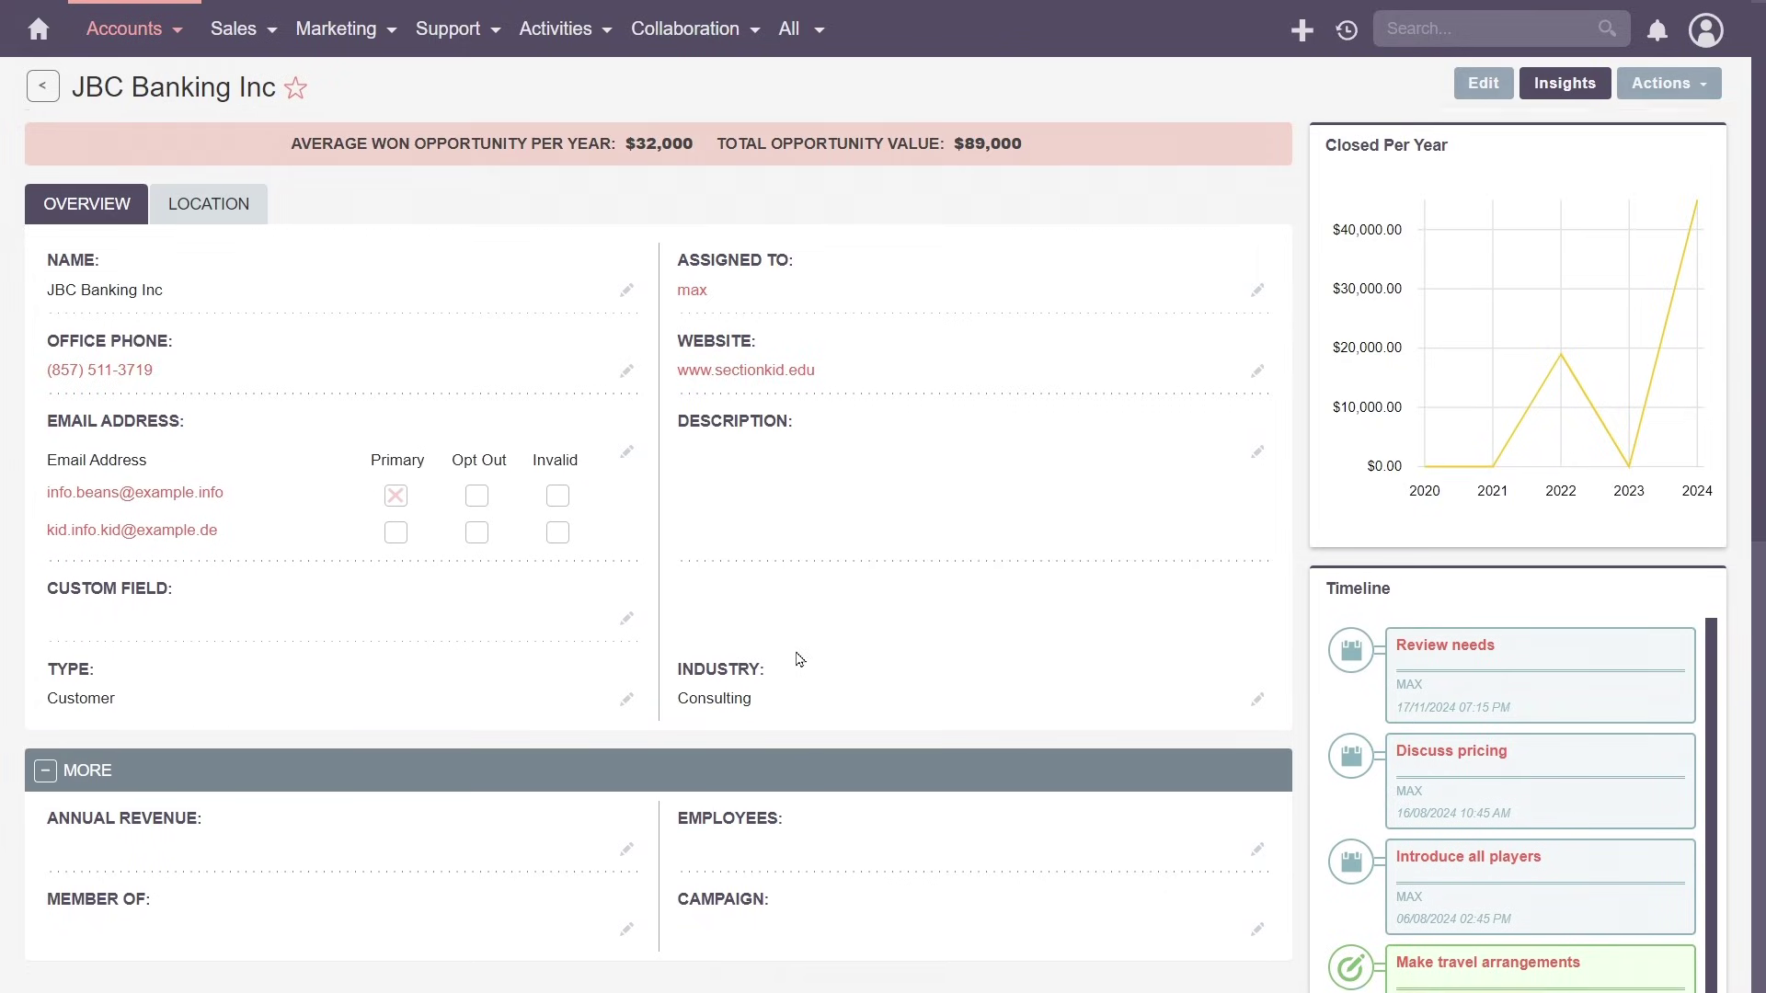
{"action": "scroll", "coordinate": [798, 658], "scroll_direction": "up", "scroll_amount": 2}
{"action": "scroll", "coordinate": [798, 658], "scroll_direction": "up", "scroll_amount": 2}
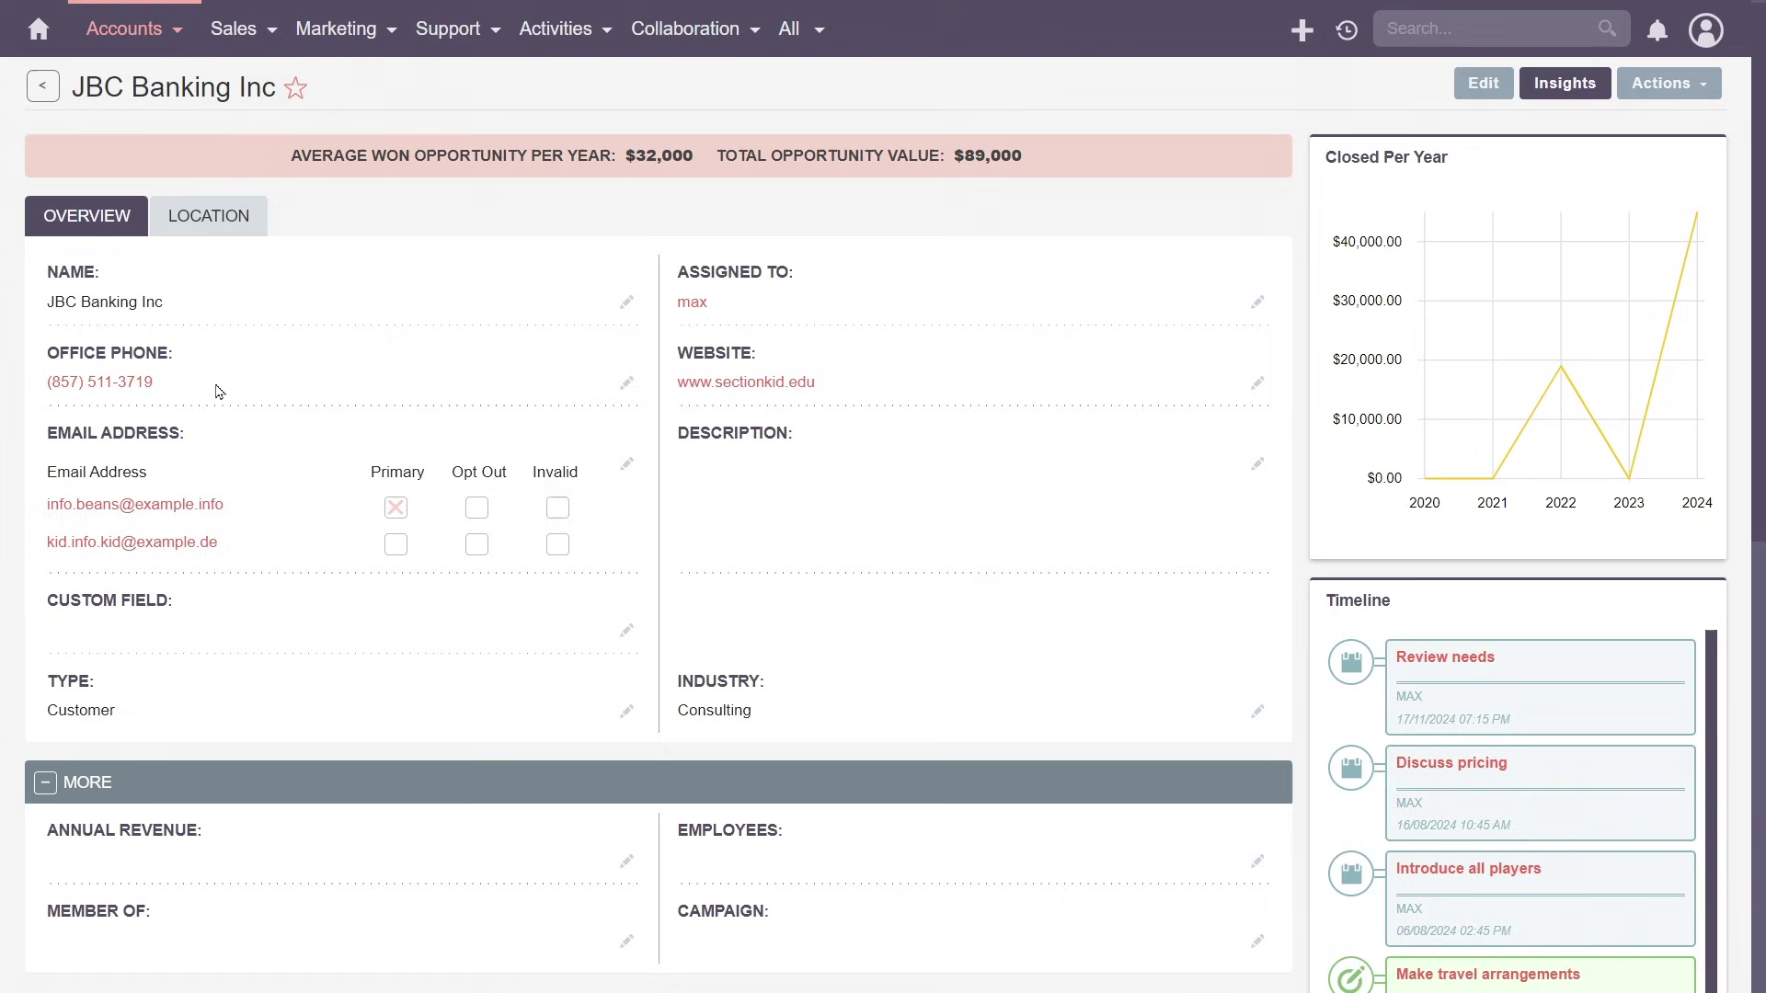
{"action": "left_click", "coordinate": [196, 232]}
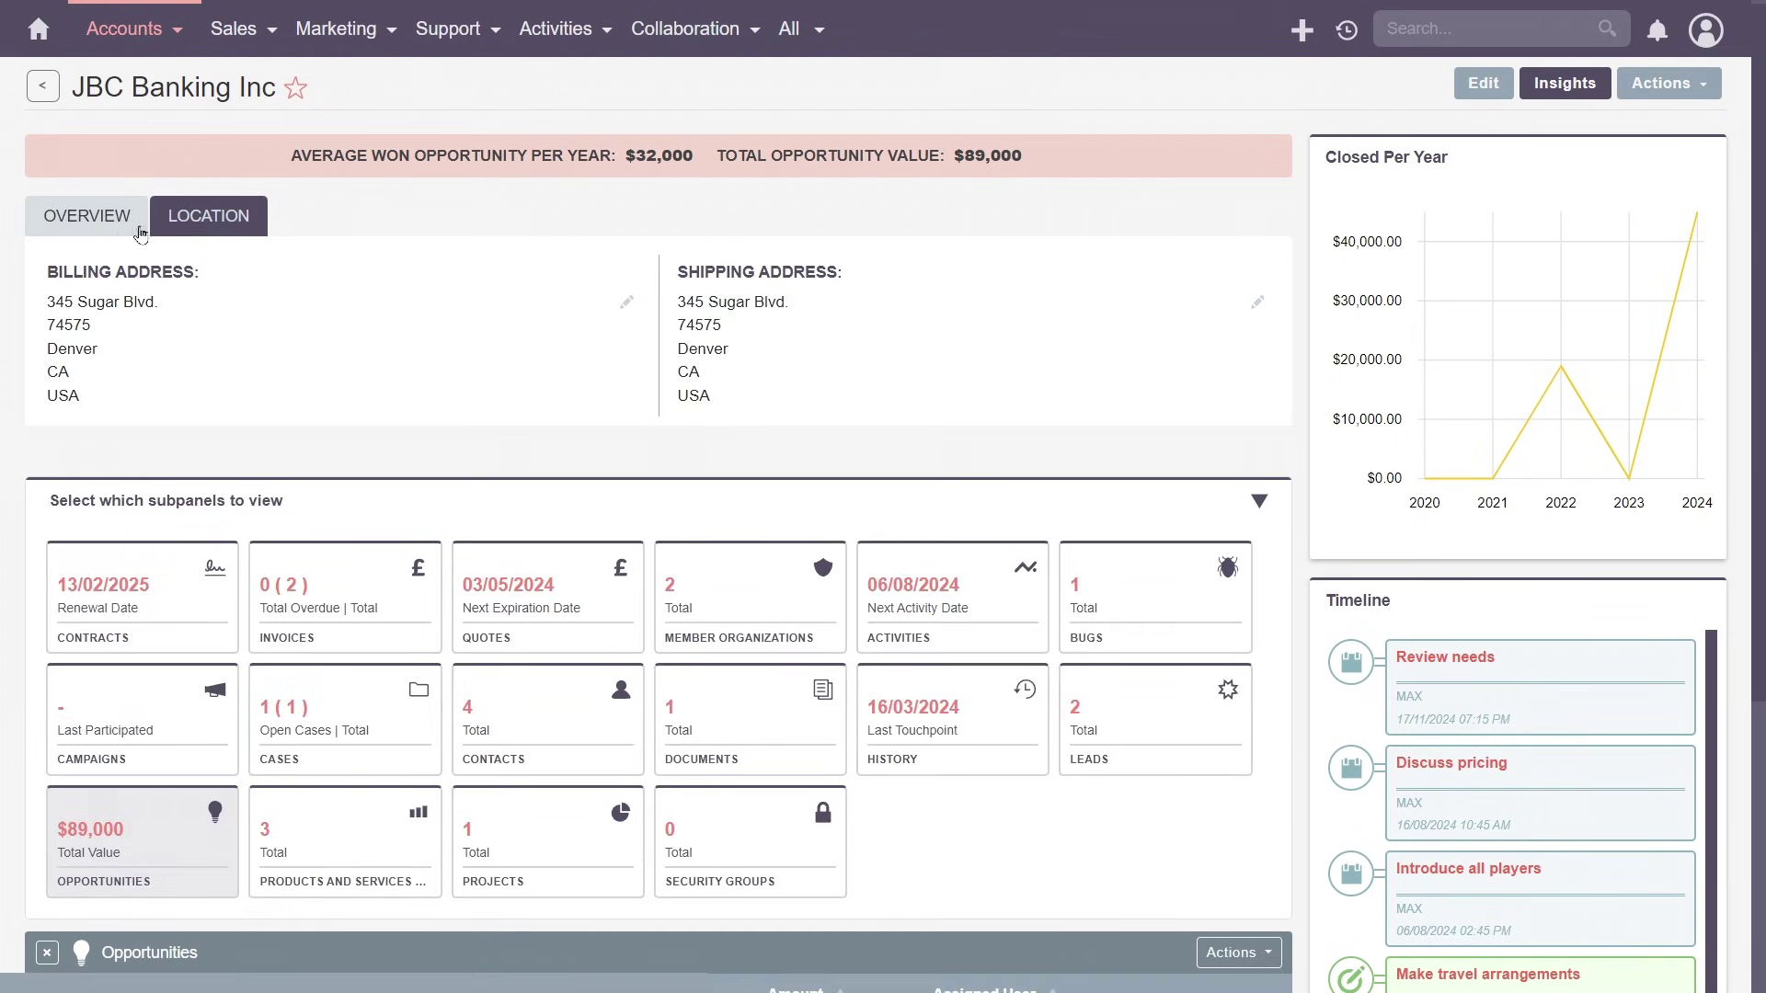
{"action": "left_click", "coordinate": [138, 230]}
{"action": "left_click", "coordinate": [46, 783]}
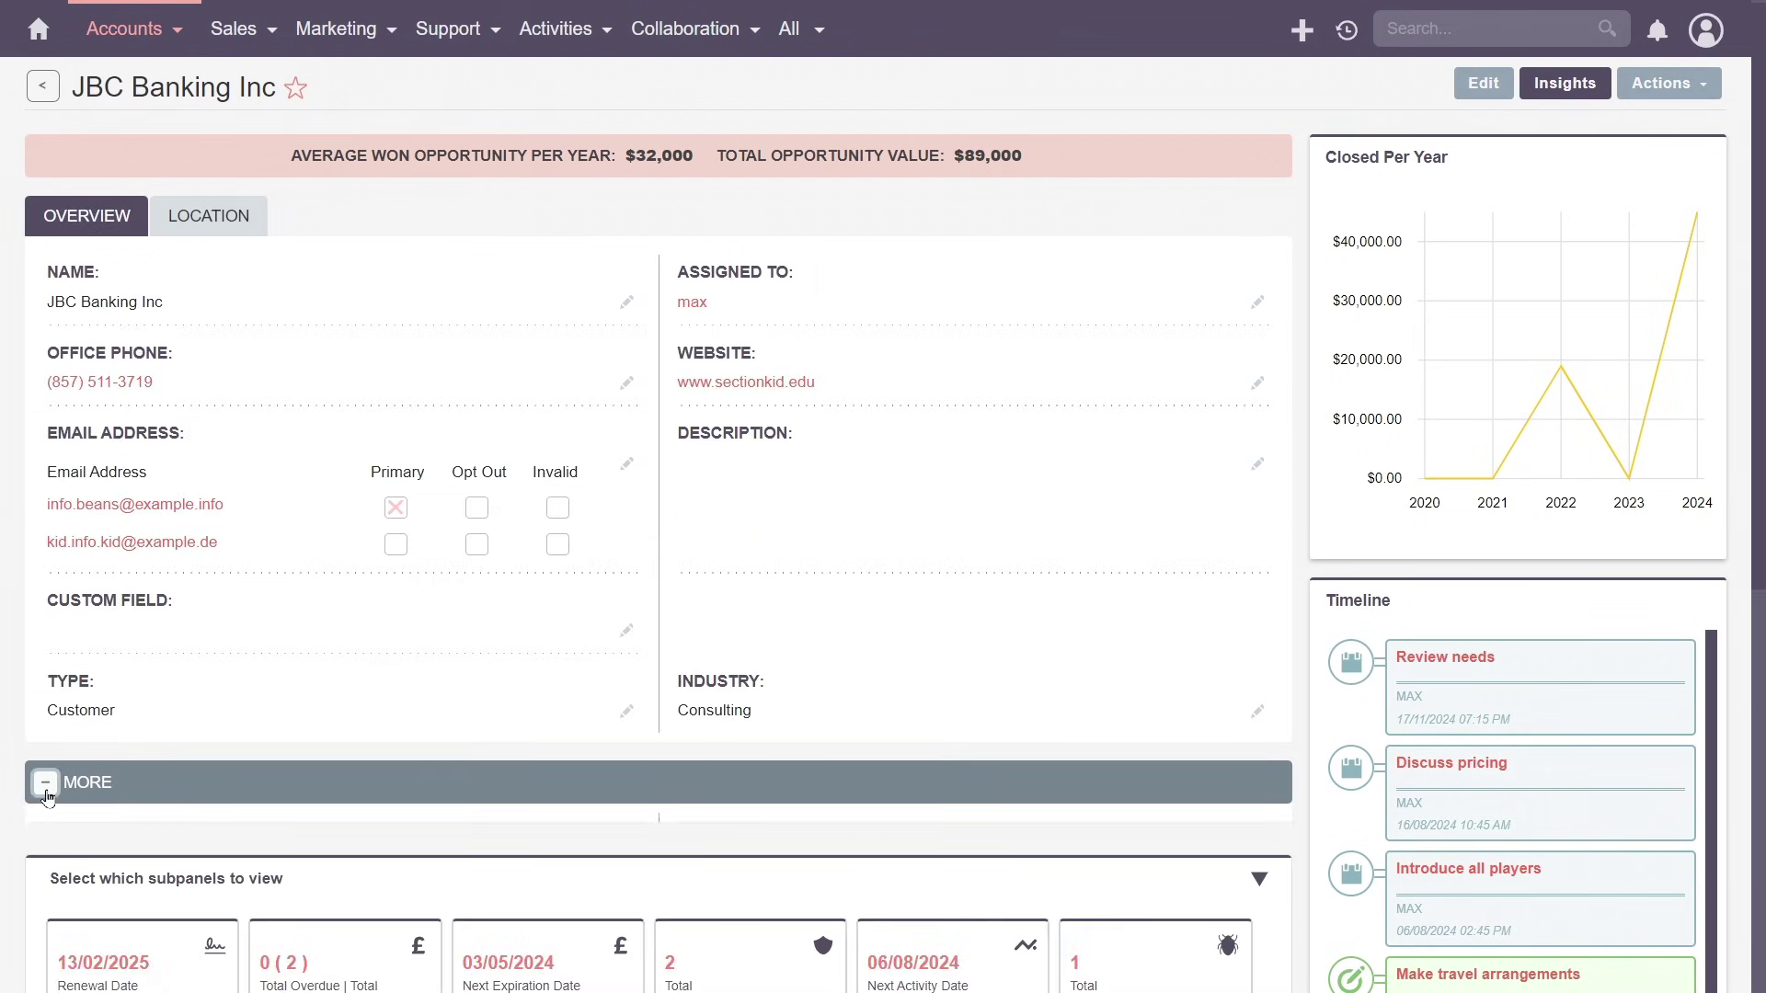
{"action": "left_click", "coordinate": [46, 784]}
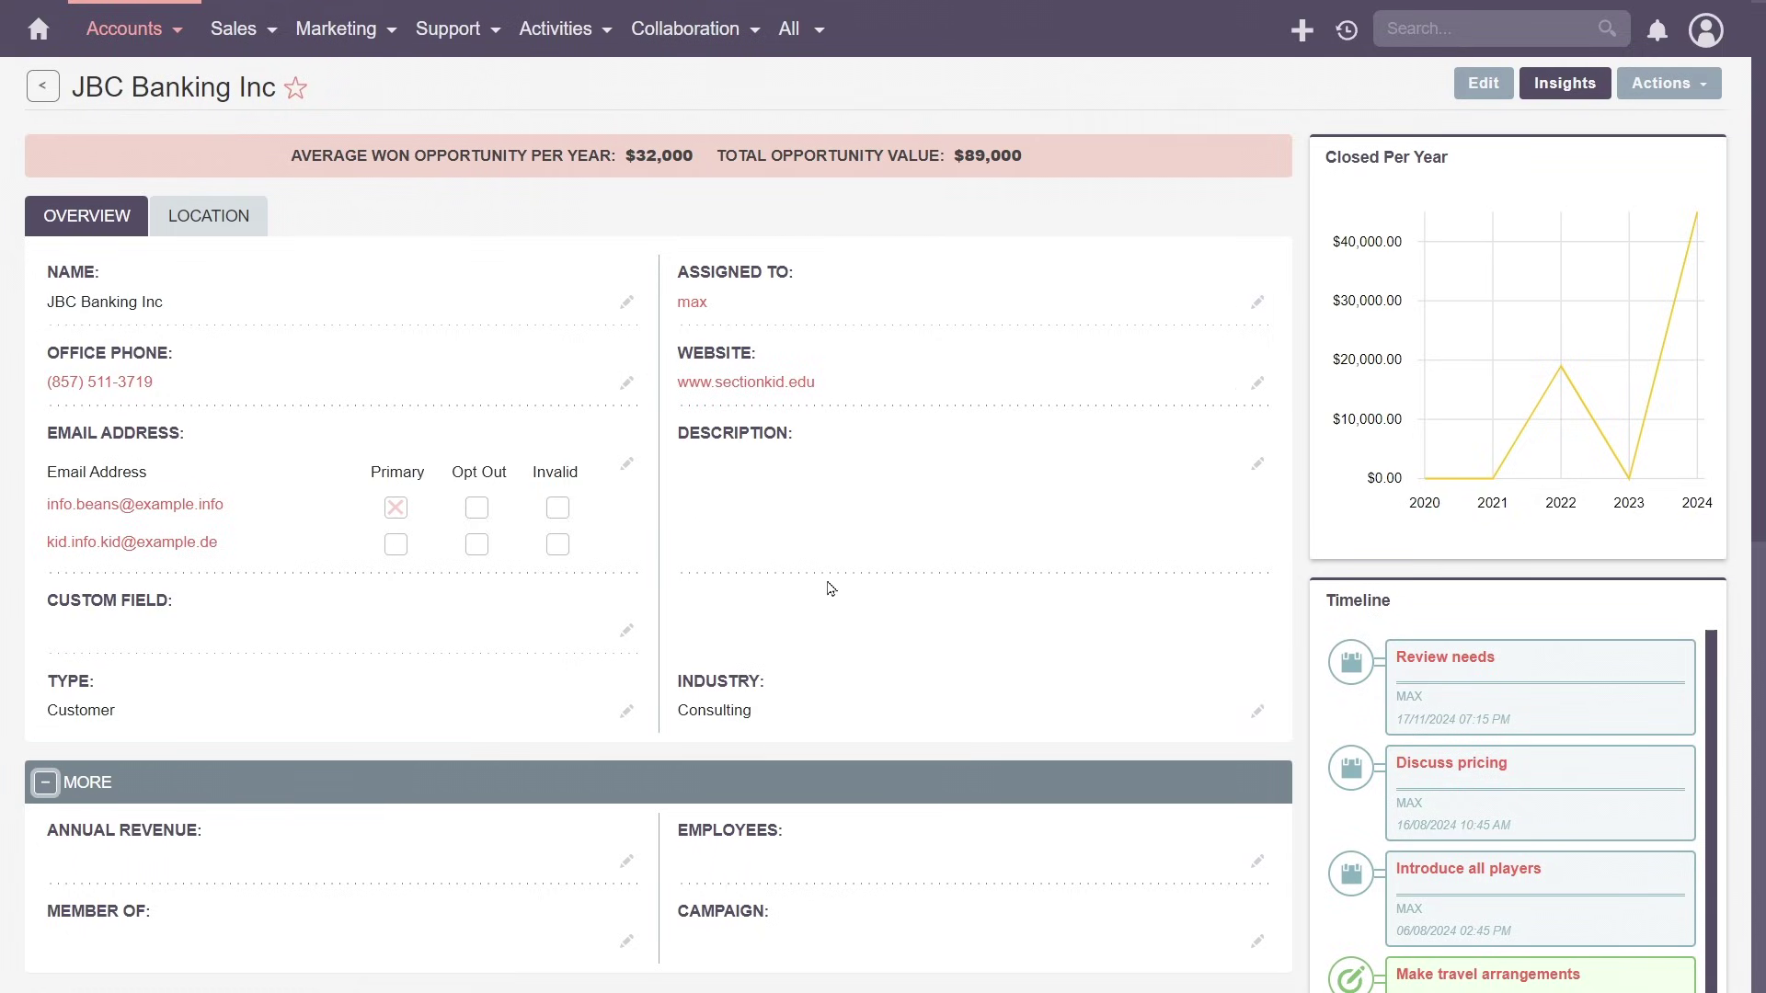
{"action": "scroll", "coordinate": [831, 589], "scroll_direction": "down", "scroll_amount": 1}
{"action": "scroll", "coordinate": [831, 588], "scroll_direction": "up", "scroll_amount": 1}
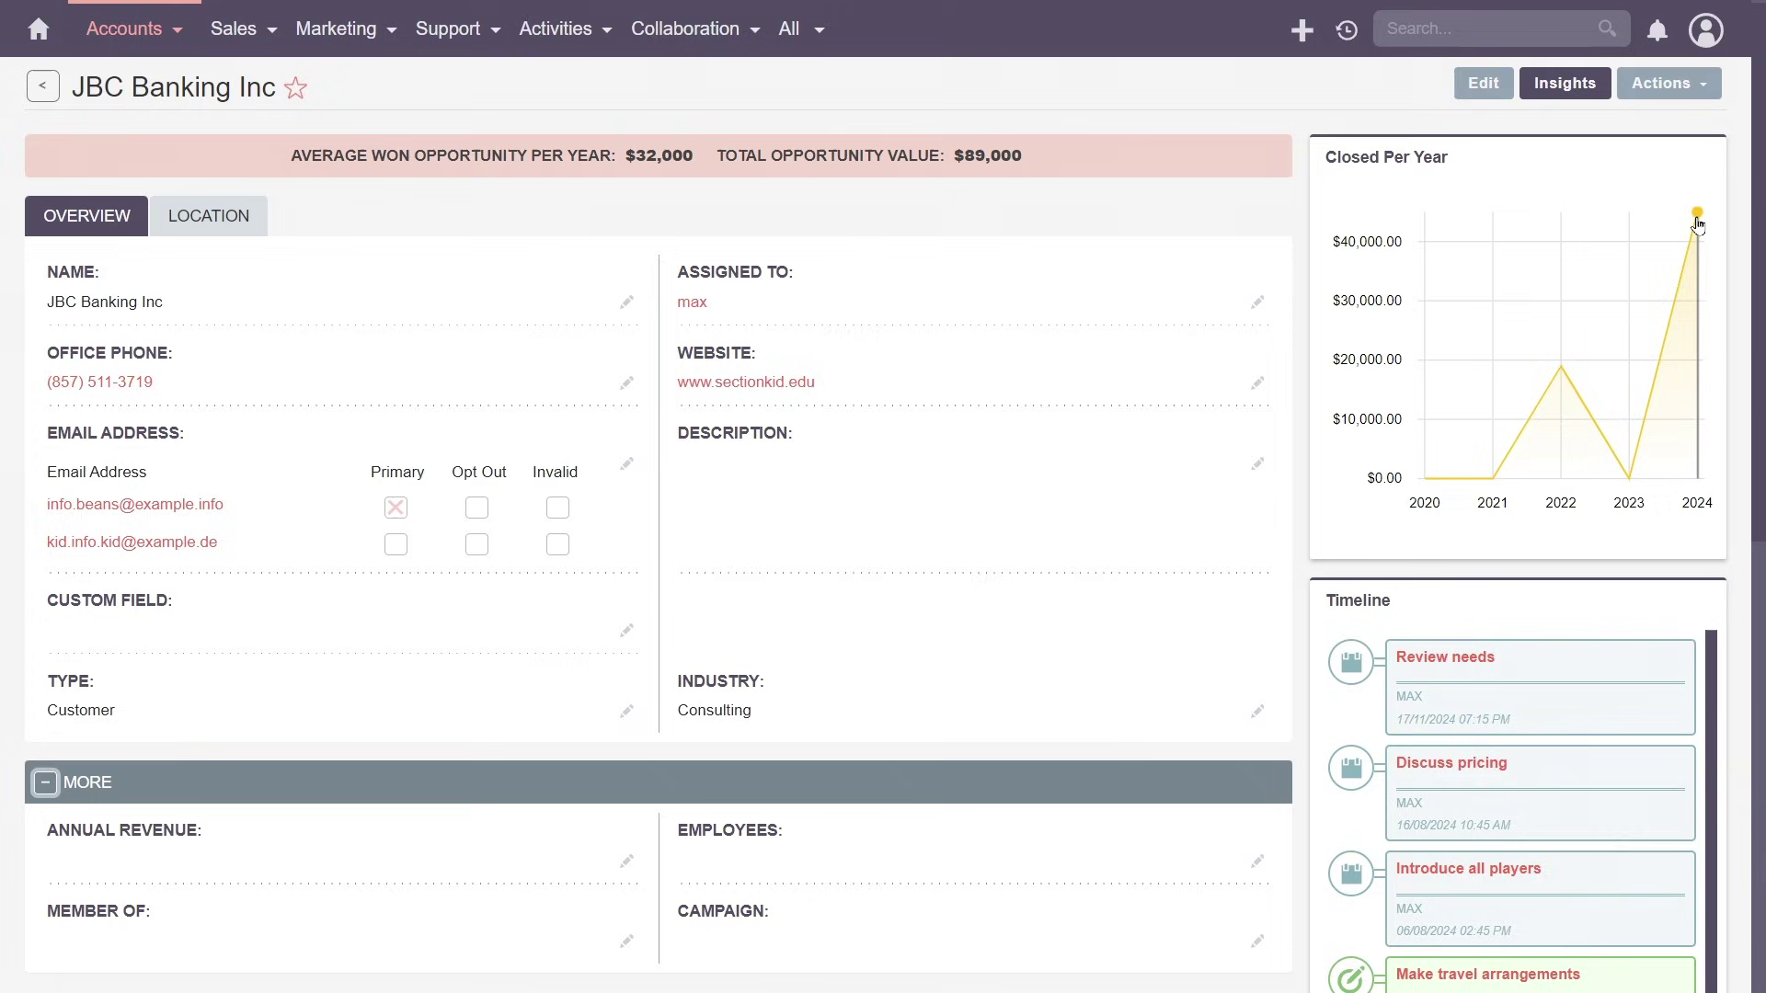
{"action": "mouse_move", "coordinate": [1698, 224]}
{"action": "scroll", "coordinate": [1490, 322], "scroll_direction": "down", "scroll_amount": 4}
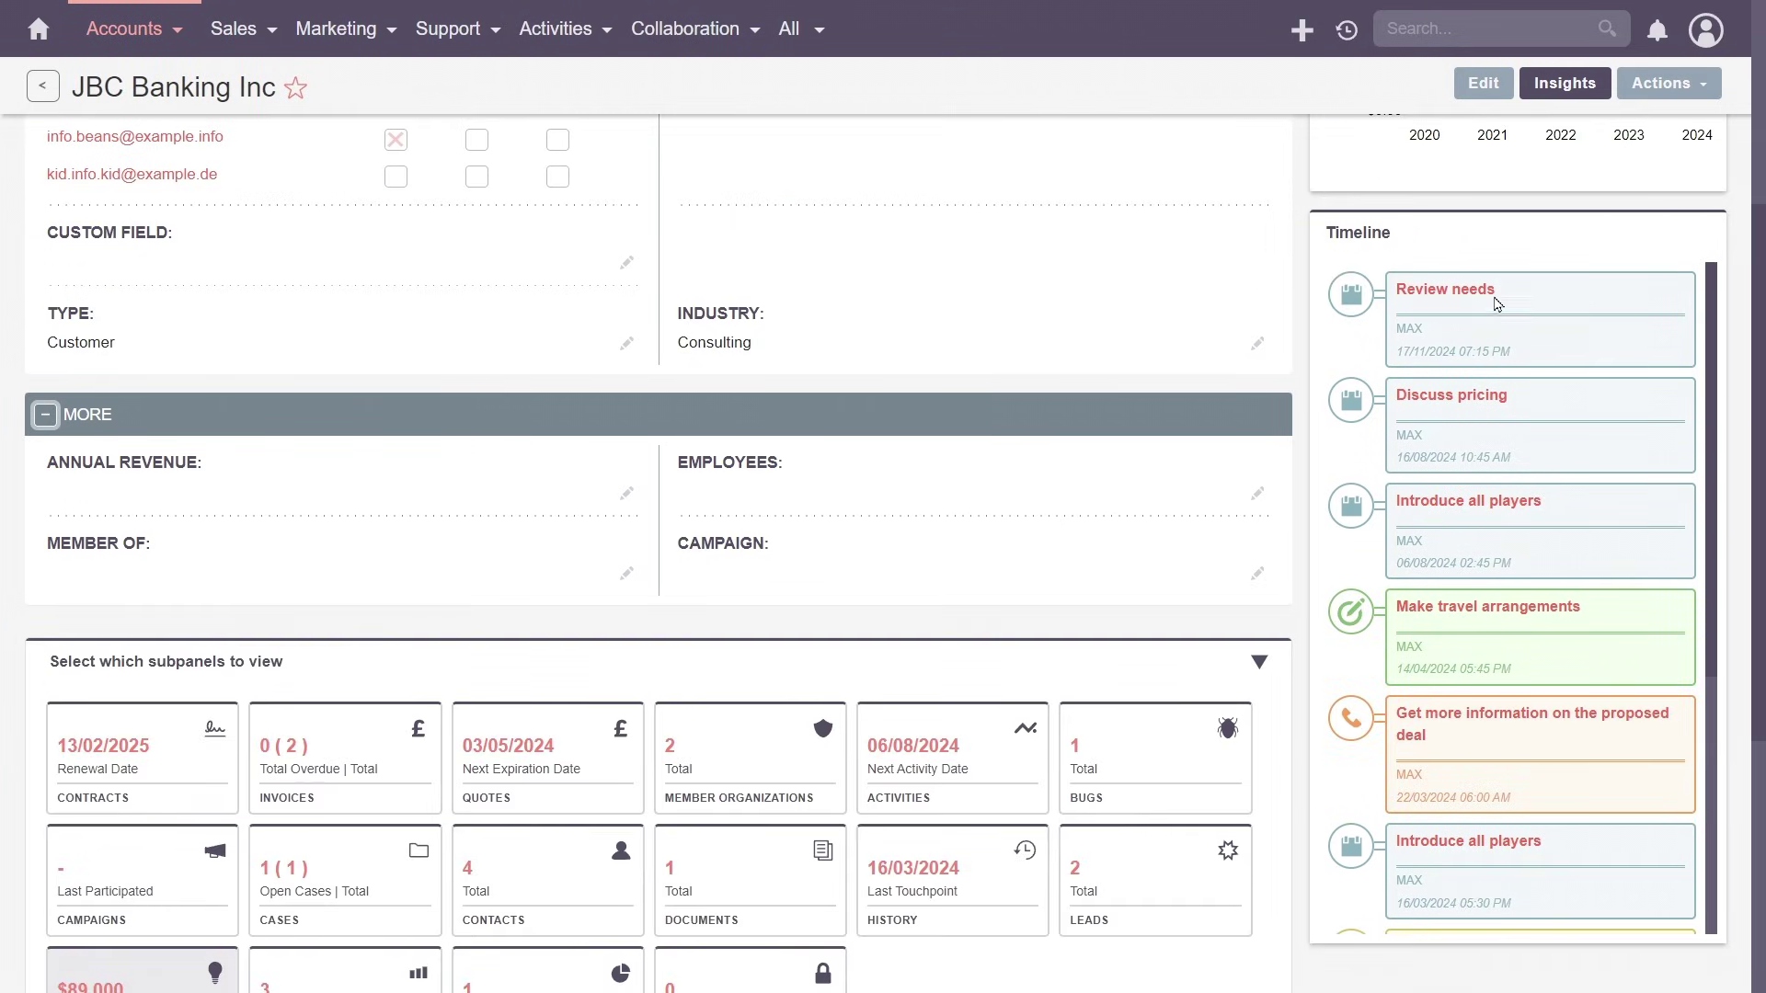
{"action": "scroll", "coordinate": [1447, 312], "scroll_direction": "down", "scroll_amount": 2}
{"action": "scroll", "coordinate": [1447, 313], "scroll_direction": "down", "scroll_amount": 5}
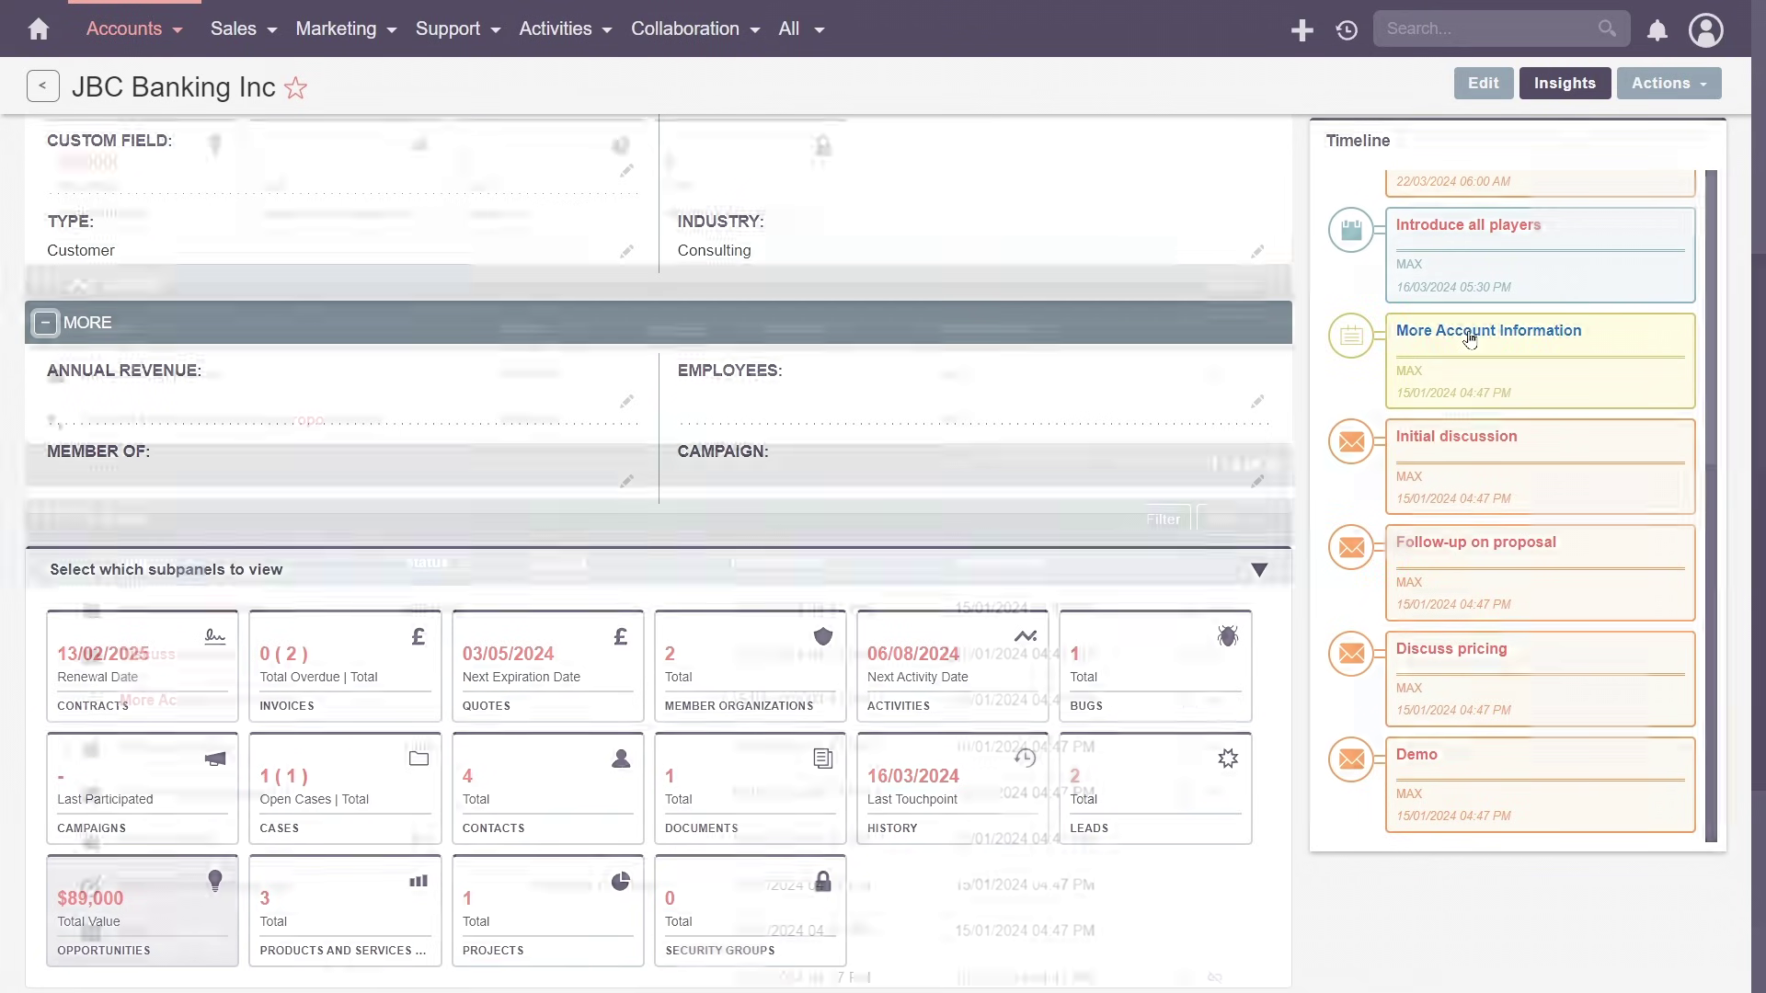
{"action": "scroll", "coordinate": [947, 655], "scroll_direction": "down", "scroll_amount": 8}
{"action": "scroll", "coordinate": [947, 655], "scroll_direction": "down", "scroll_amount": 1}
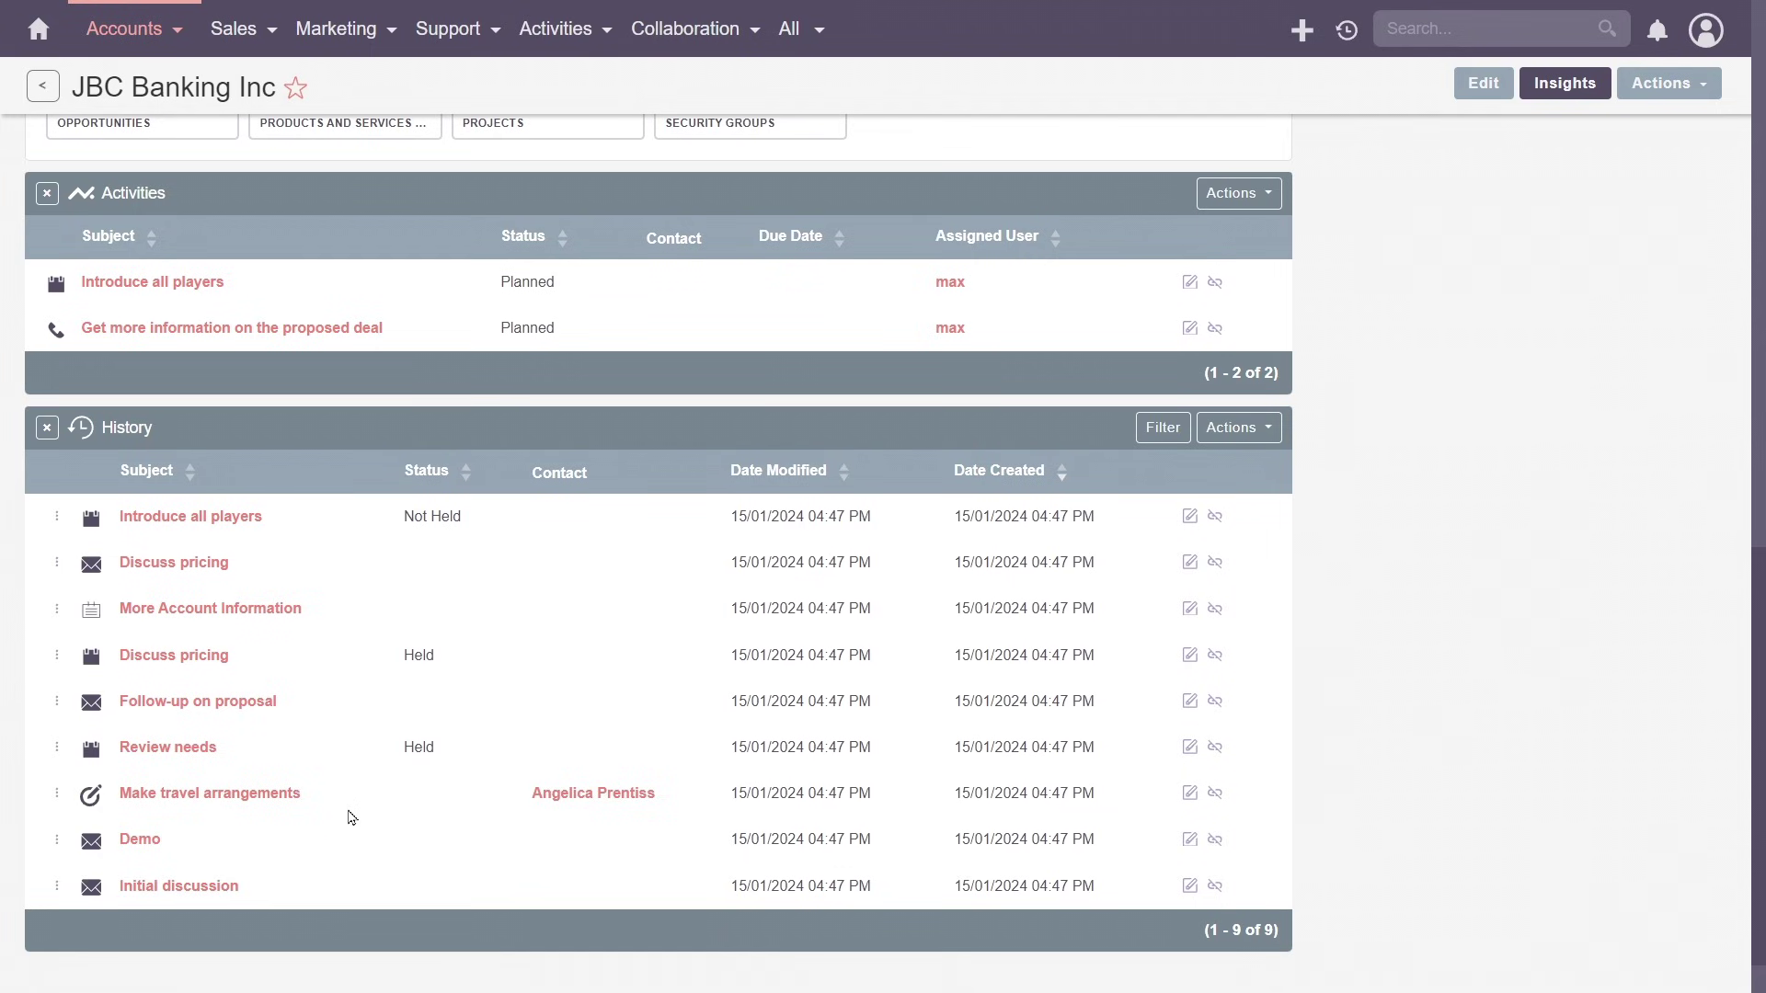
{"action": "scroll", "coordinate": [350, 818], "scroll_direction": "up", "scroll_amount": 5}
- Hide JBC Banking Inc's History and Activities subpanels and show Contracts, Invoices and Quotes
{"action": "left_click", "coordinate": [943, 409]}
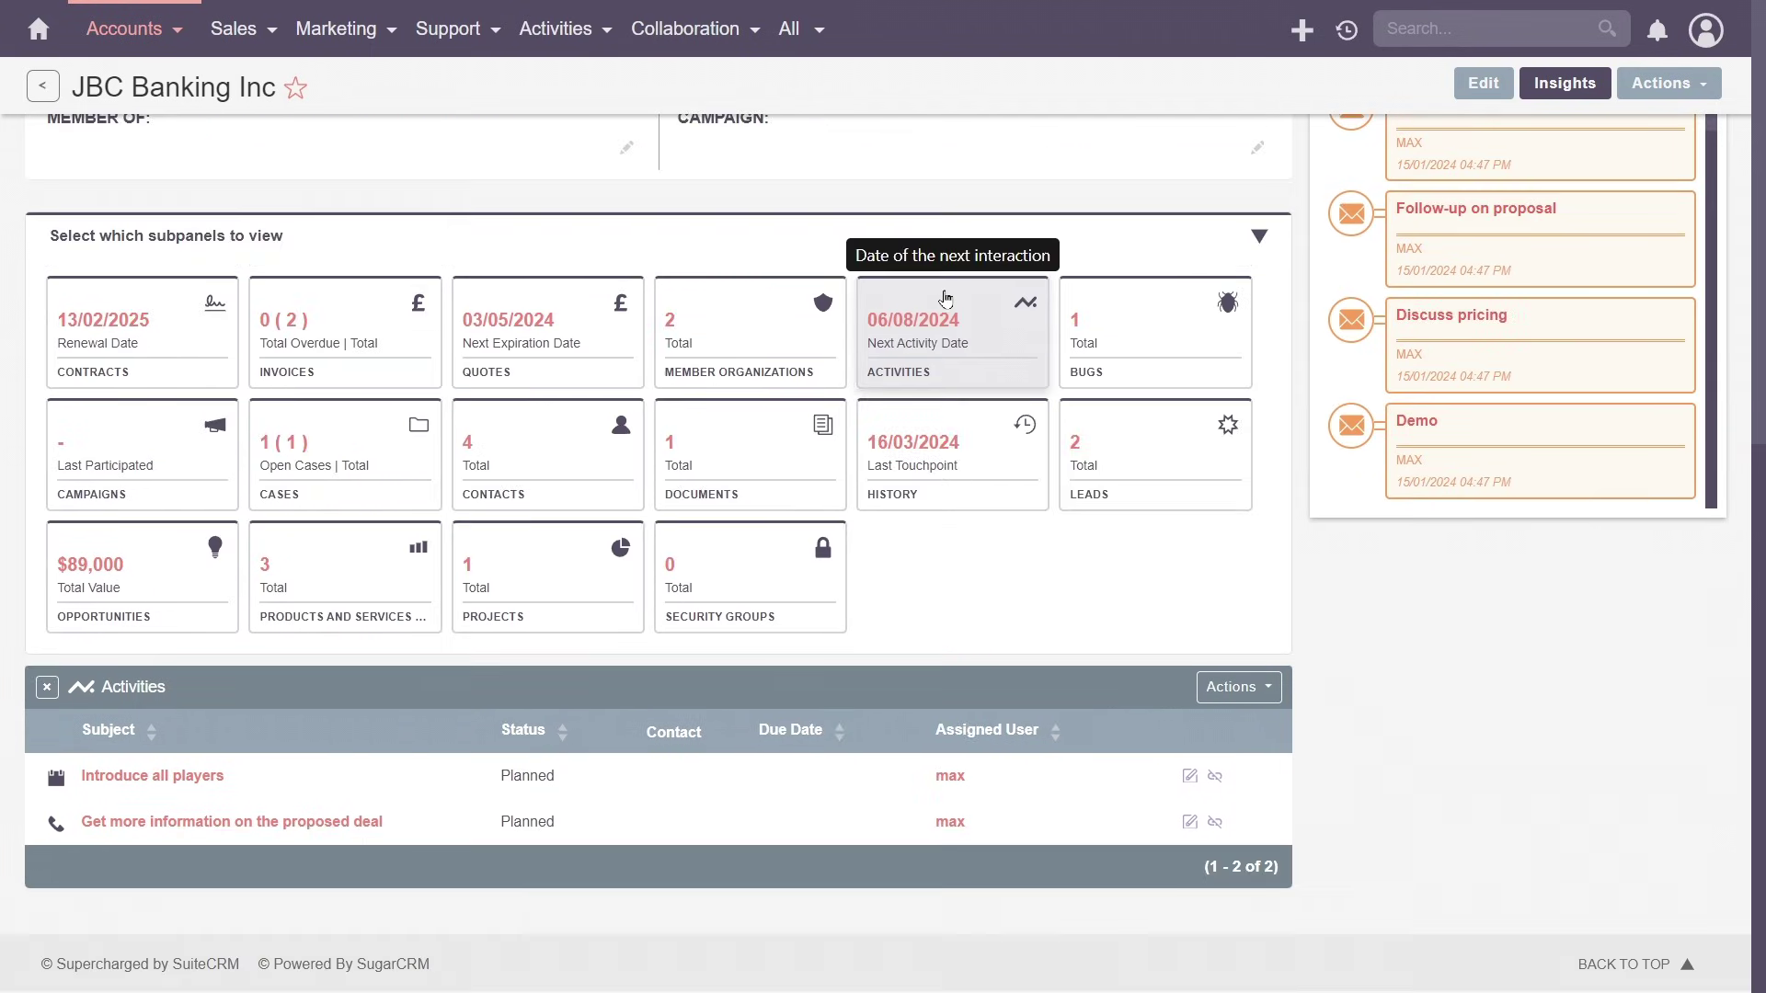
{"action": "left_click", "coordinate": [946, 298]}
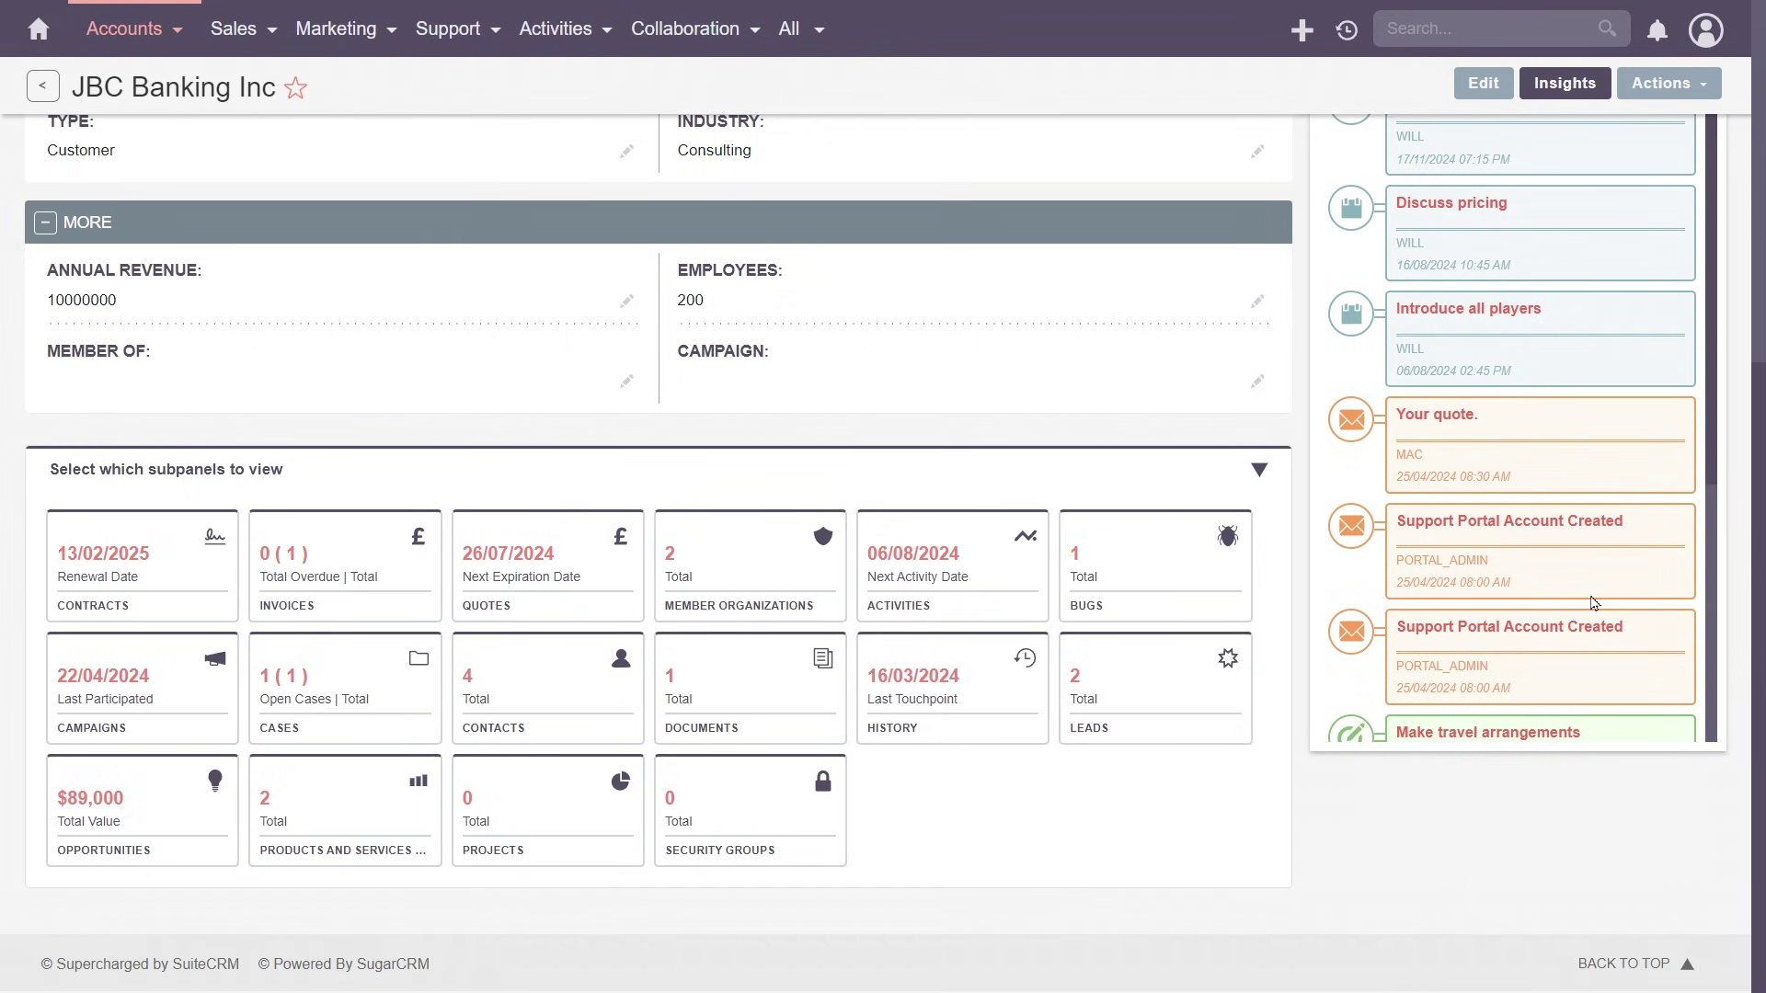
{"action": "left_click", "coordinate": [150, 580]}
{"action": "scroll", "coordinate": [150, 580], "scroll_direction": "down", "scroll_amount": 3}
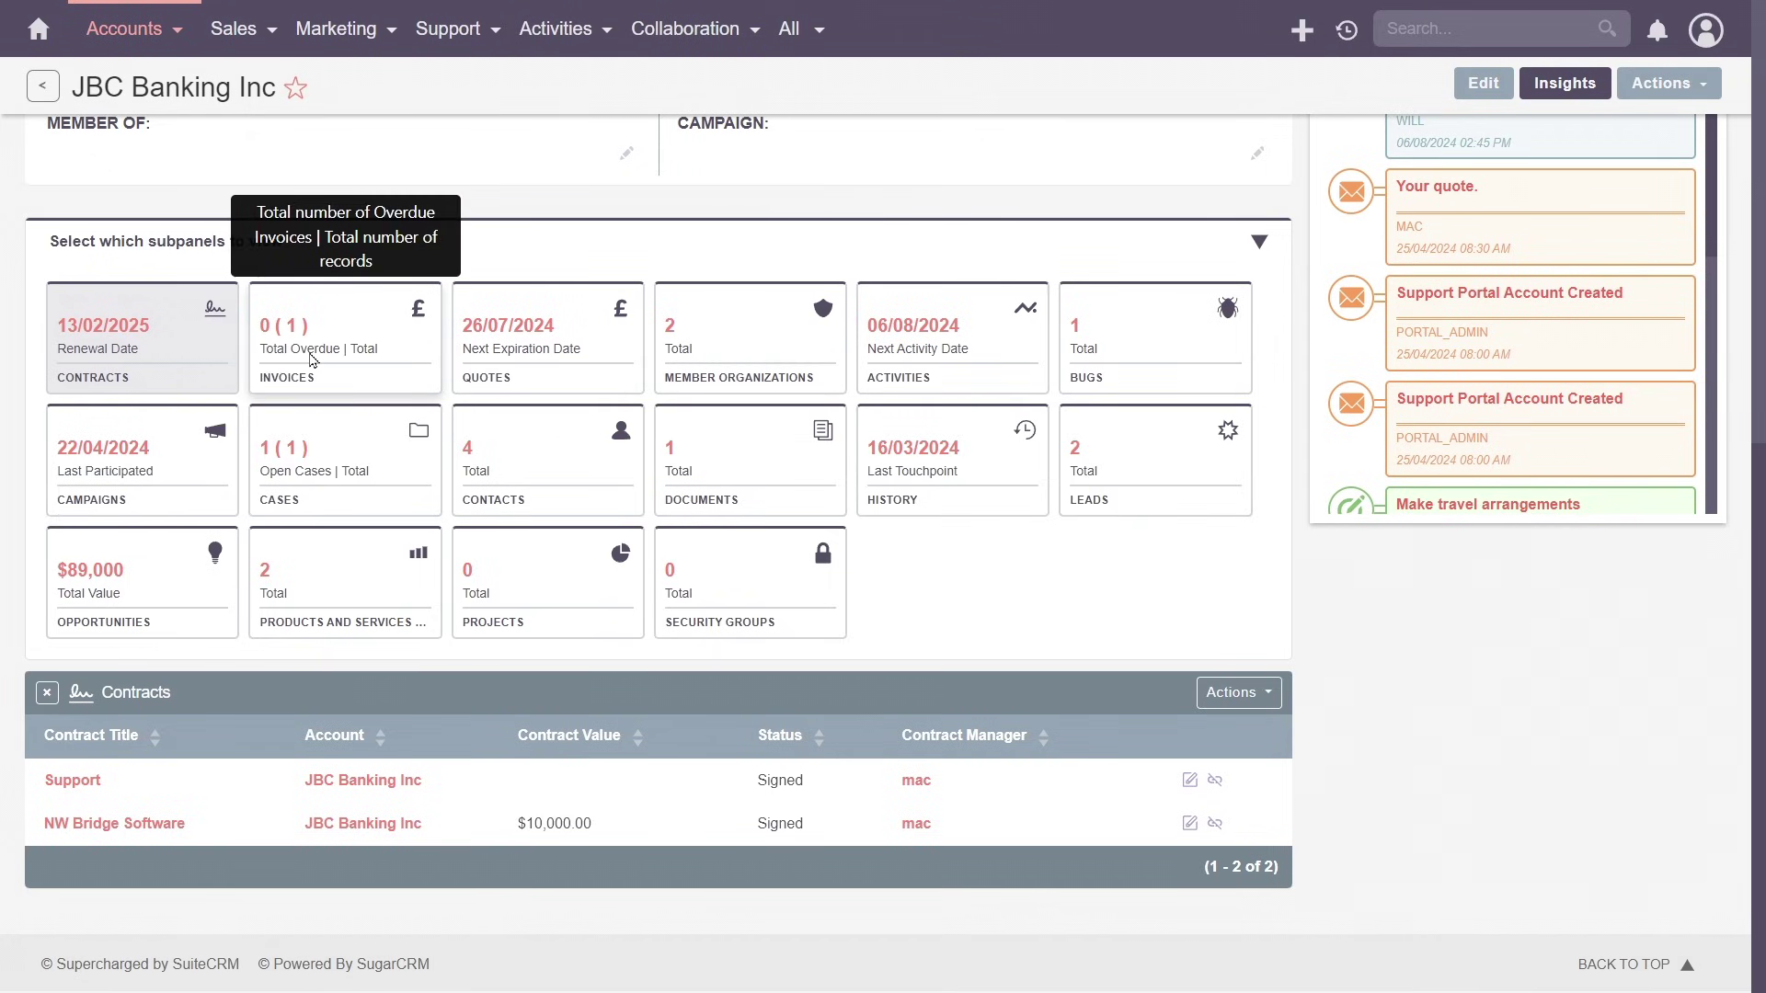
{"action": "left_click", "coordinate": [313, 359]}
{"action": "left_click", "coordinate": [543, 354]}
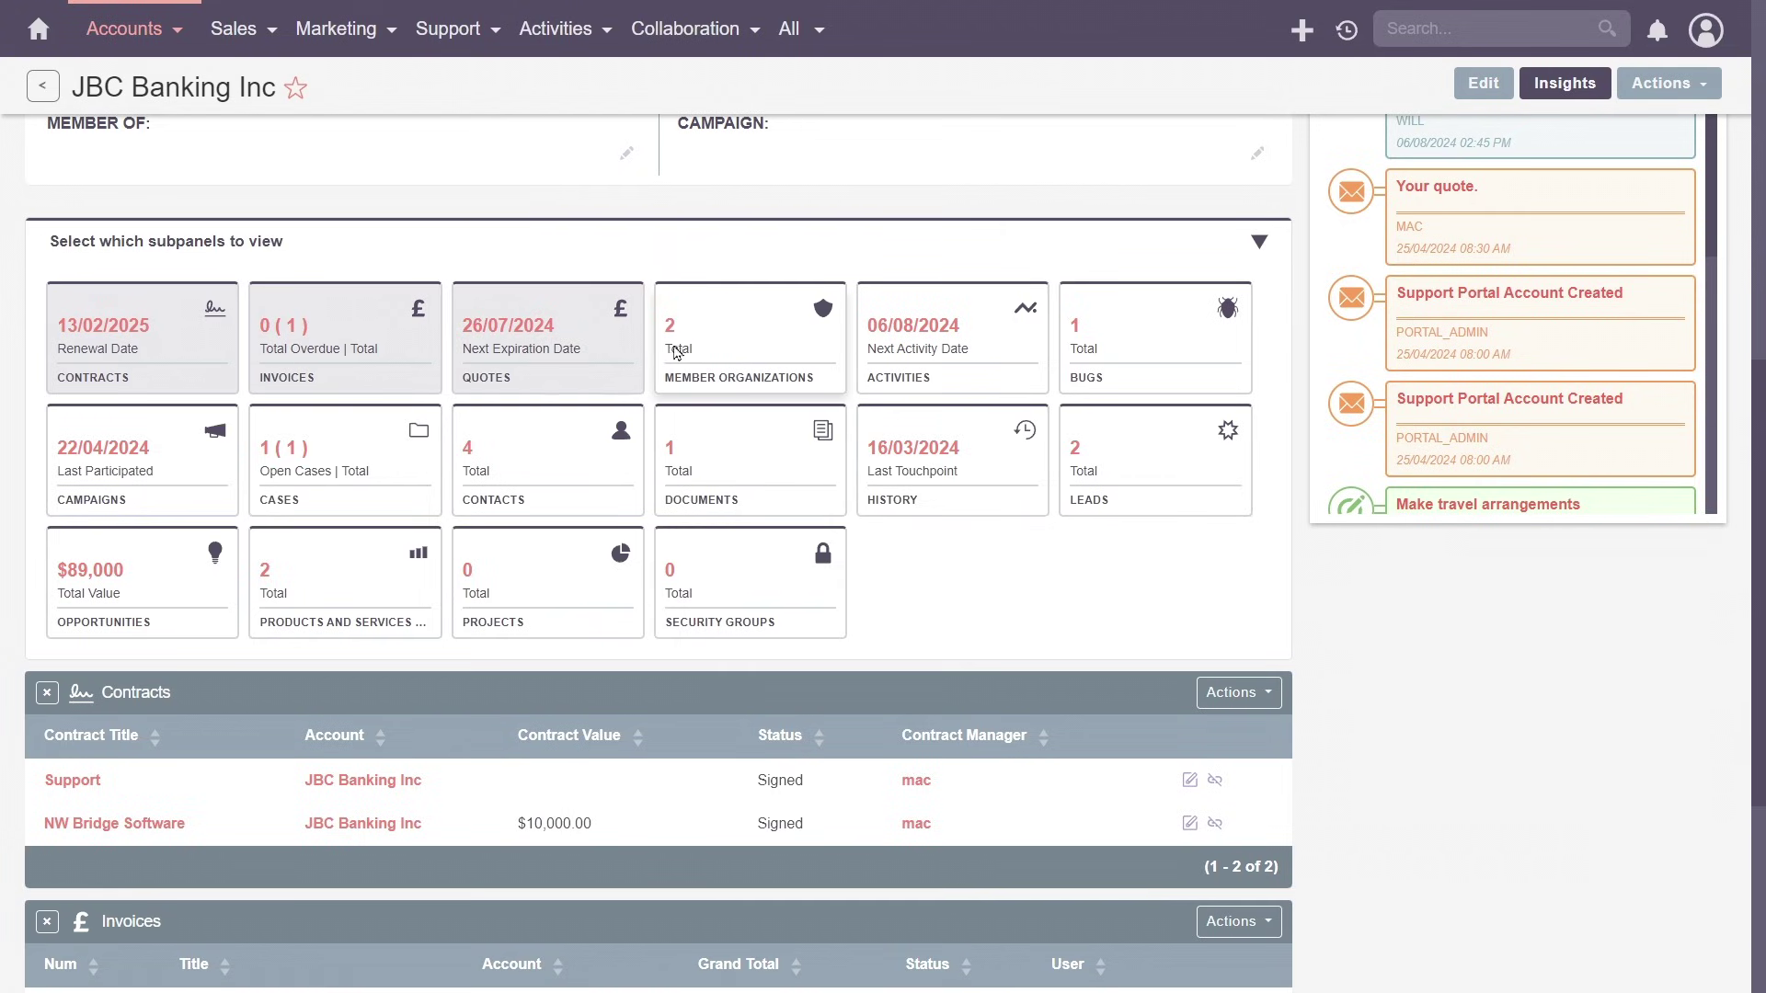
- Show Activities again, collapse the summary cards, and scroll through JBC Banking Inc's subpanels
{"action": "left_click", "coordinate": [936, 359]}
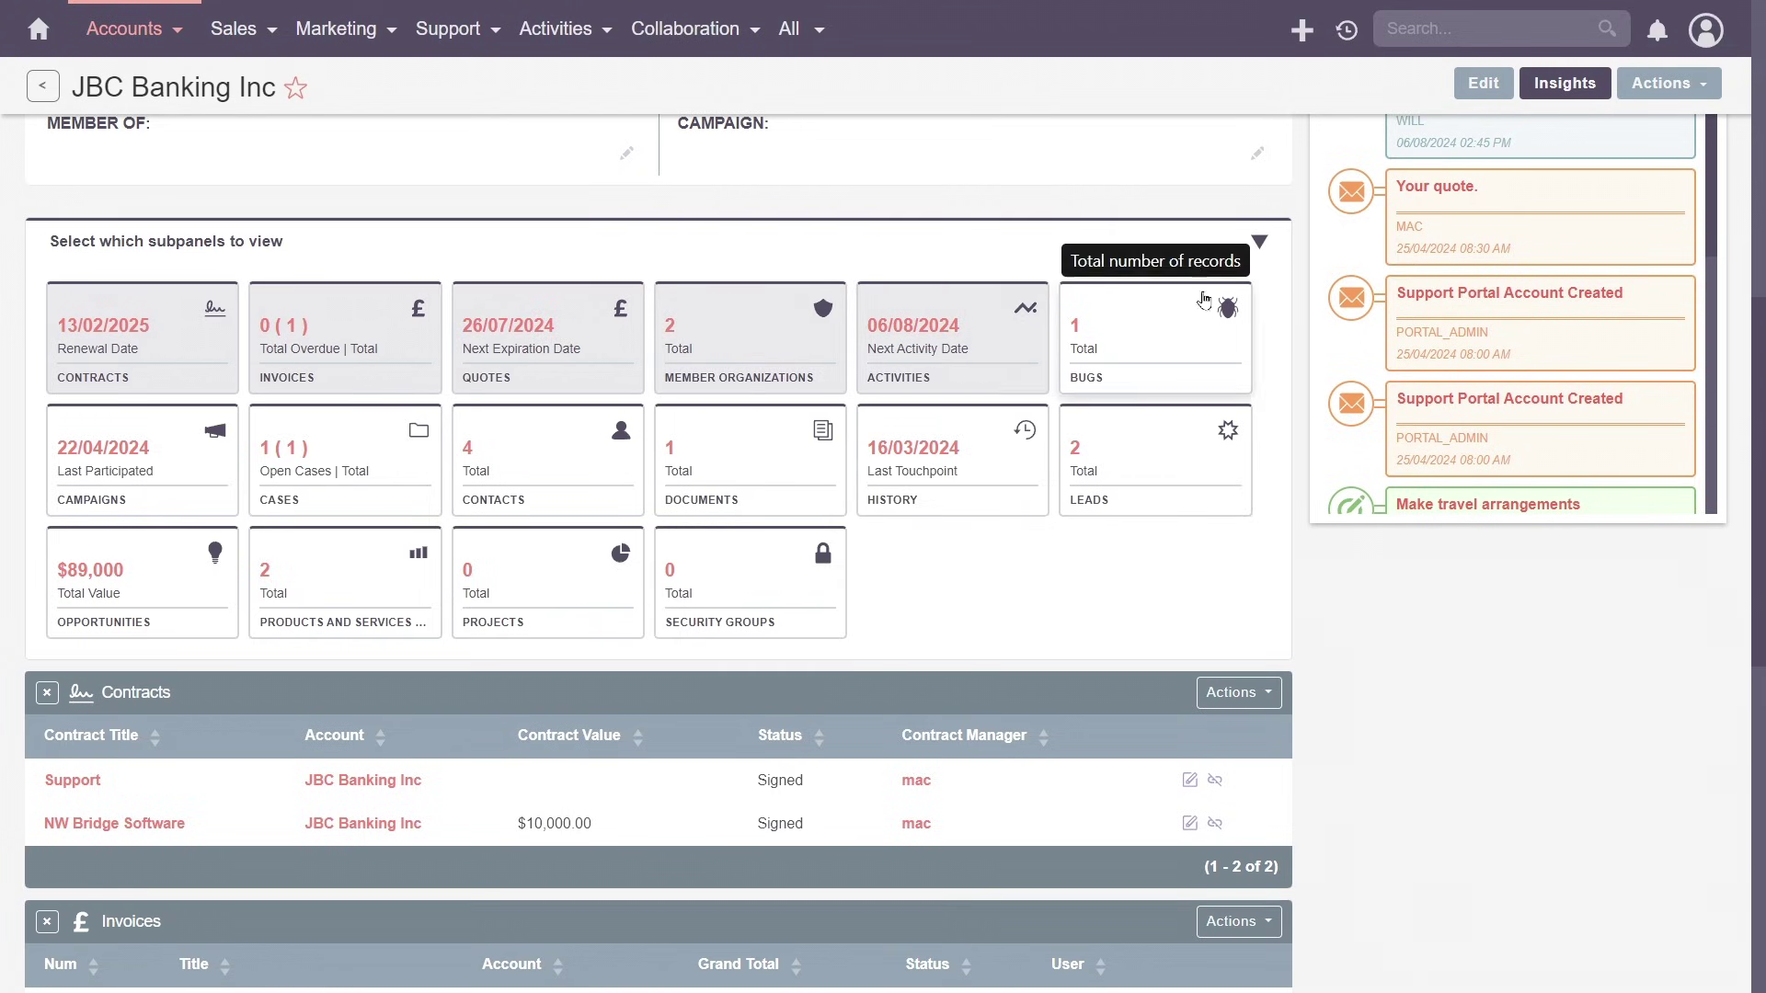
{"action": "left_click", "coordinate": [1260, 245]}
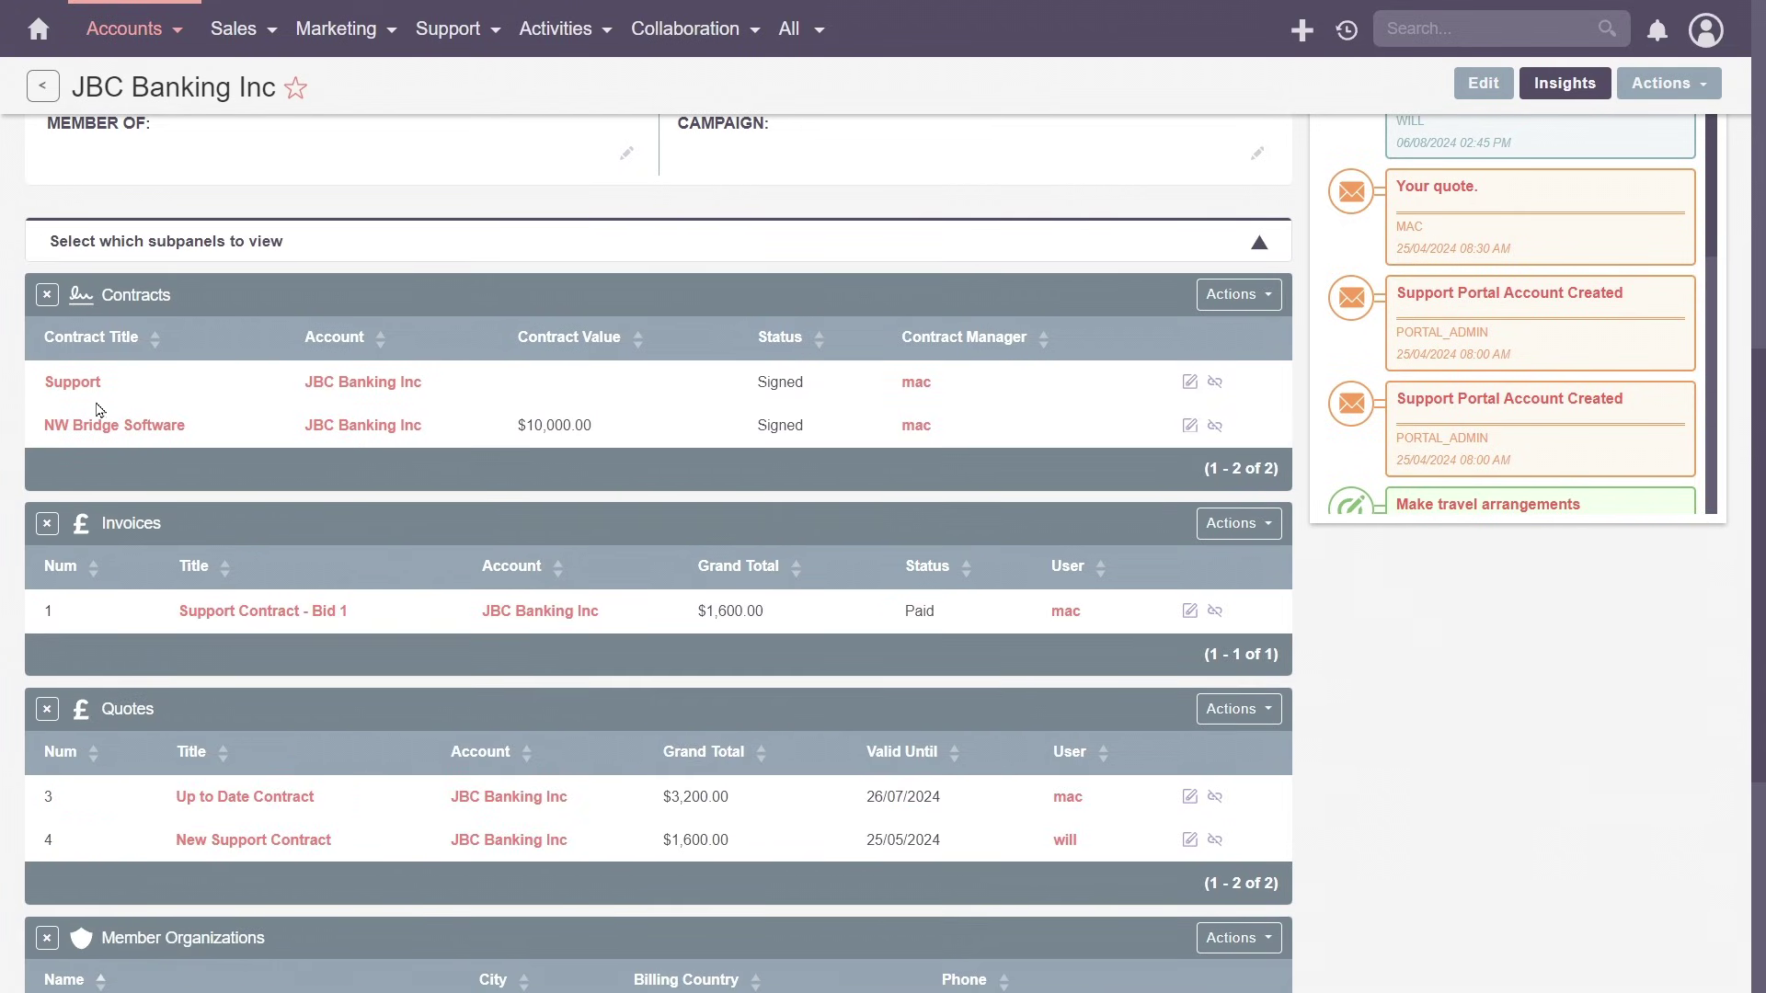
{"action": "scroll", "coordinate": [91, 401], "scroll_direction": "down", "scroll_amount": 1}
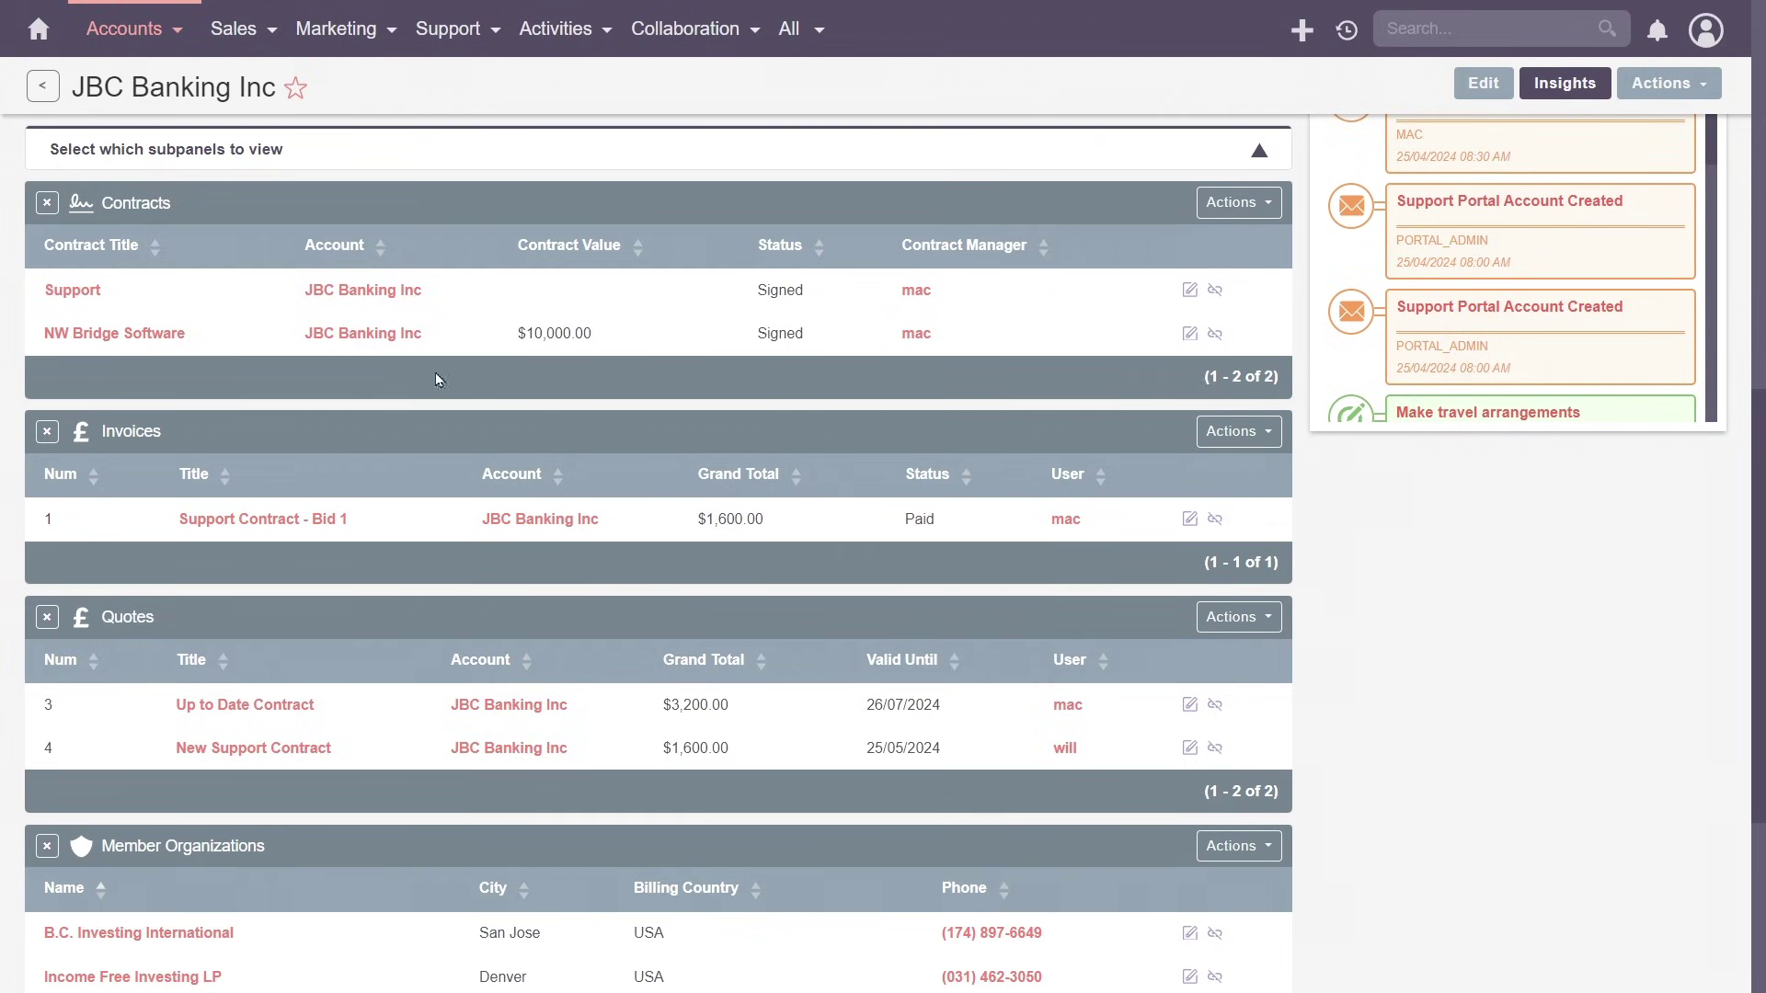
{"action": "scroll", "coordinate": [434, 372], "scroll_direction": "down", "scroll_amount": 1}
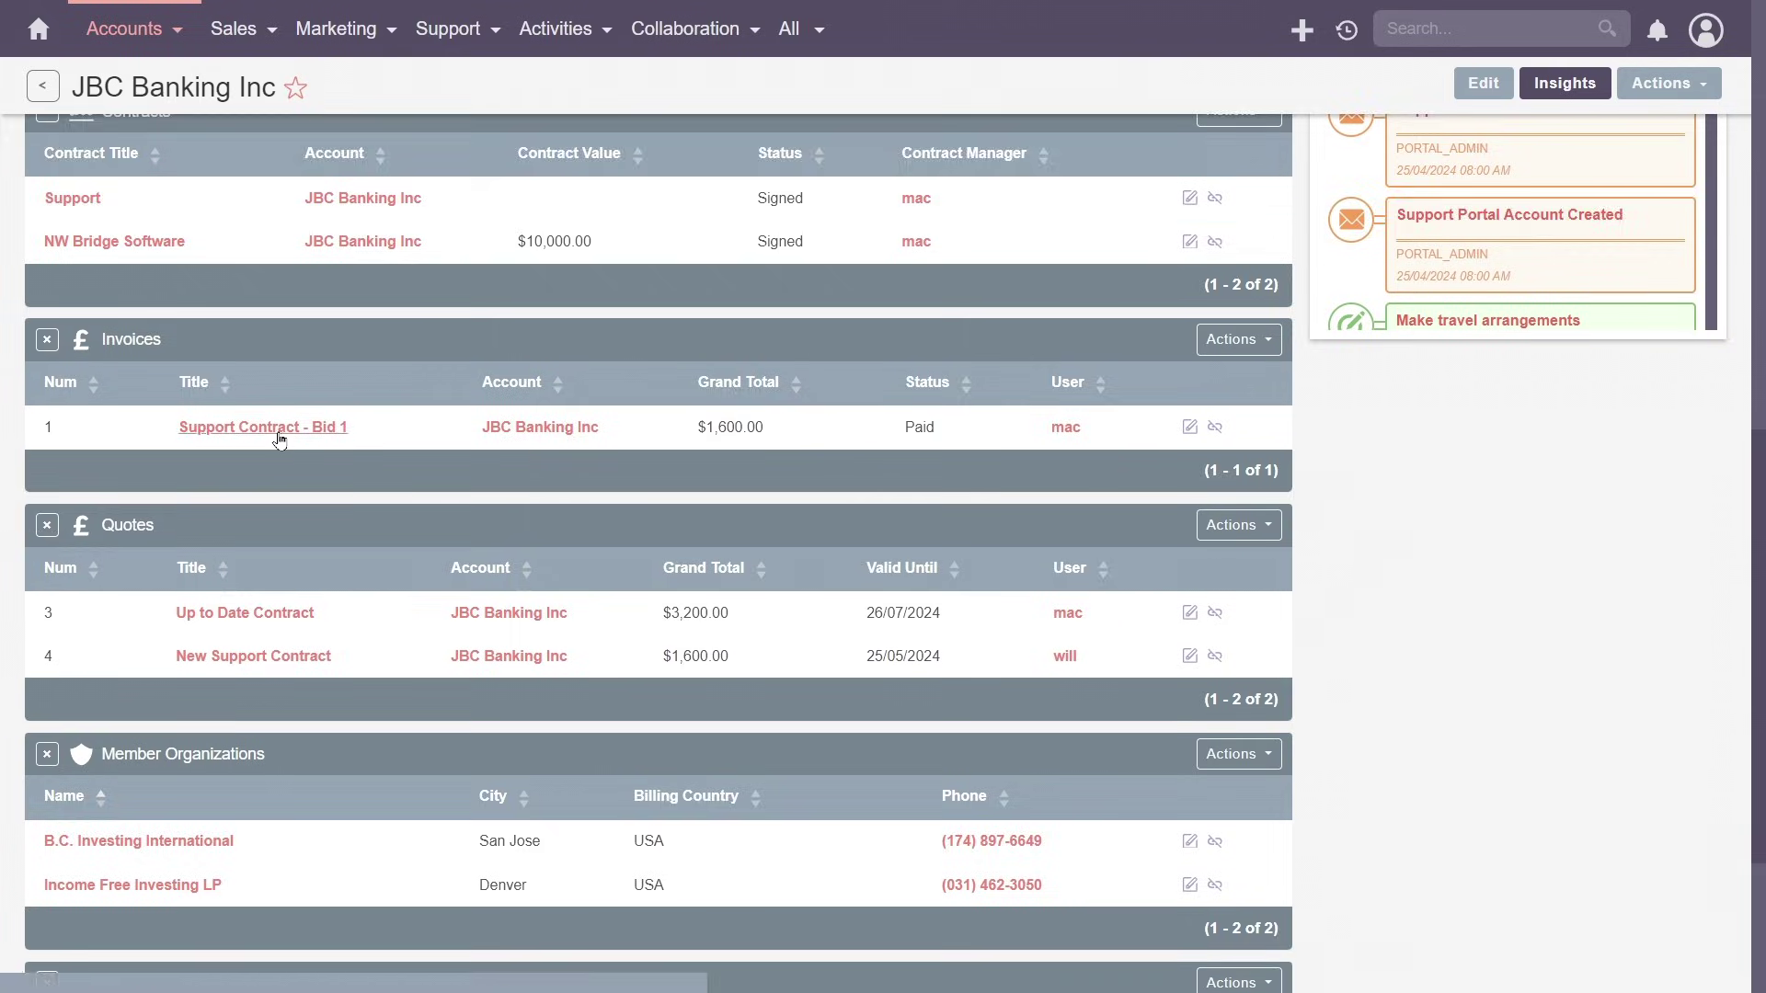
{"action": "scroll", "coordinate": [196, 452], "scroll_direction": "down", "scroll_amount": 2}
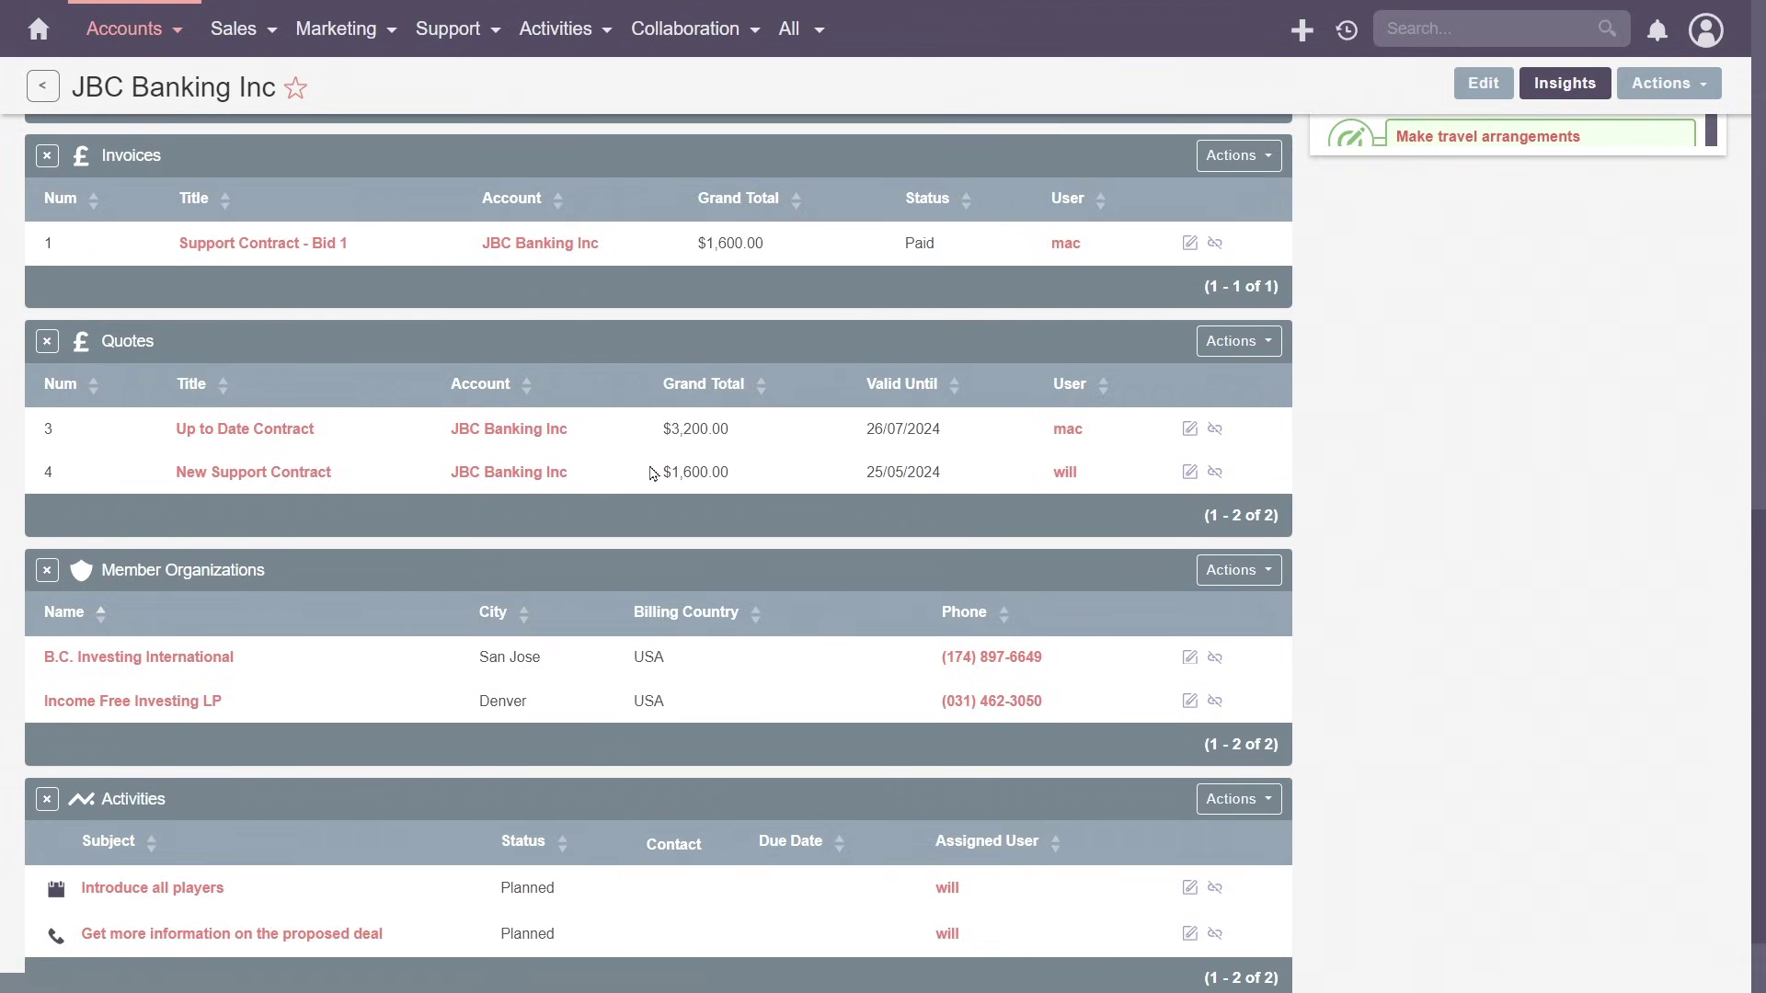
{"action": "scroll", "coordinate": [232, 474], "scroll_direction": "down", "scroll_amount": 1}
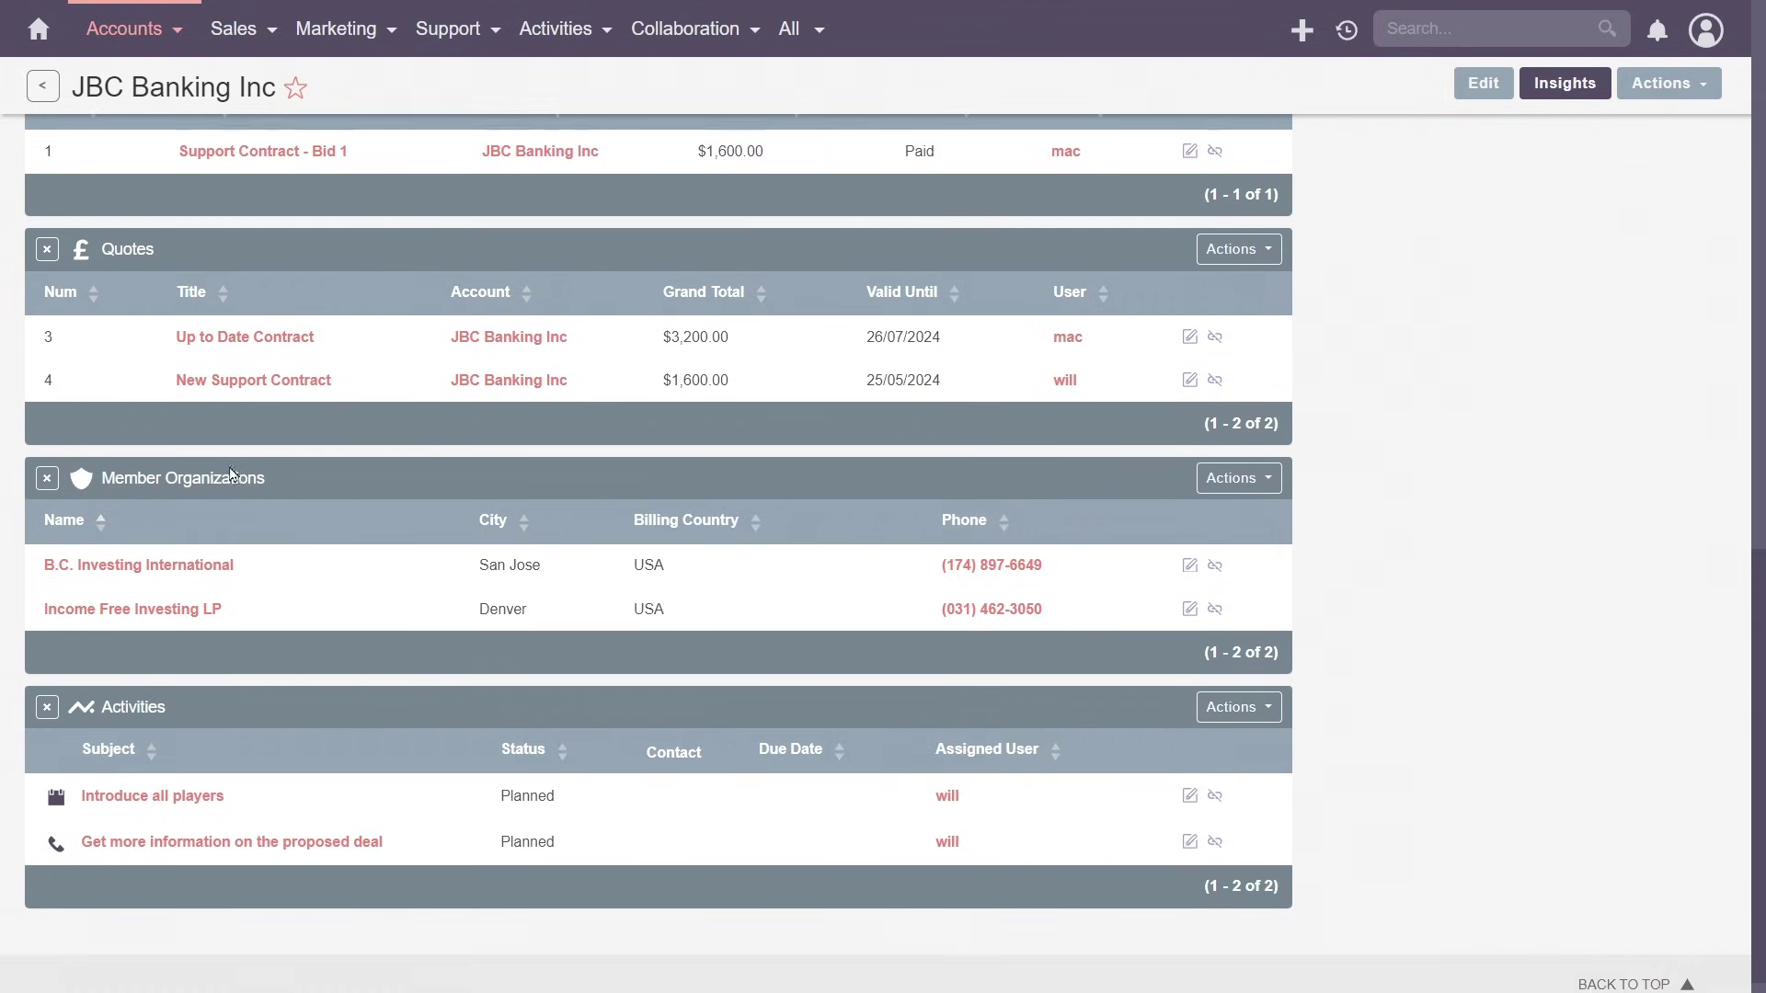
{"action": "scroll", "coordinate": [193, 477], "scroll_direction": "down", "scroll_amount": 1}
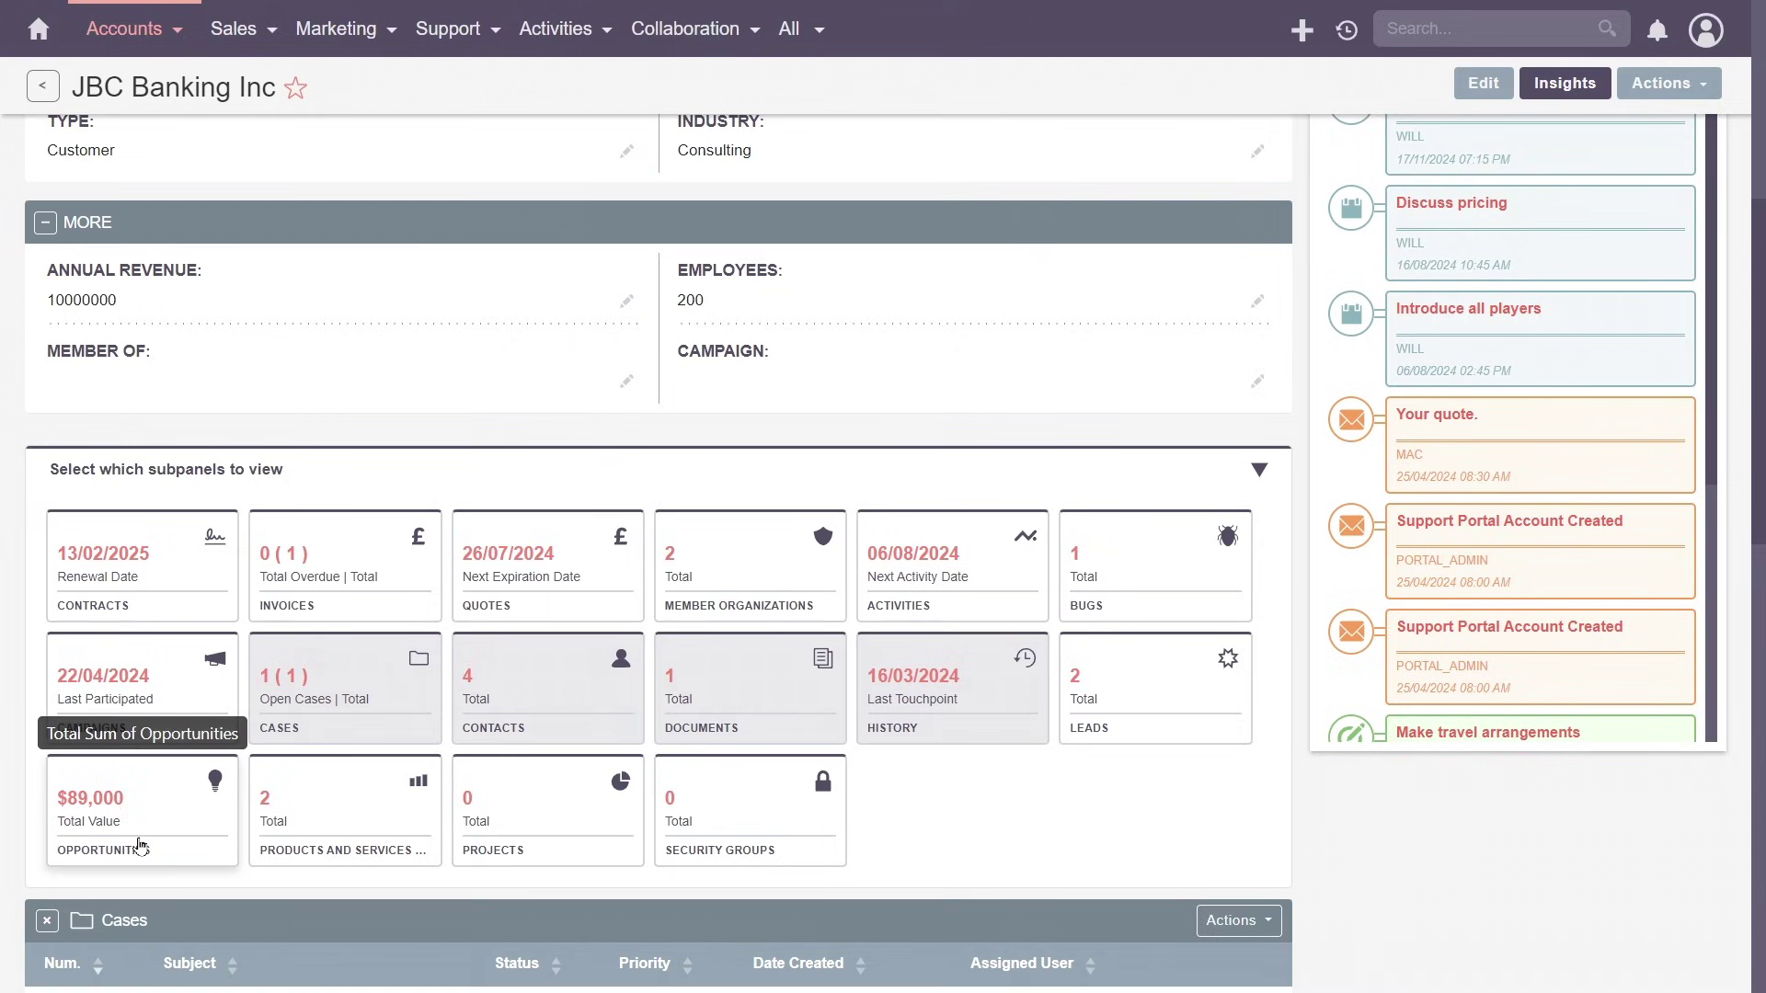
- Collapse the summary cards, scroll to History, check its Actions menu without choosing, and scroll back
{"action": "left_click", "coordinate": [1259, 470]}
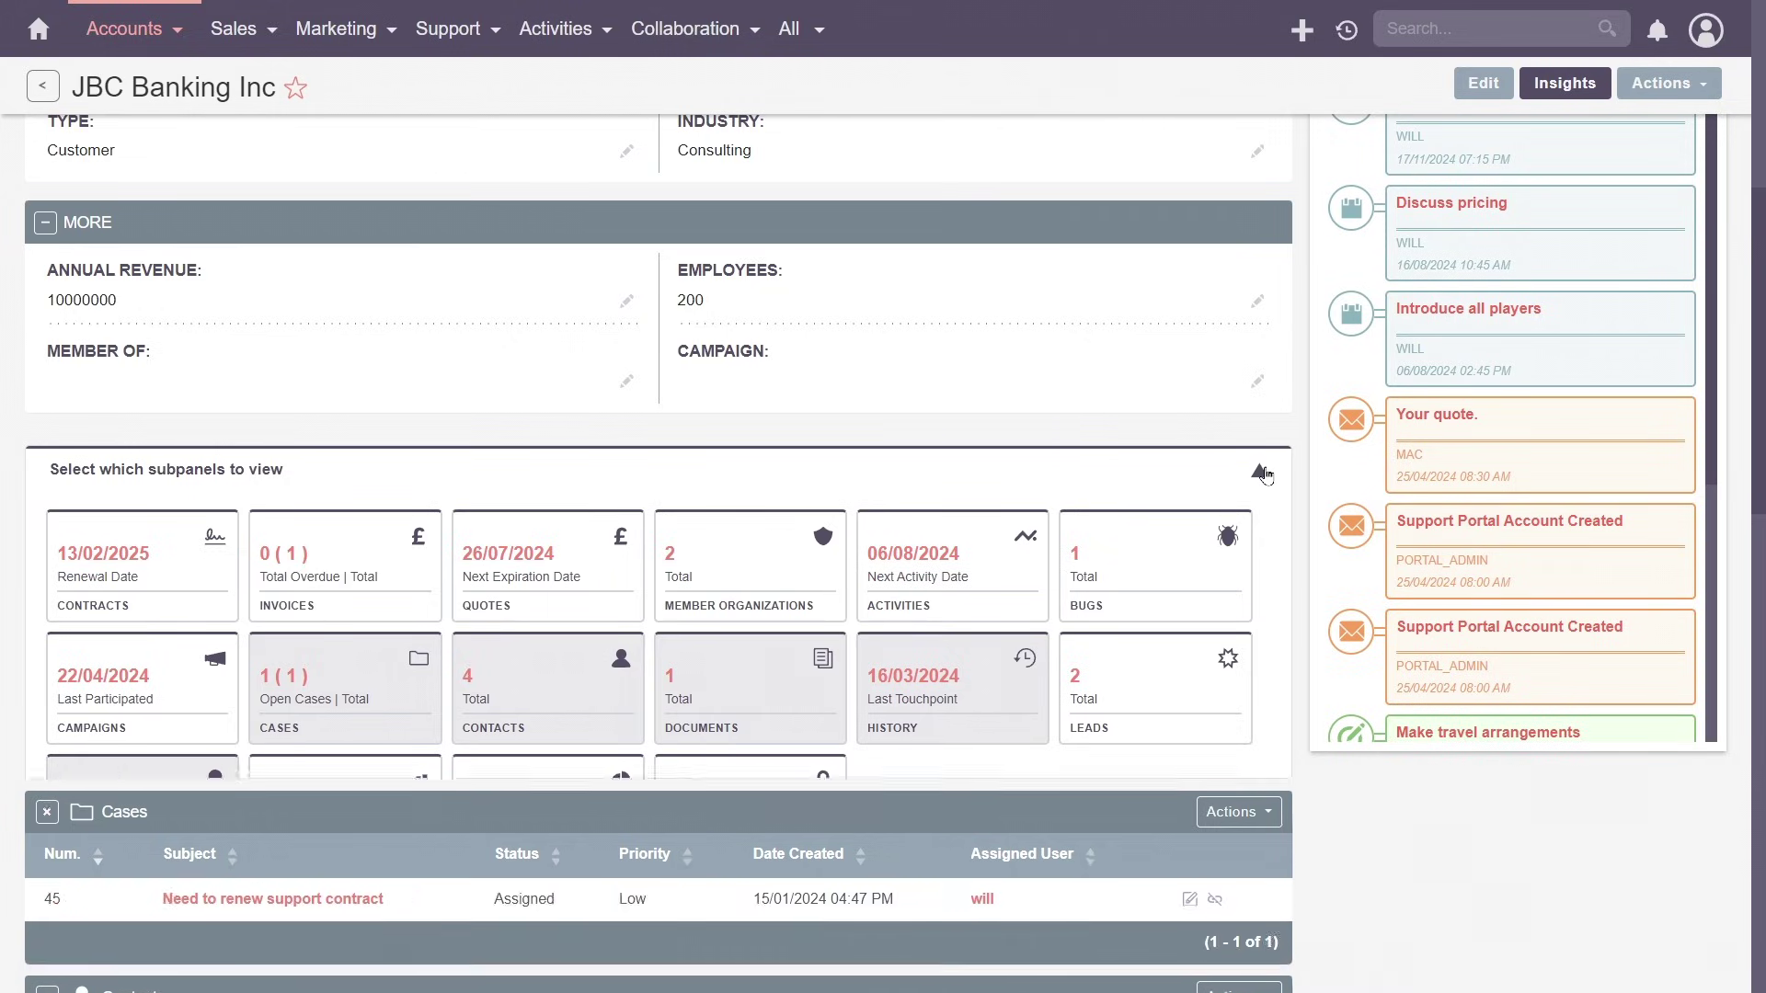
{"action": "scroll", "coordinate": [644, 460], "scroll_direction": "down", "scroll_amount": 2}
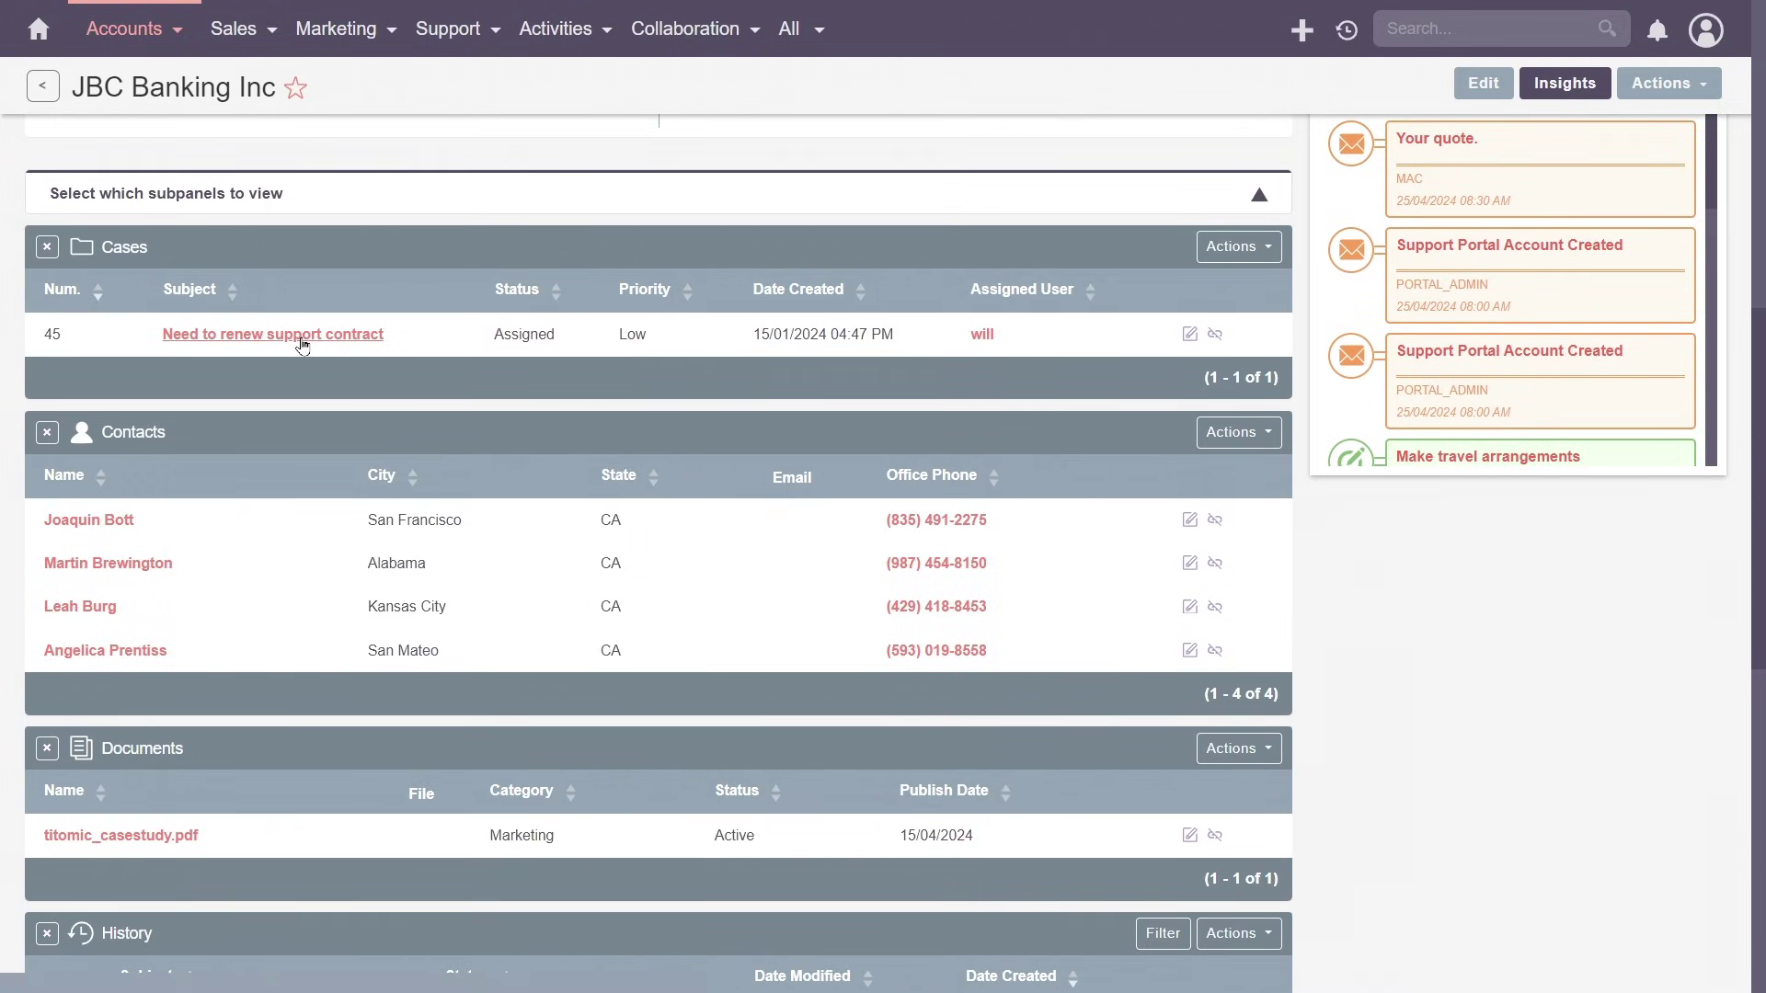
{"action": "scroll", "coordinate": [205, 402], "scroll_direction": "down", "scroll_amount": 2}
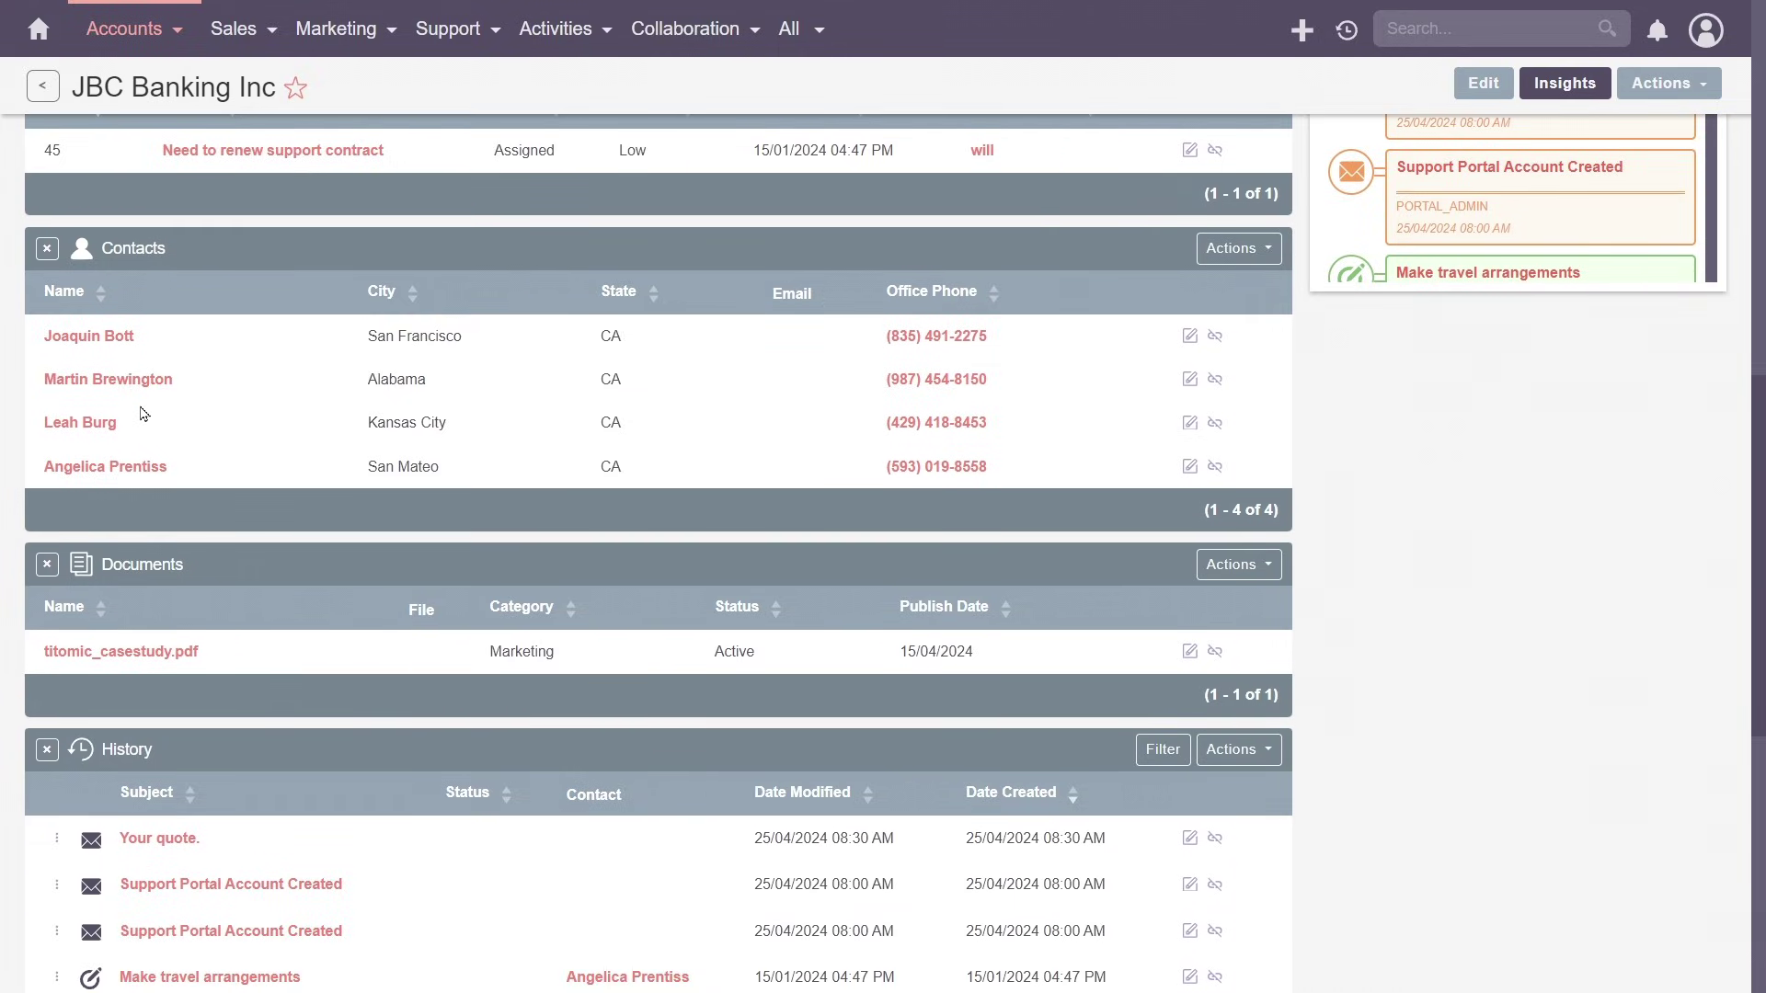
{"action": "scroll", "coordinate": [142, 414], "scroll_direction": "down", "scroll_amount": 2}
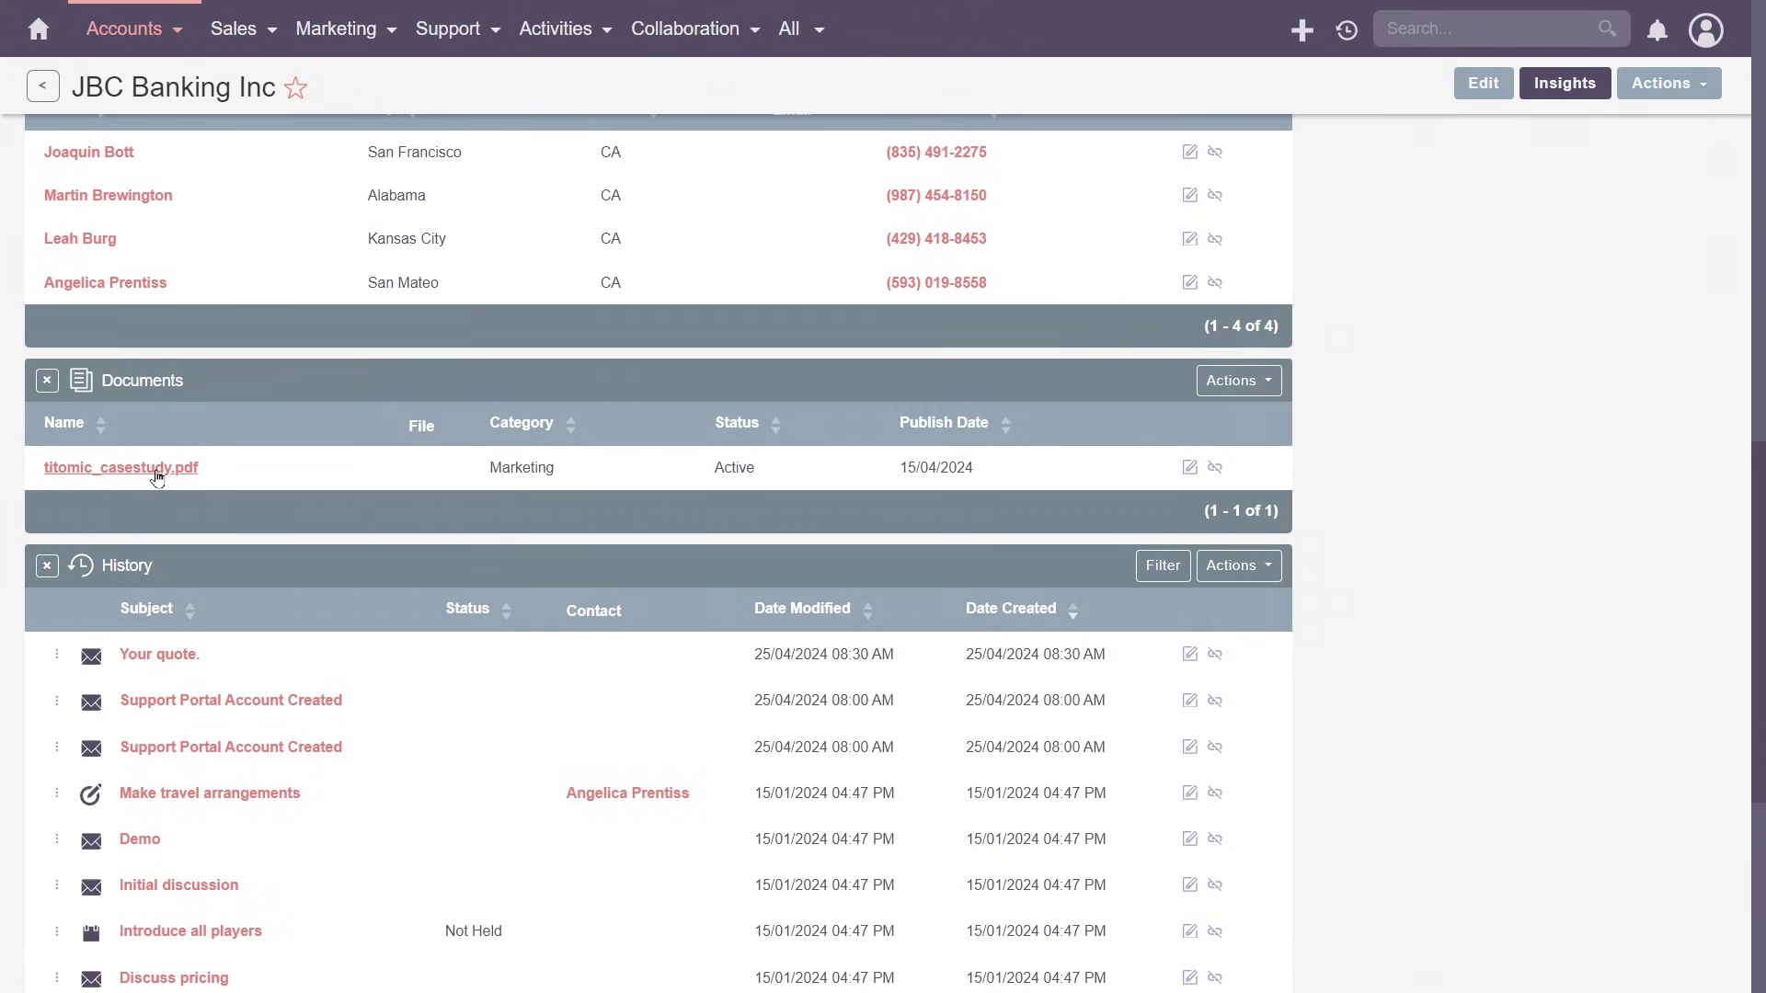
{"action": "scroll", "coordinate": [156, 476], "scroll_direction": "down", "scroll_amount": 4}
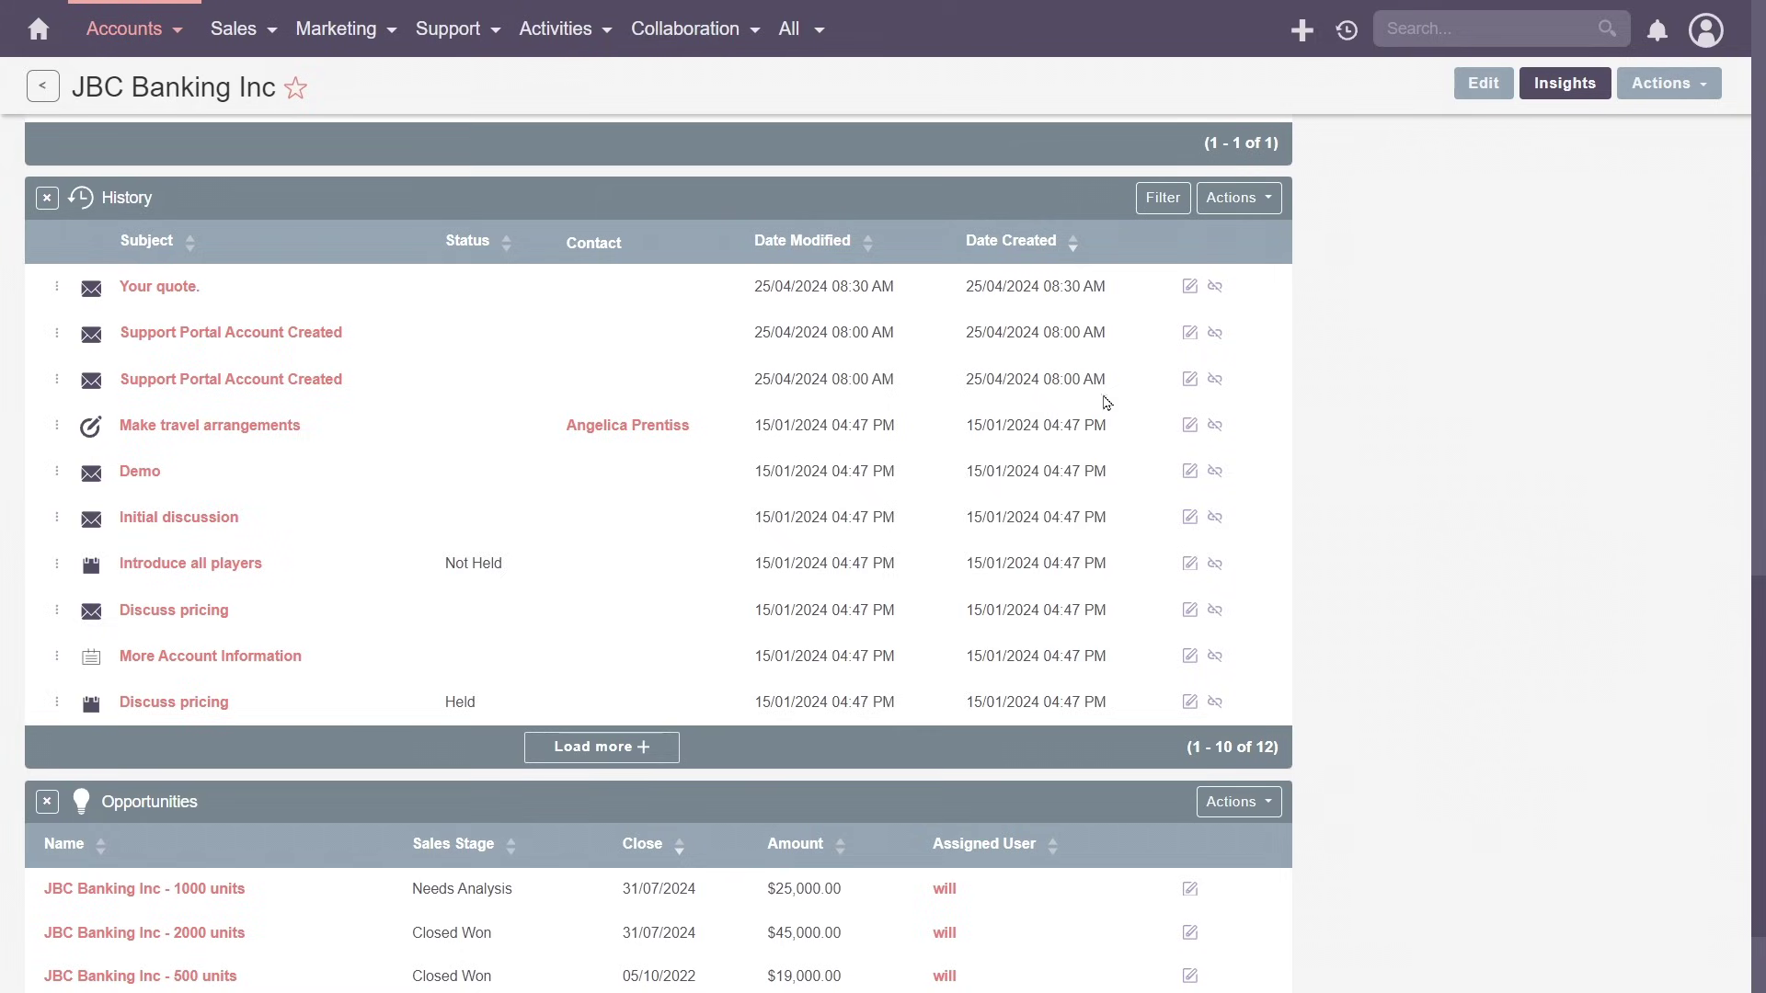
{"action": "left_click", "coordinate": [1235, 198]}
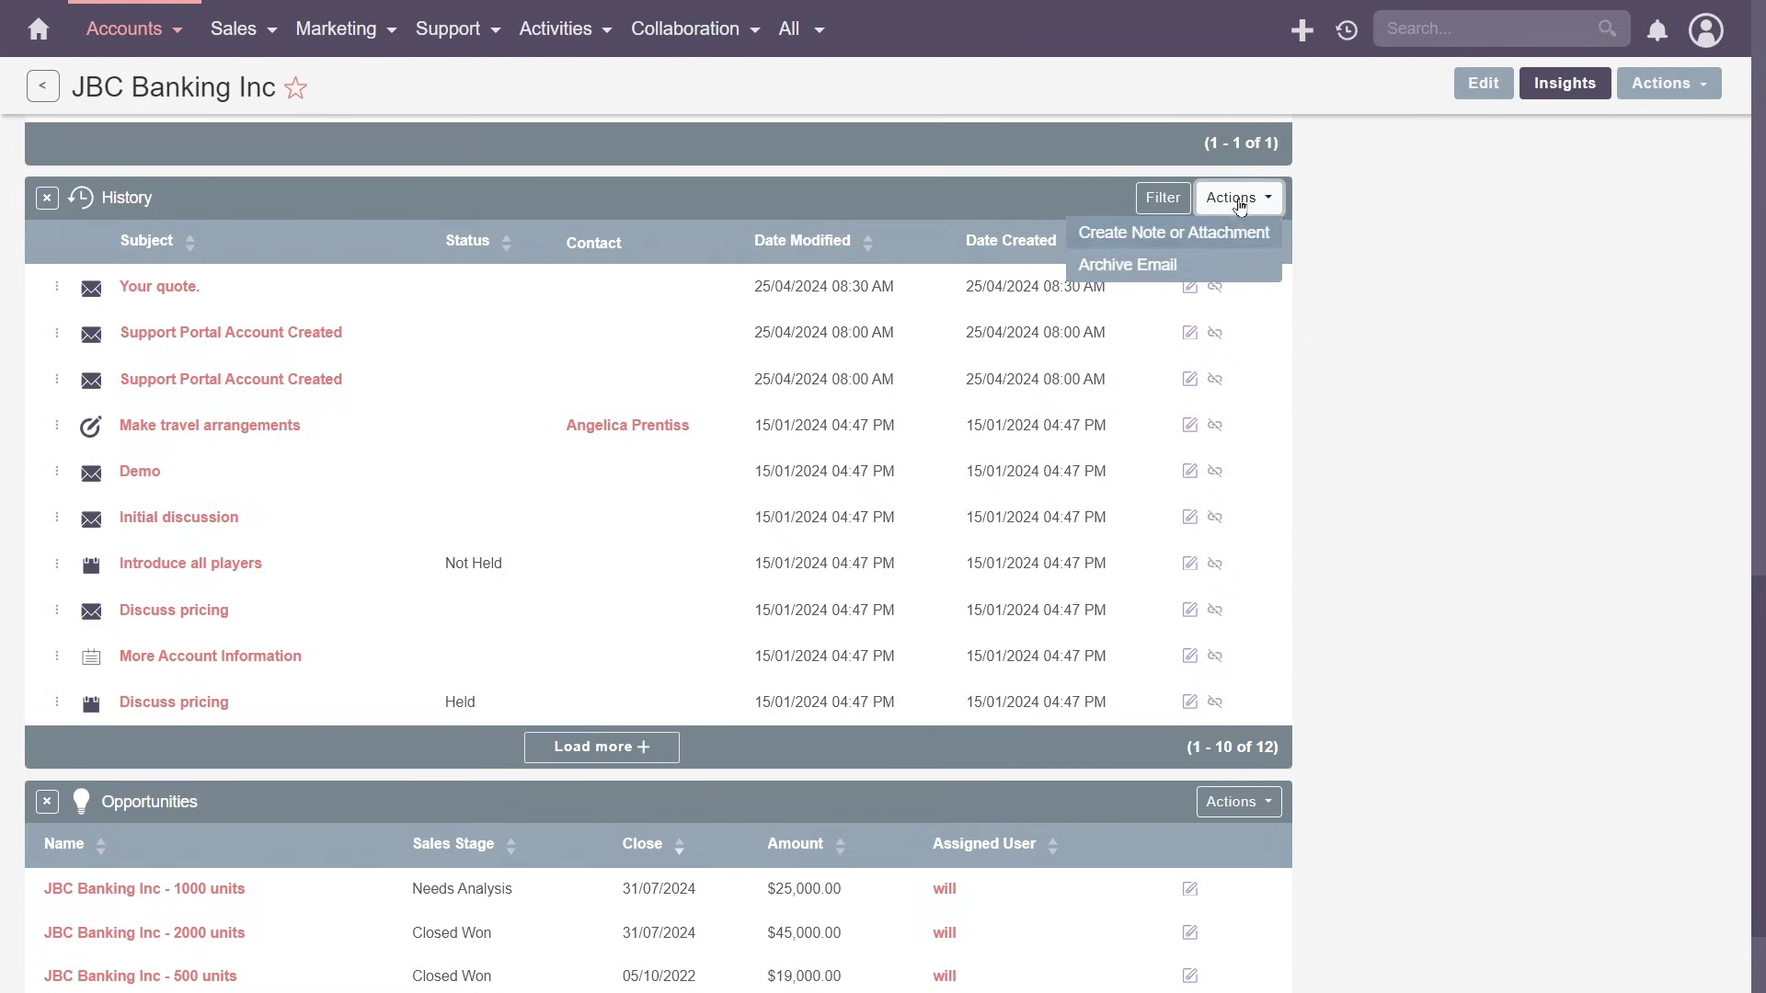
{"action": "left_click", "coordinate": [767, 470]}
{"action": "scroll", "coordinate": [538, 497], "scroll_direction": "down", "scroll_amount": 2}
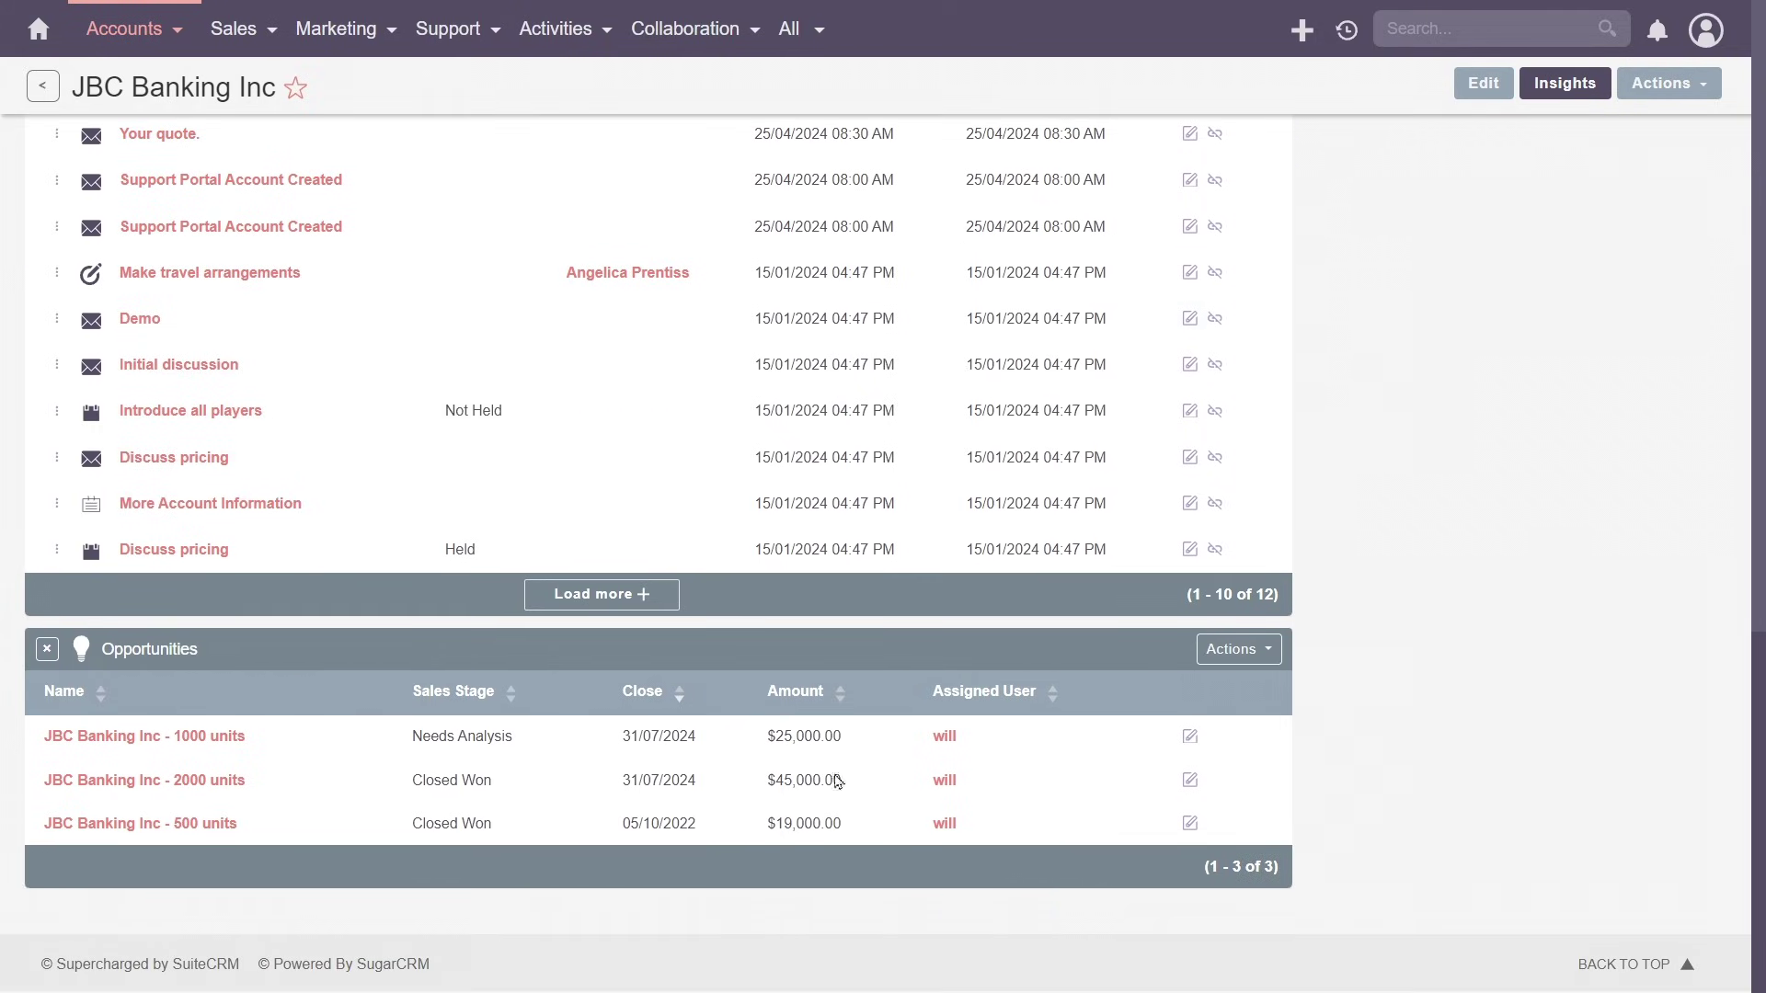
{"action": "scroll", "coordinate": [654, 731], "scroll_direction": "up", "scroll_amount": 14}
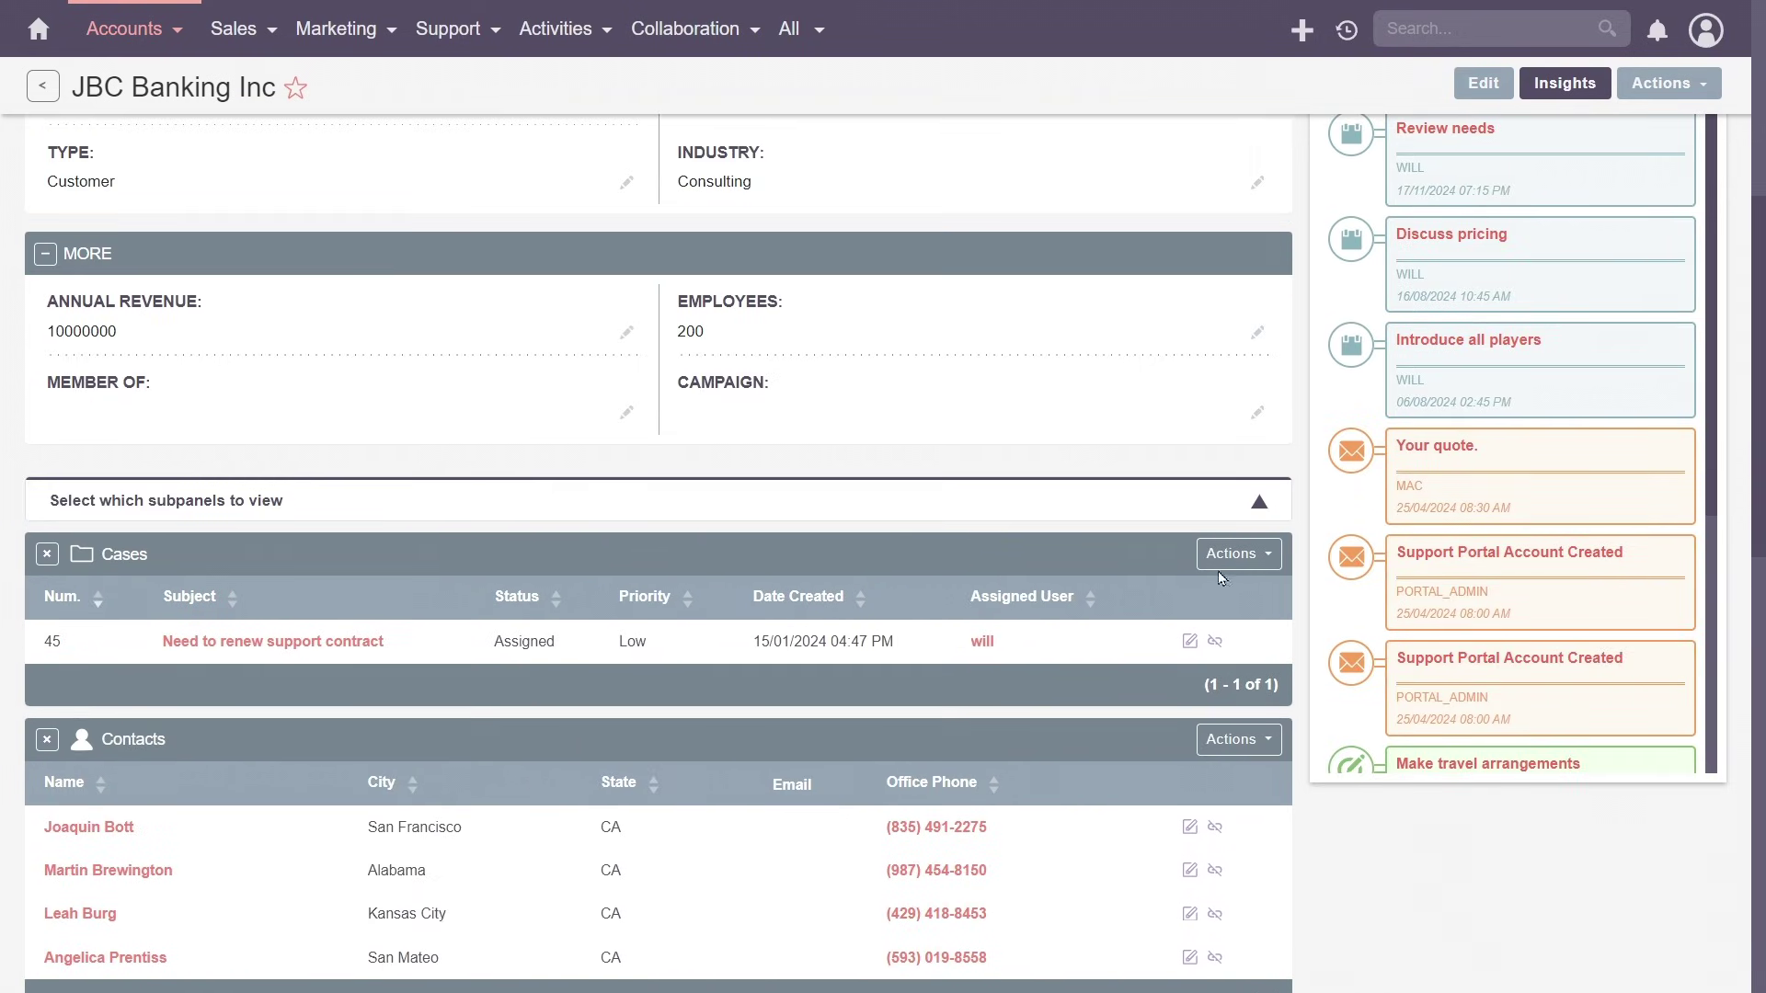
- Hide the open related-record subpanels on JBC Banking Inc and return to the top of the record
{"action": "left_click", "coordinate": [1259, 501]}
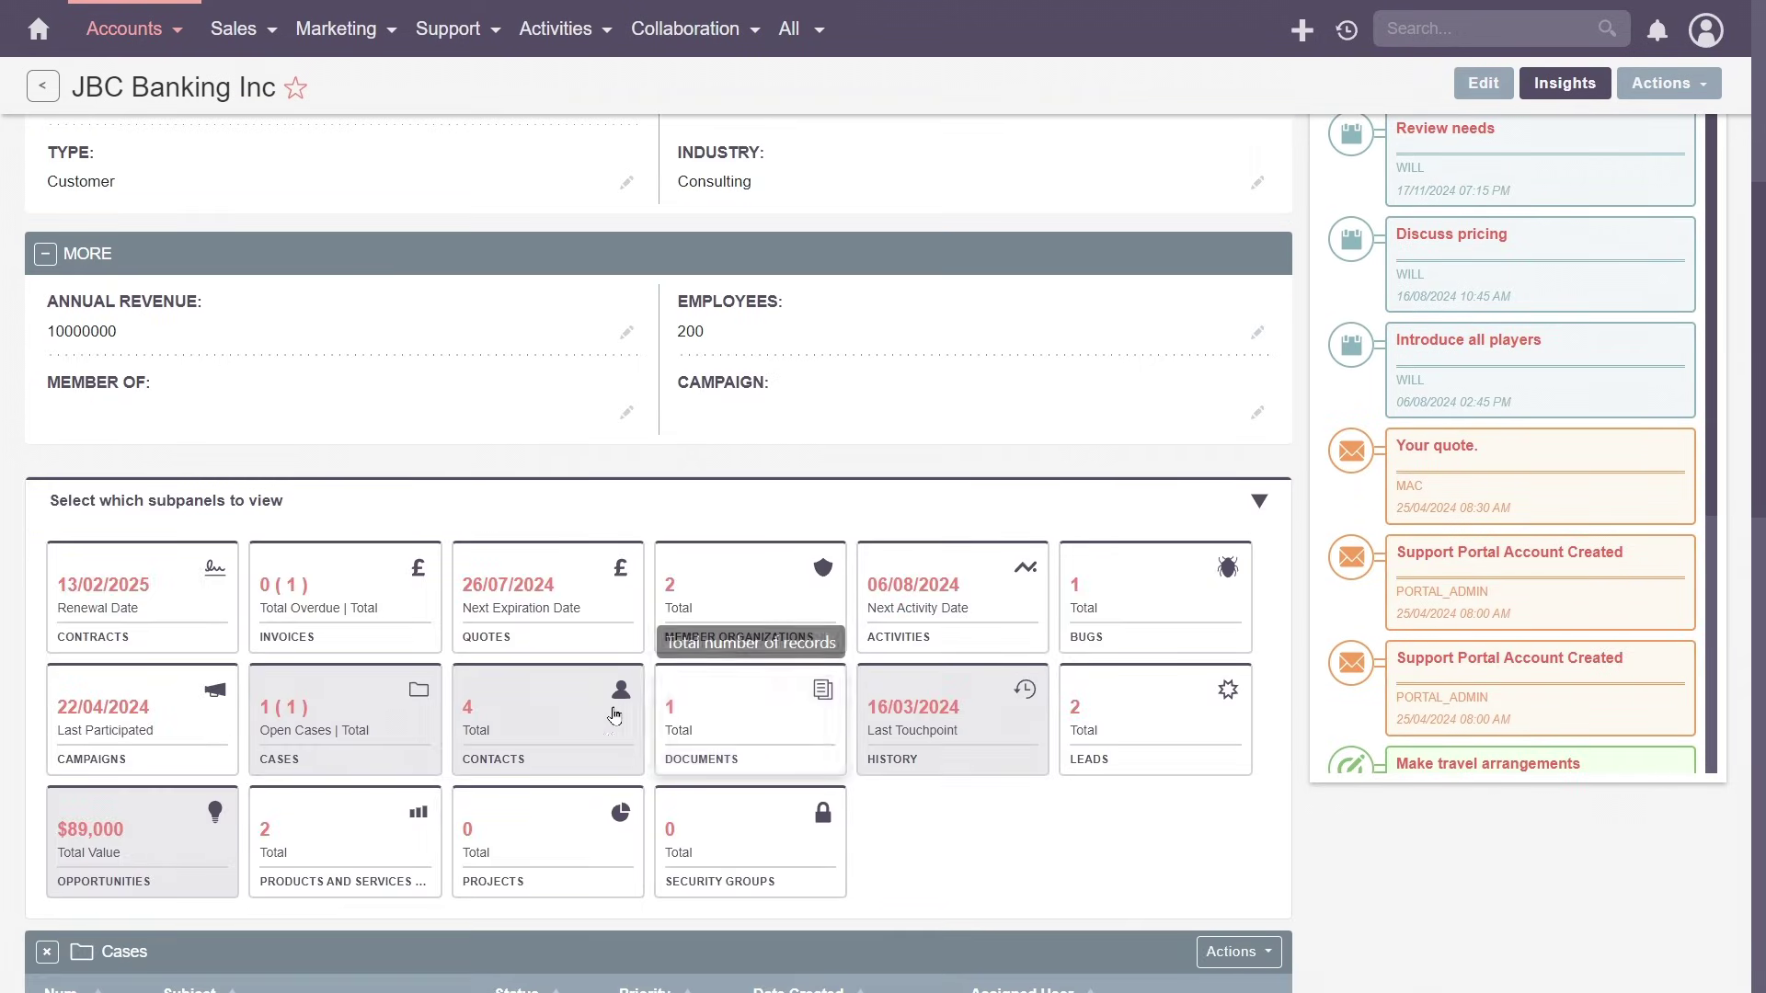
{"action": "left_click", "coordinate": [614, 714]}
{"action": "left_click", "coordinate": [355, 726]}
{"action": "left_click", "coordinate": [161, 795]}
{"action": "left_click", "coordinate": [996, 631]}
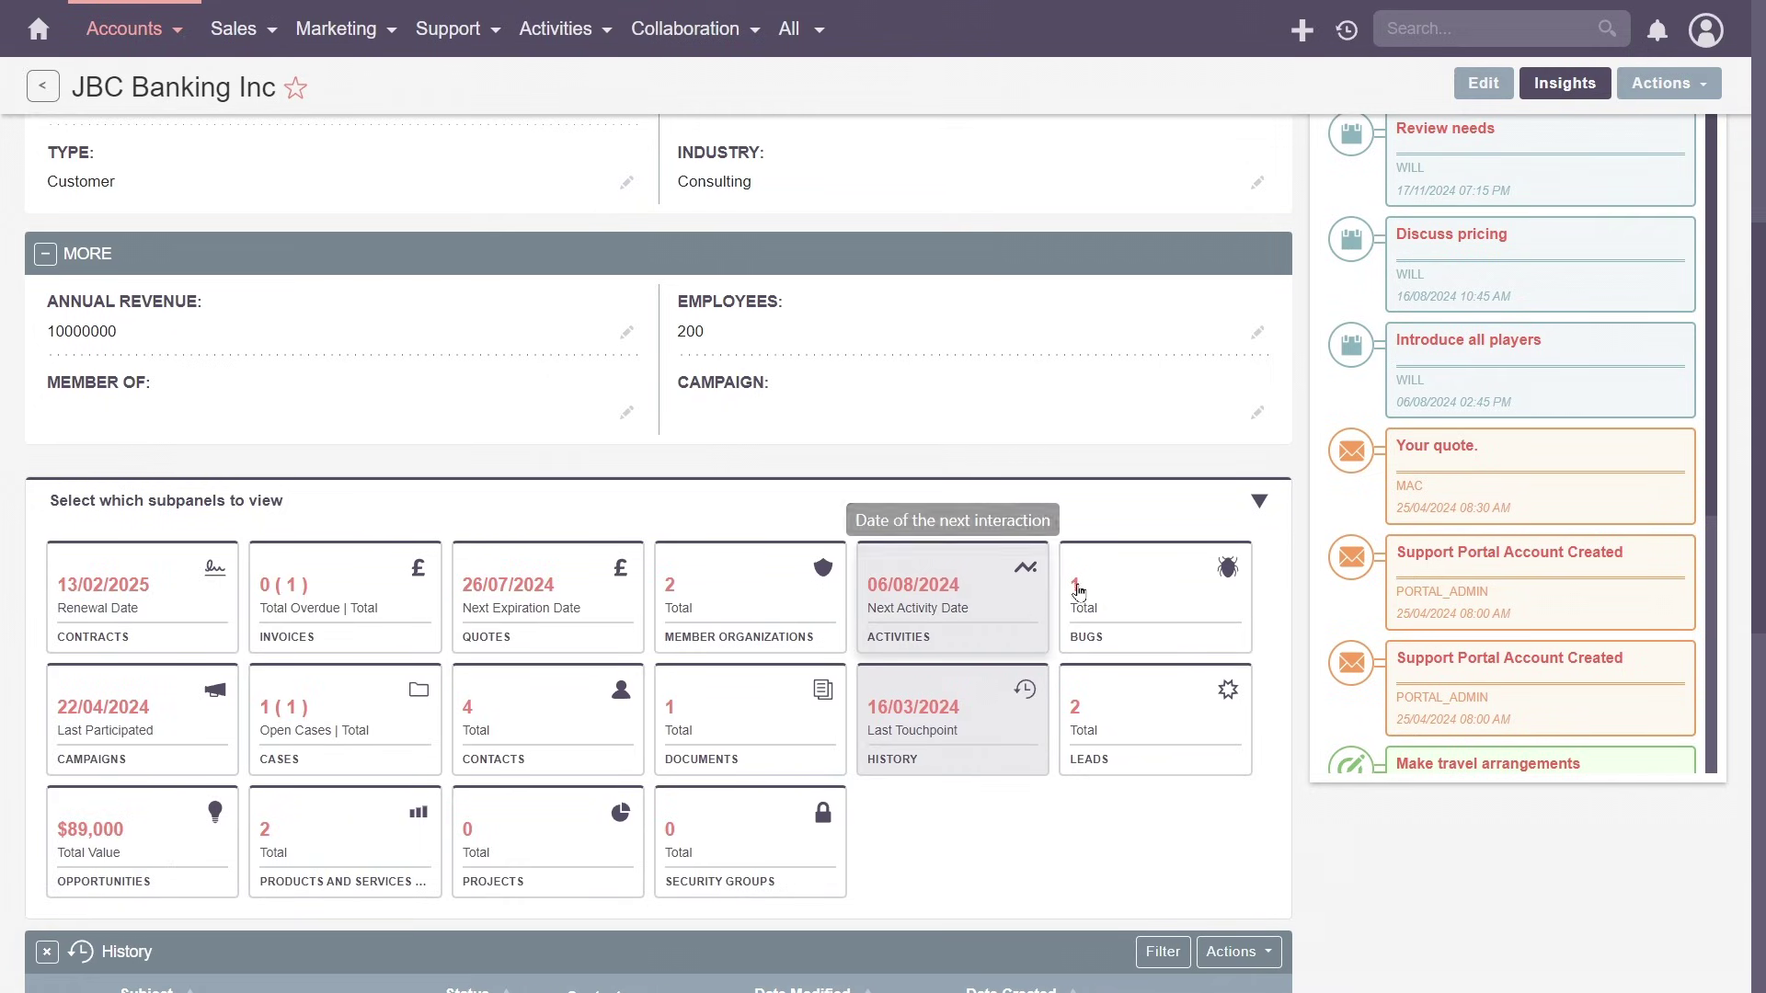
{"action": "left_click", "coordinate": [1257, 501]}
{"action": "scroll", "coordinate": [1250, 510], "scroll_direction": "down", "scroll_amount": 5}
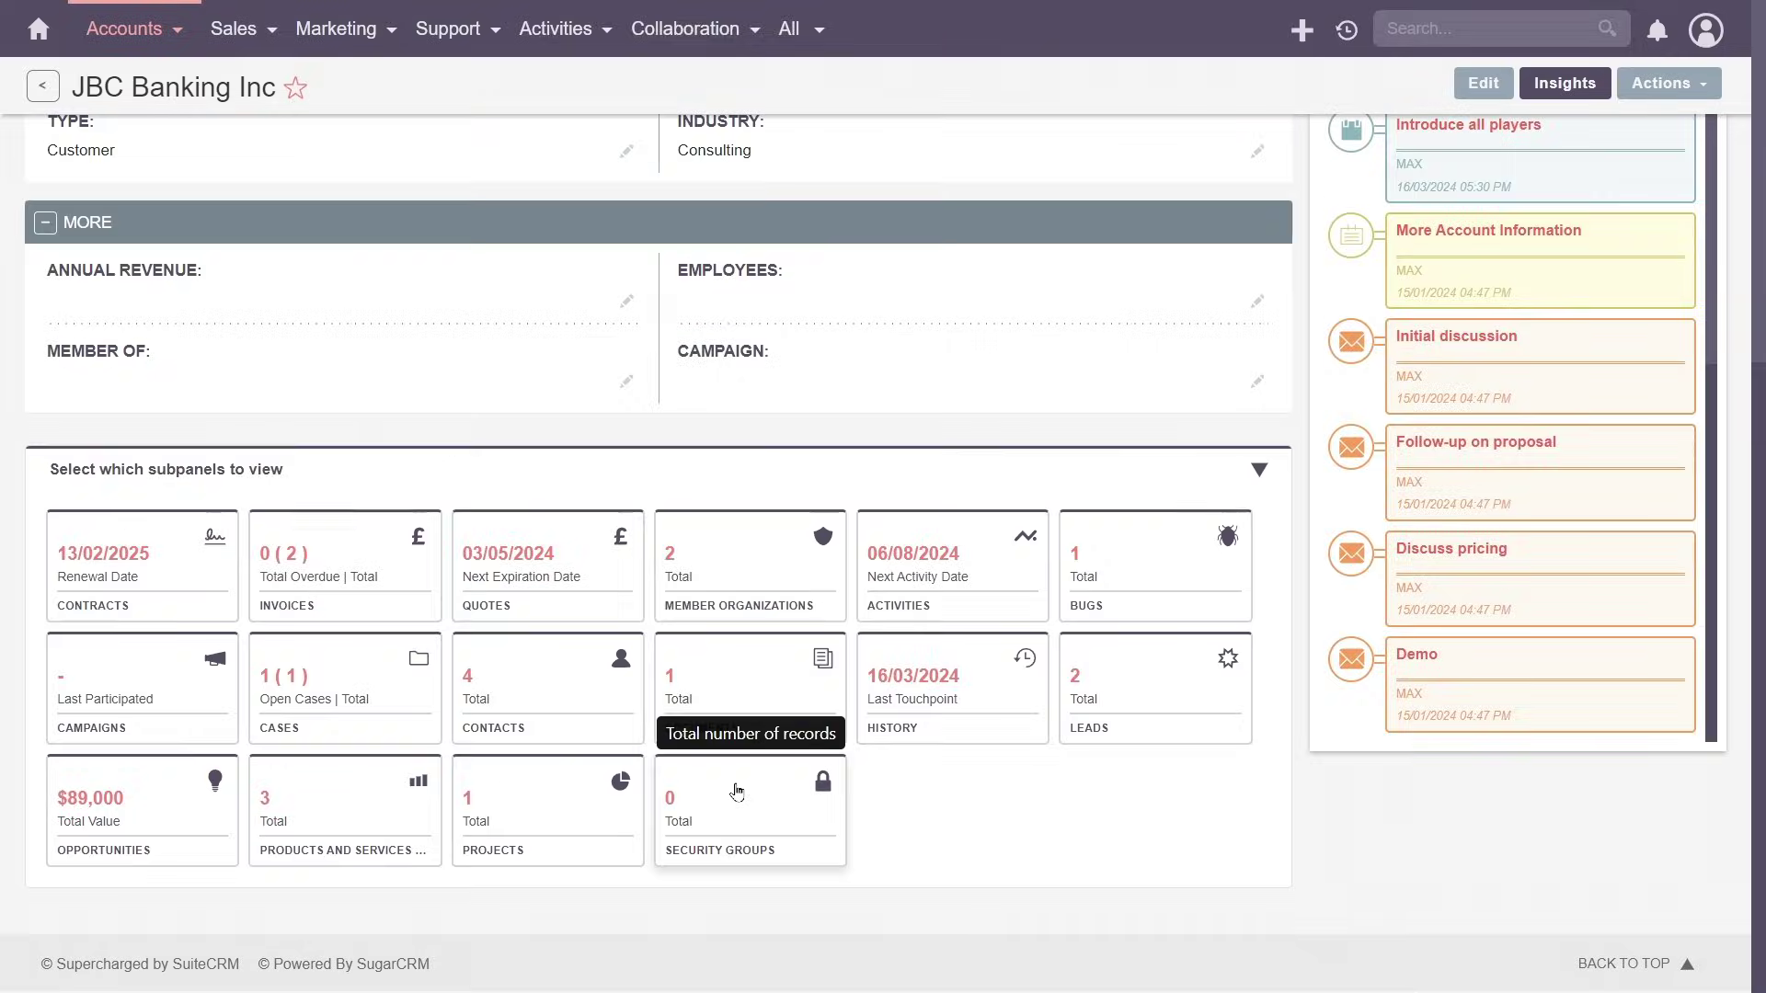
{"action": "scroll", "coordinate": [735, 791], "scroll_direction": "up", "scroll_amount": 6}
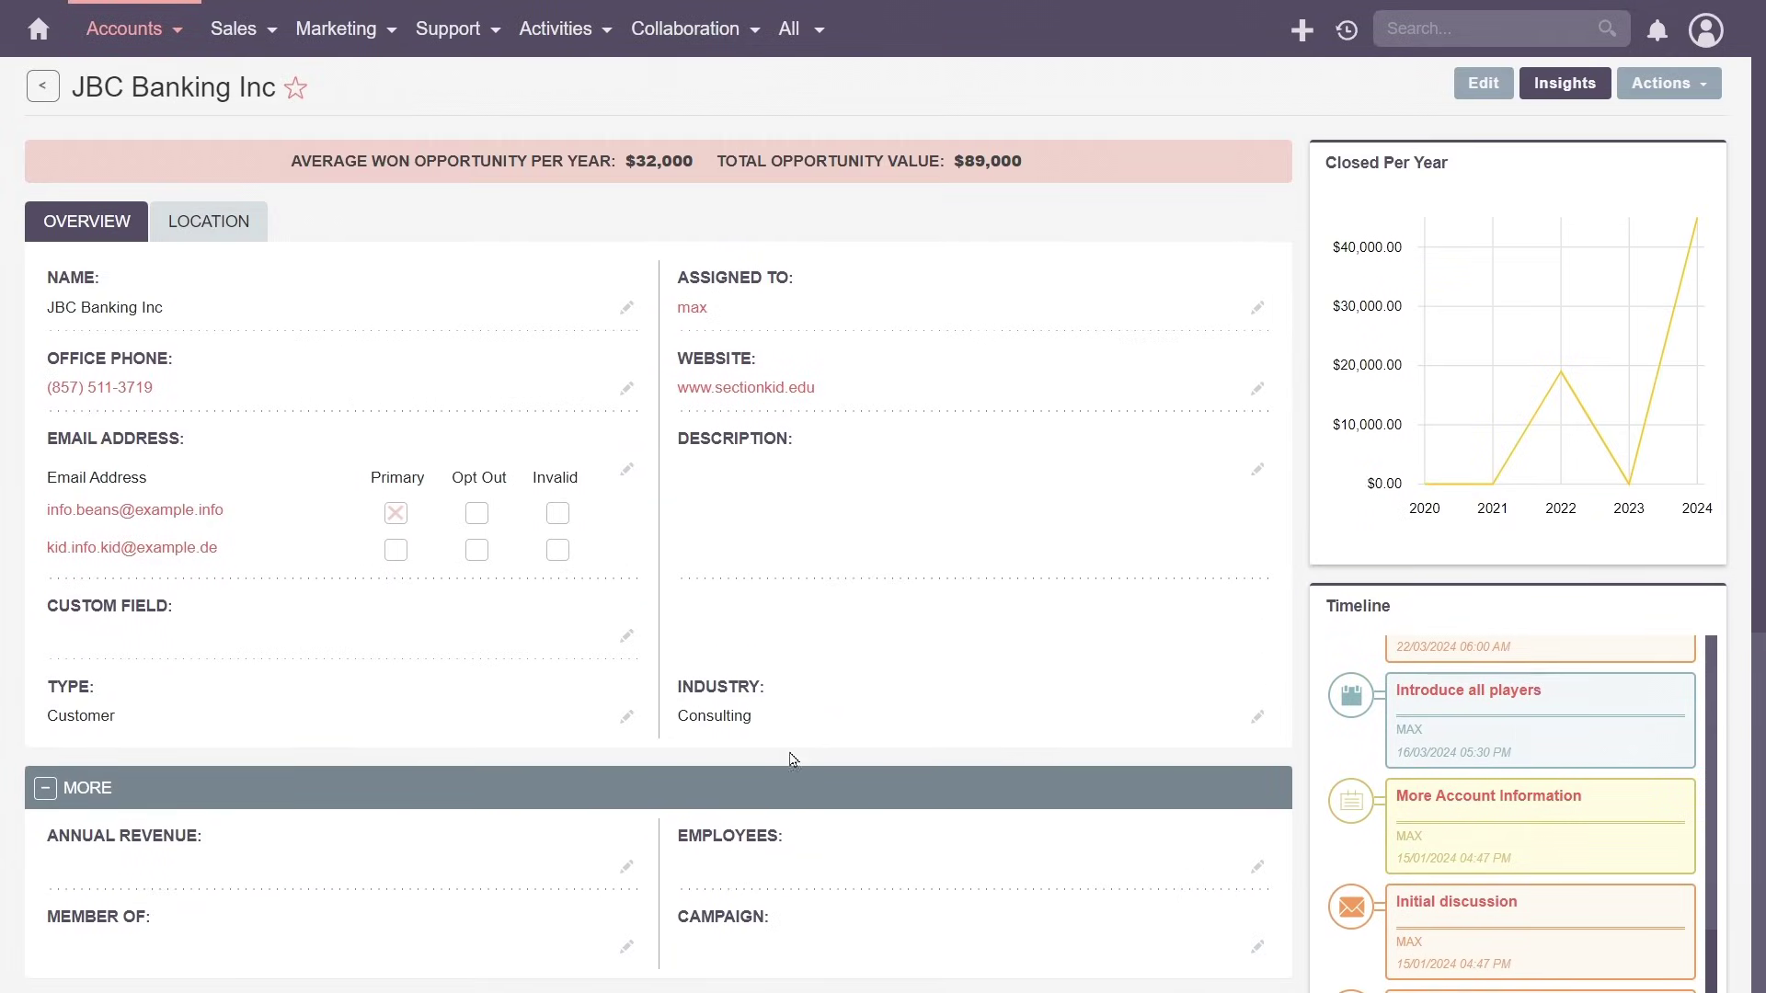
- Open the JBC Banking Inc Actions list and close it without choosing any entry
{"action": "left_click", "coordinate": [1665, 83]}
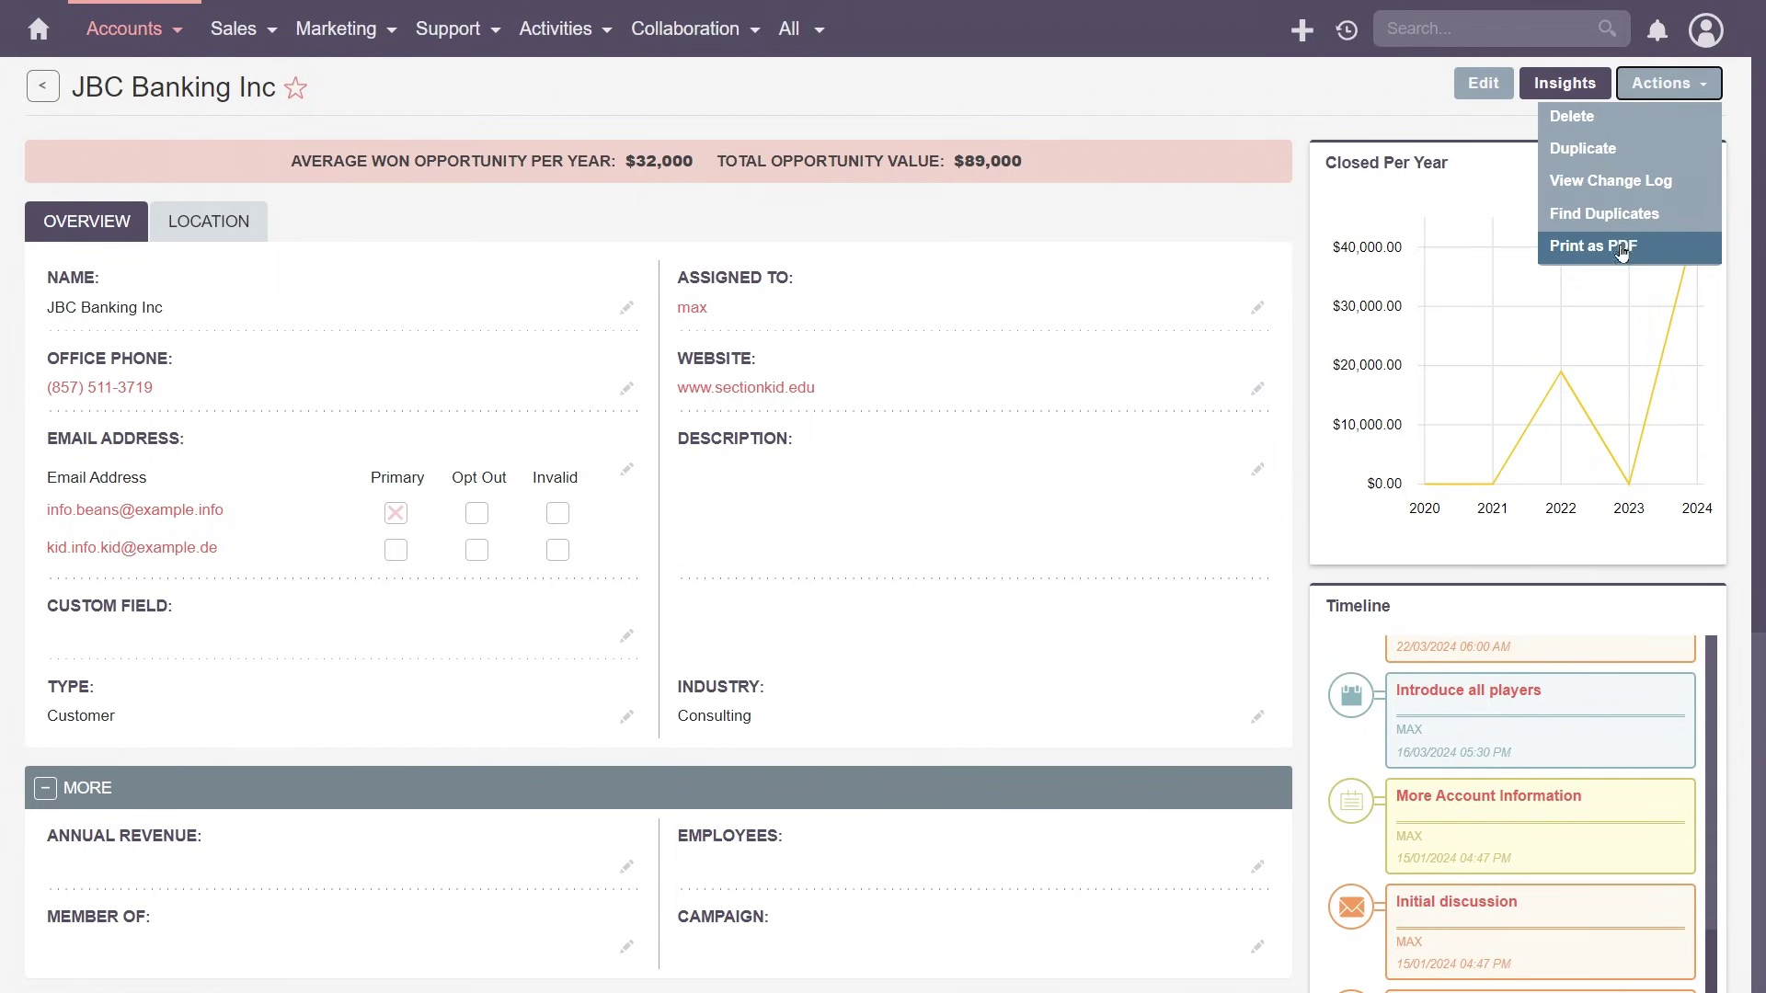
{"action": "left_click", "coordinate": [1663, 87]}
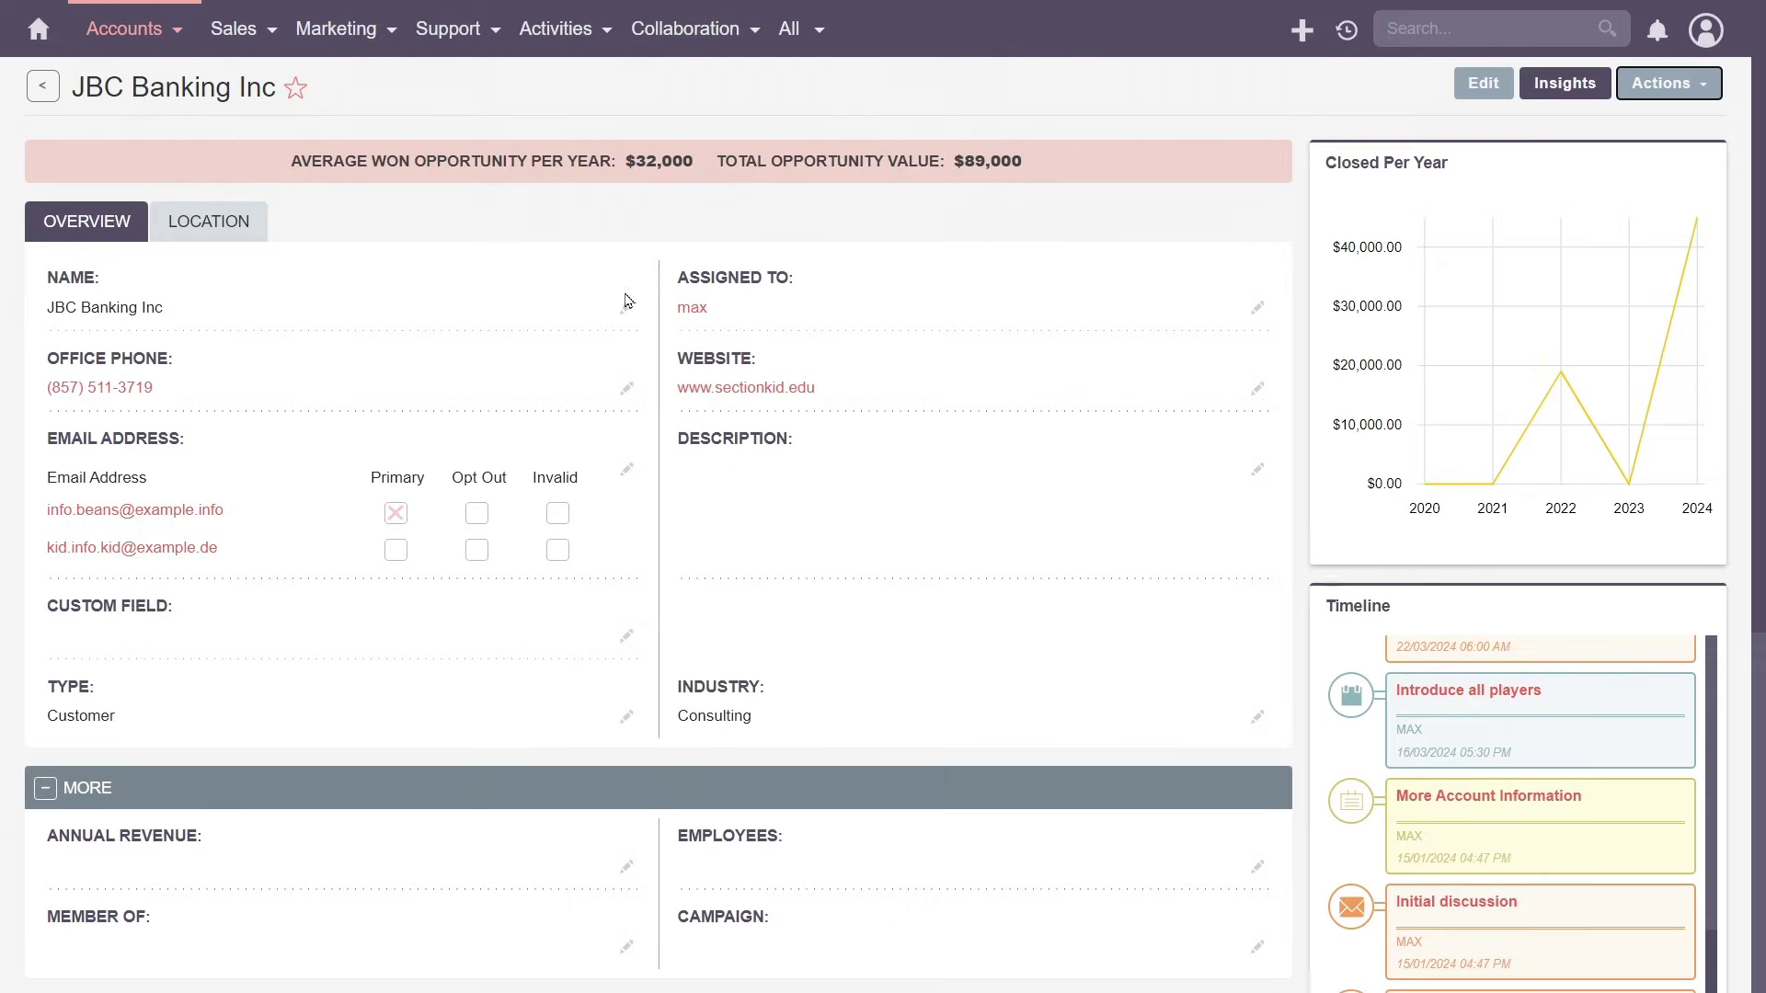
- Open the Contacts subpanel on JBC Banking Inc, listing its four linked contacts
{"action": "scroll", "coordinate": [629, 300], "scroll_direction": "down", "scroll_amount": 6}
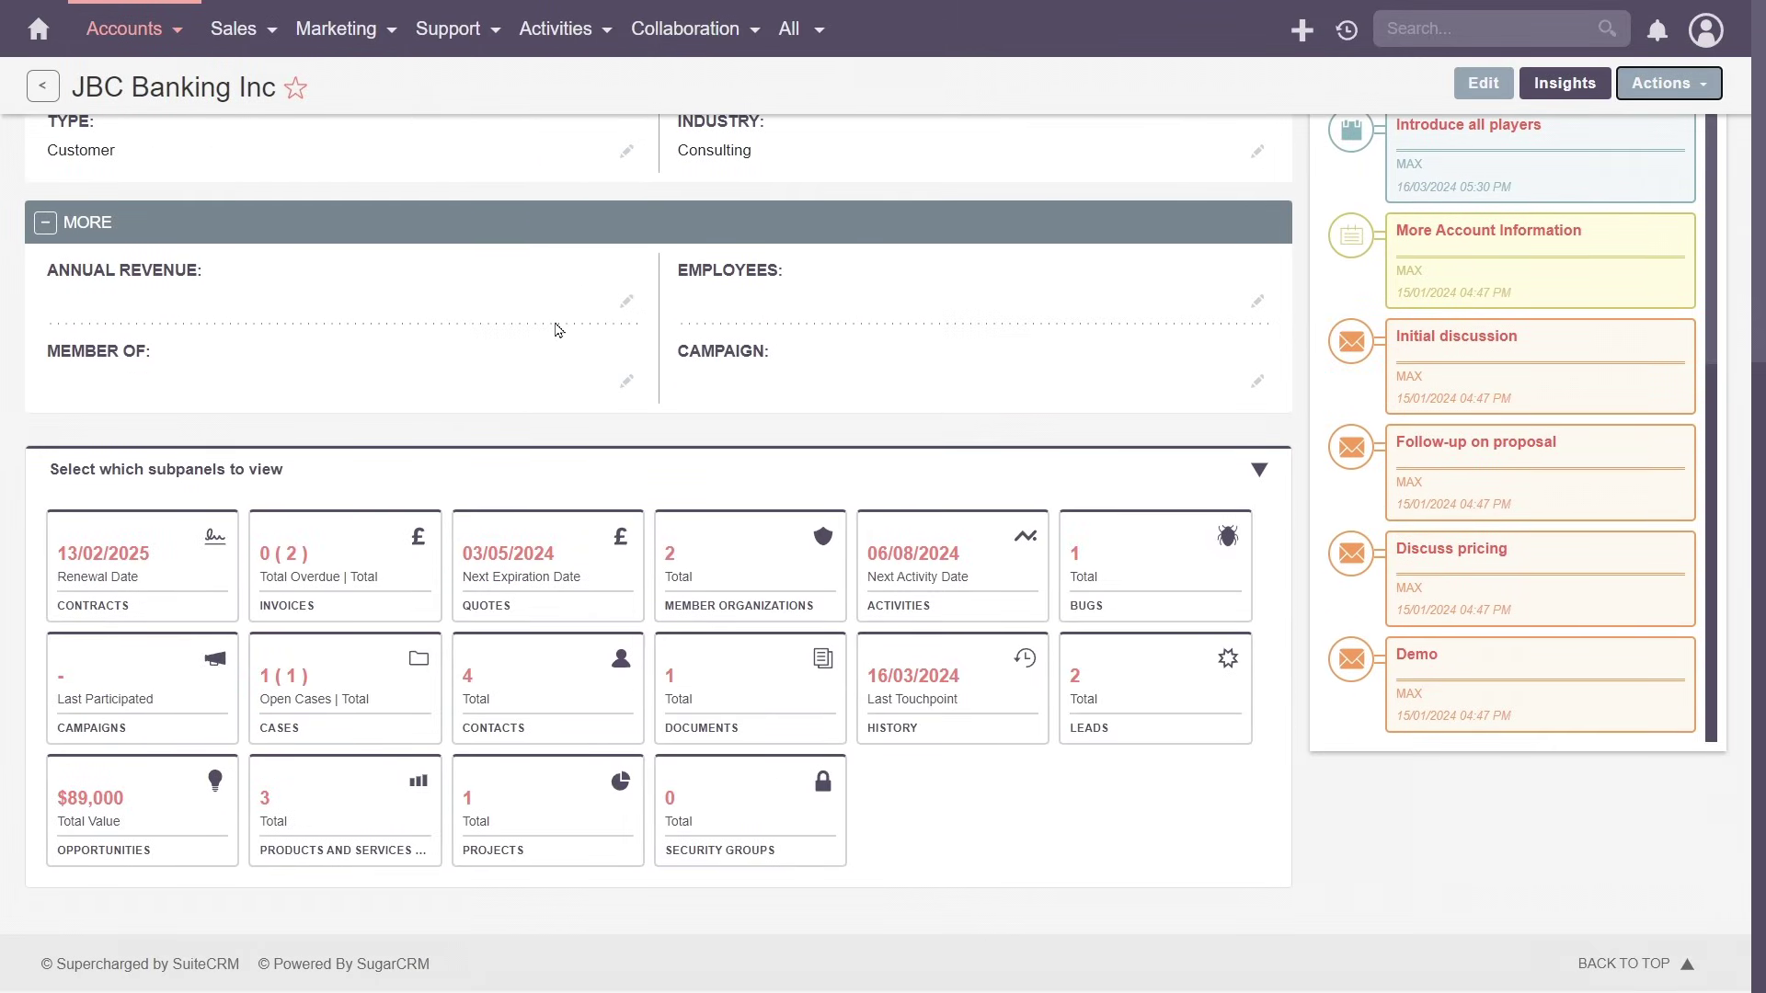
{"action": "left_click", "coordinate": [552, 681]}
{"action": "scroll", "coordinate": [533, 699], "scroll_direction": "down", "scroll_amount": 3}
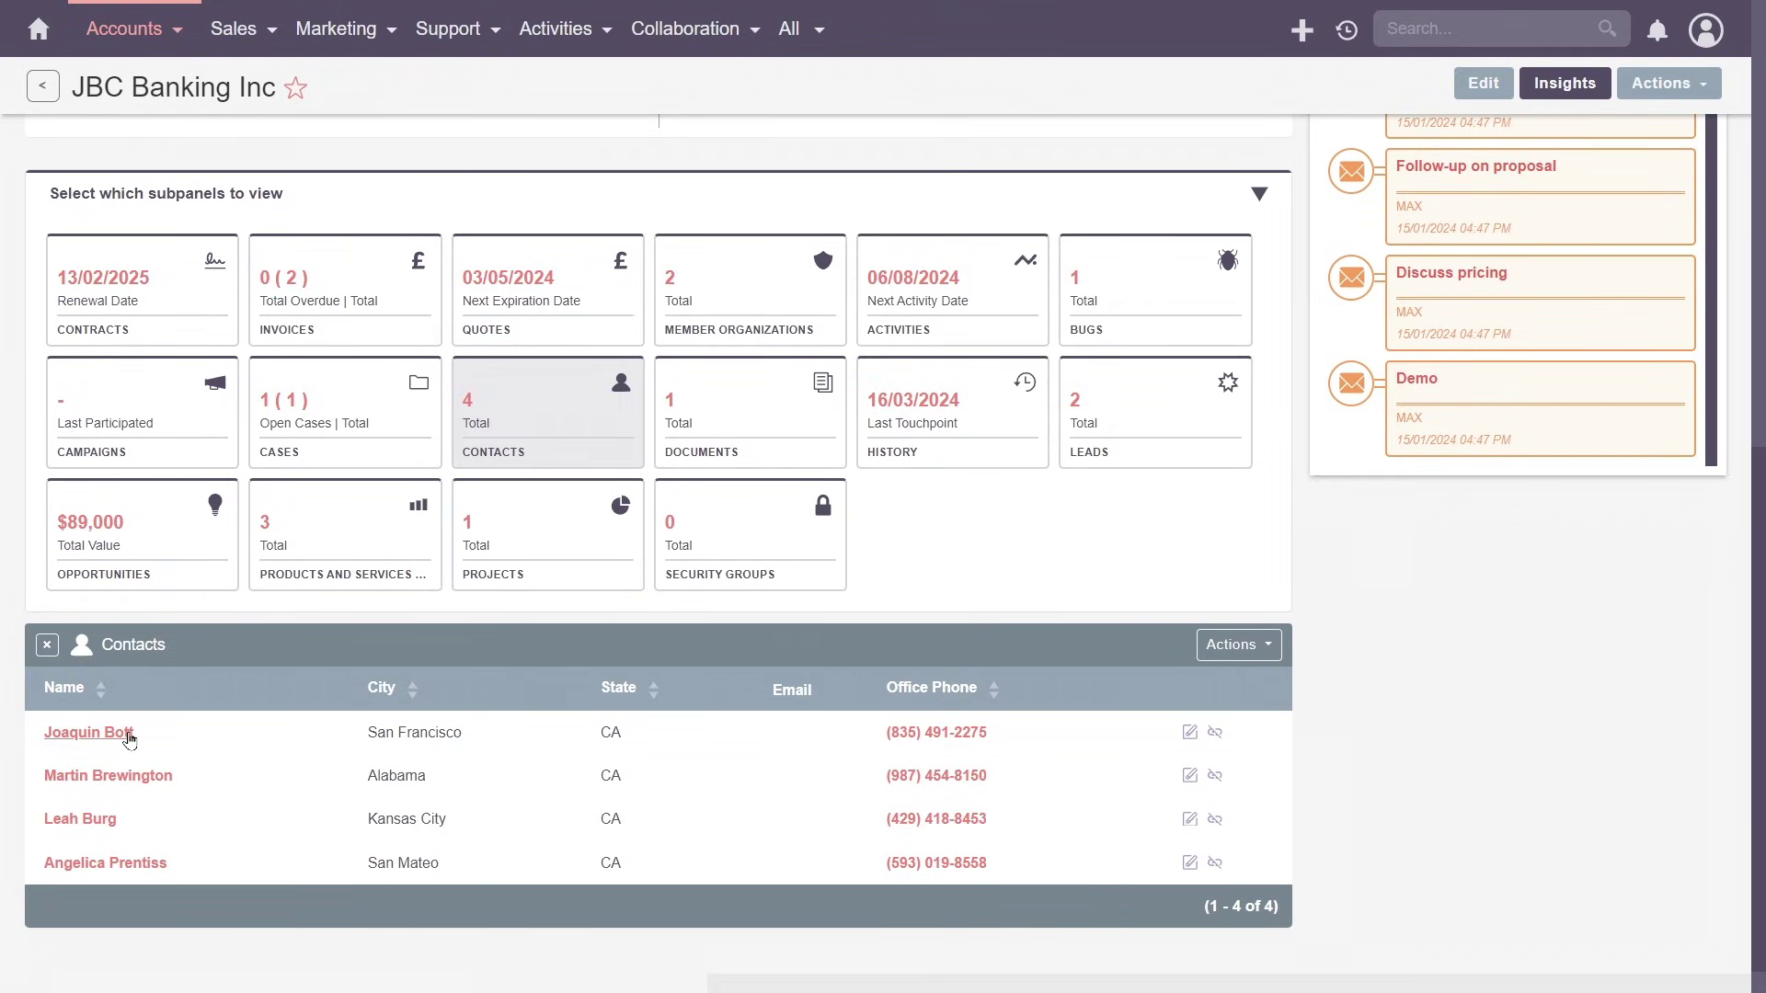
{"action": "scroll", "coordinate": [258, 662], "scroll_direction": "up", "scroll_amount": 6}
- Go to Sales > Contacts > View Contacts to list all 202 contacts
{"action": "mouse_move", "coordinate": [253, 56]}
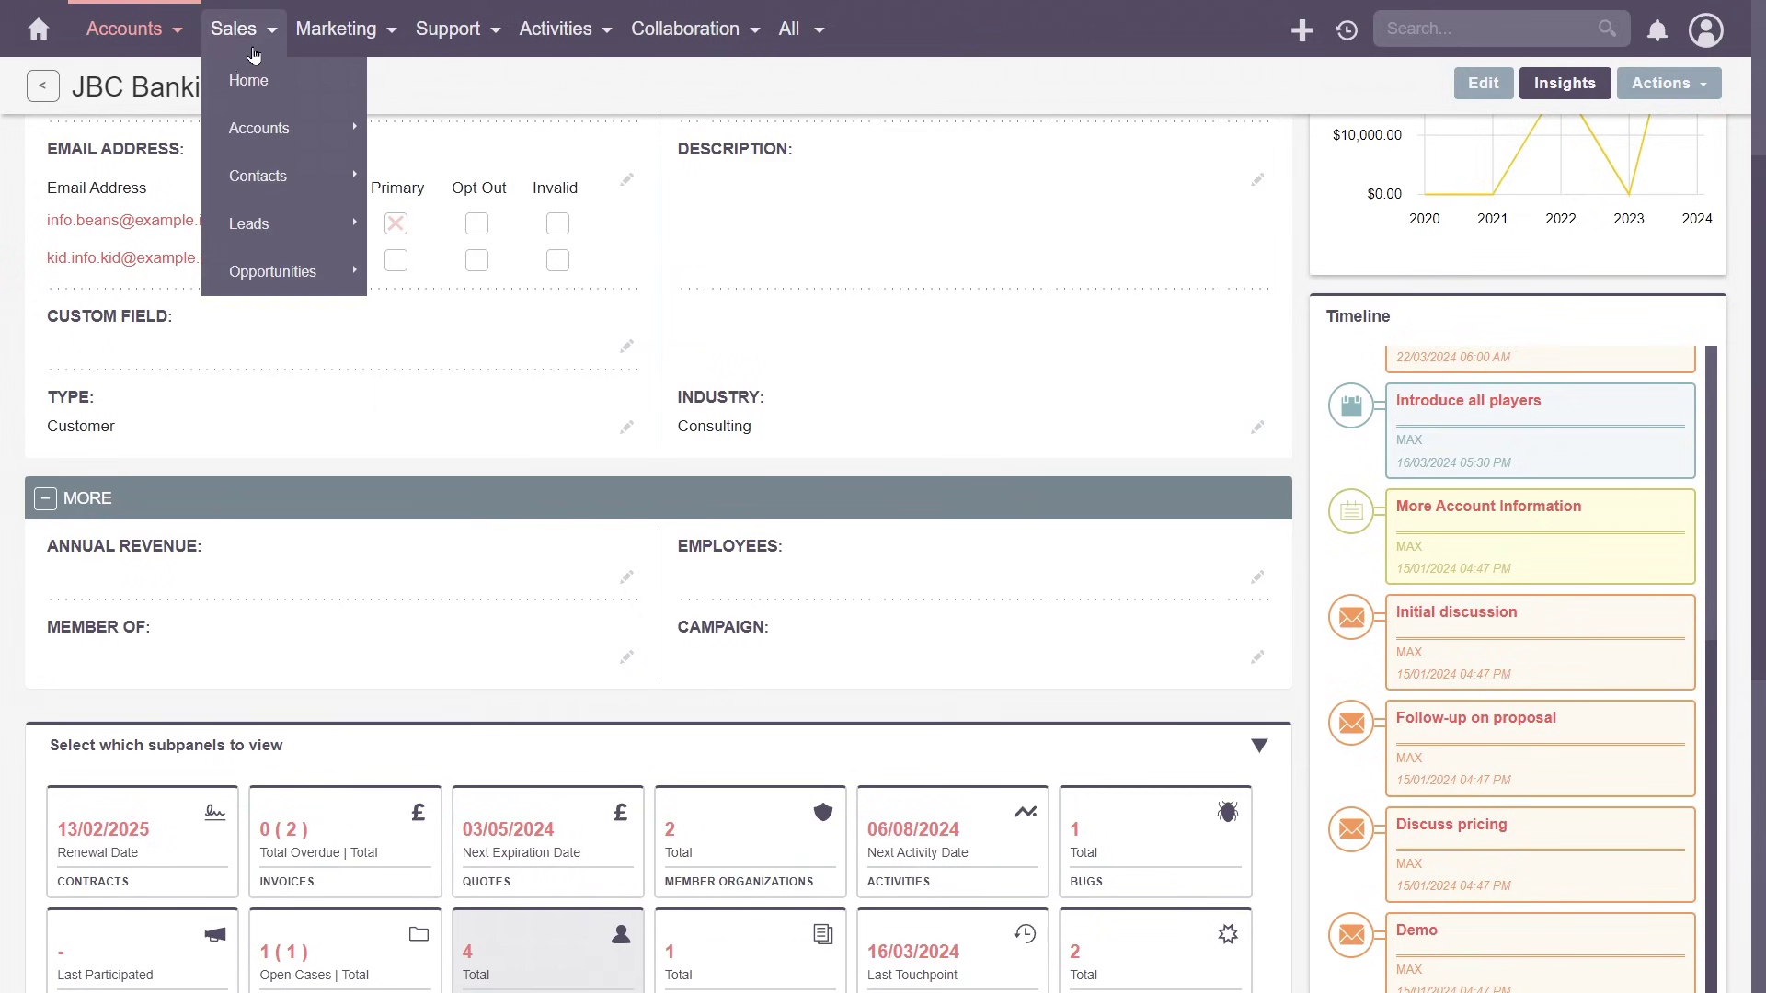
{"action": "mouse_move", "coordinate": [312, 176]}
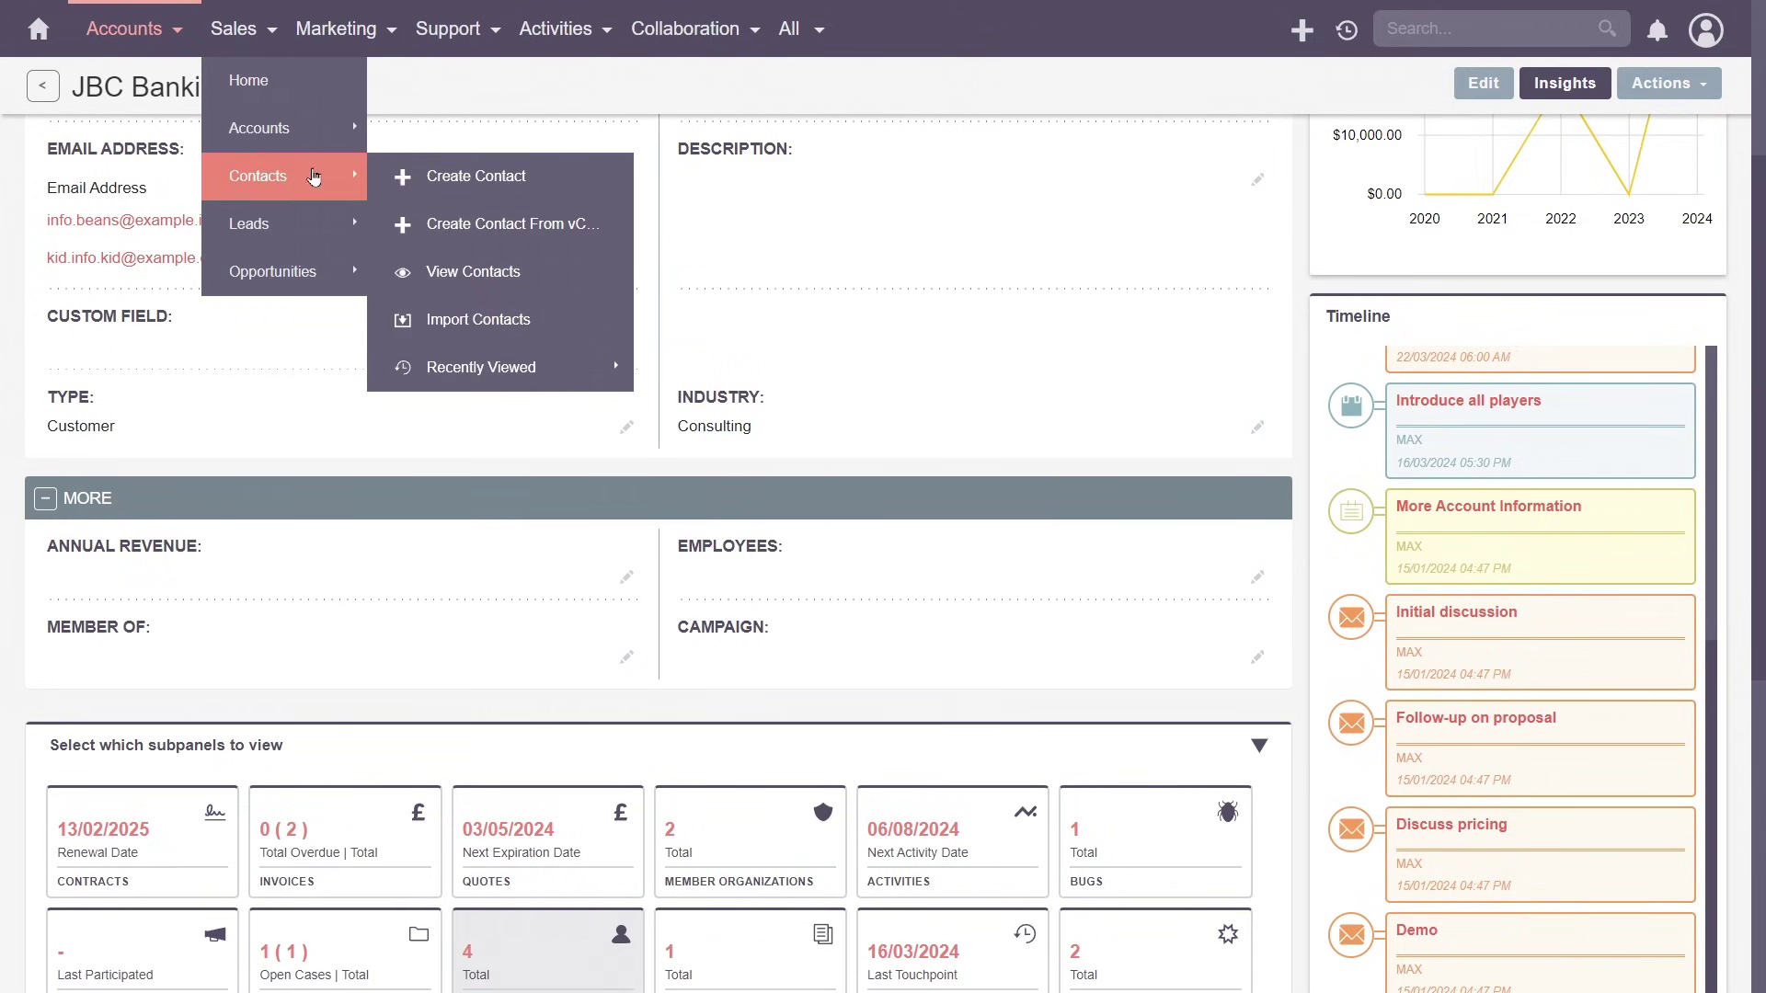
{"action": "left_click", "coordinate": [496, 275]}
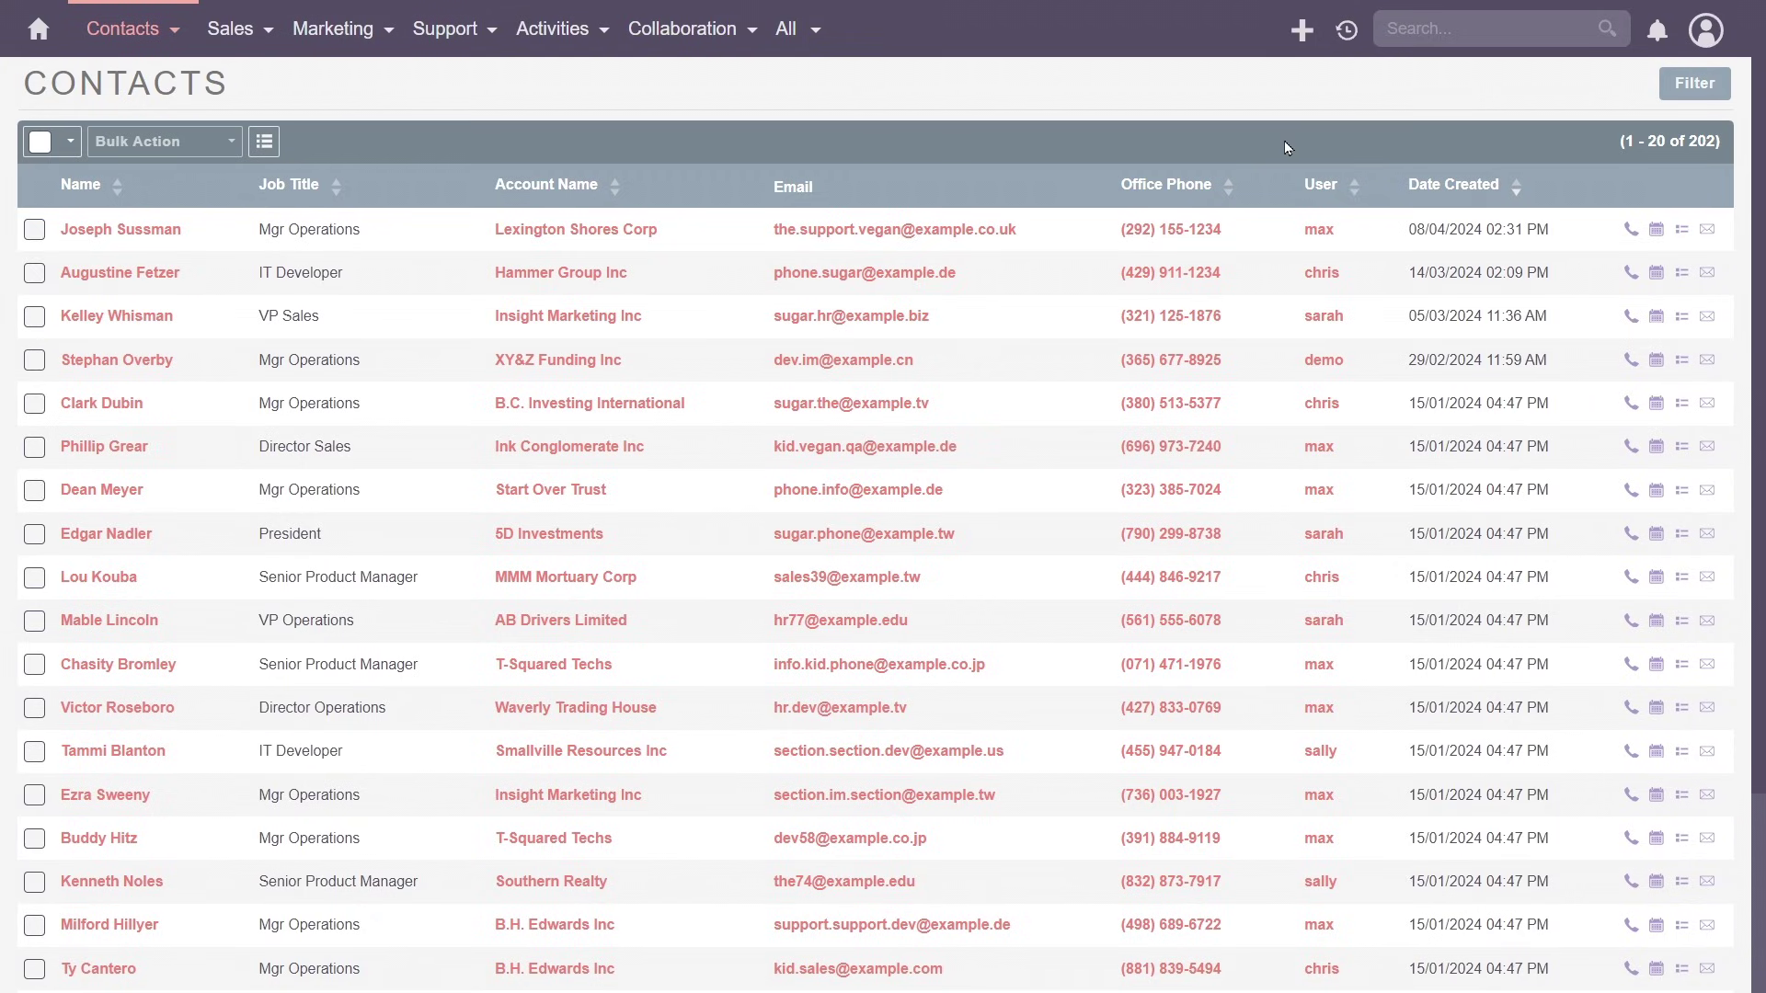
{"action": "left_click", "coordinate": [1692, 94]}
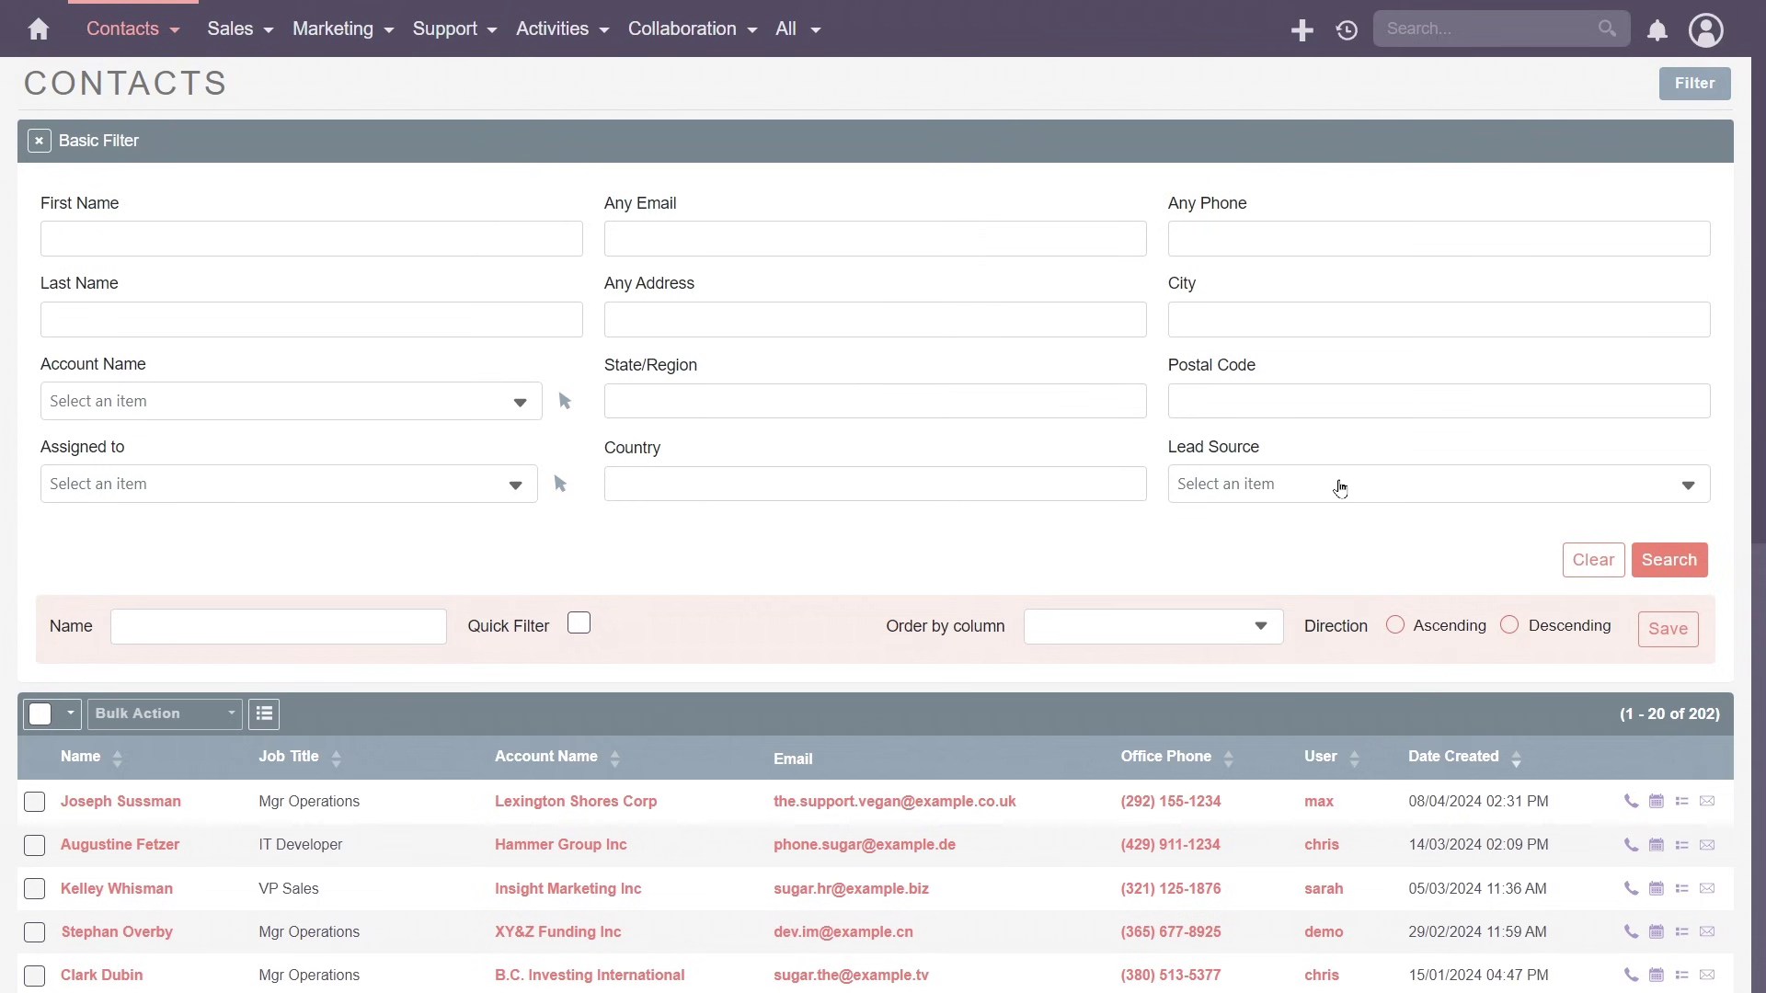
{"action": "left_click", "coordinate": [1691, 85]}
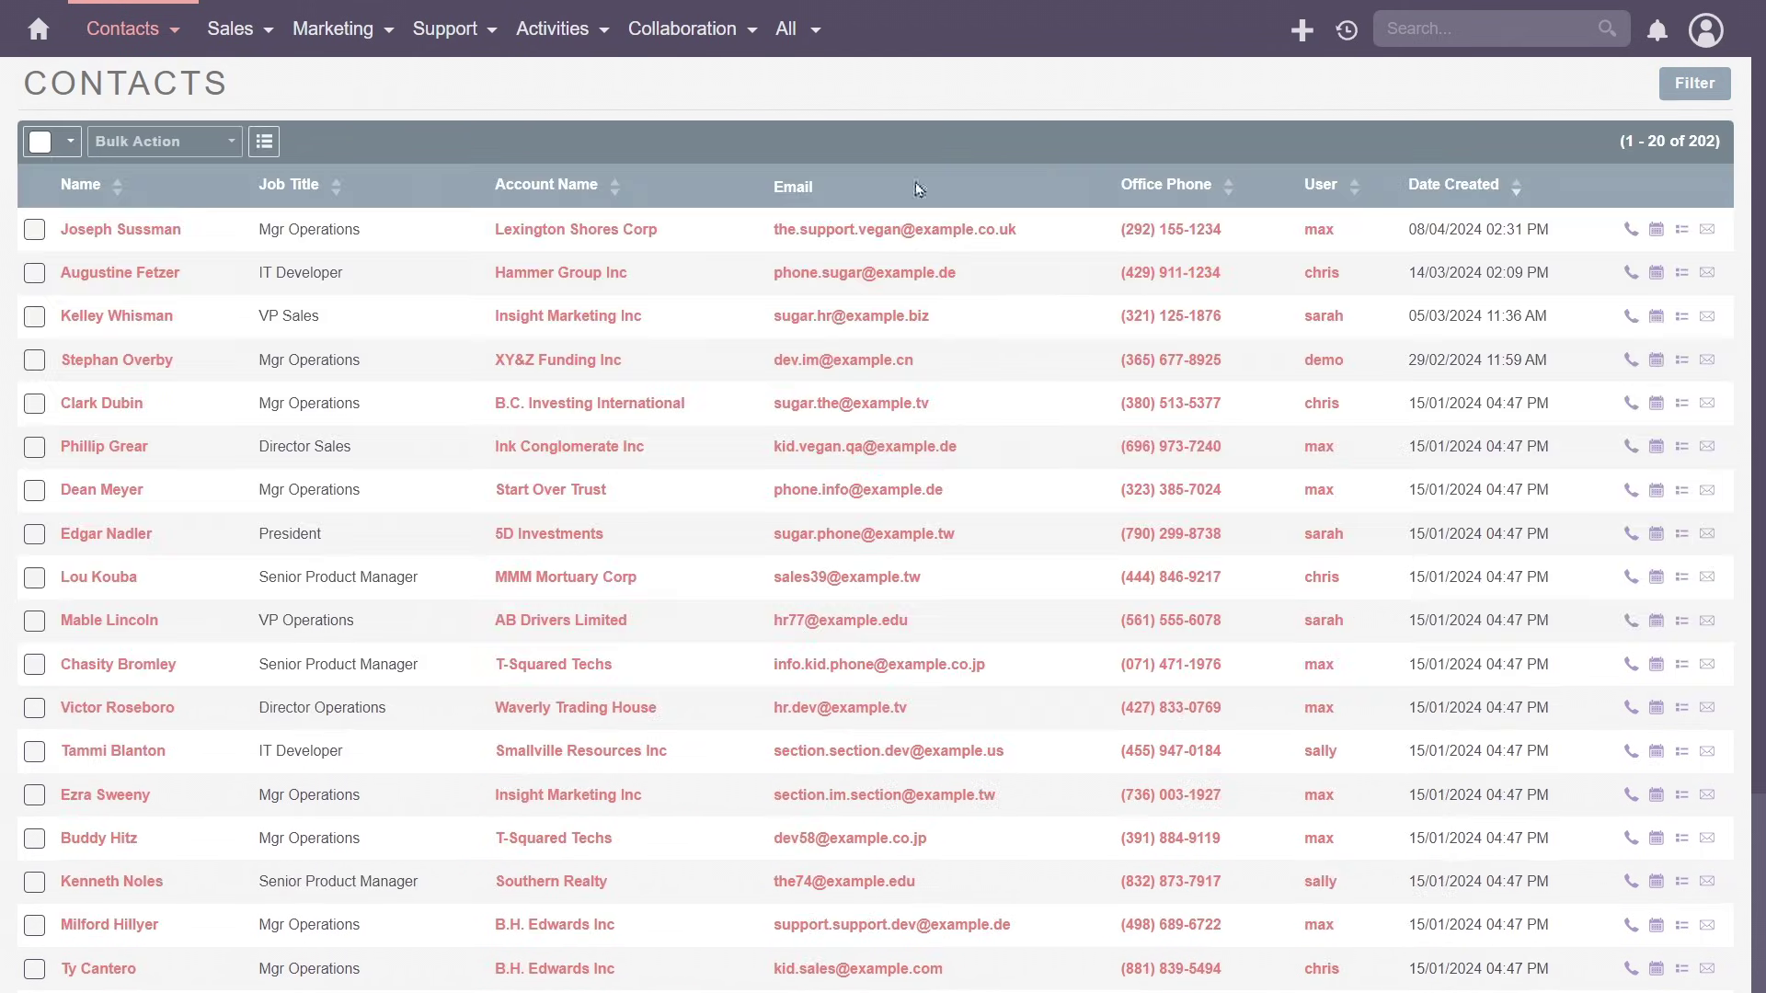
{"action": "left_click", "coordinate": [264, 143]}
{"action": "left_click", "coordinate": [39, 145]}
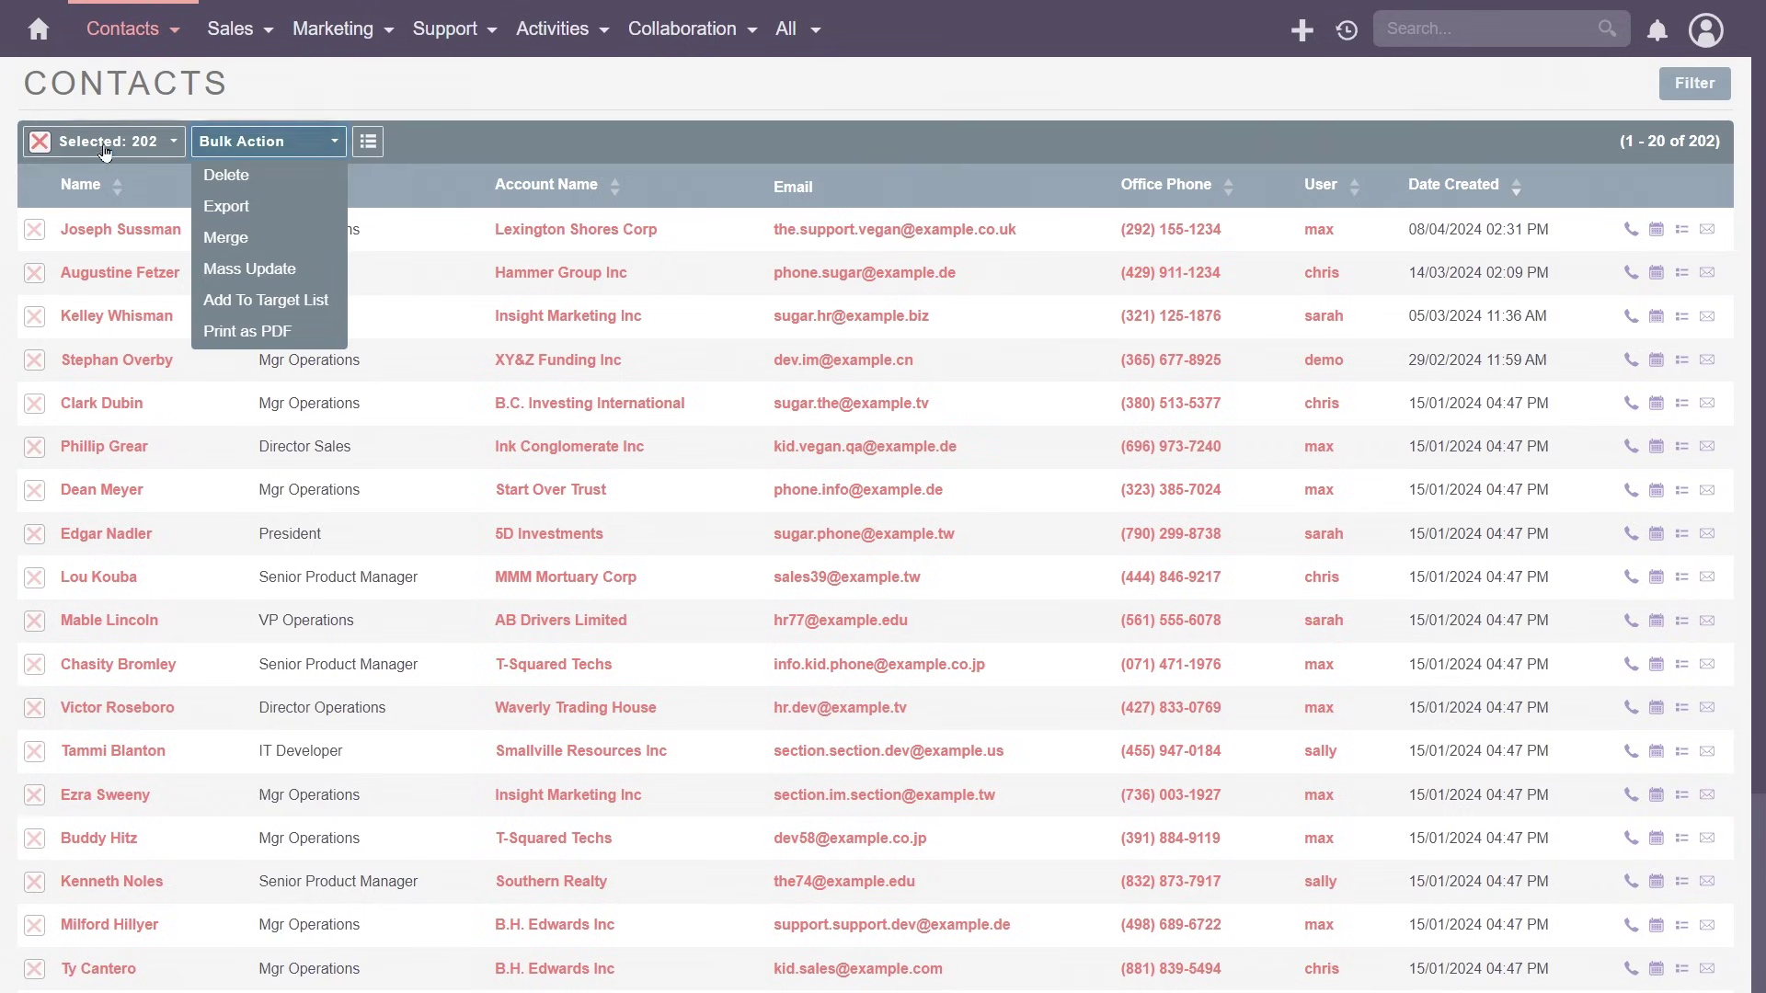
{"action": "left_click", "coordinate": [42, 144]}
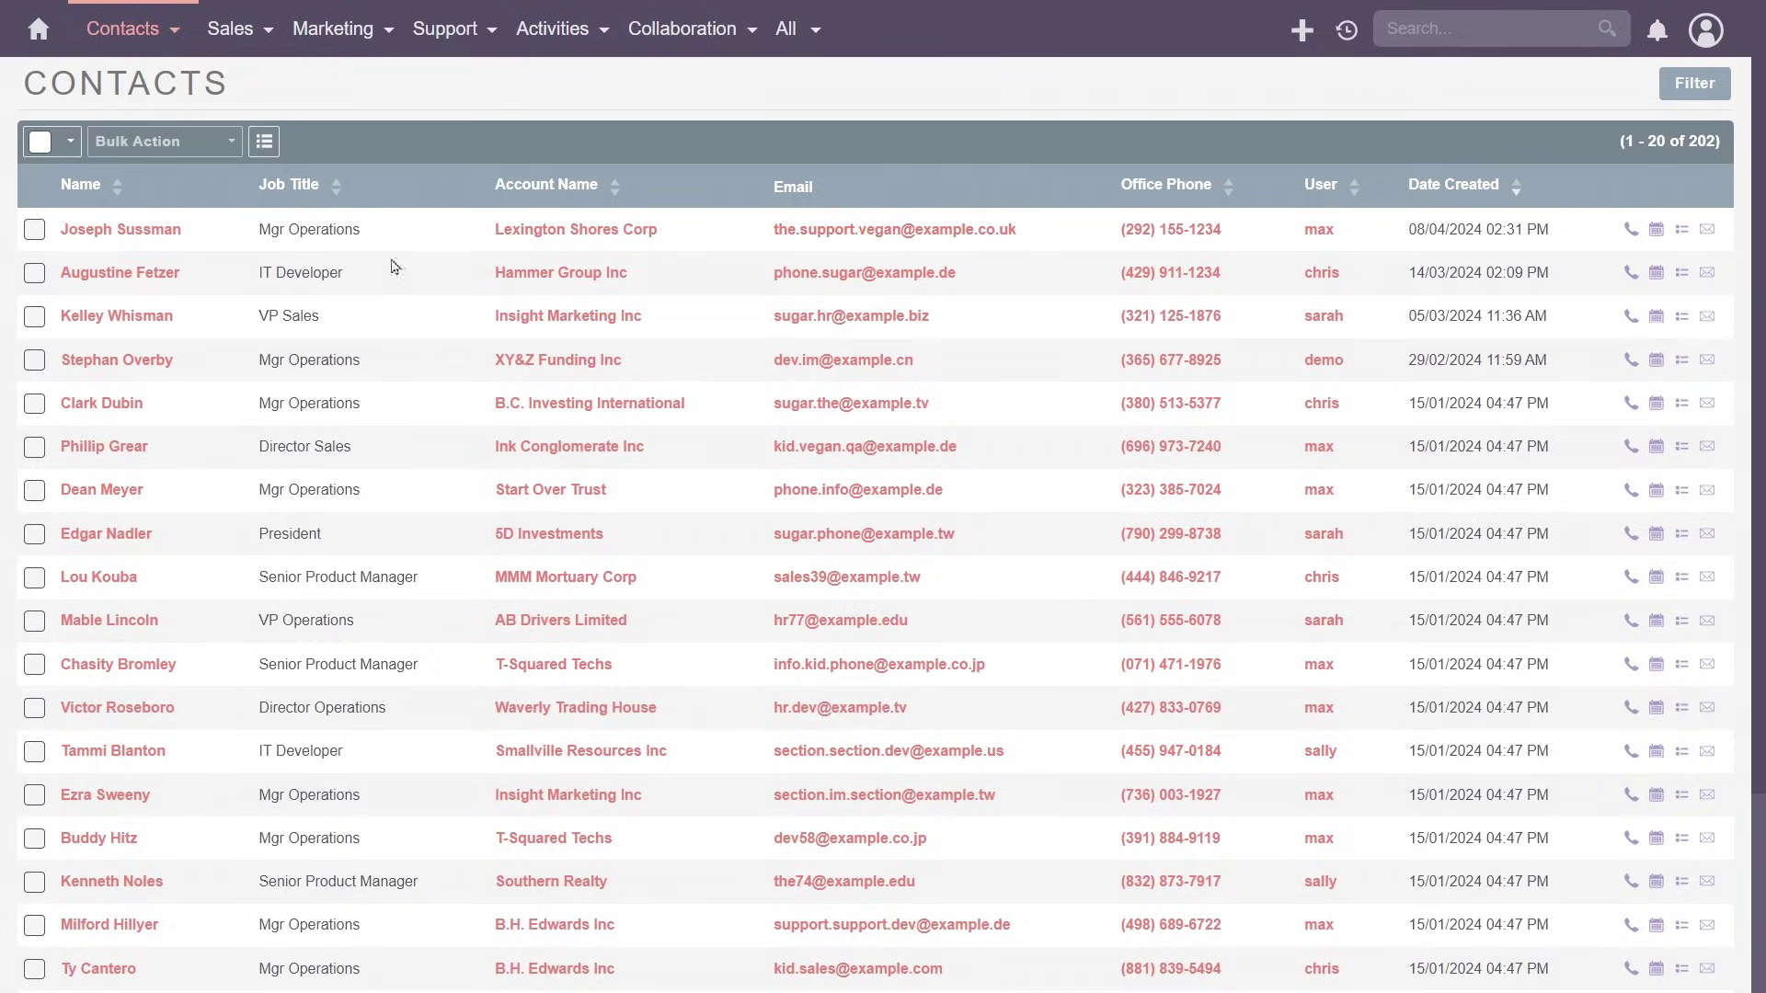
- Open the first contact, Lexington Shores Corp's operations manager, and look over the record
{"action": "left_click", "coordinate": [131, 234]}
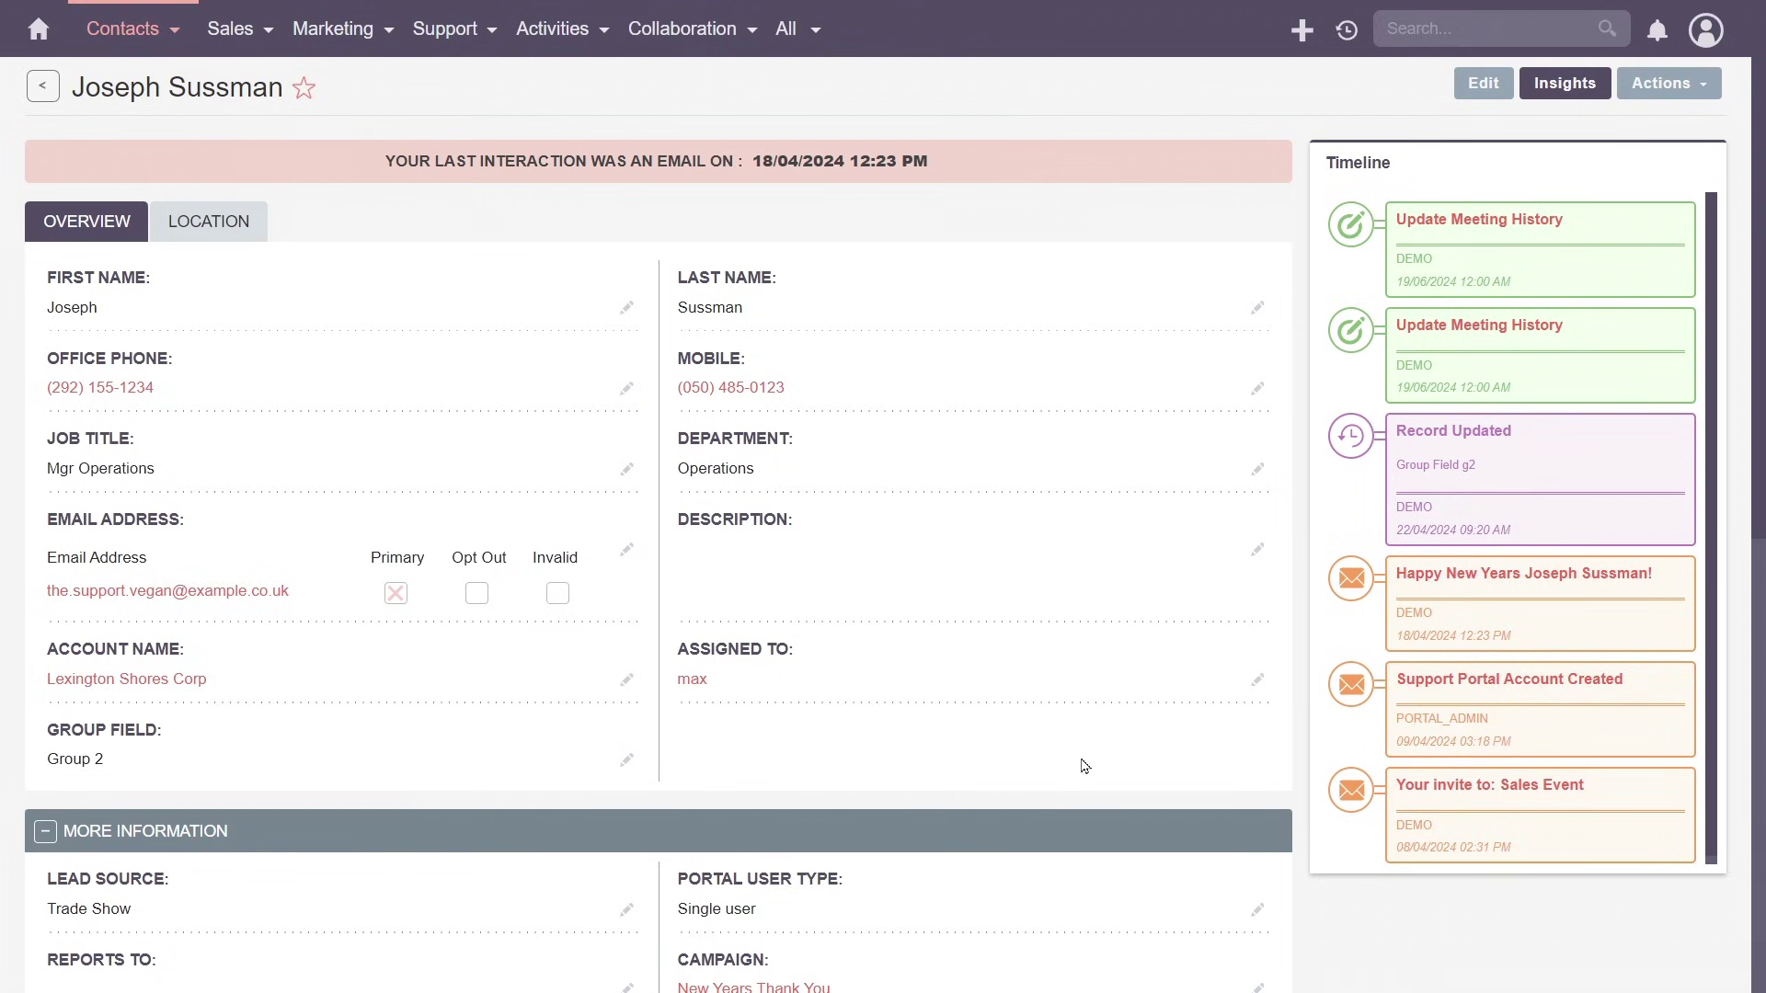
{"action": "scroll", "coordinate": [1033, 754], "scroll_direction": "down", "scroll_amount": 2}
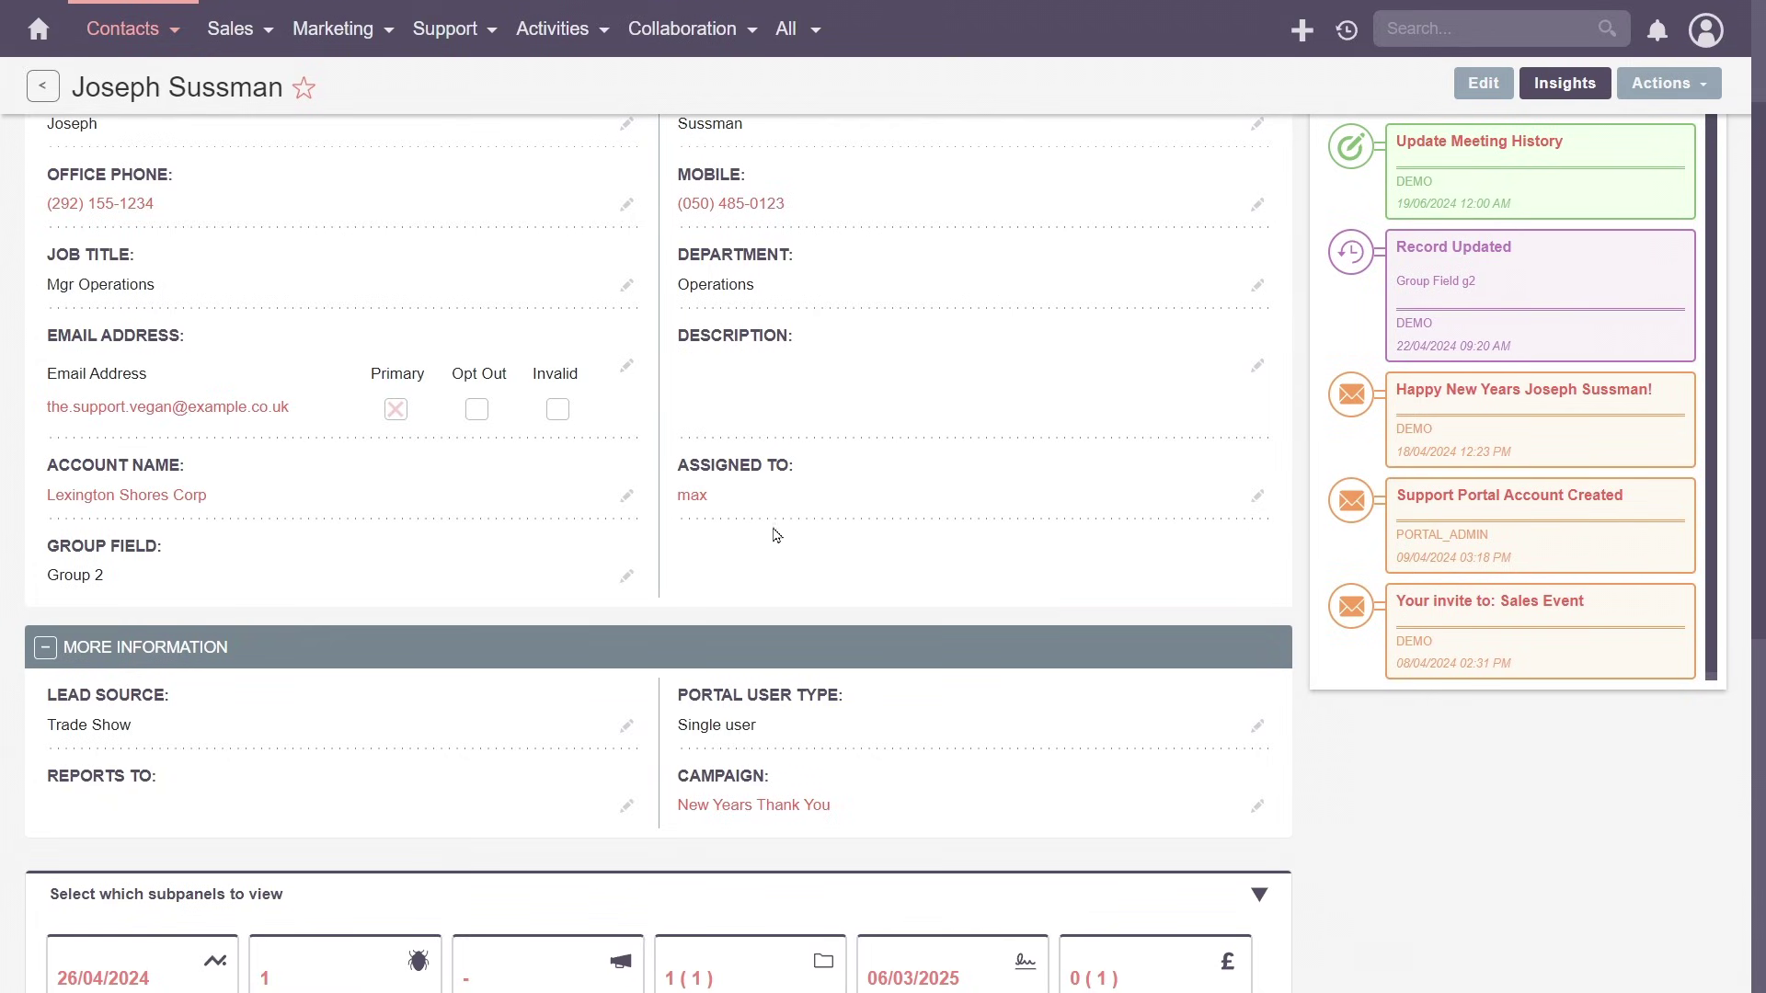
{"action": "scroll", "coordinate": [722, 498], "scroll_direction": "up", "scroll_amount": 3}
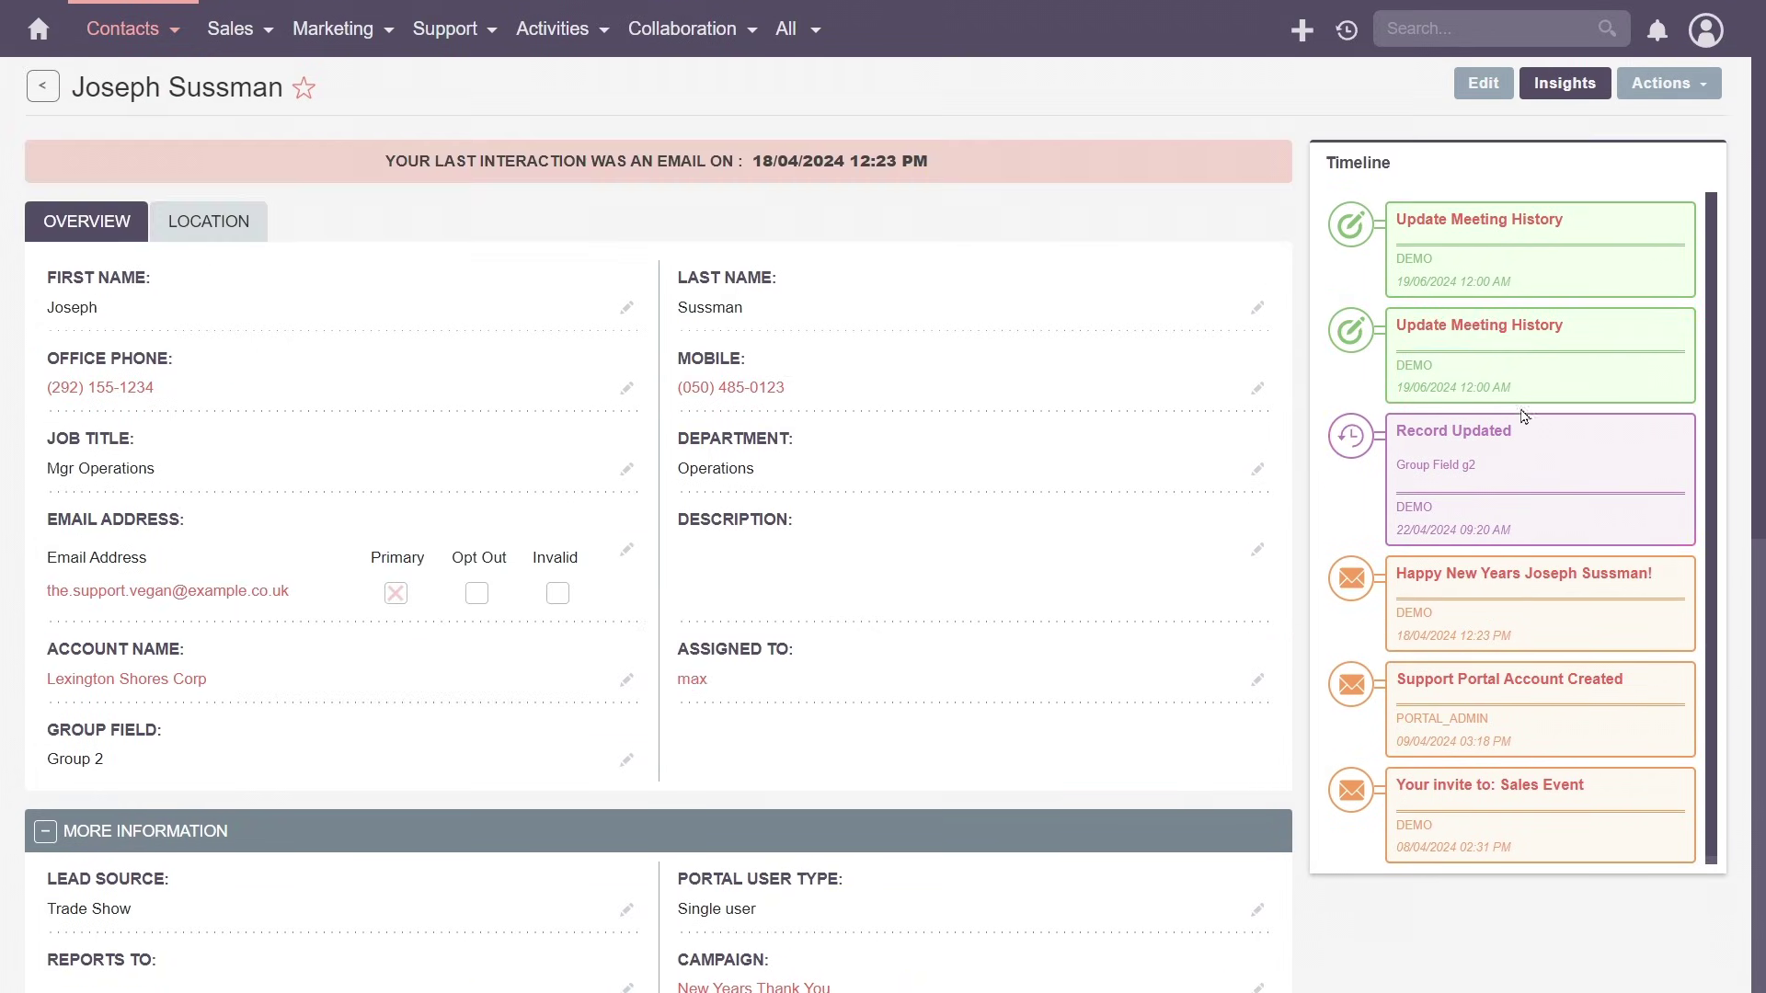
{"action": "scroll", "coordinate": [856, 564], "scroll_direction": "down", "scroll_amount": 5}
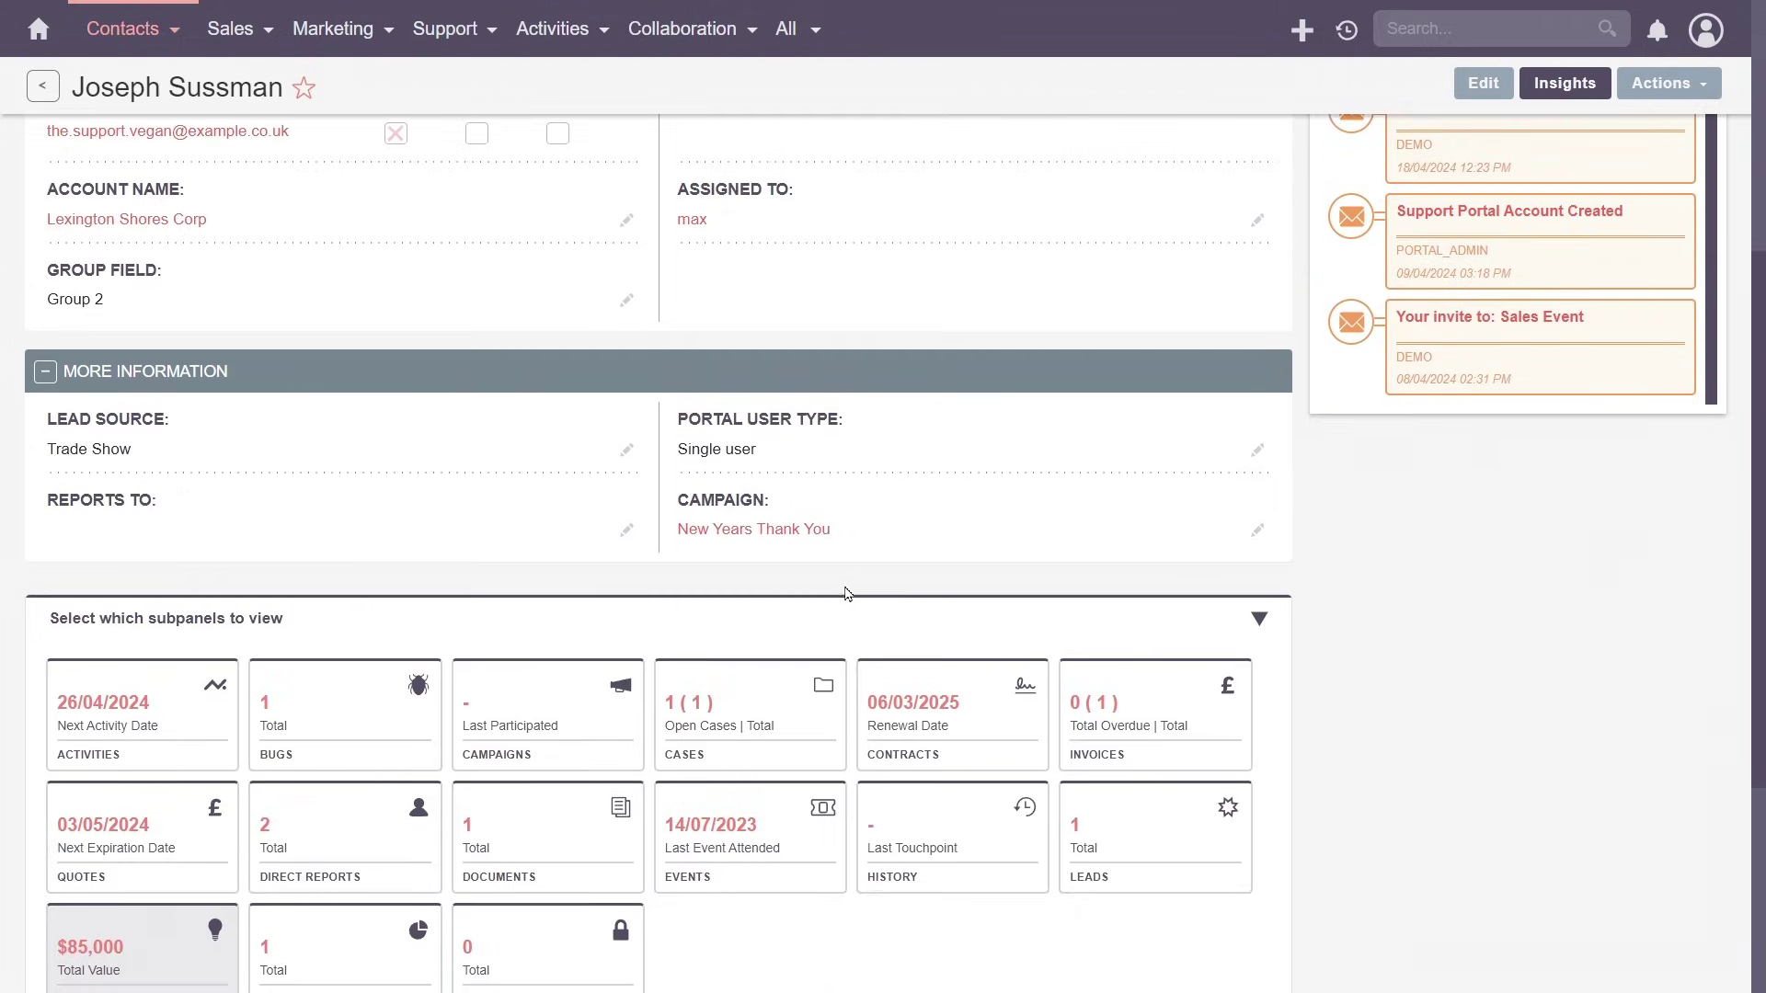
{"action": "scroll", "coordinate": [846, 594], "scroll_direction": "down", "scroll_amount": 2}
- Show and inspect the History subpanel, then hide both History and Opportunities subpanels
{"action": "left_click", "coordinate": [922, 688]}
{"action": "scroll", "coordinate": [970, 692], "scroll_direction": "down", "scroll_amount": 3}
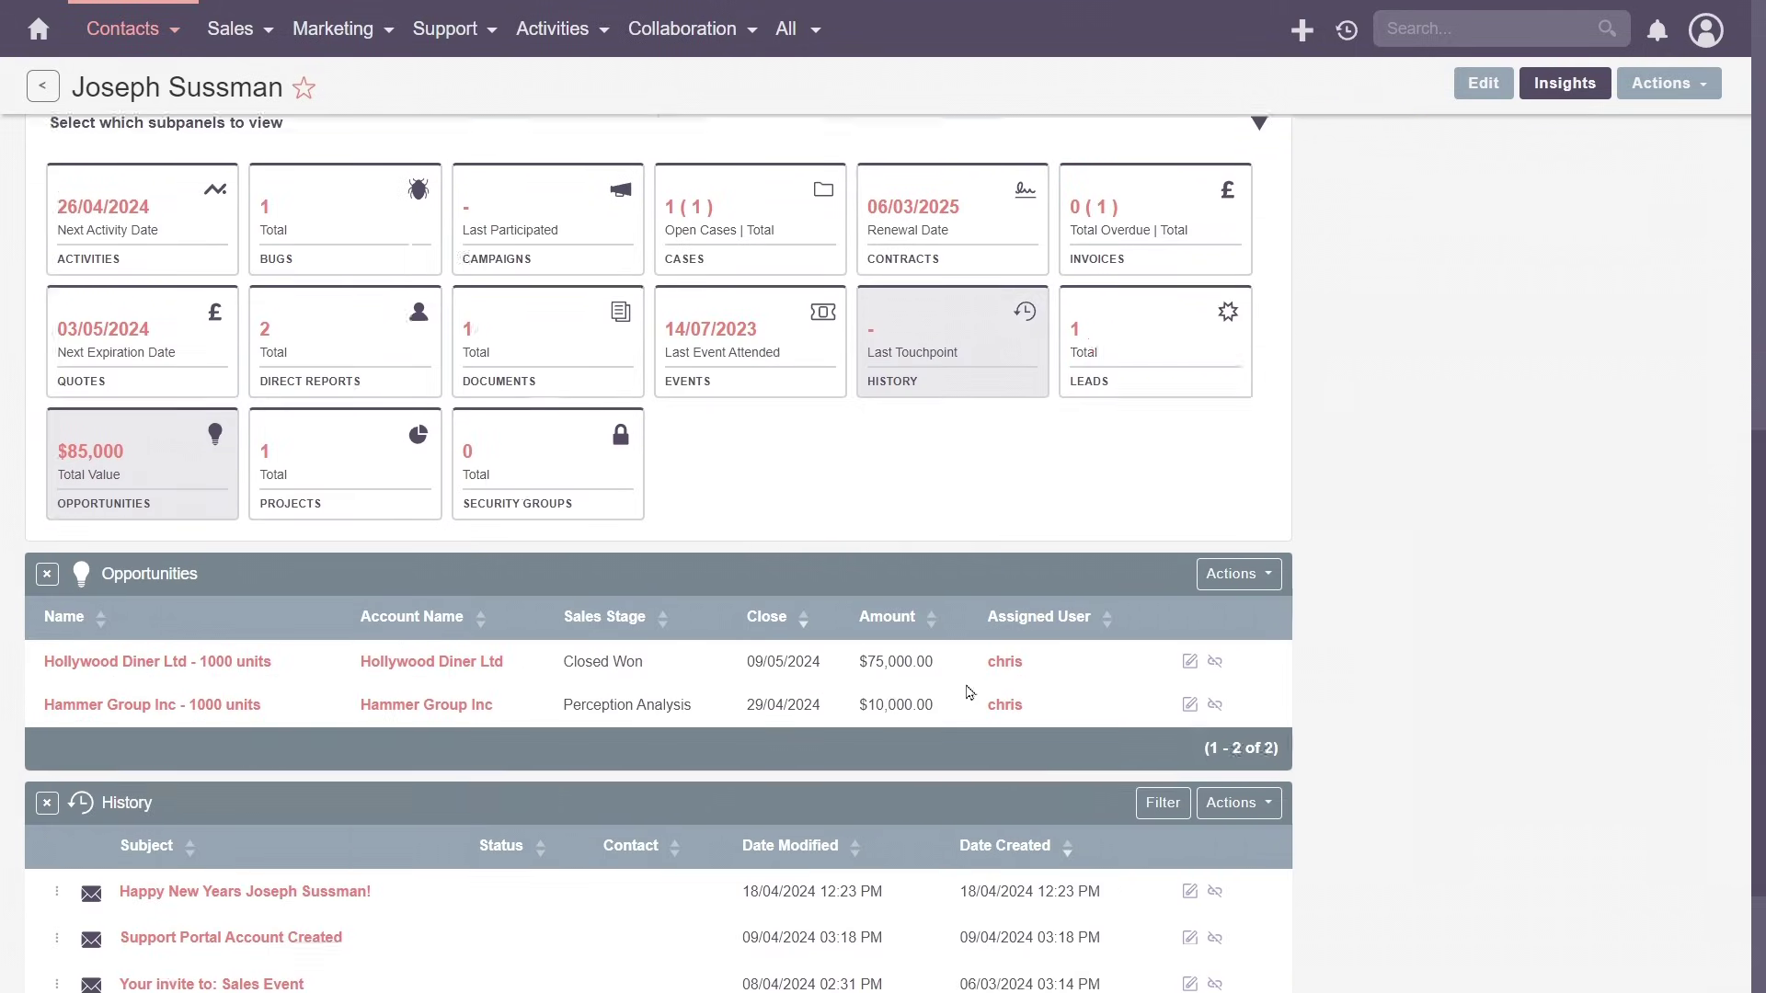
{"action": "scroll", "coordinate": [969, 691], "scroll_direction": "down", "scroll_amount": 2}
{"action": "left_click", "coordinate": [1235, 641]}
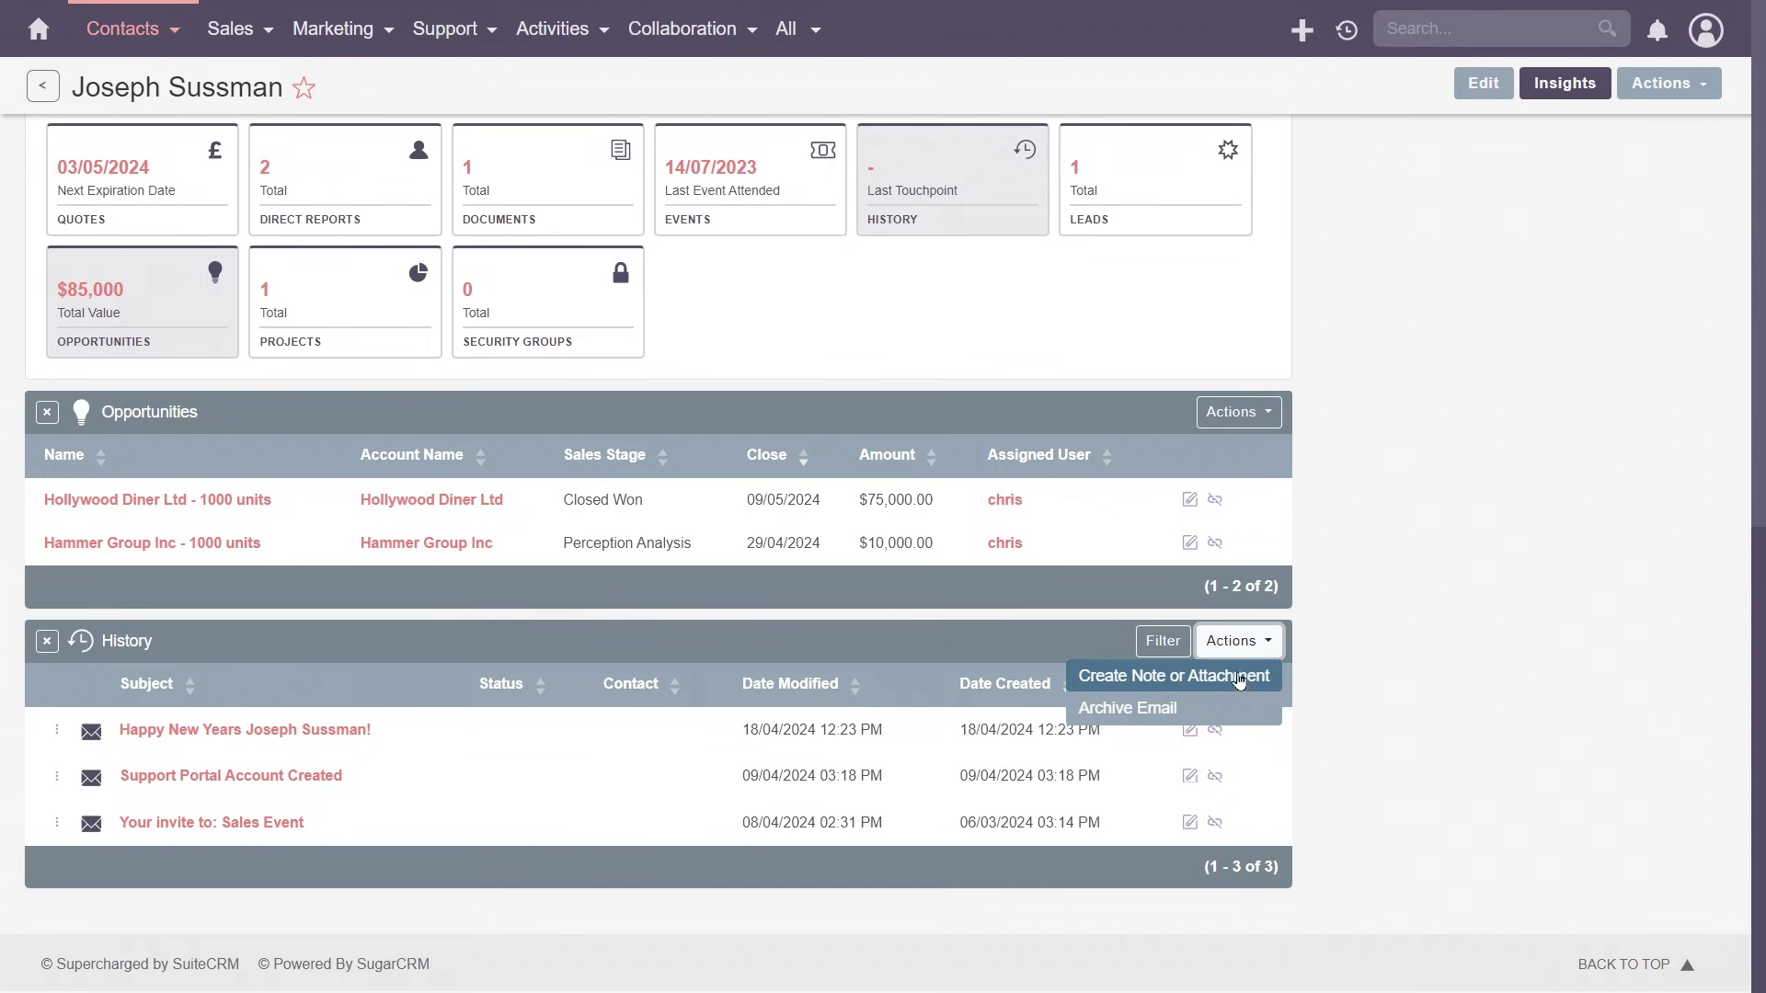
{"action": "scroll", "coordinate": [1052, 394], "scroll_direction": "up", "scroll_amount": 3}
{"action": "left_click", "coordinate": [970, 501]}
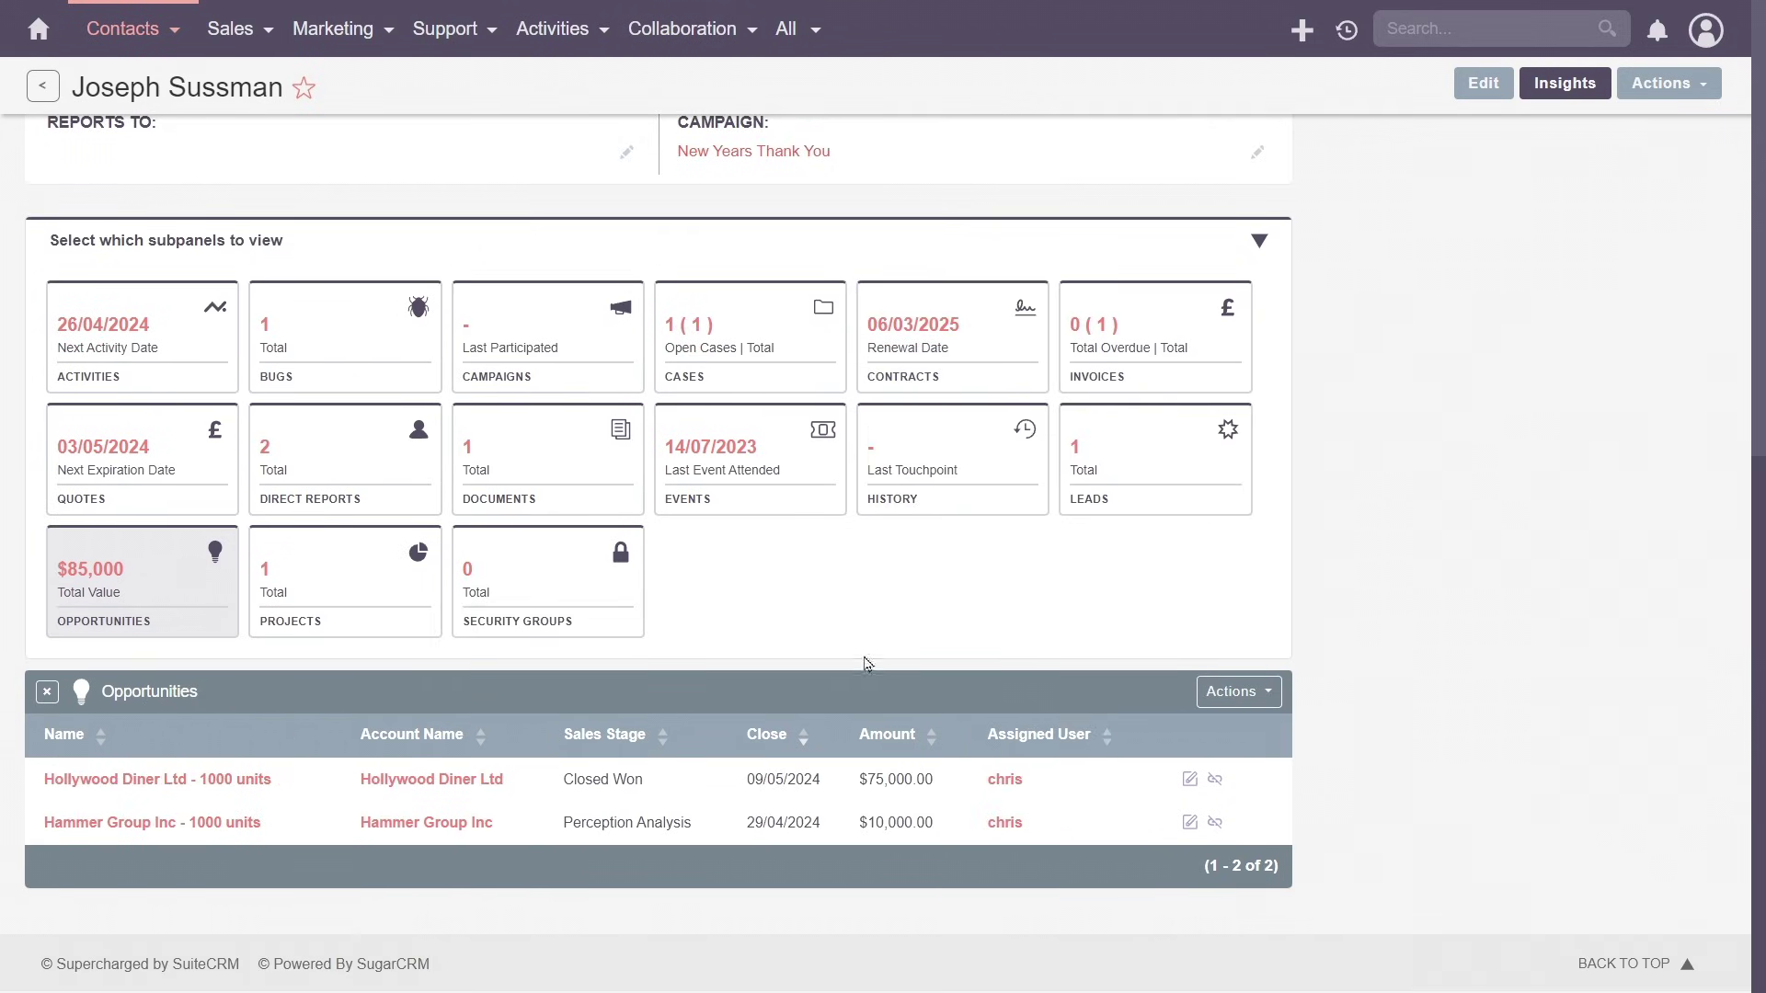
{"action": "left_click", "coordinate": [142, 570]}
{"action": "scroll", "coordinate": [943, 577], "scroll_direction": "up", "scroll_amount": 5}
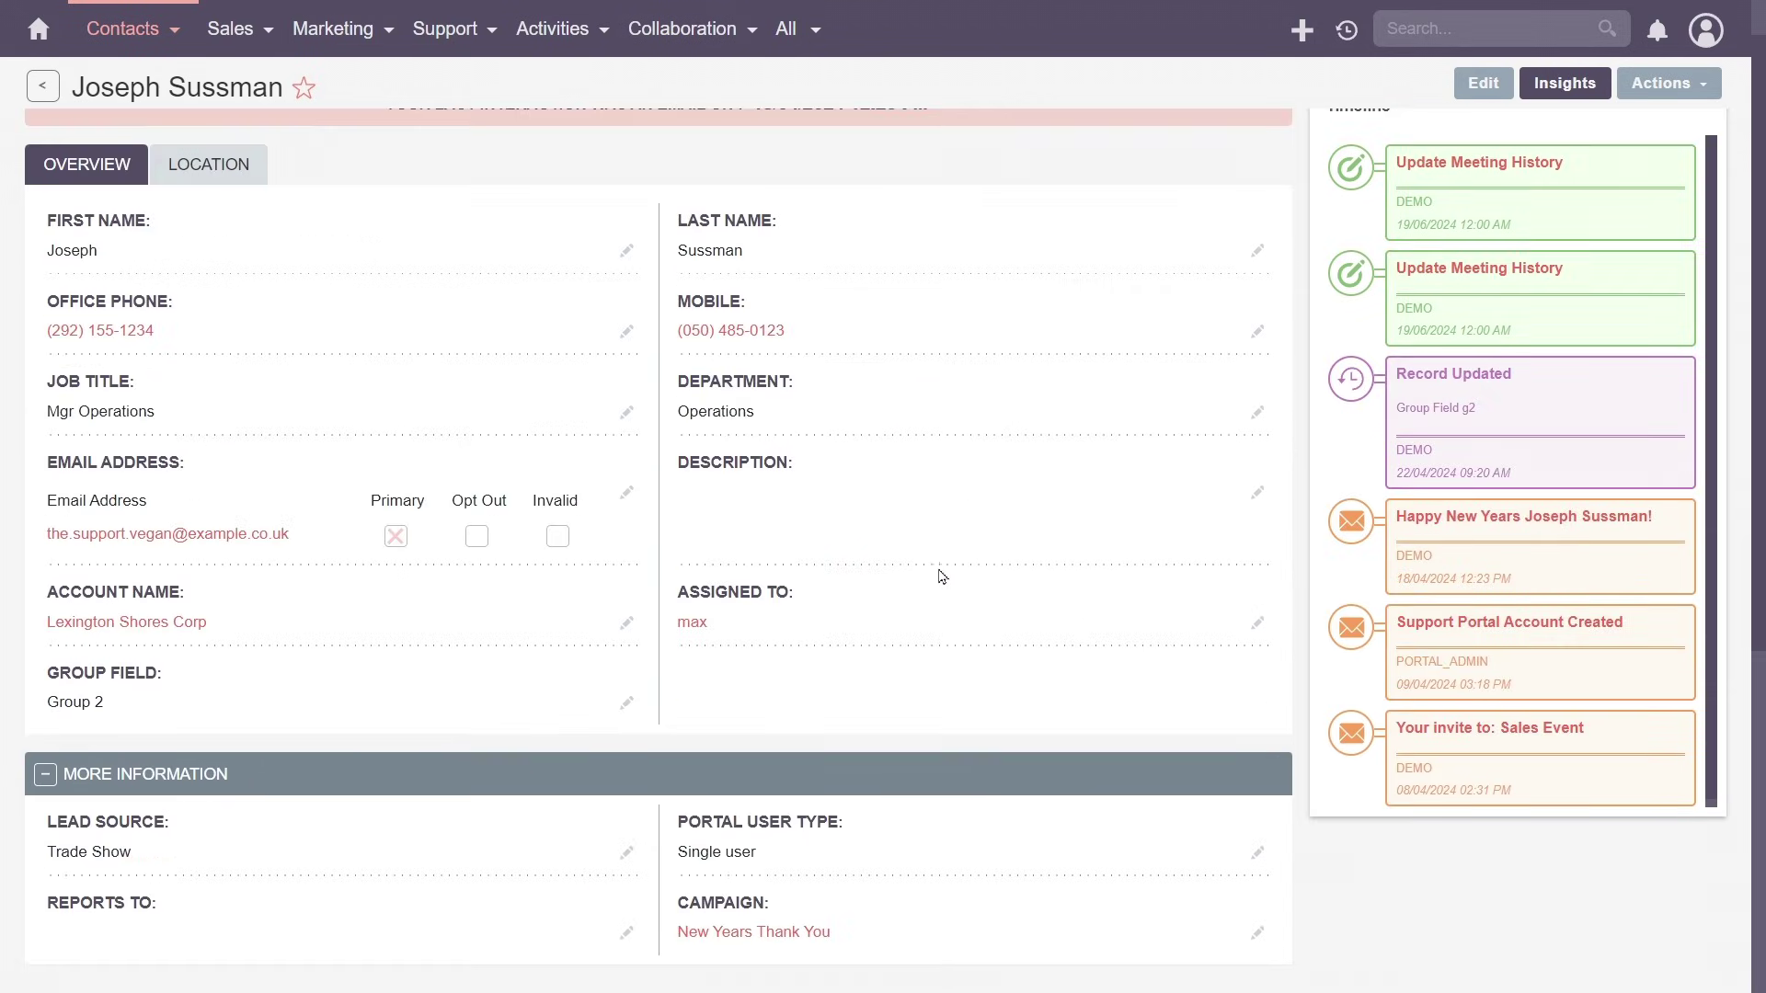
{"action": "scroll", "coordinate": [942, 576], "scroll_direction": "up", "scroll_amount": 1}
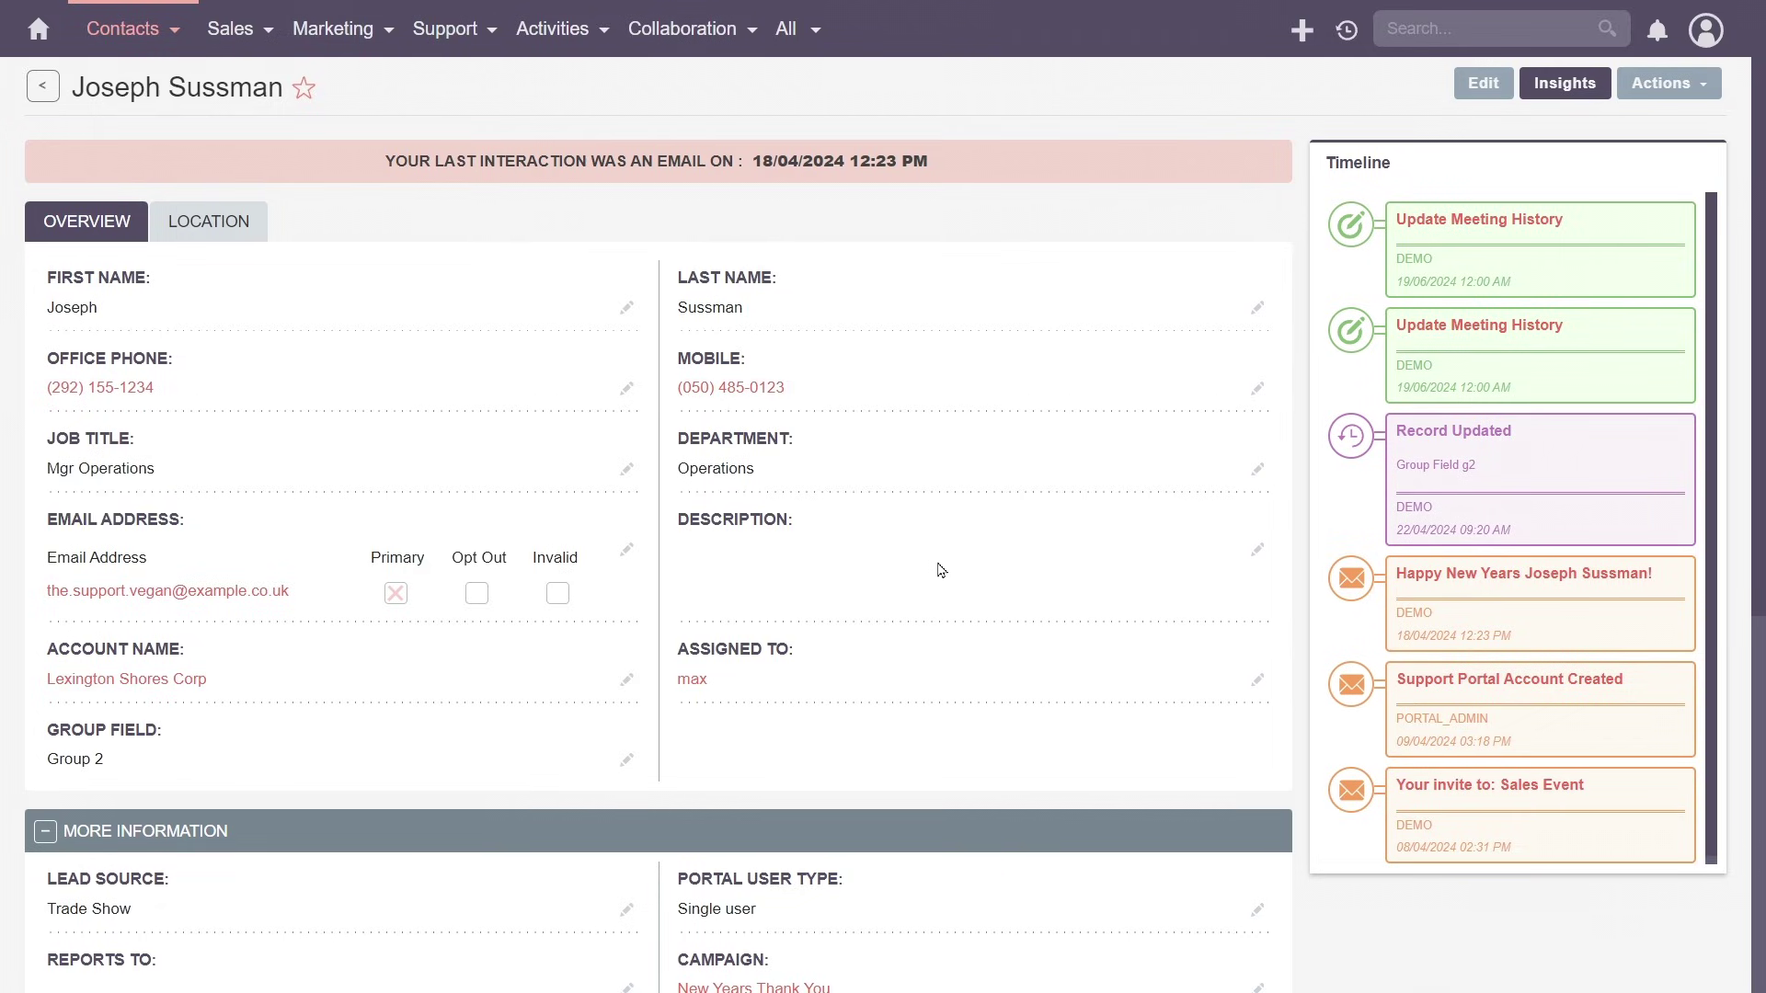
- Show the contact's Activities, Cases and Opportunities subpanels
{"action": "scroll", "coordinate": [942, 570], "scroll_direction": "down", "scroll_amount": 6}
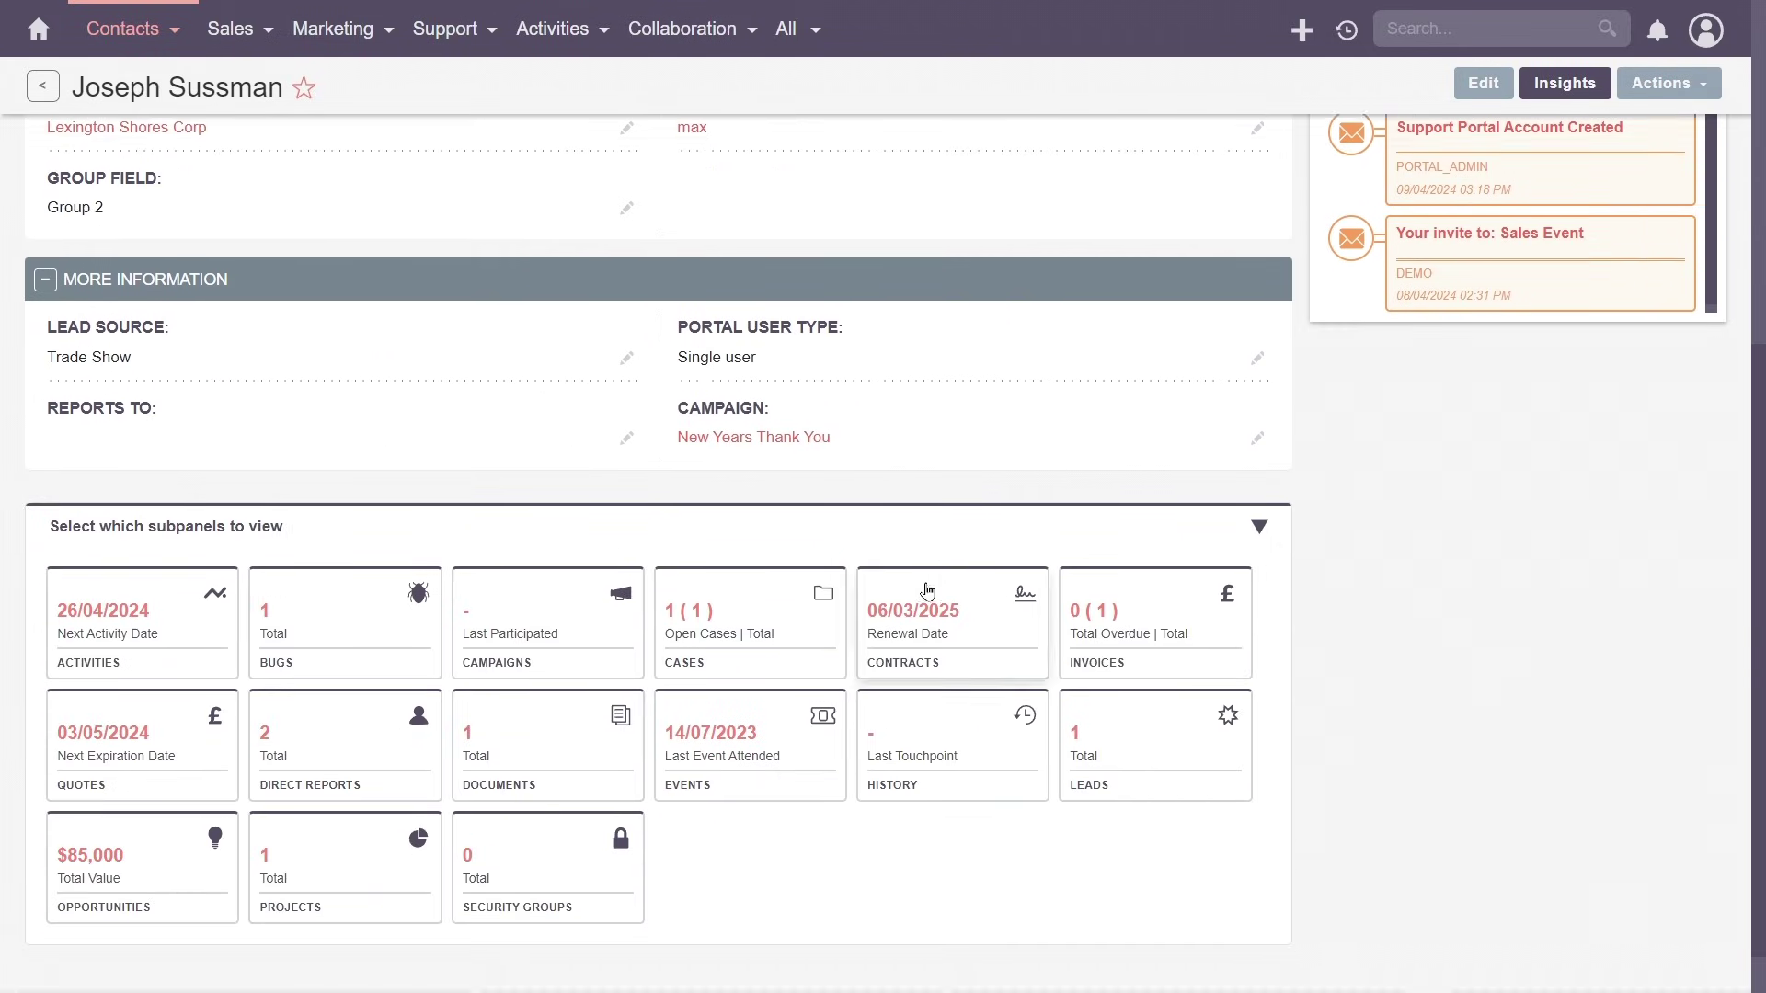
{"action": "scroll", "coordinate": [927, 589], "scroll_direction": "down", "scroll_amount": 1}
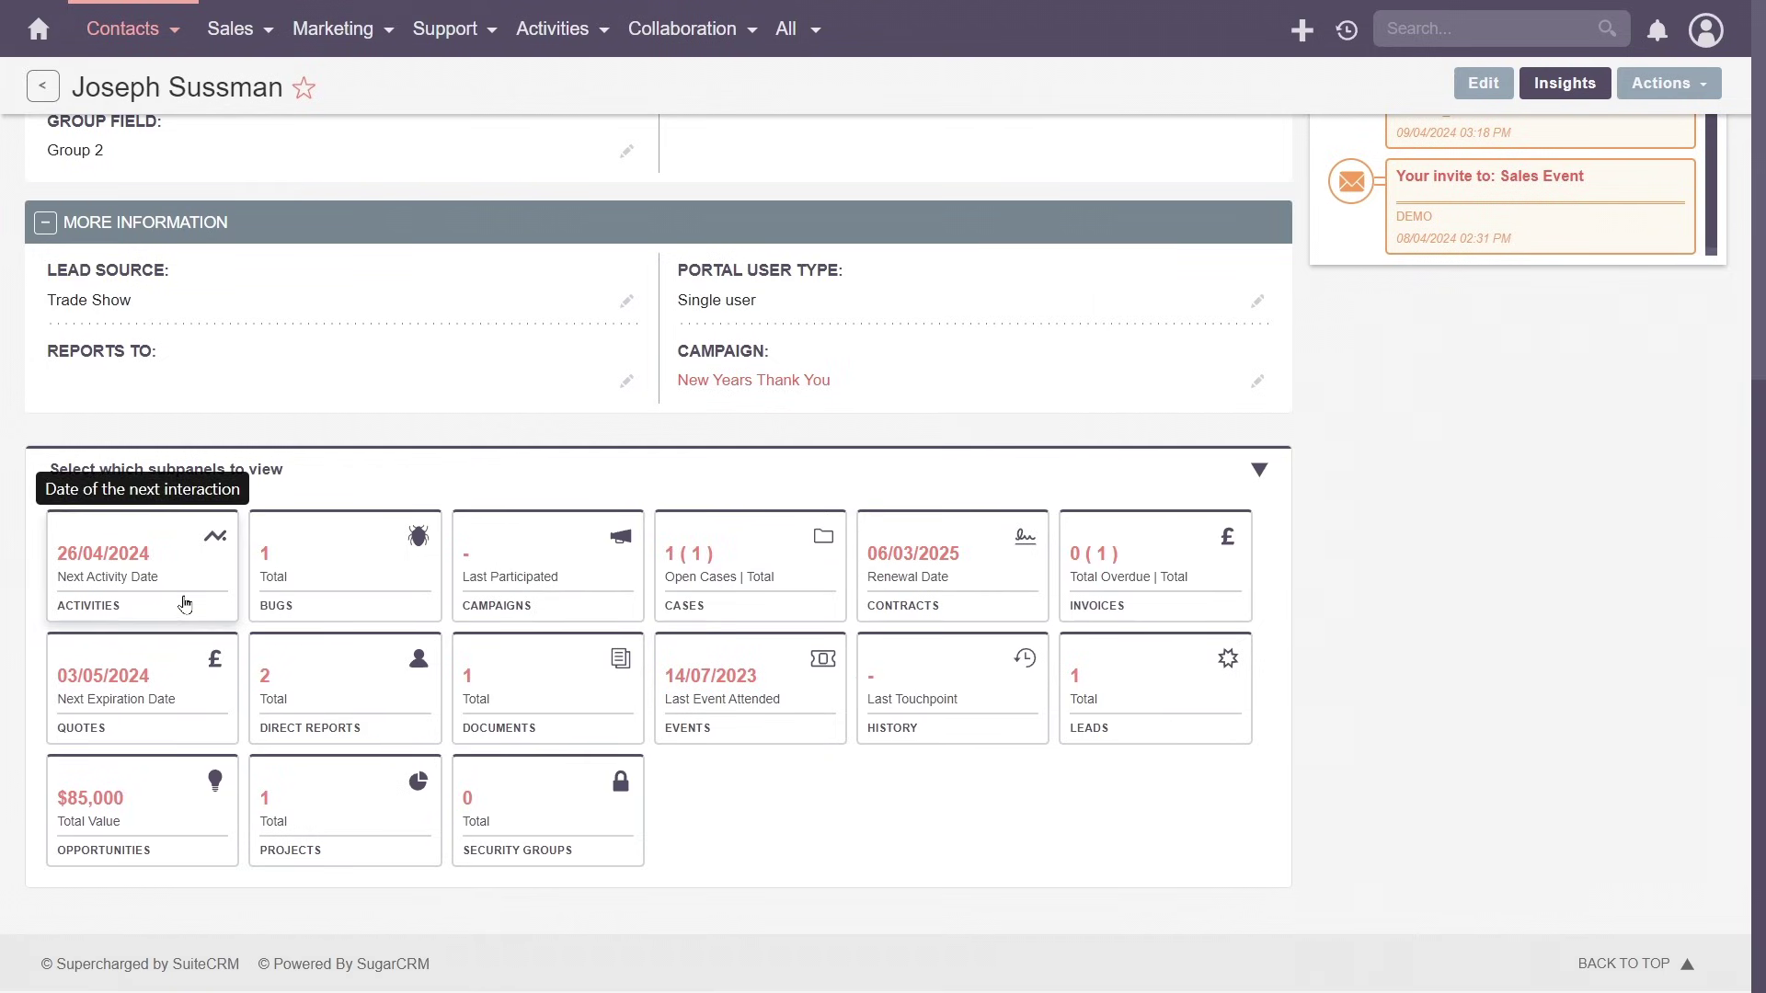
{"action": "left_click", "coordinate": [184, 603]}
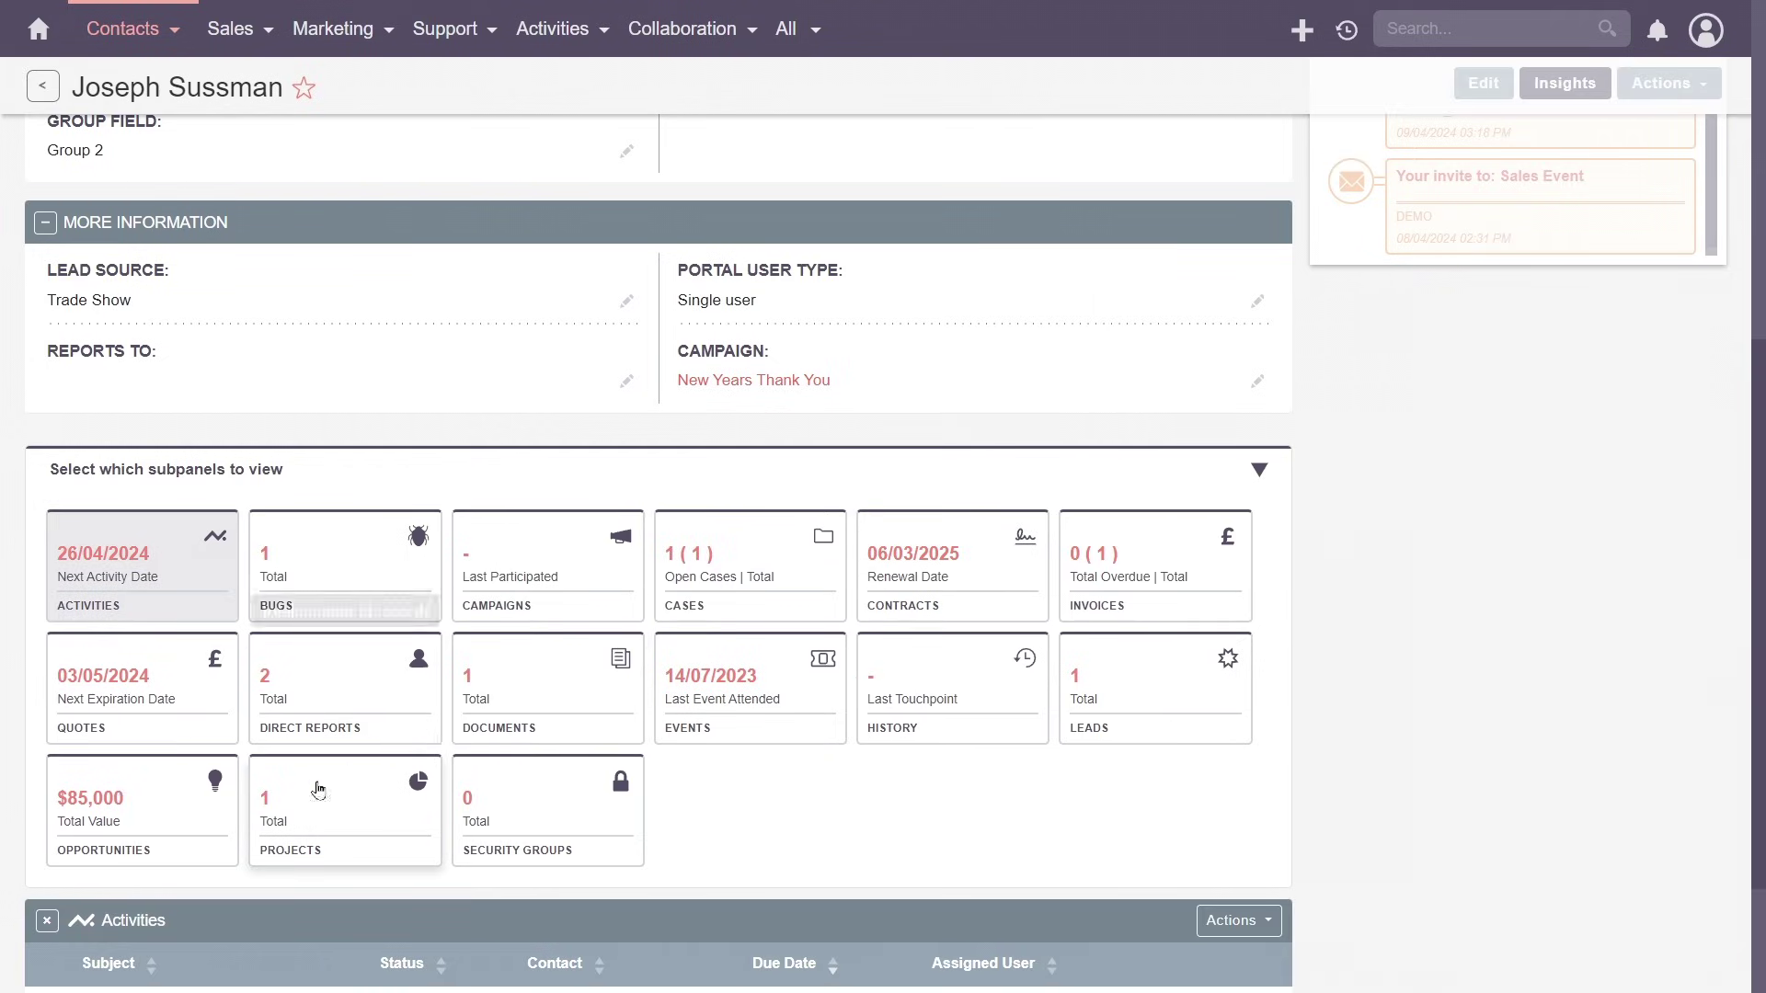
{"action": "left_click", "coordinate": [782, 593]}
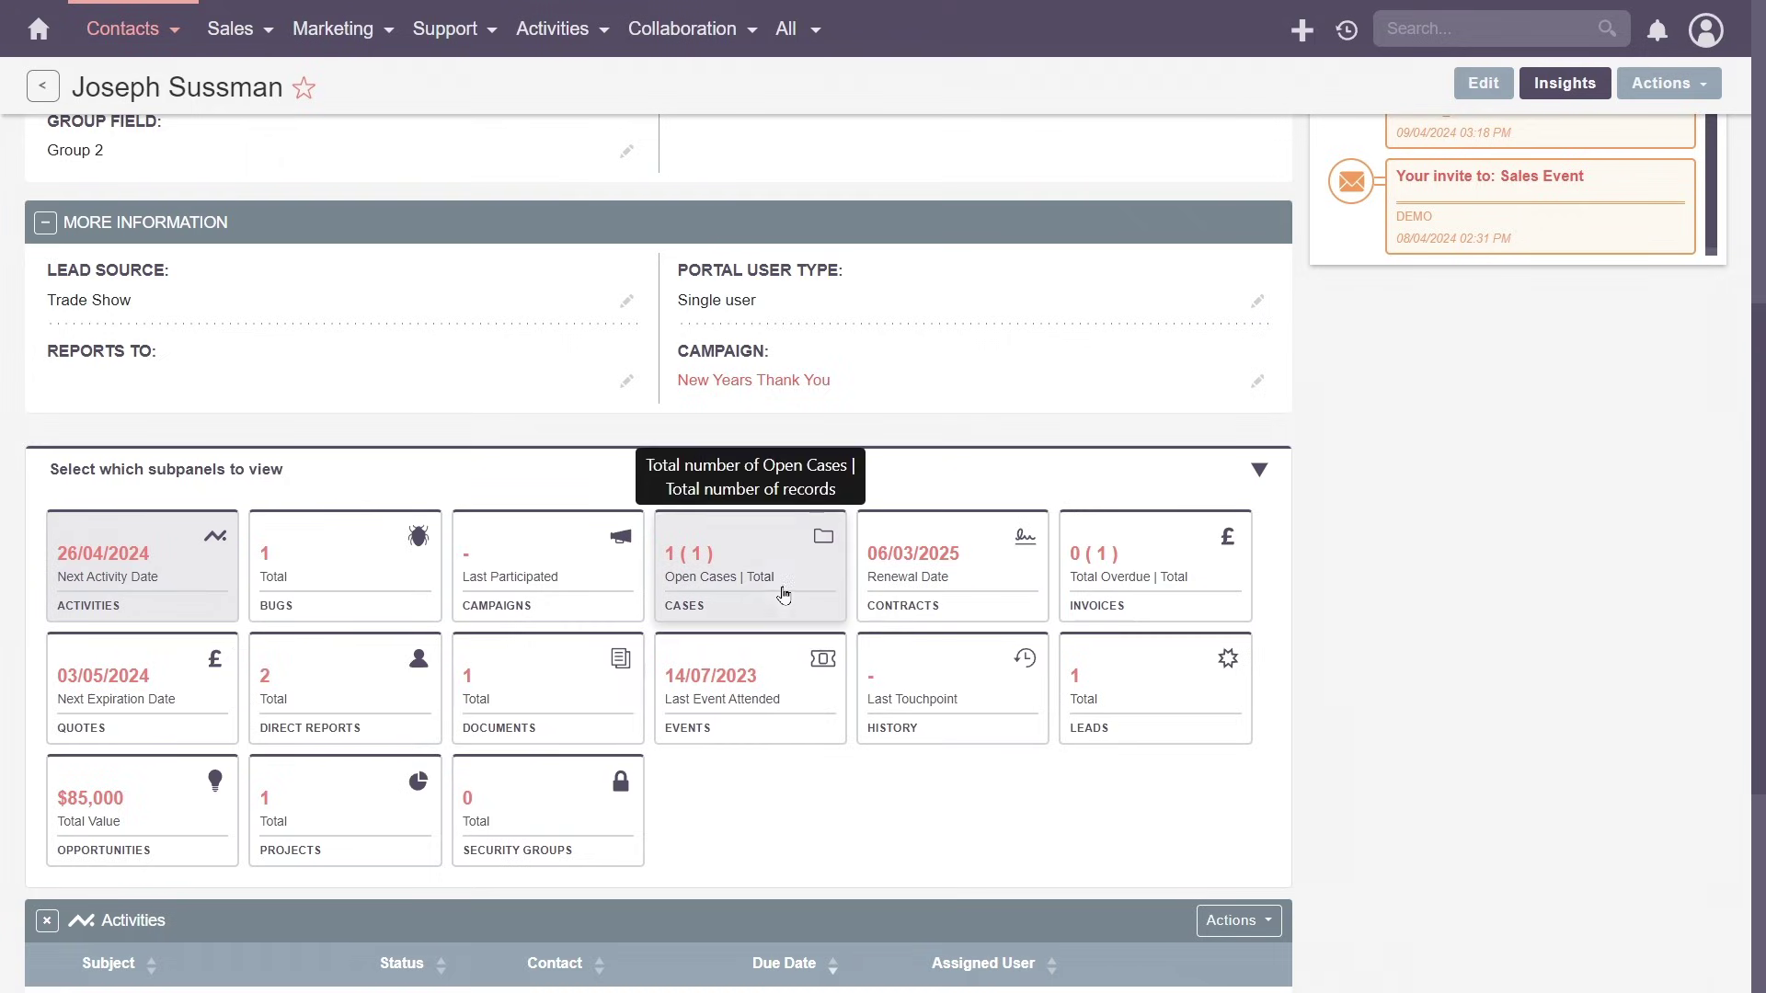
{"action": "left_click", "coordinate": [142, 809]}
{"action": "scroll", "coordinate": [644, 736], "scroll_direction": "down", "scroll_amount": 6}
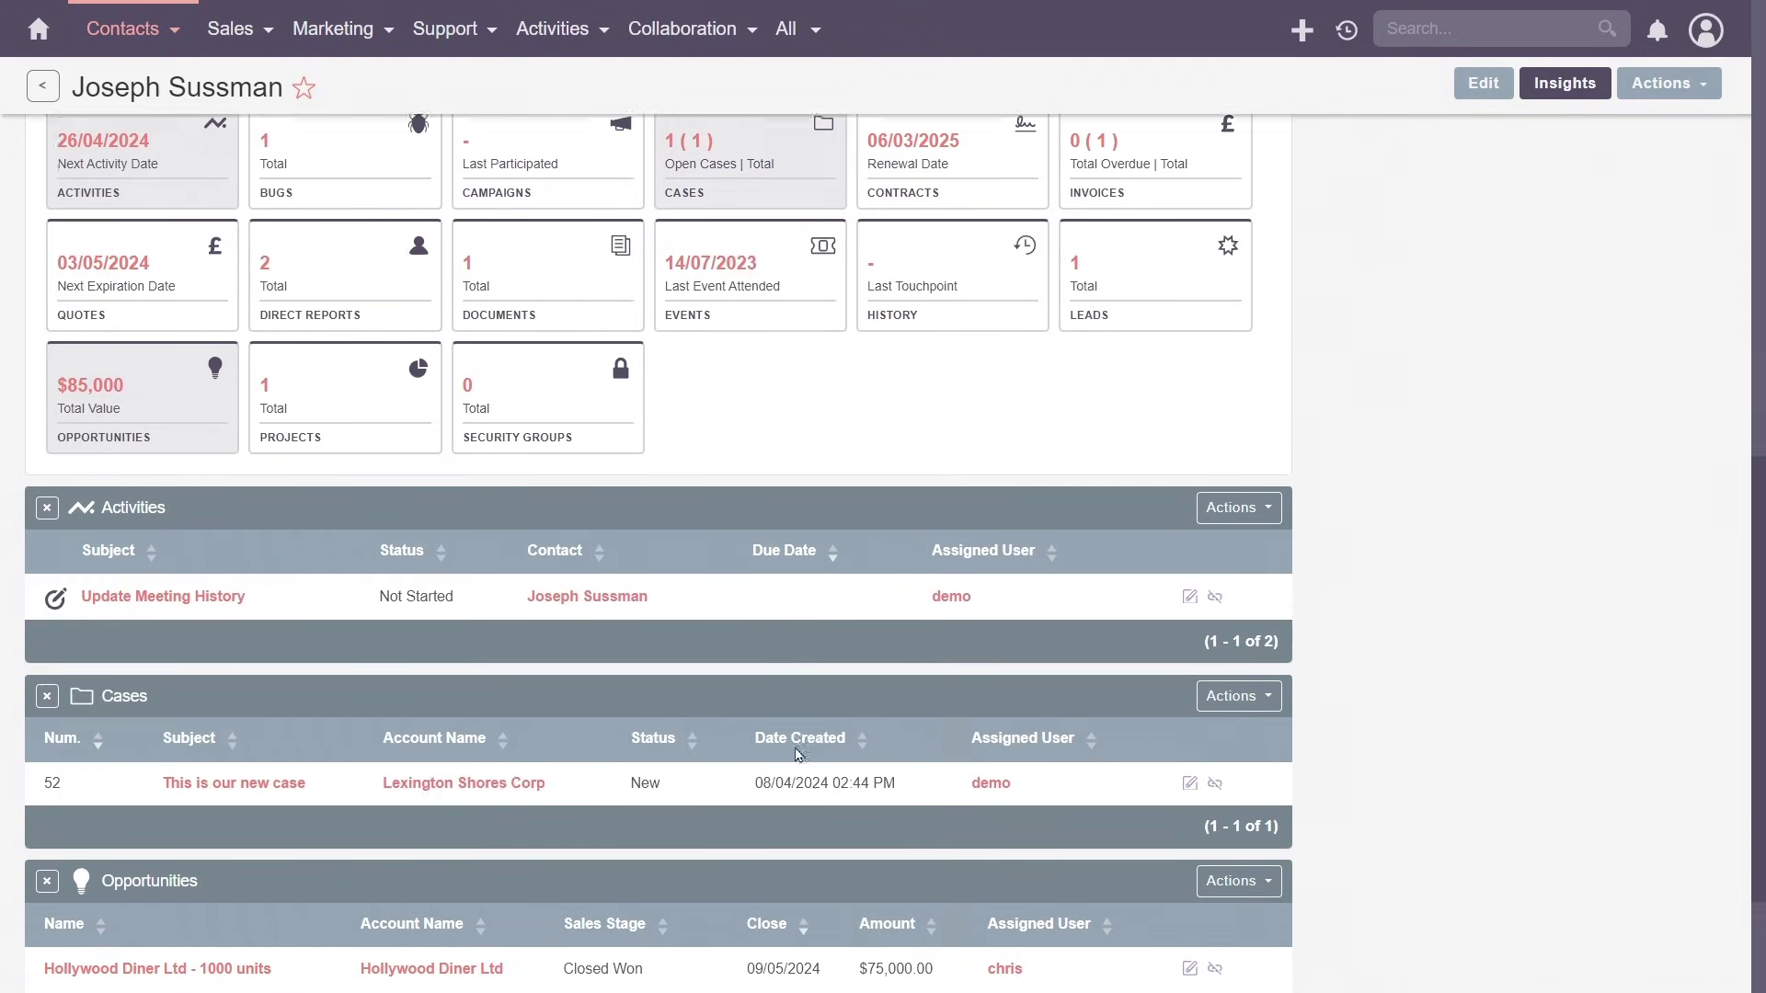
{"action": "scroll", "coordinate": [828, 768], "scroll_direction": "up", "scroll_amount": 5}
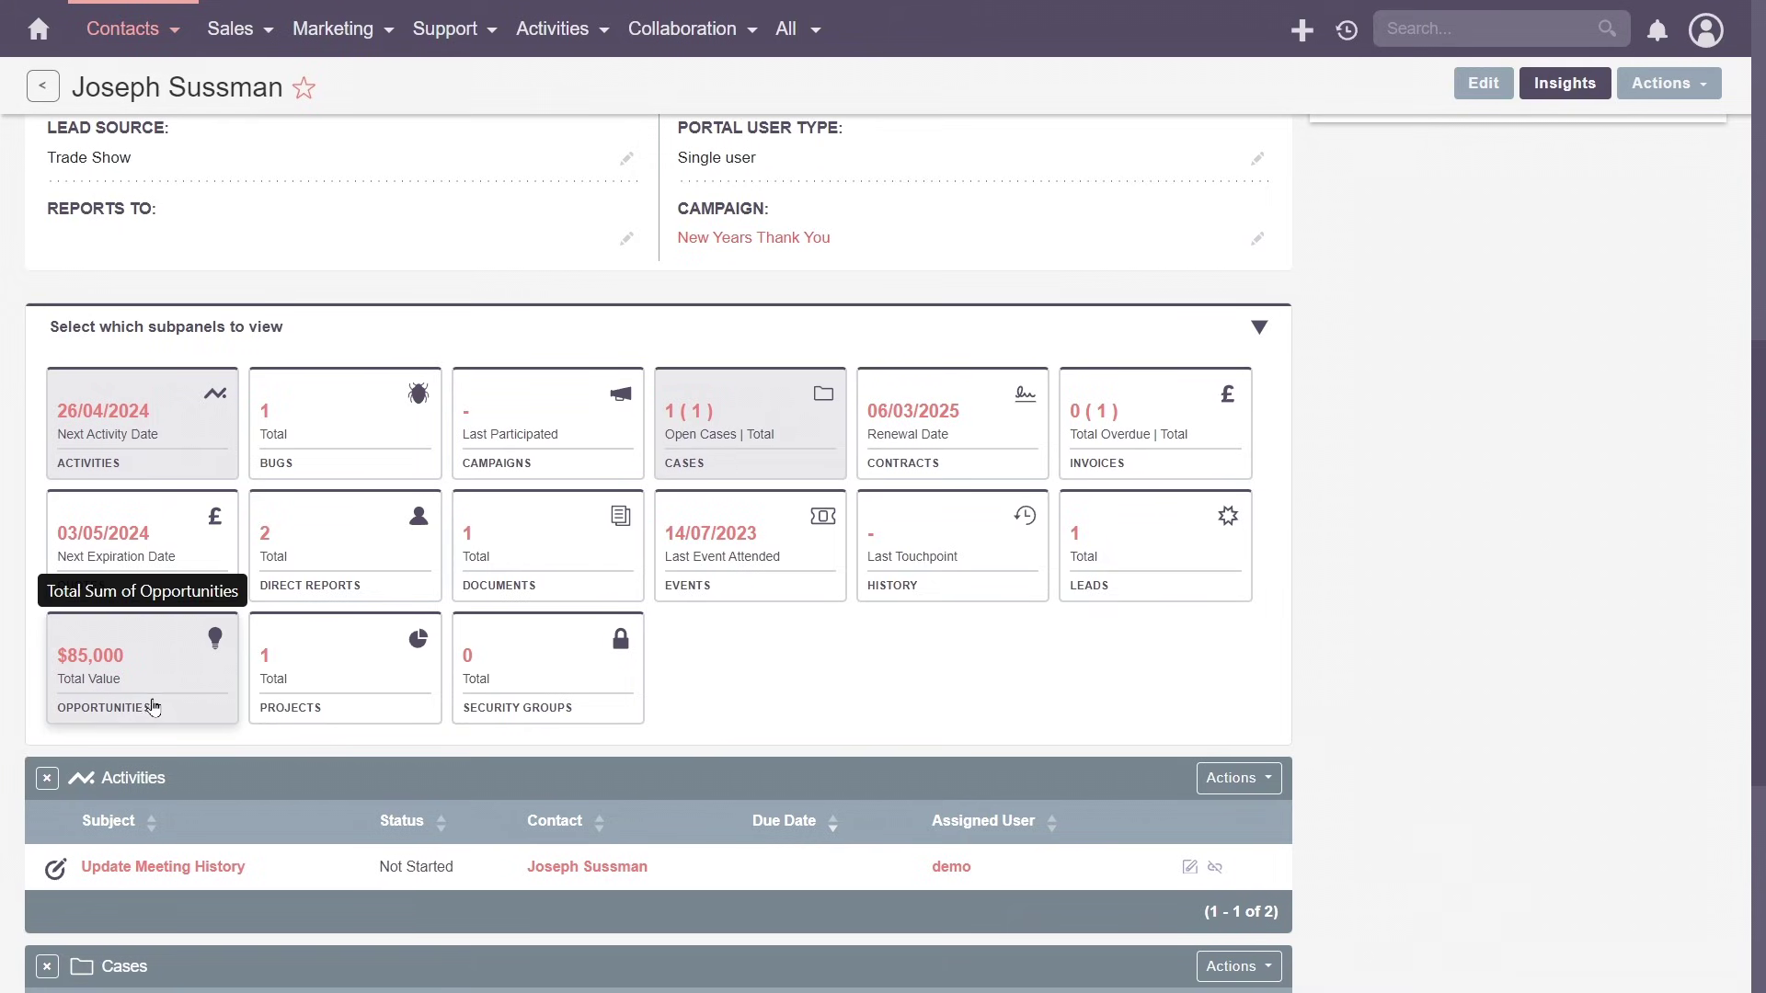
- Hide Opportunities and Cases, leaving only the Activities subpanel open
{"action": "left_click", "coordinate": [152, 707]}
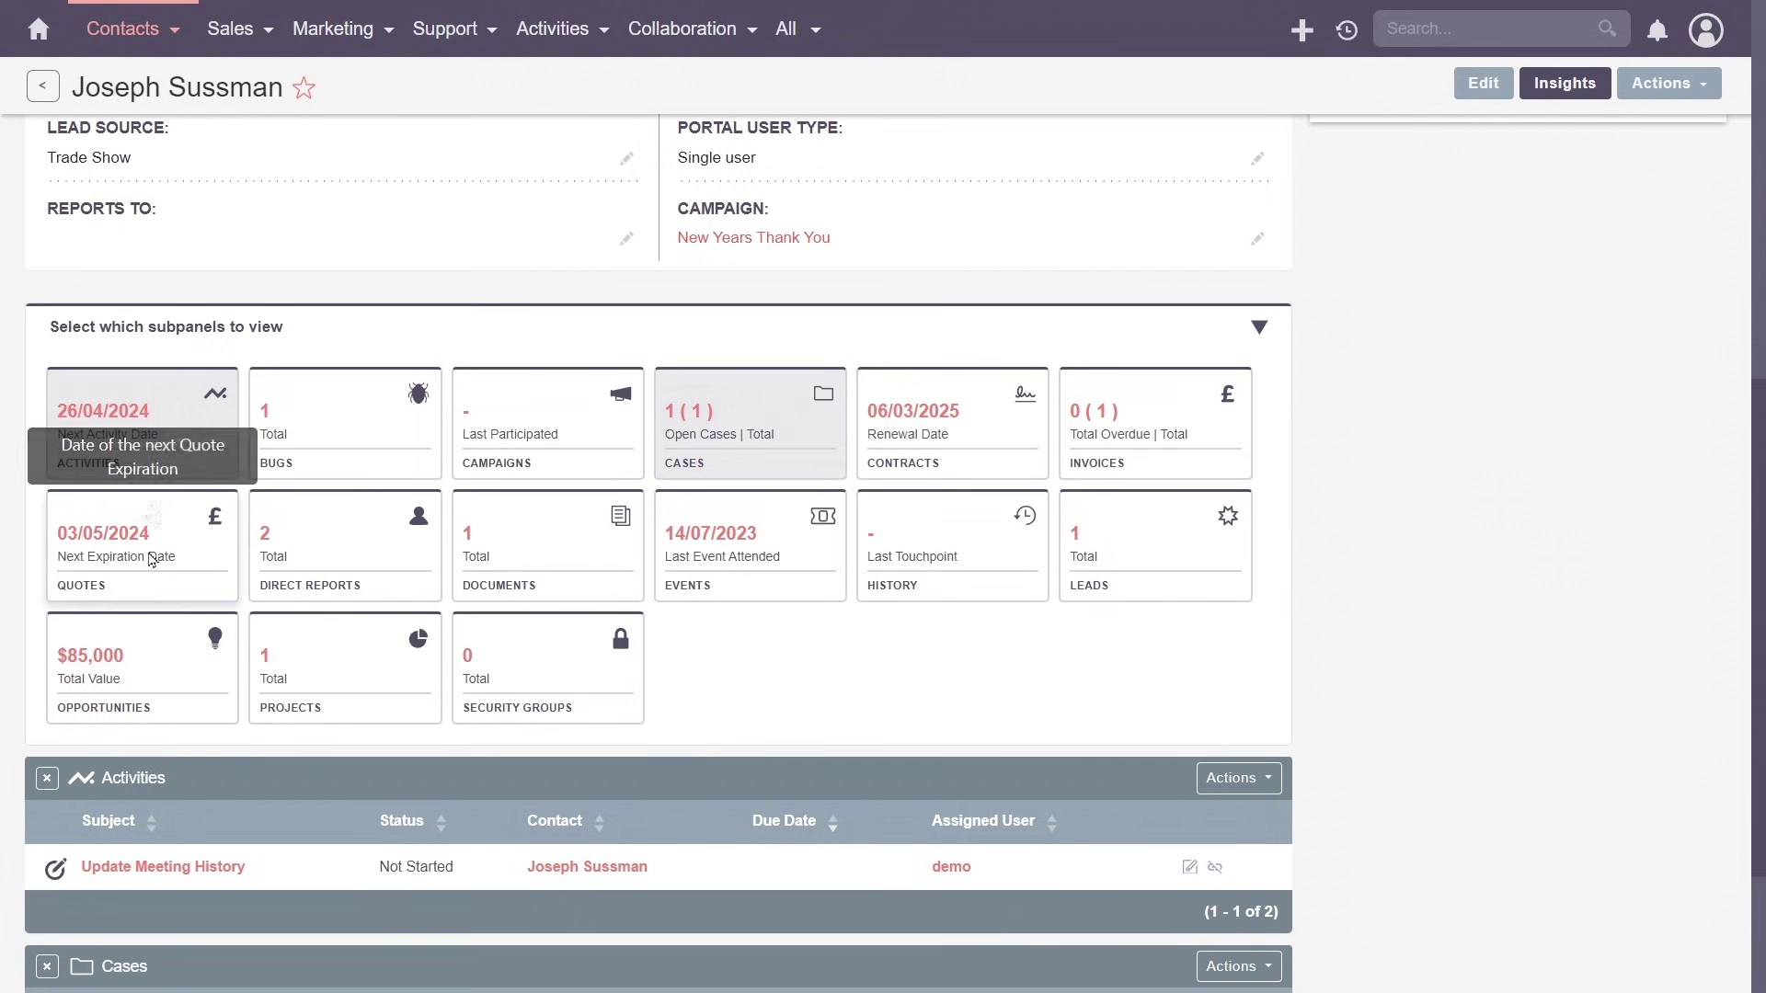
{"action": "left_click", "coordinate": [143, 432]}
{"action": "left_click", "coordinate": [750, 432]}
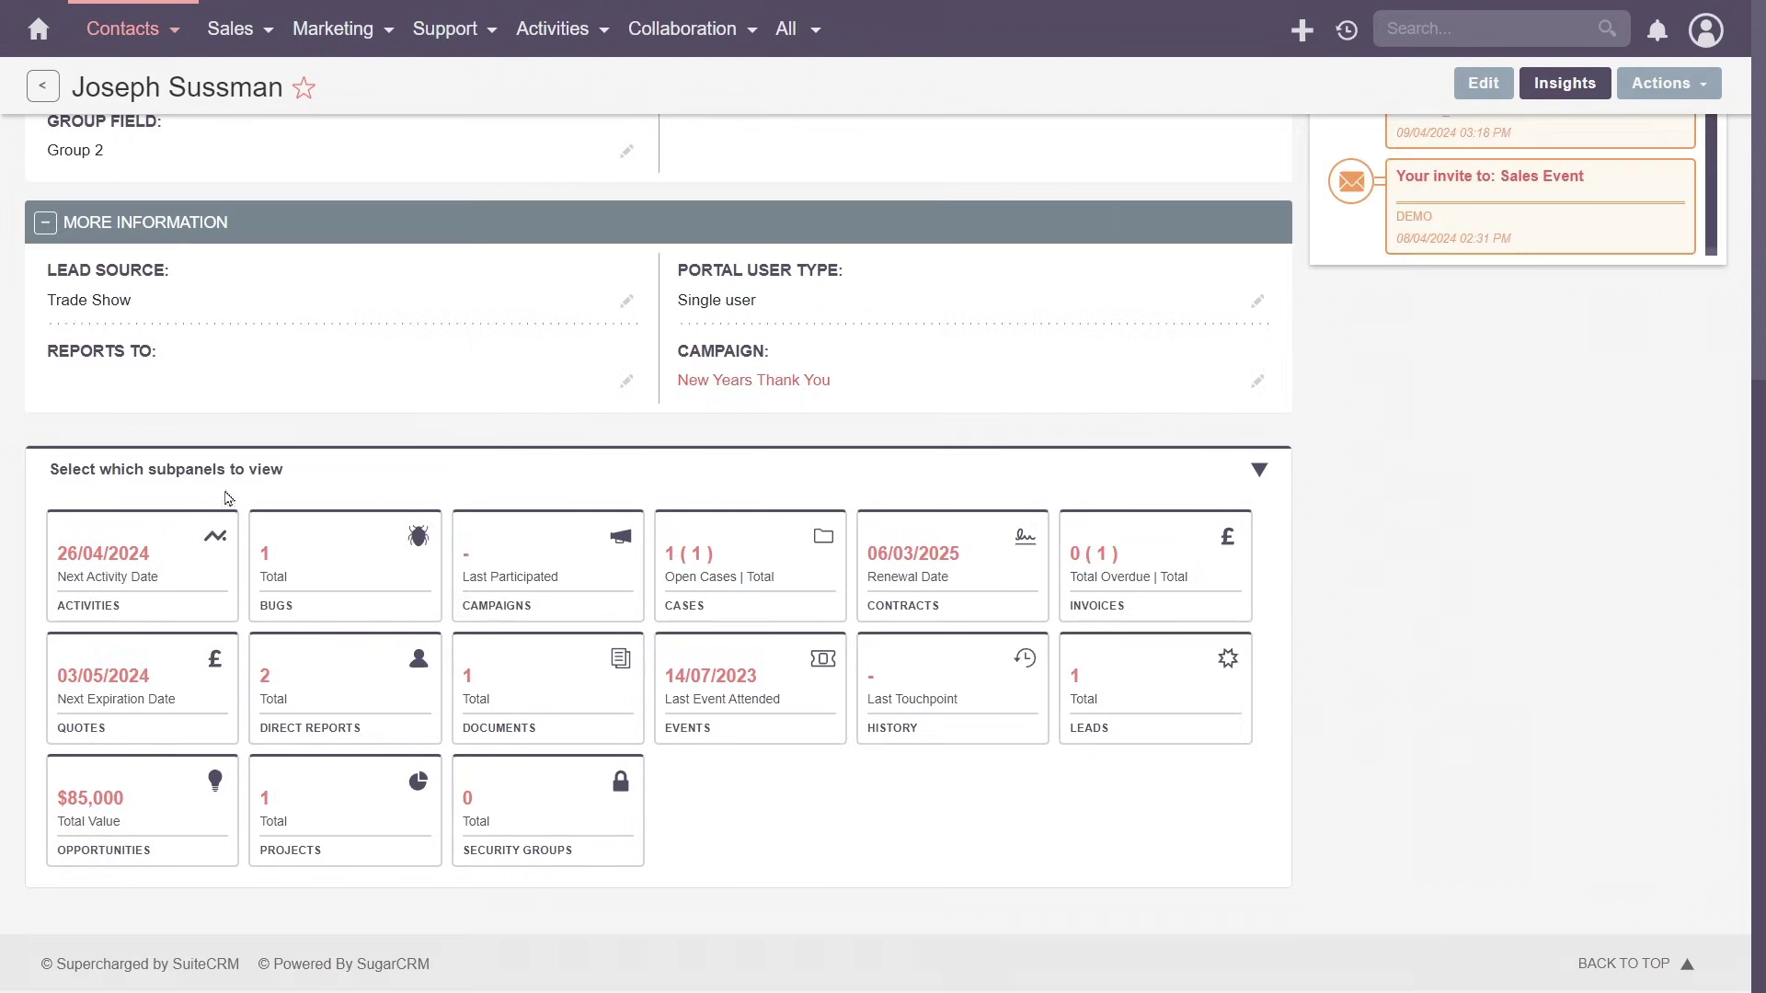
{"action": "left_click", "coordinate": [147, 574]}
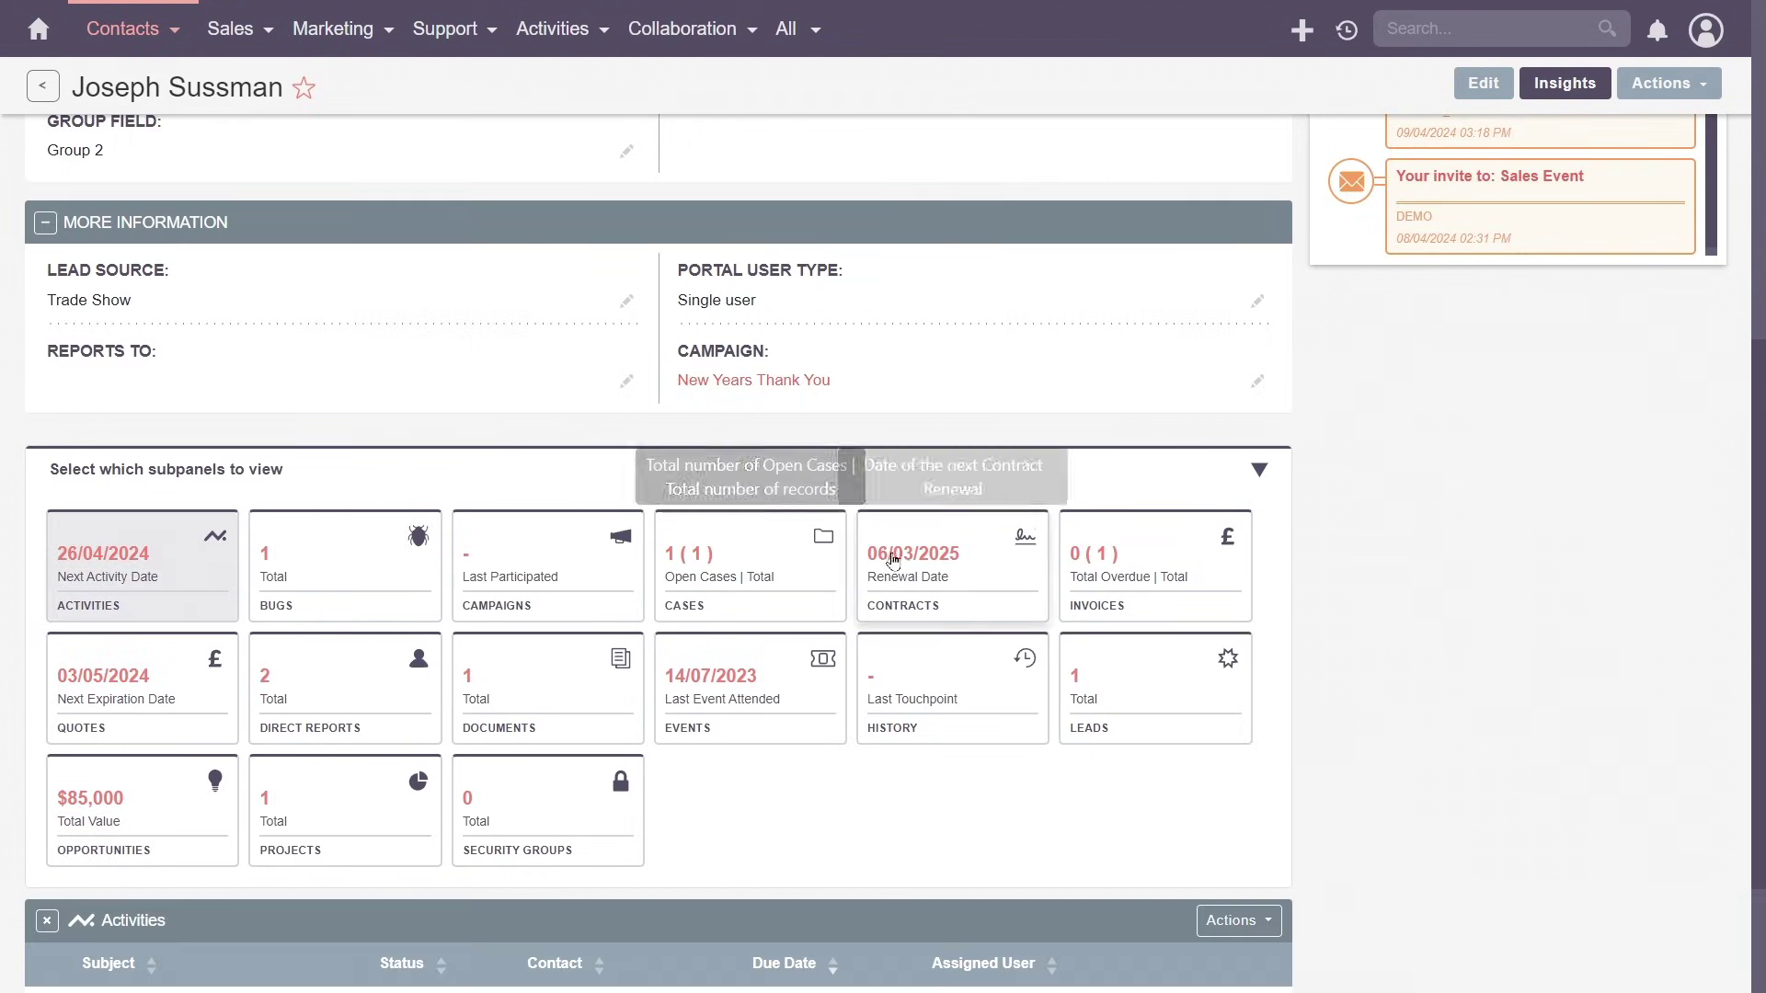
- Check the Activities subpanel's add-activity options and close them without choosing one
{"action": "scroll", "coordinate": [1012, 552], "scroll_direction": "down", "scroll_amount": 2}
{"action": "left_click", "coordinate": [1267, 732]}
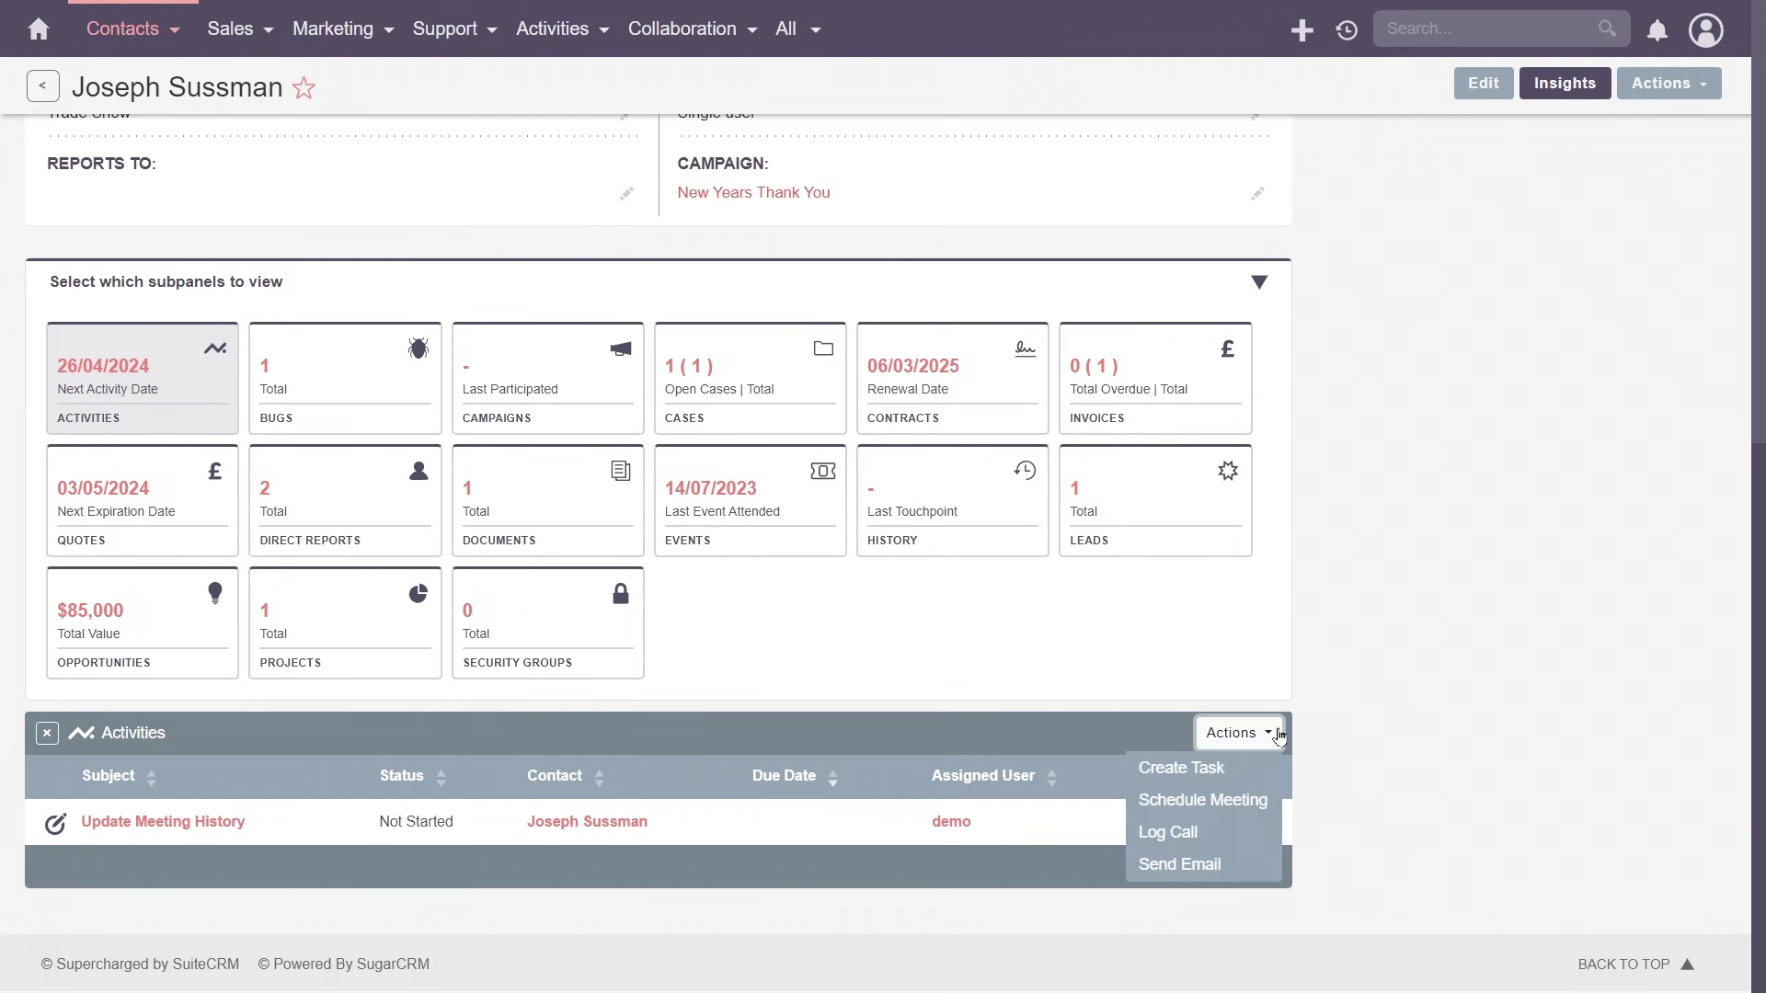
{"action": "left_click", "coordinate": [1266, 740]}
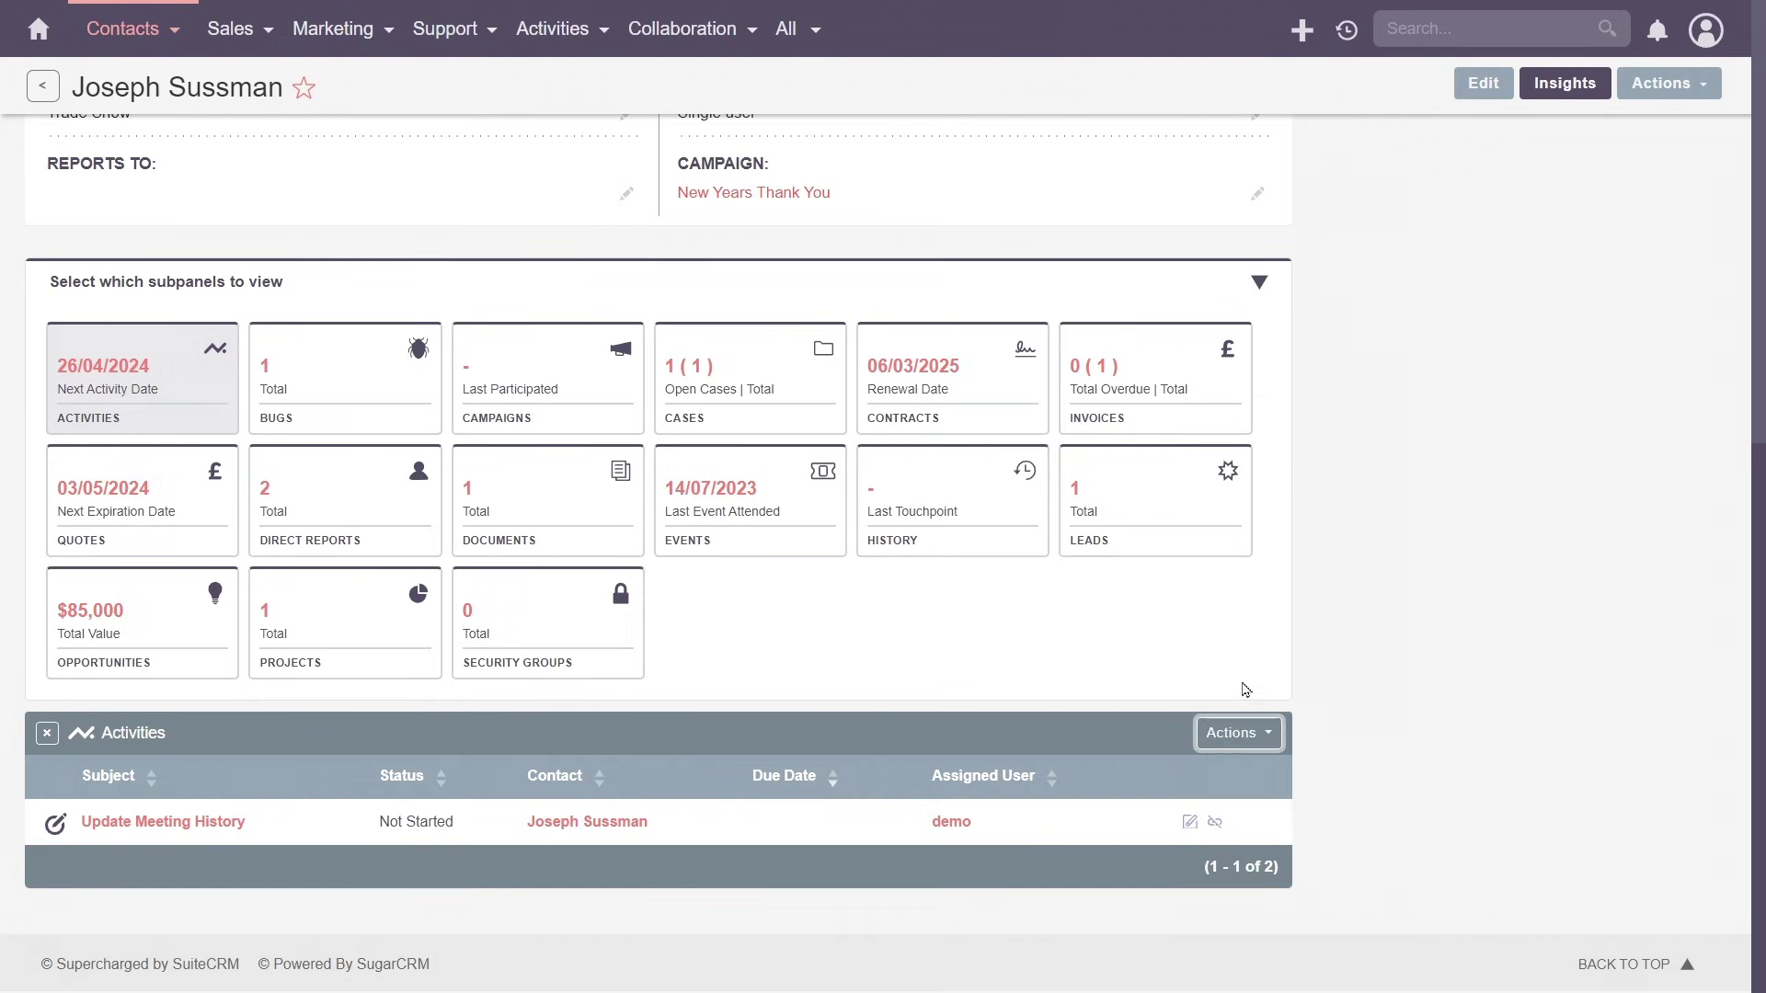
{"action": "scroll", "coordinate": [1237, 680], "scroll_direction": "up", "scroll_amount": 5}
{"action": "scroll", "coordinate": [1223, 659], "scroll_direction": "up", "scroll_amount": 2}
{"action": "scroll", "coordinate": [1221, 664], "scroll_direction": "down", "scroll_amount": 1}
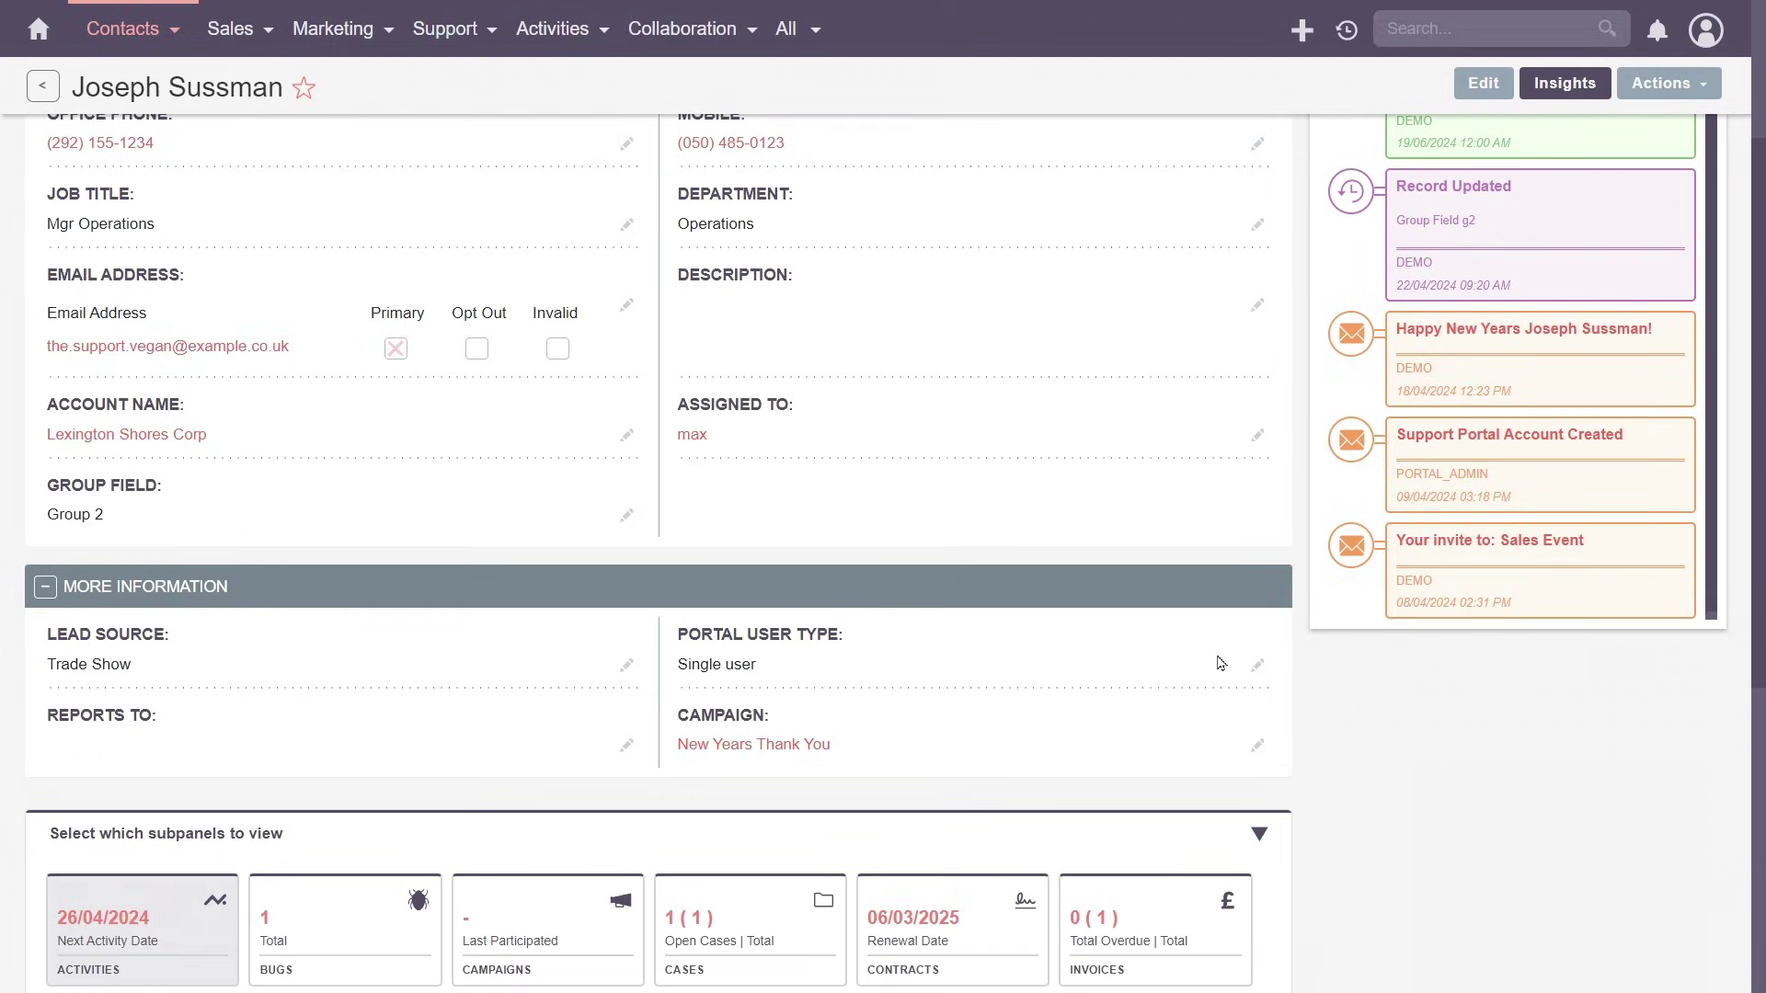
- Compose an email to the contact's address, reviewing the From, To and Email Template fields
{"action": "left_click", "coordinate": [208, 347]}
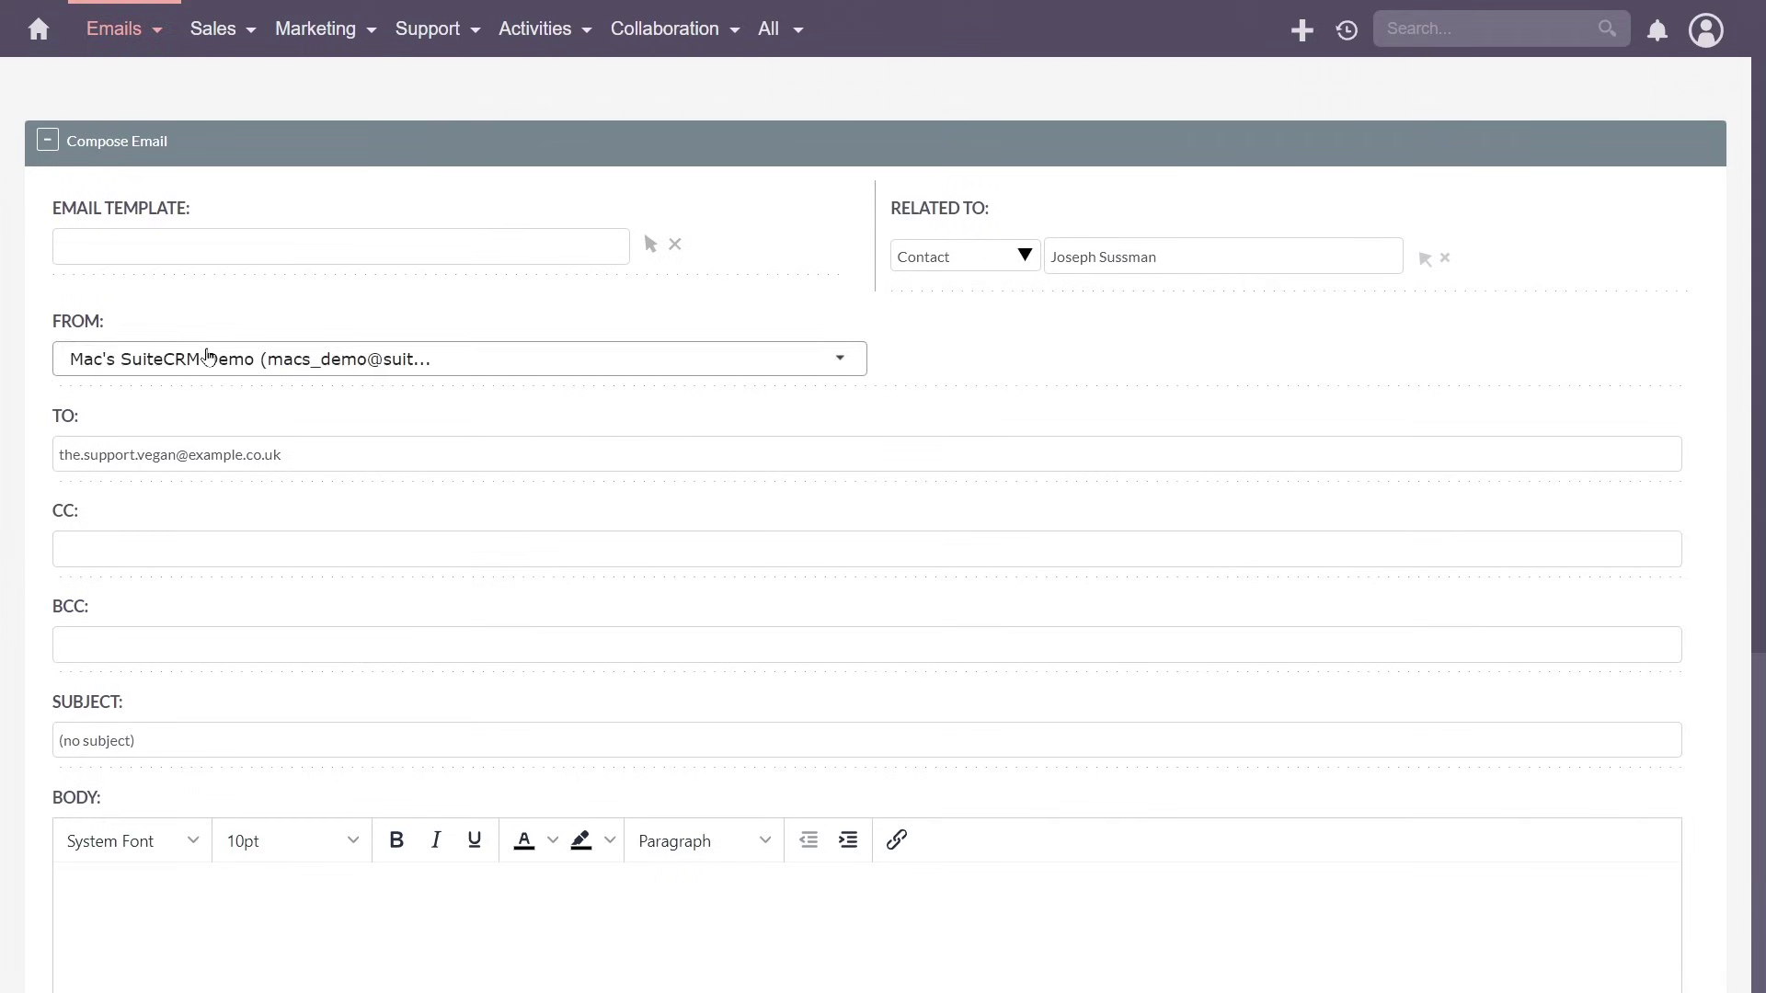
{"action": "left_click", "coordinate": [608, 359]}
{"action": "left_click", "coordinate": [606, 344]}
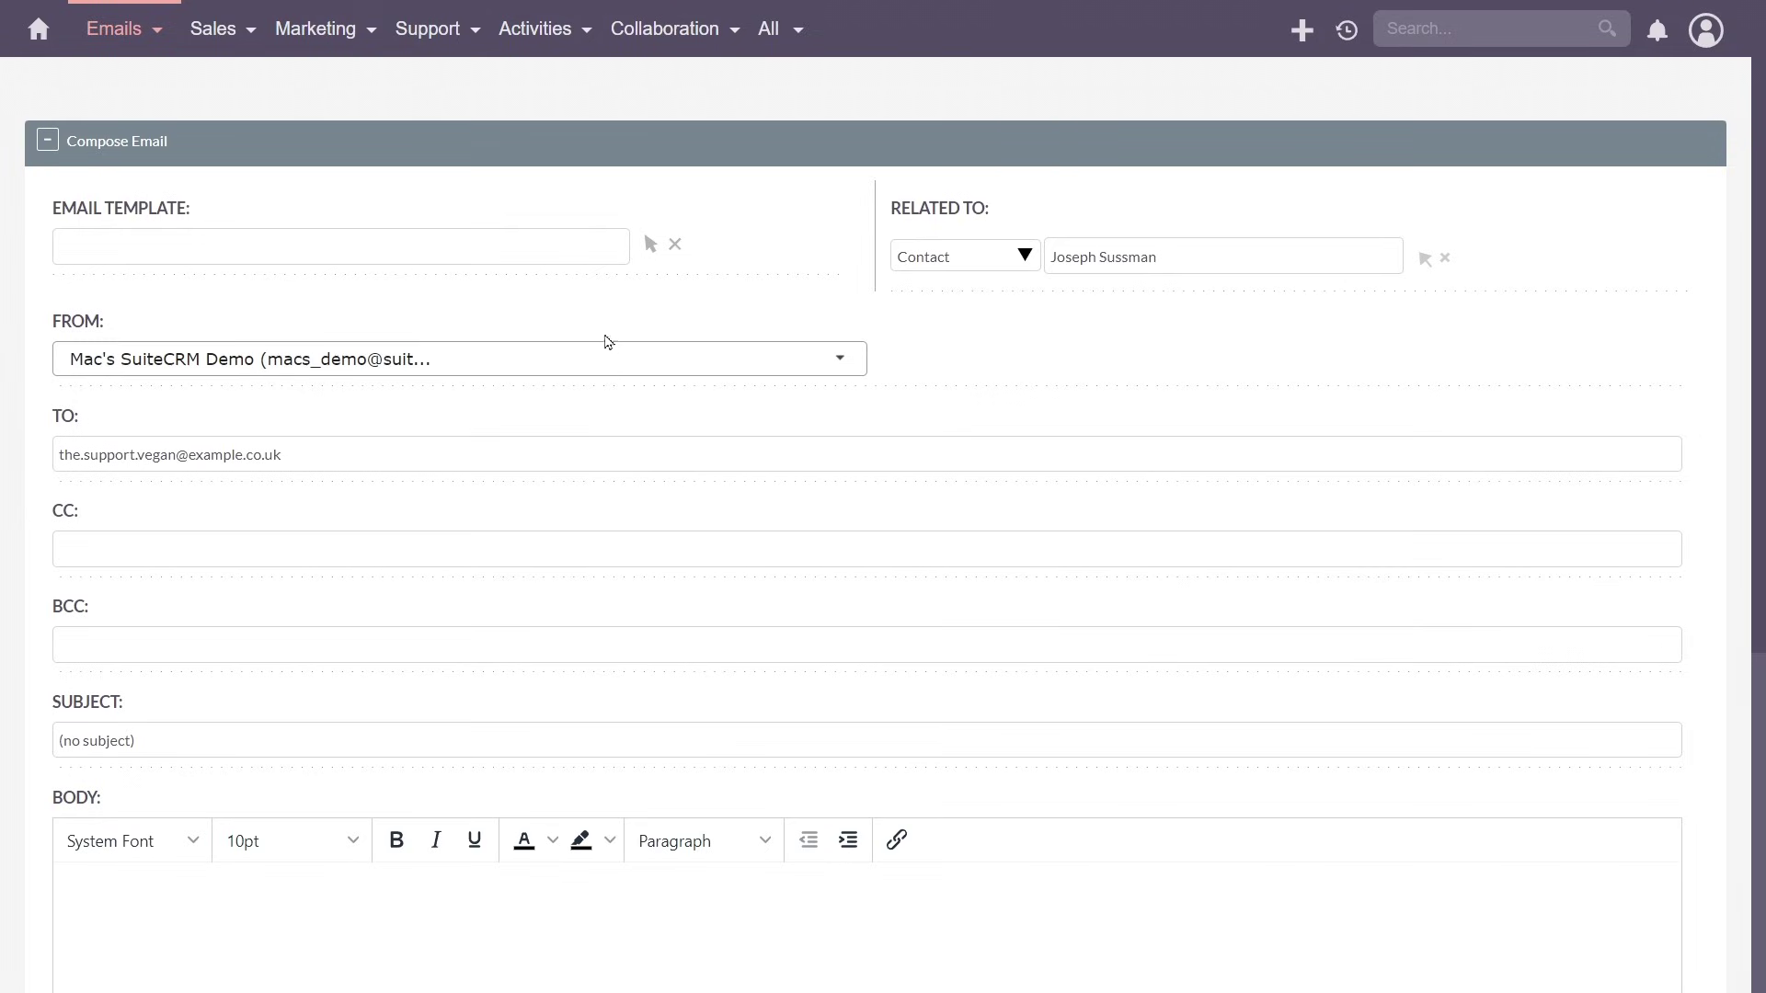
{"action": "left_click", "coordinate": [444, 465]}
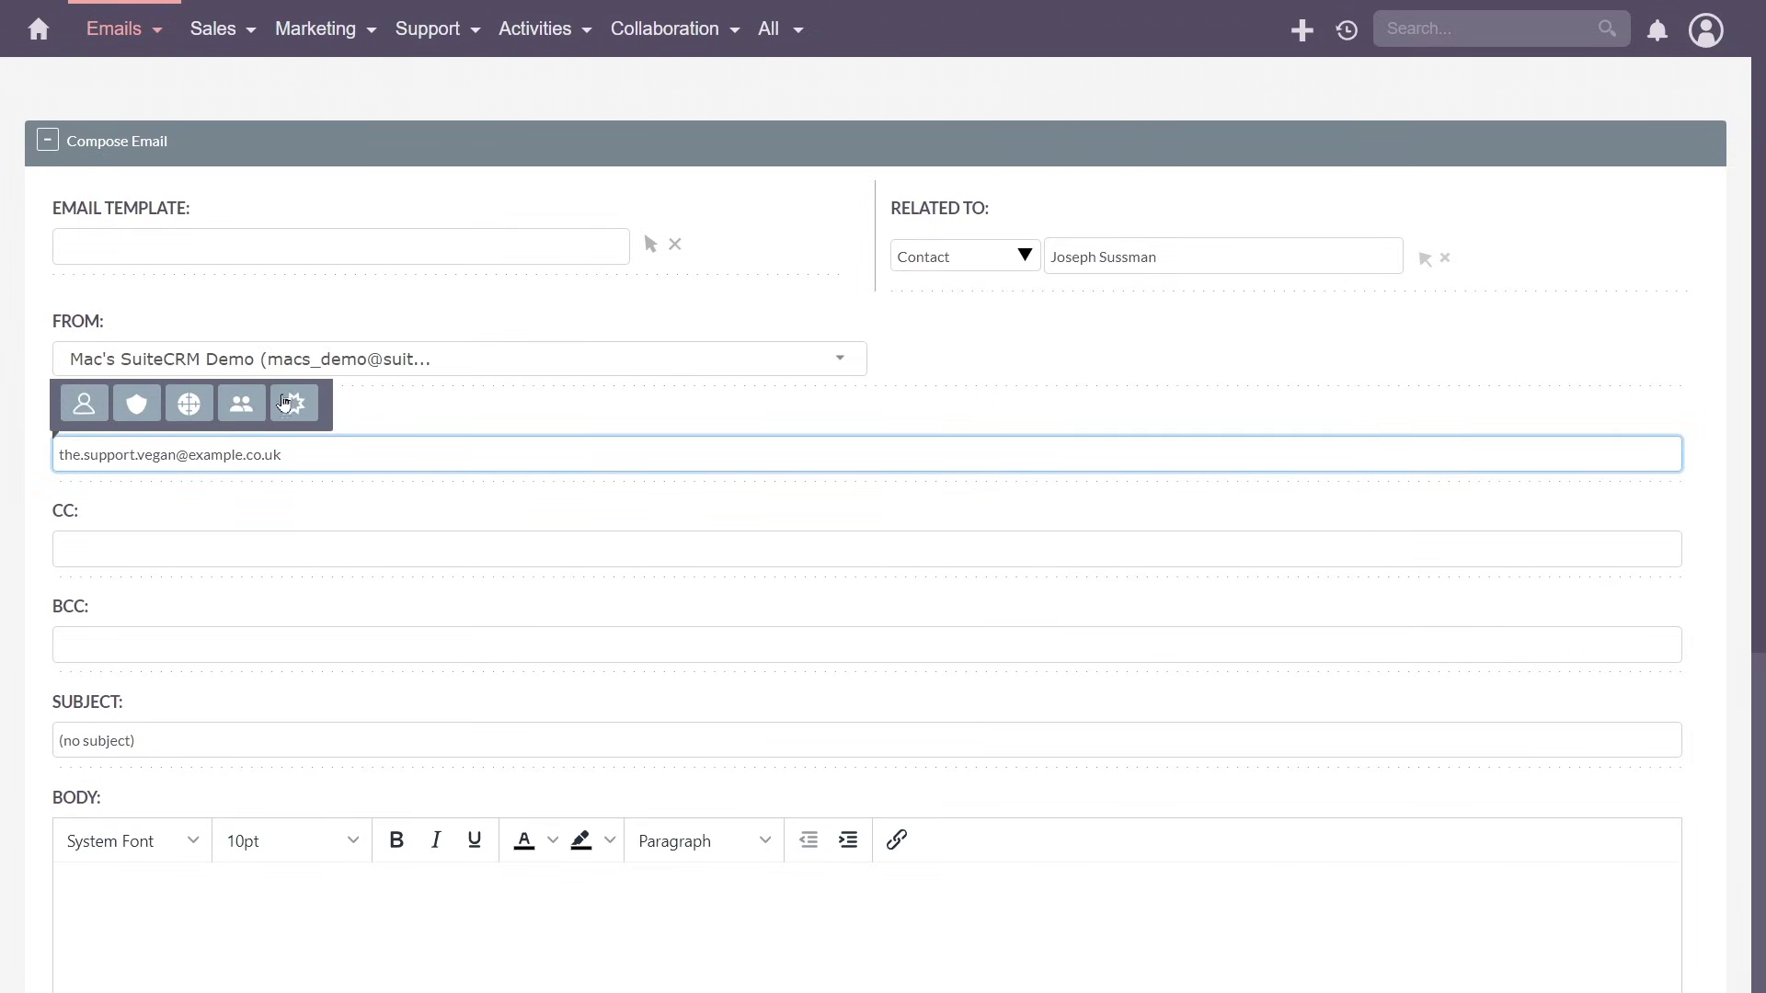
{"action": "left_click", "coordinate": [610, 244]}
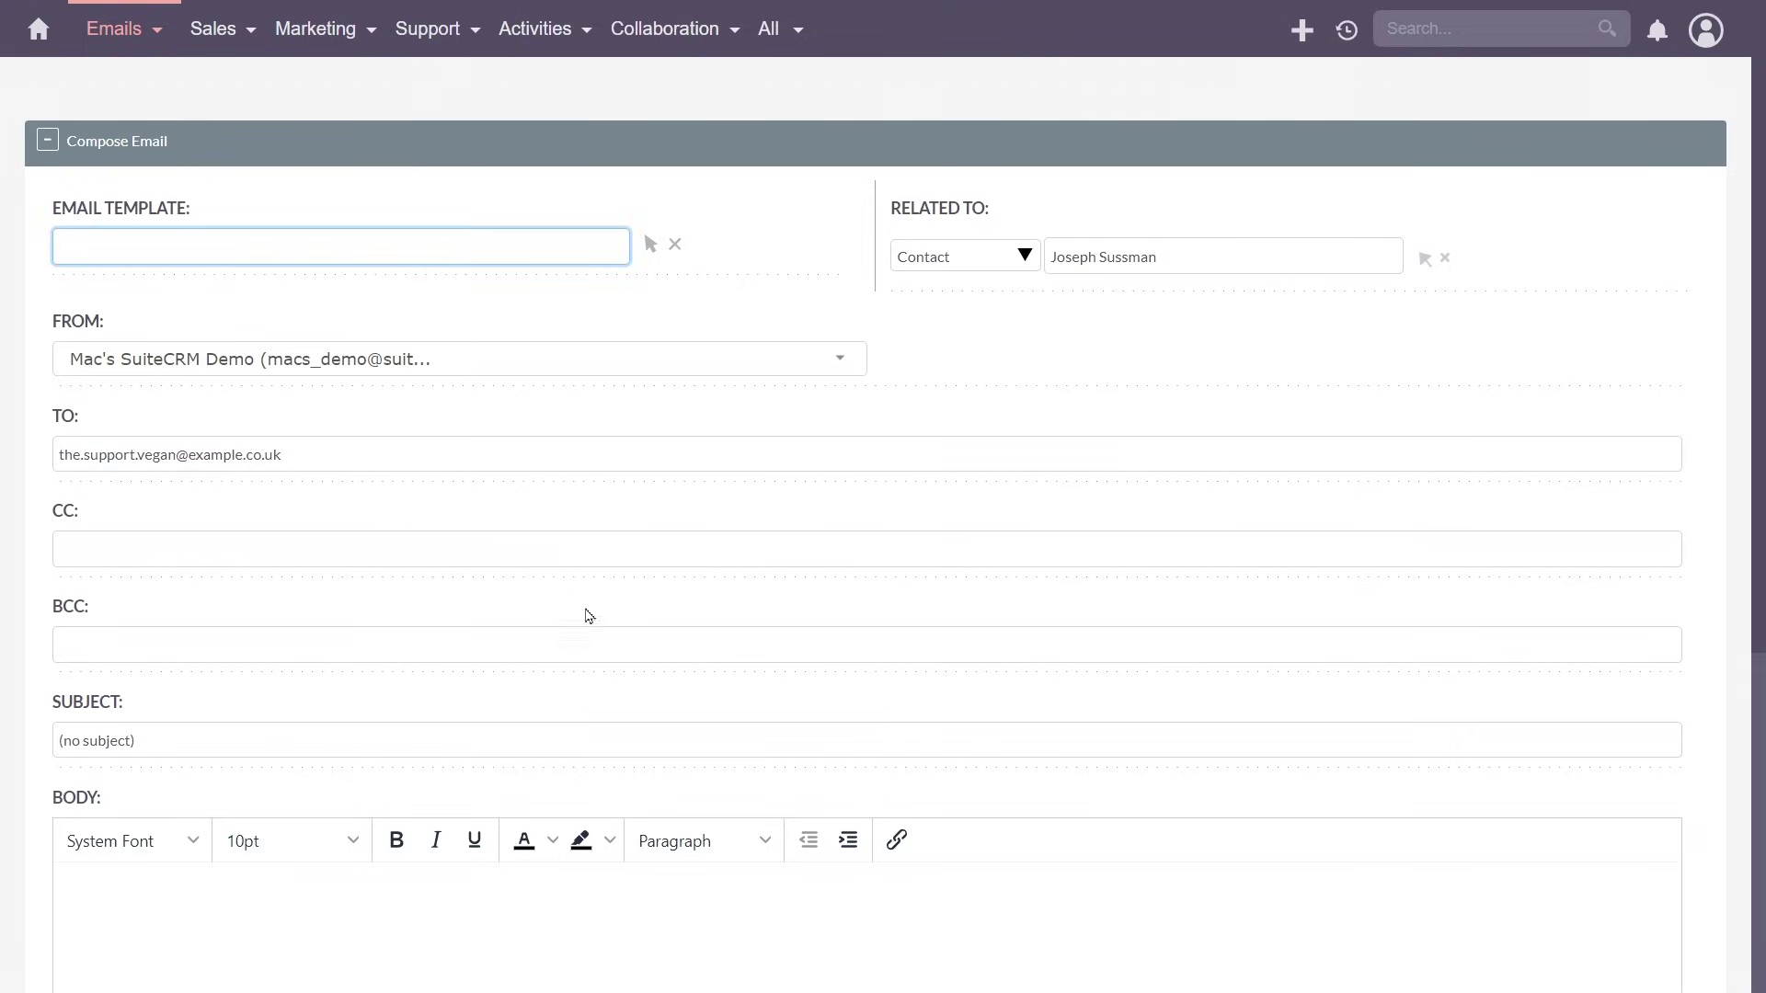
{"action": "scroll", "coordinate": [589, 615], "scroll_direction": "down", "scroll_amount": 5}
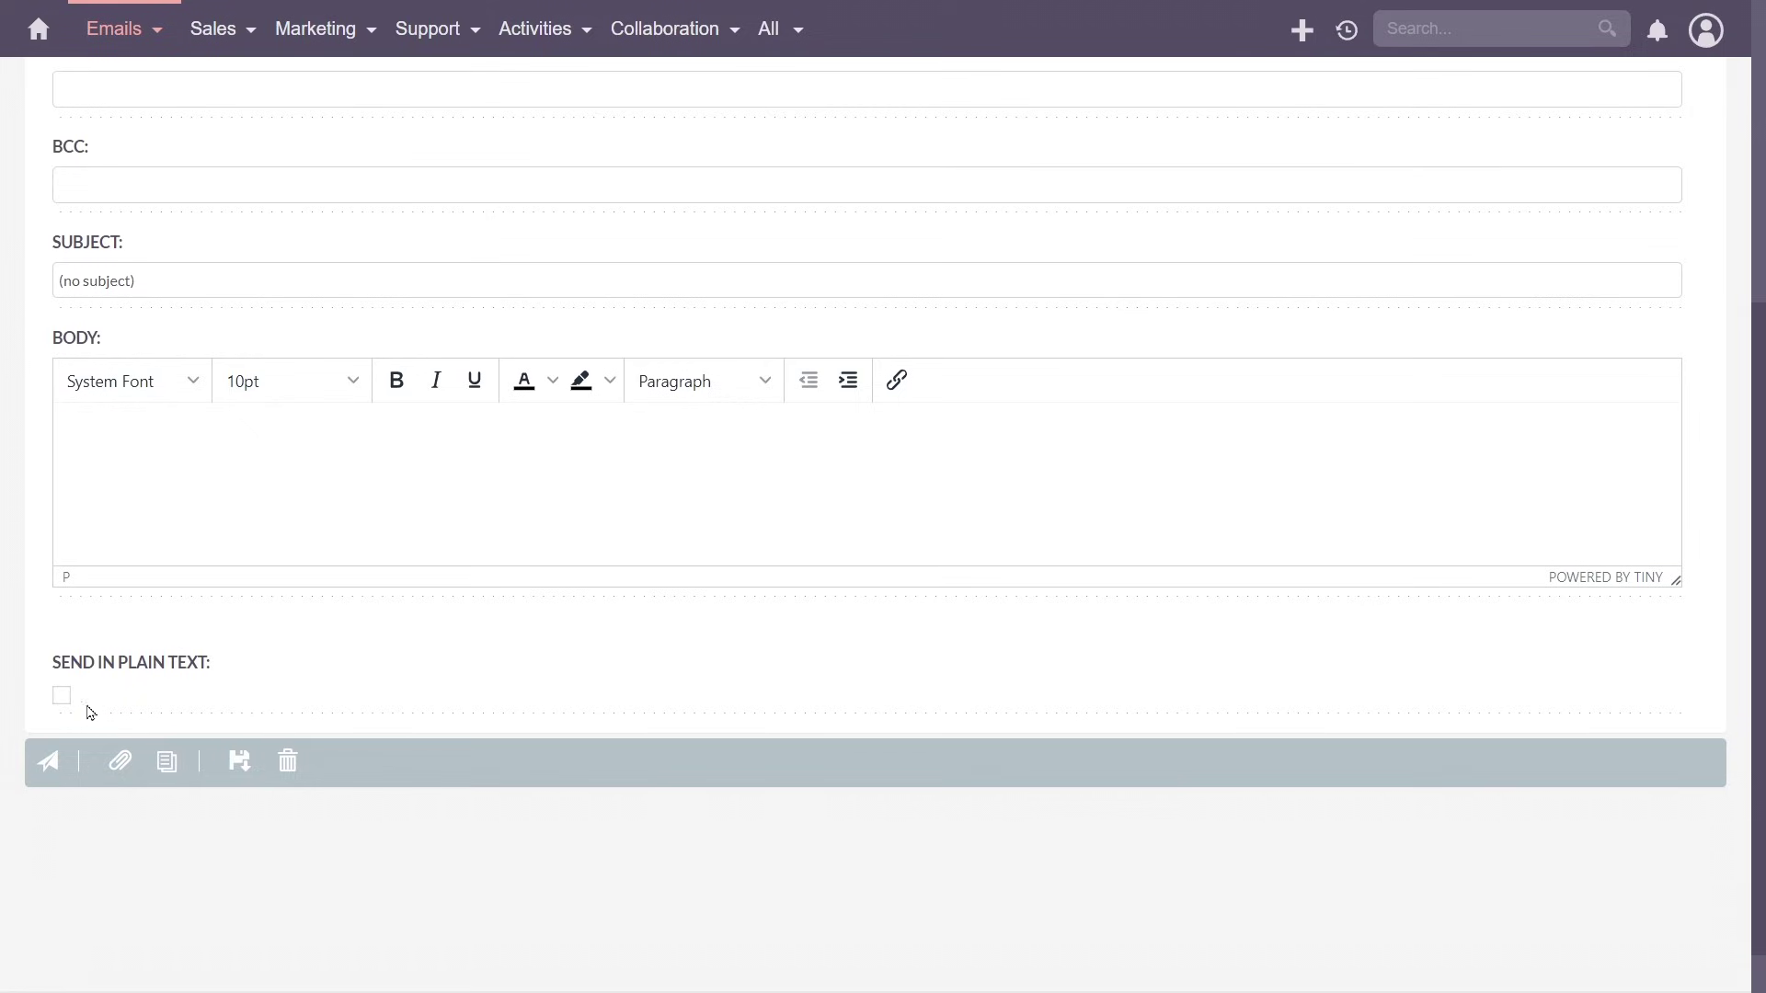
{"action": "scroll", "coordinate": [132, 671], "scroll_direction": "up", "scroll_amount": 5}
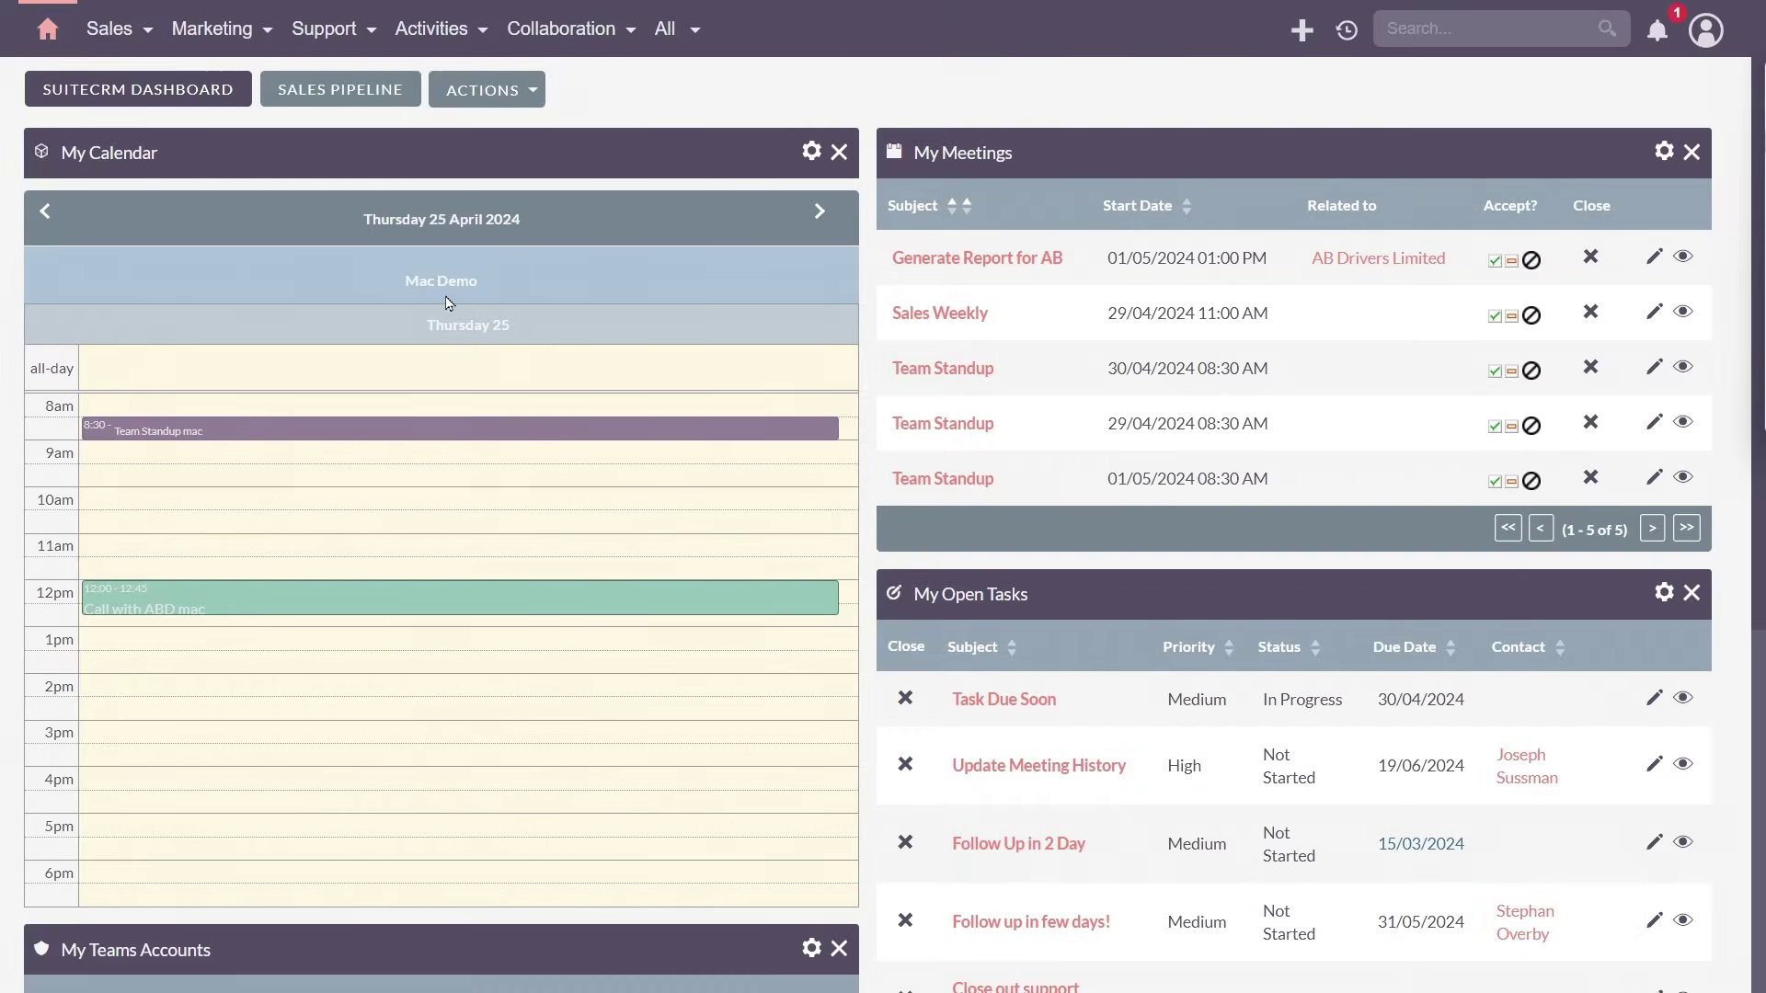
- Switch the home dashboard to the SALES PIPELINE tab and look over its charts
{"action": "scroll", "coordinate": [644, 313], "scroll_direction": "down", "scroll_amount": 6}
{"action": "scroll", "coordinate": [810, 327], "scroll_direction": "up", "scroll_amount": 2}
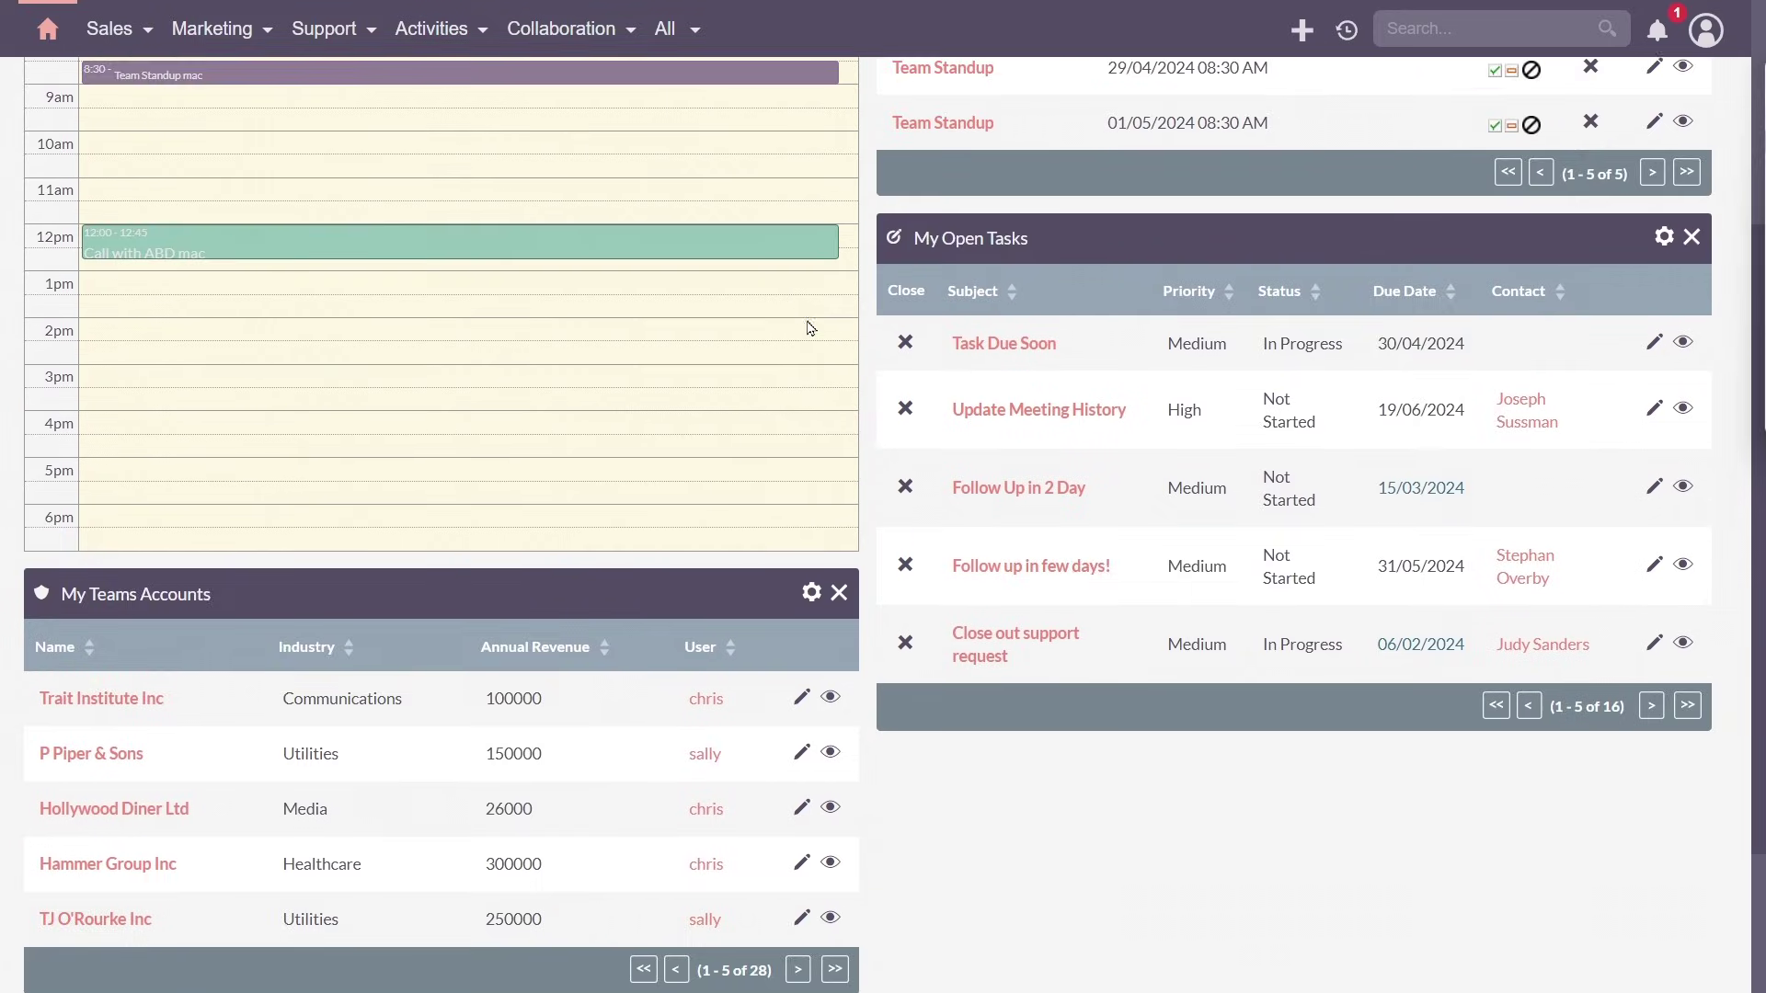
{"action": "scroll", "coordinate": [810, 328], "scroll_direction": "up", "scroll_amount": 4}
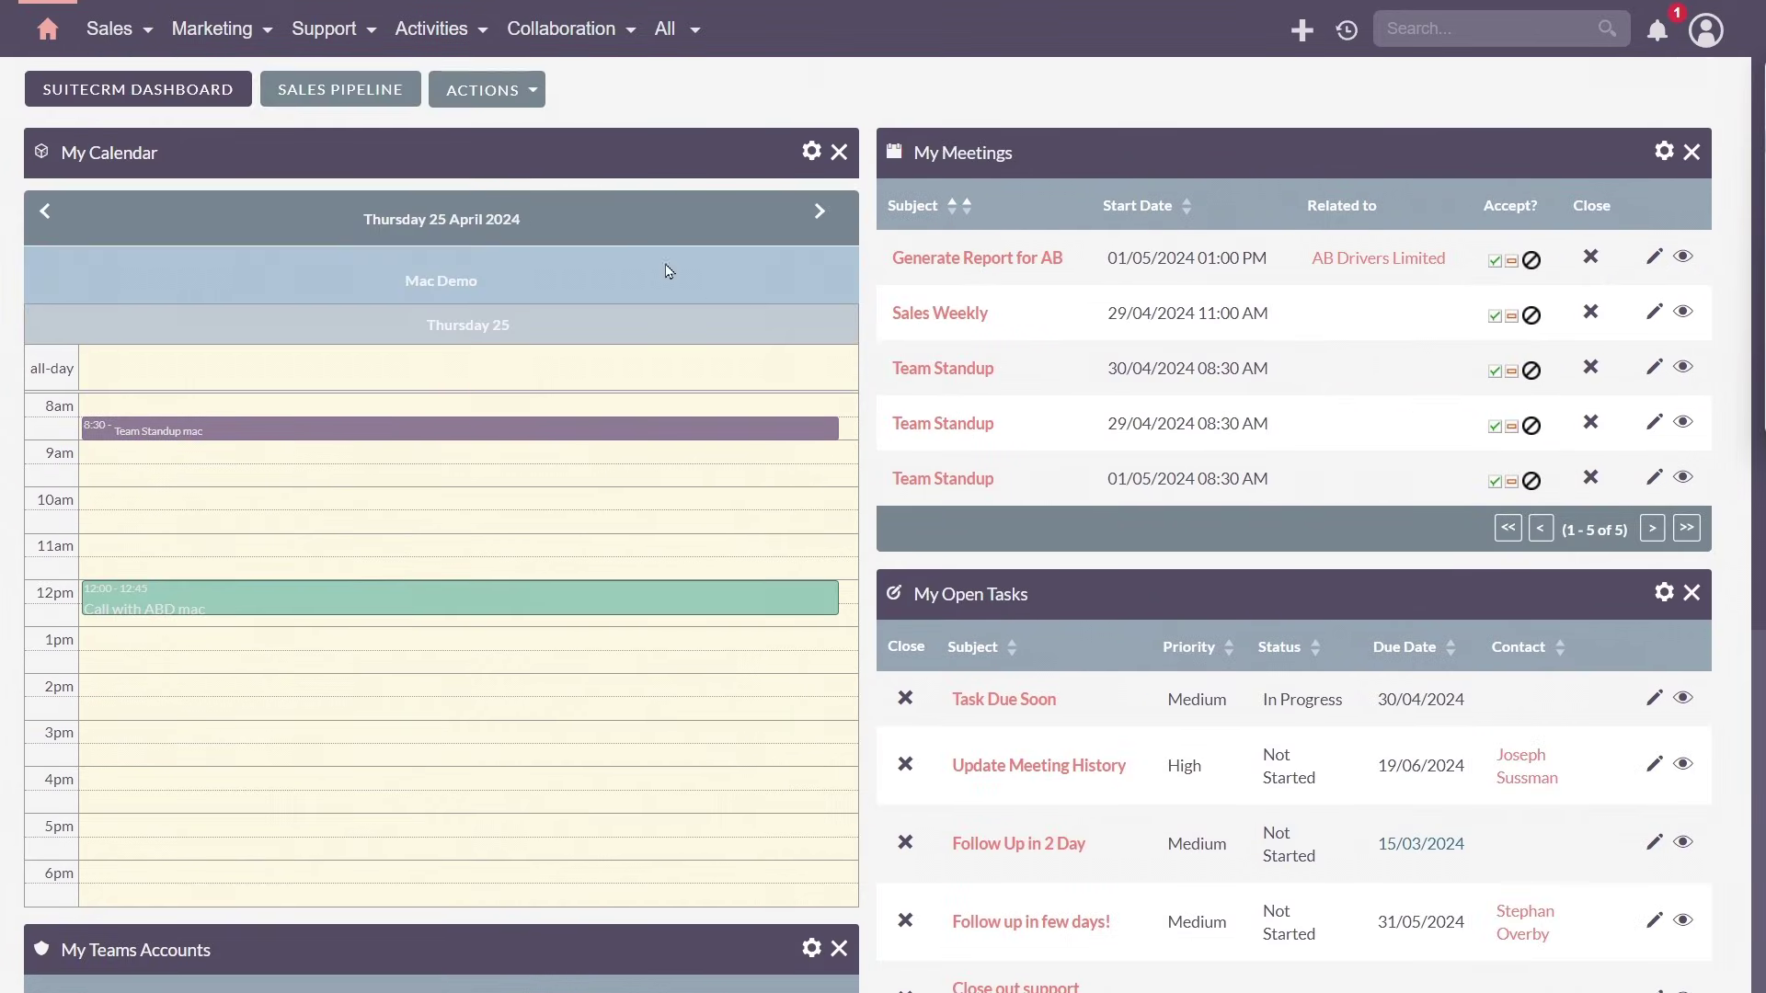
{"action": "left_click", "coordinate": [379, 108]}
{"action": "scroll", "coordinate": [409, 221], "scroll_direction": "down", "scroll_amount": 1}
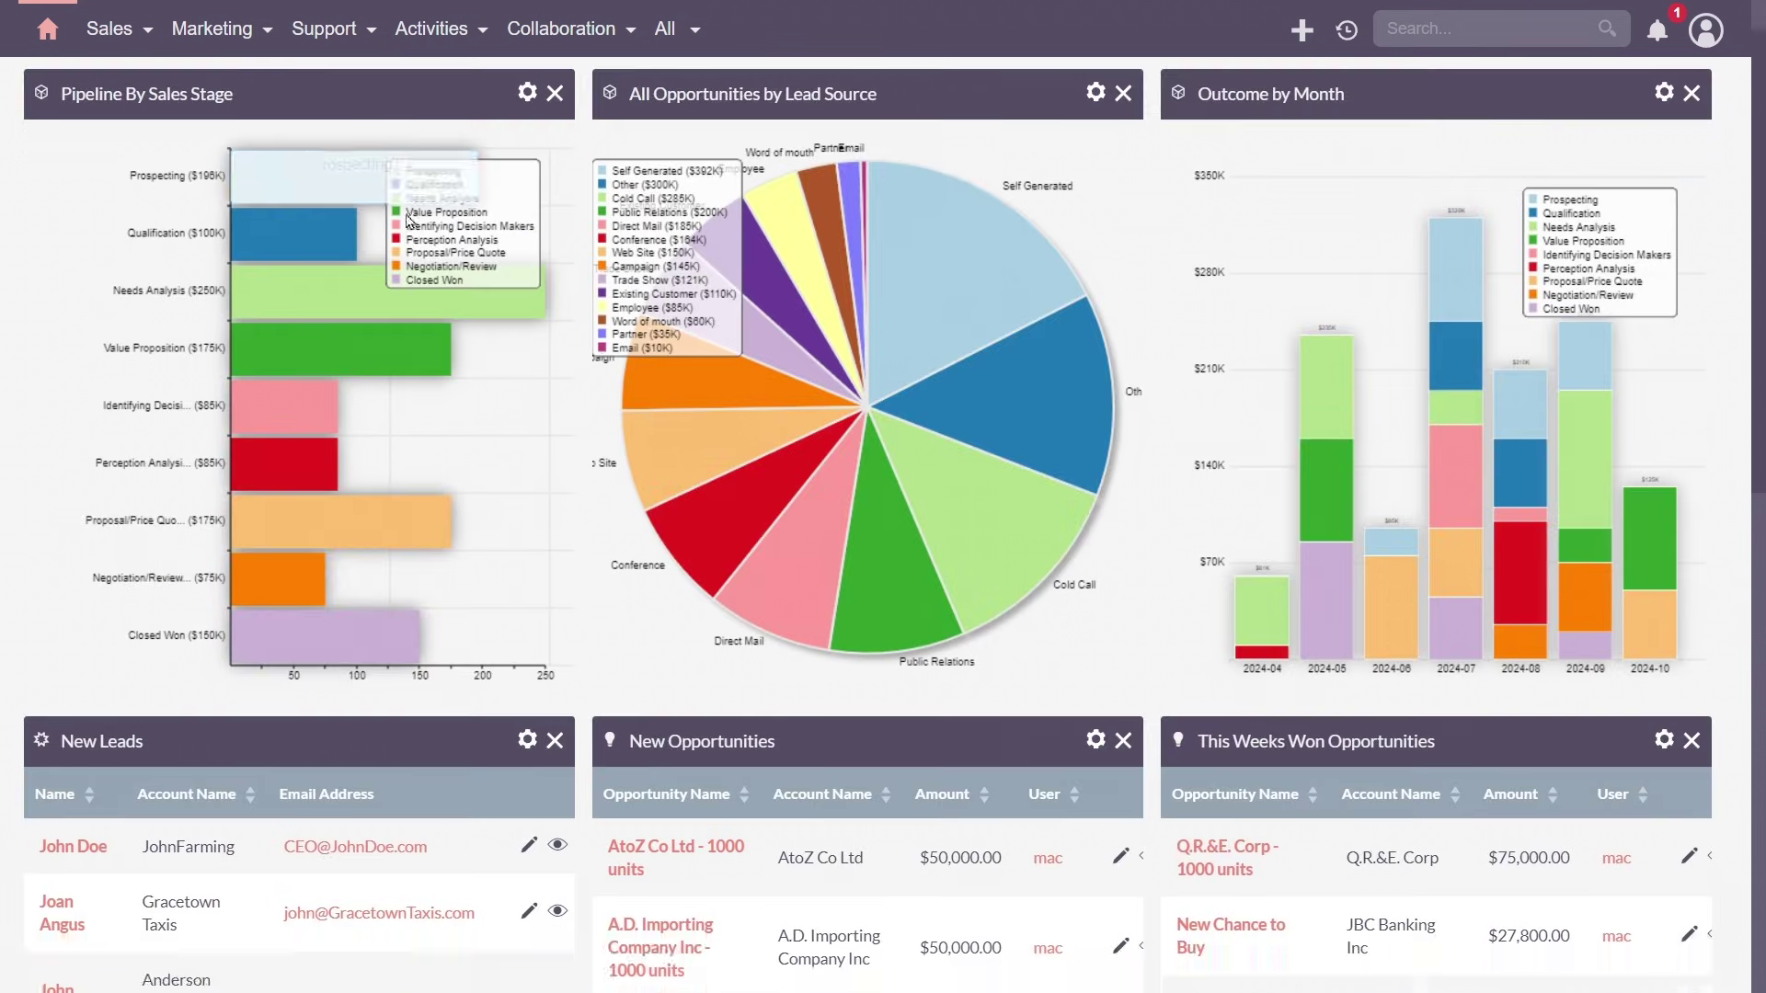
{"action": "scroll", "coordinate": [409, 220], "scroll_direction": "down", "scroll_amount": 3}
{"action": "scroll", "coordinate": [681, 303], "scroll_direction": "up", "scroll_amount": 4}
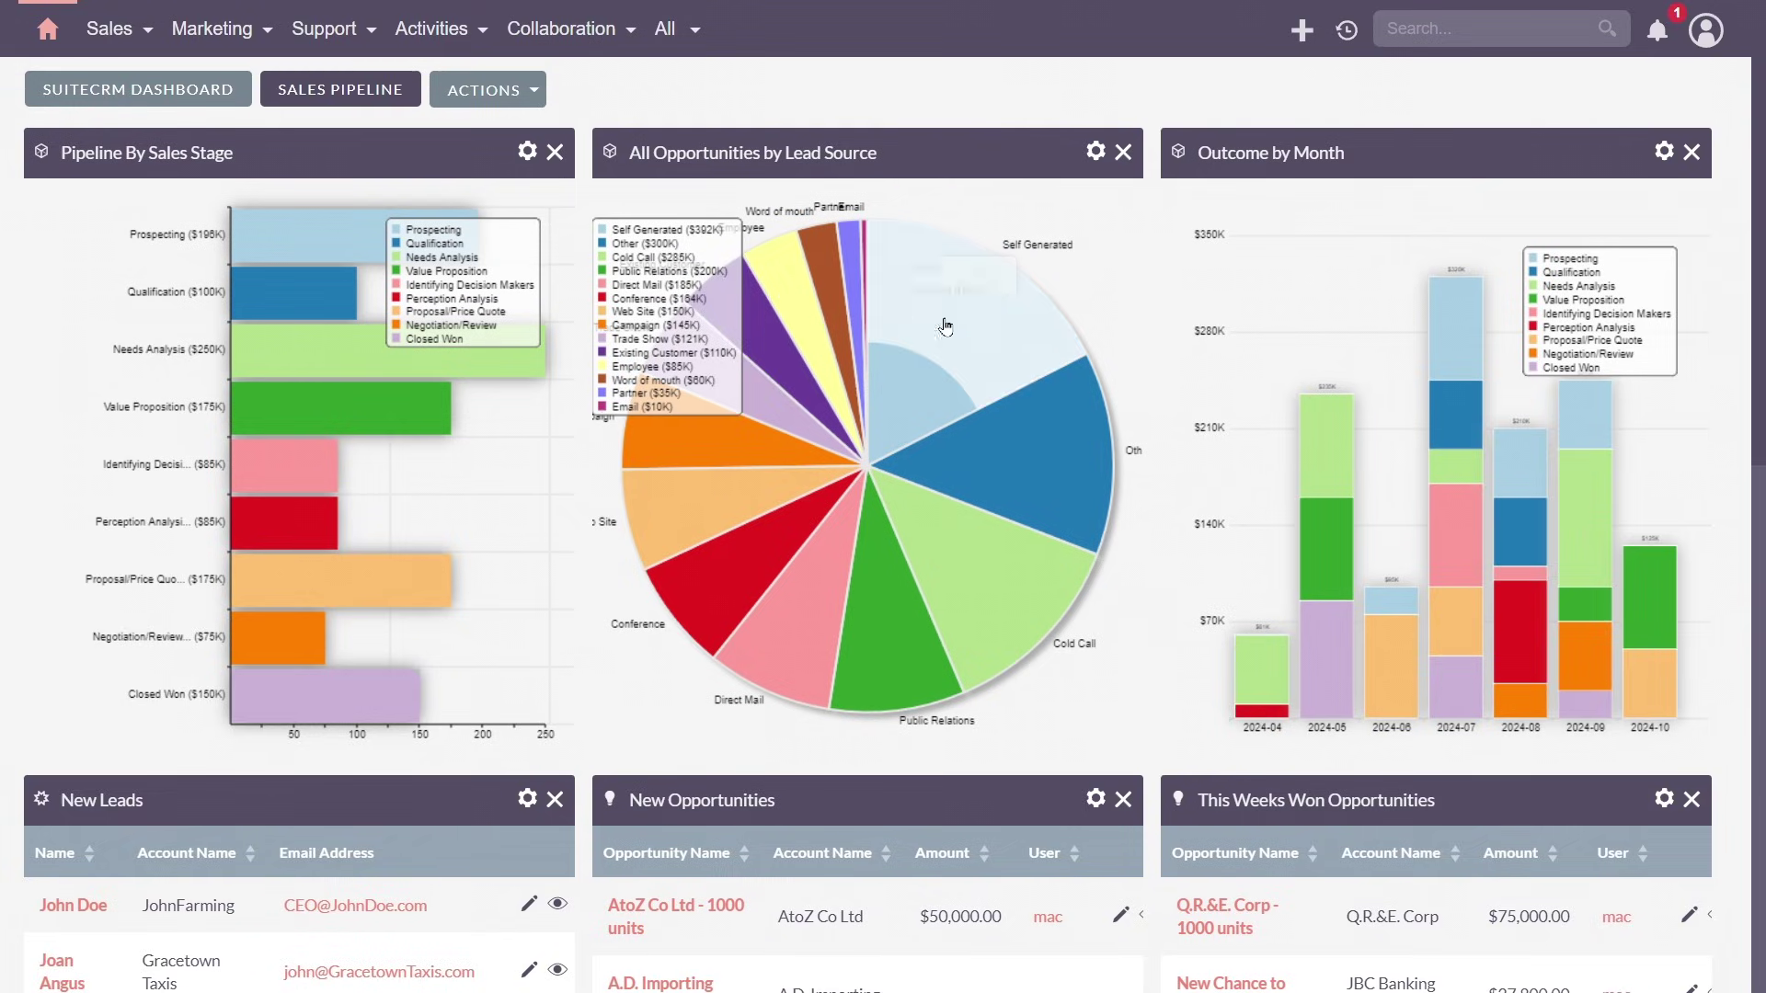
- Open the New Opportunities dashlet settings and close them without saving
{"action": "left_click", "coordinate": [1095, 799]}
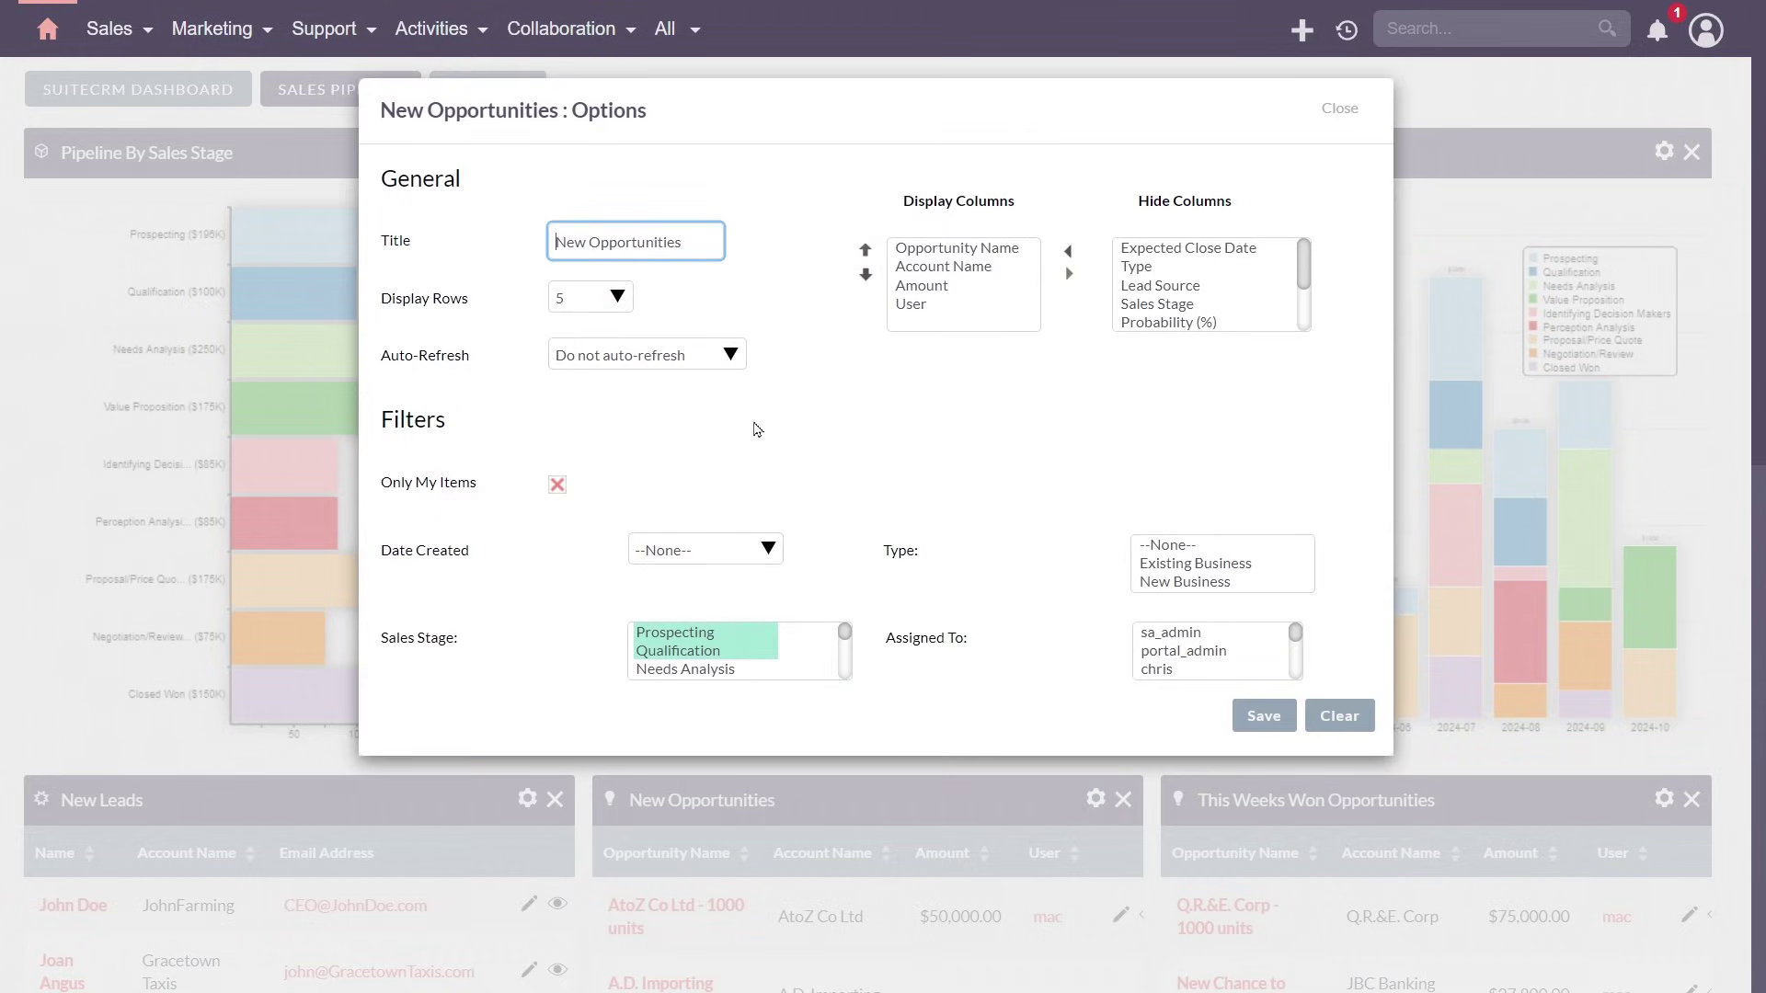
{"action": "left_click", "coordinate": [1343, 111]}
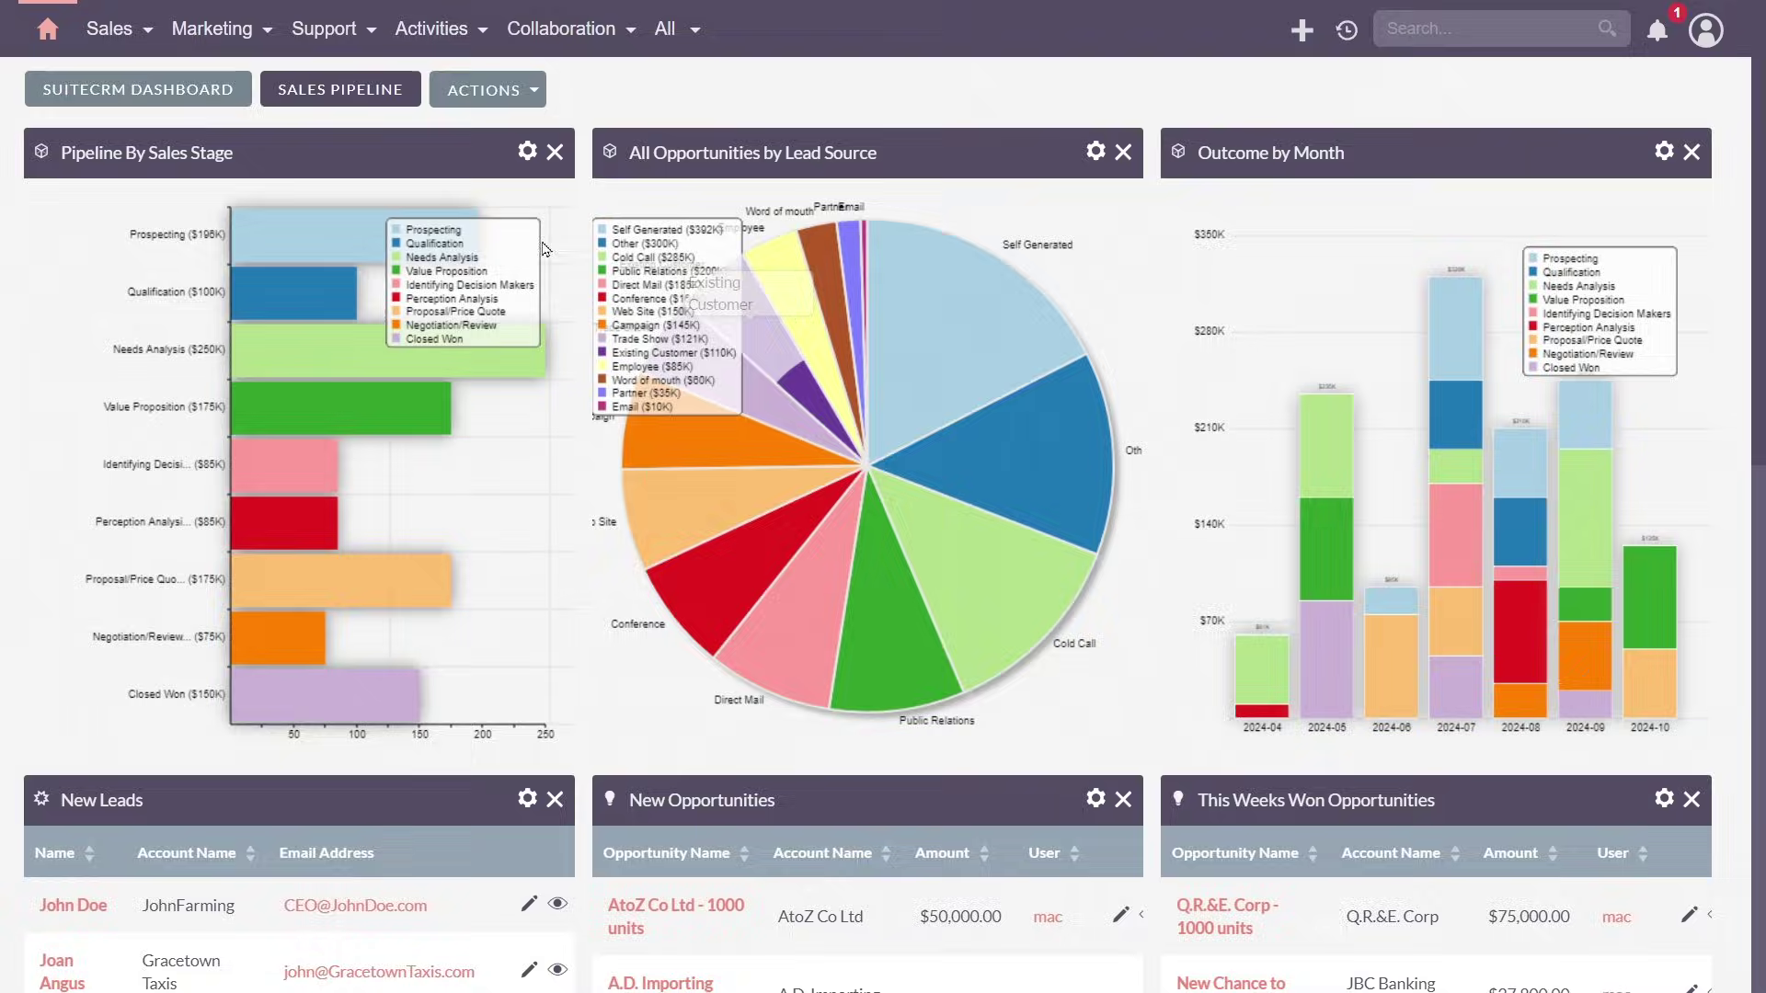
{"action": "mouse_move", "coordinate": [110, 29]}
{"action": "mouse_move", "coordinate": [129, 150]}
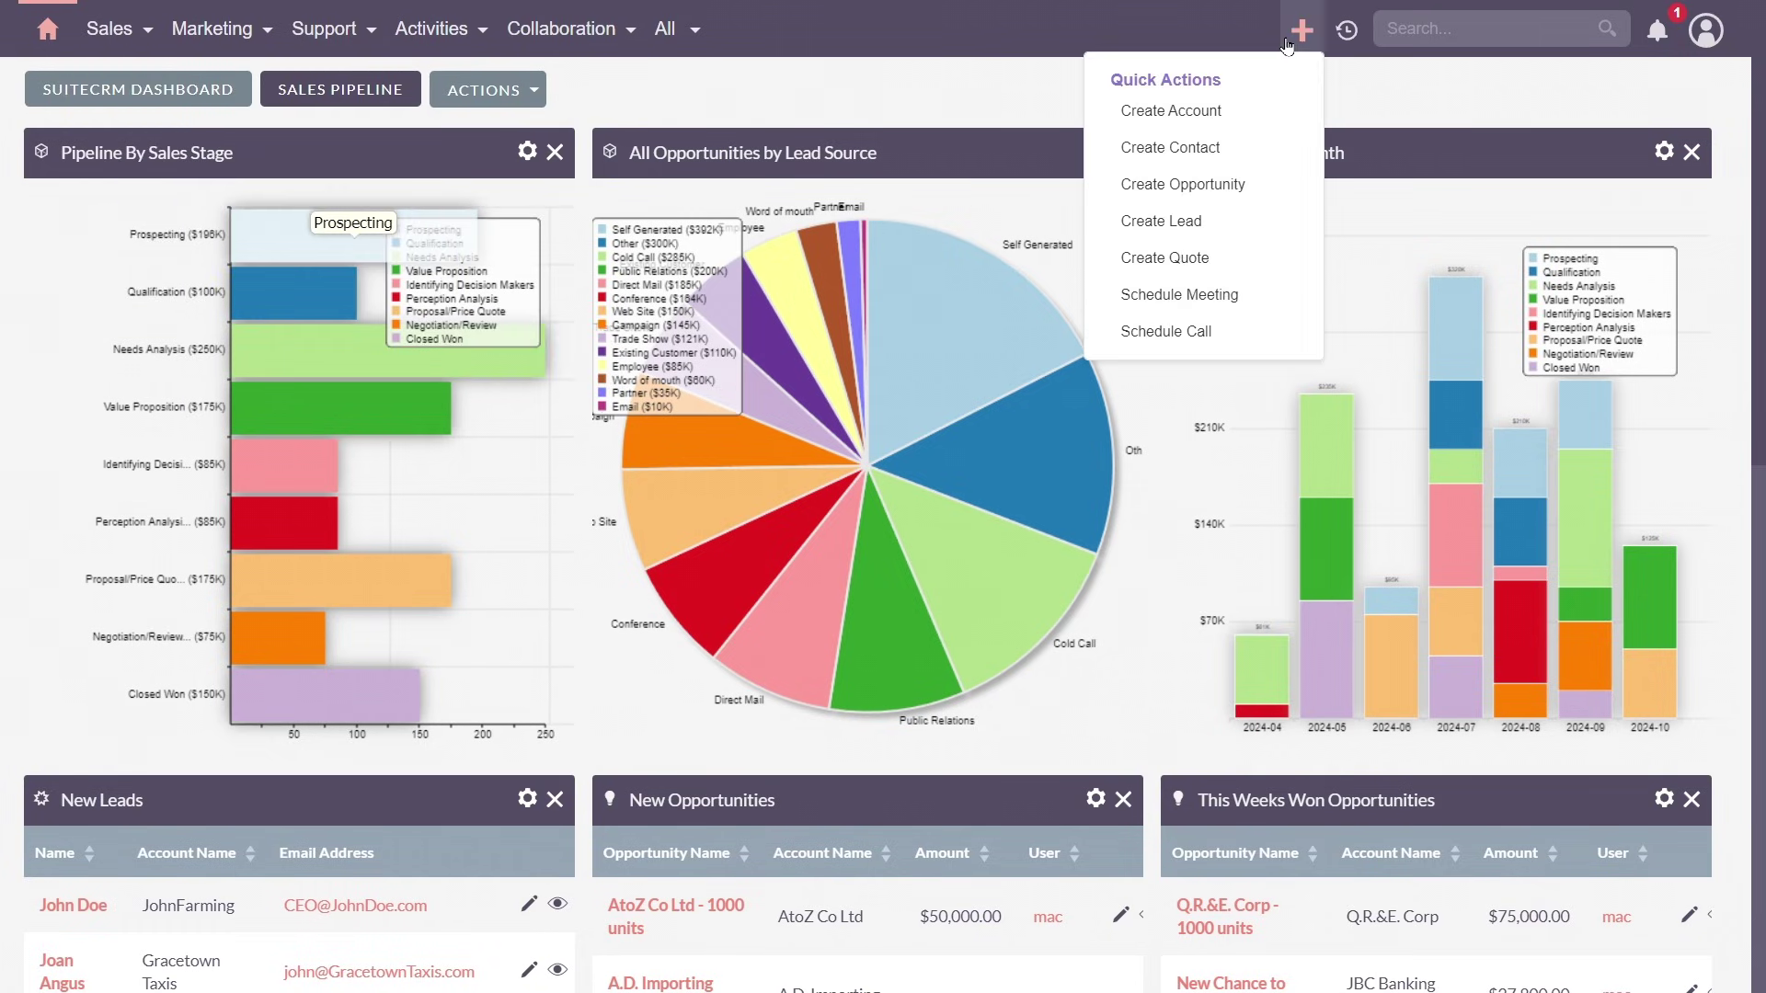
{"action": "mouse_move", "coordinate": [1357, 36]}
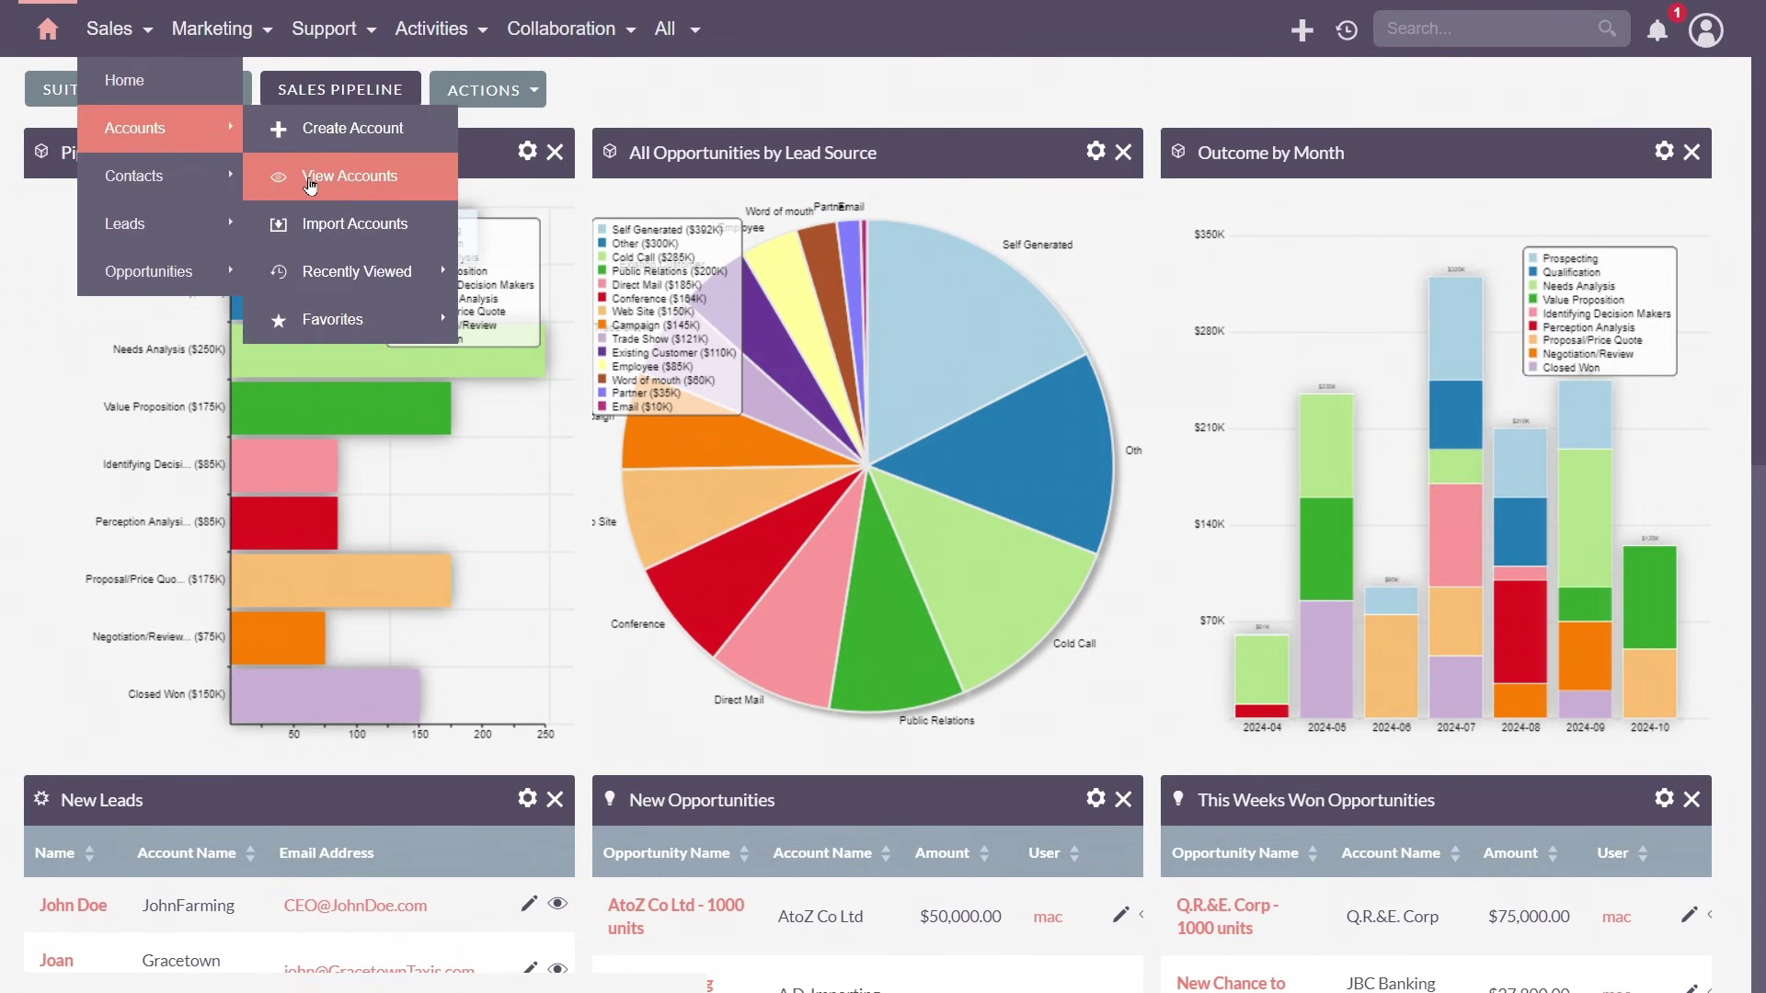
- Open the accounts list and then the JBC Banking Inc account record
{"action": "left_click", "coordinate": [313, 178]}
{"action": "scroll", "coordinate": [451, 494], "scroll_direction": "down", "scroll_amount": 3}
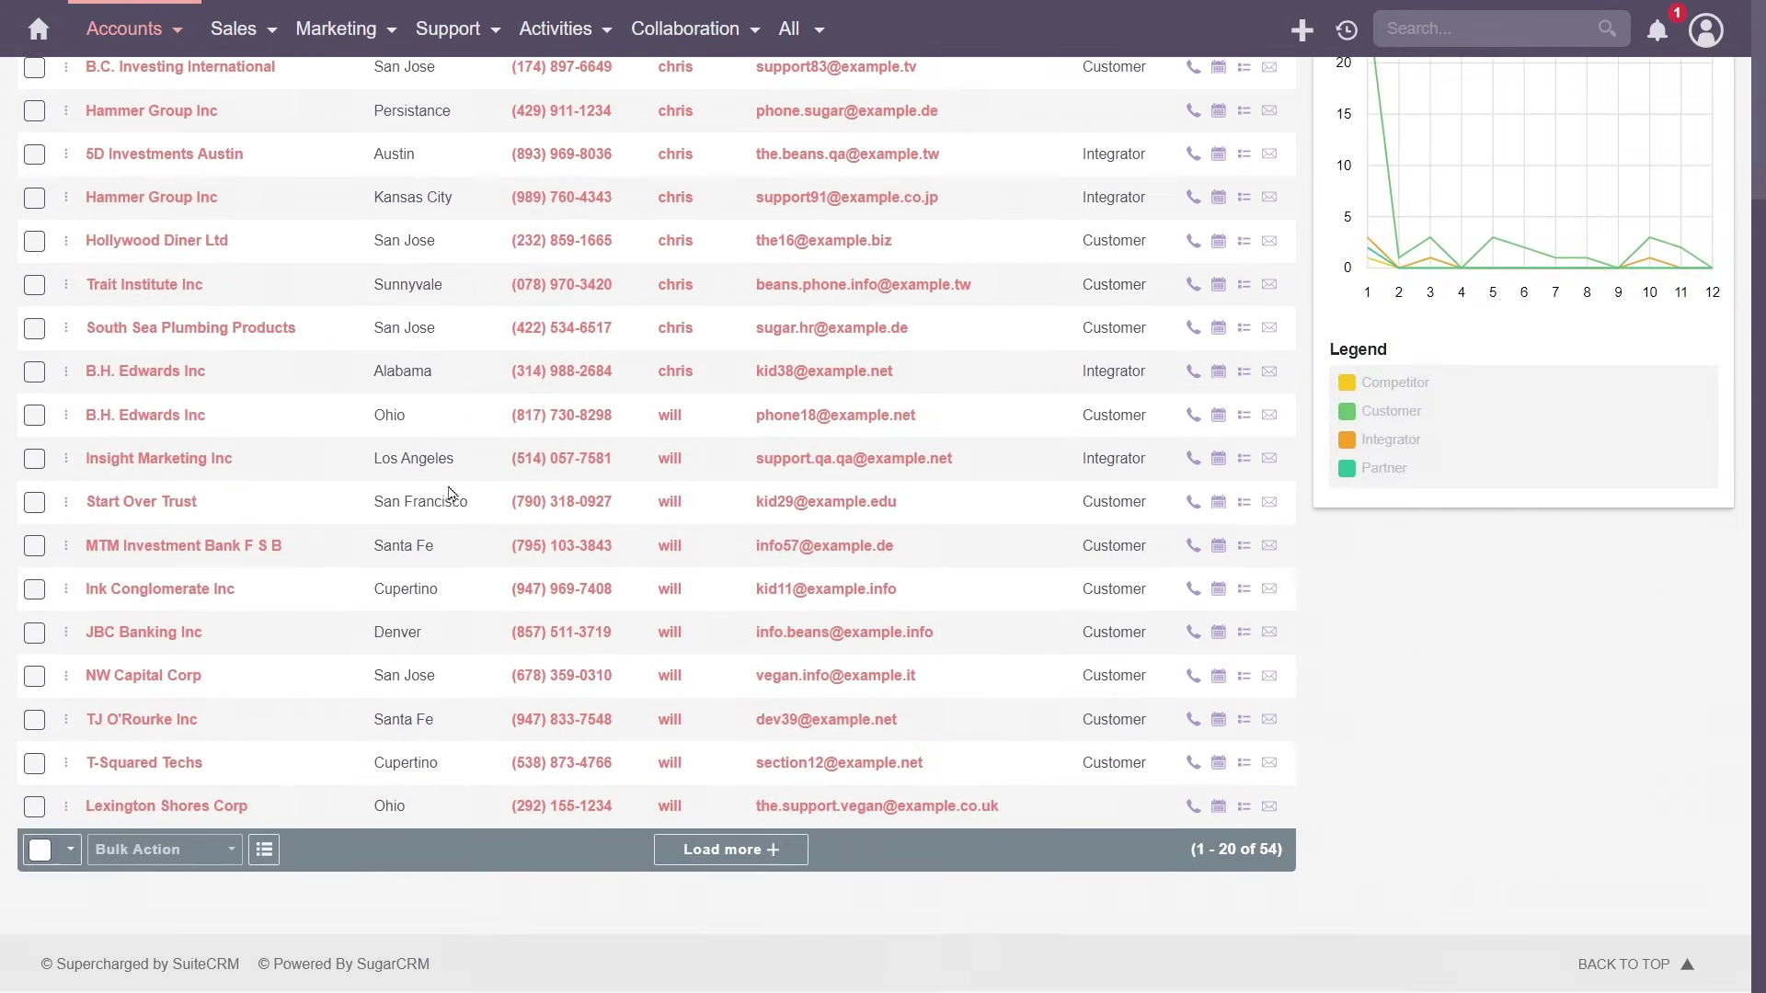
{"action": "left_click", "coordinate": [148, 633]}
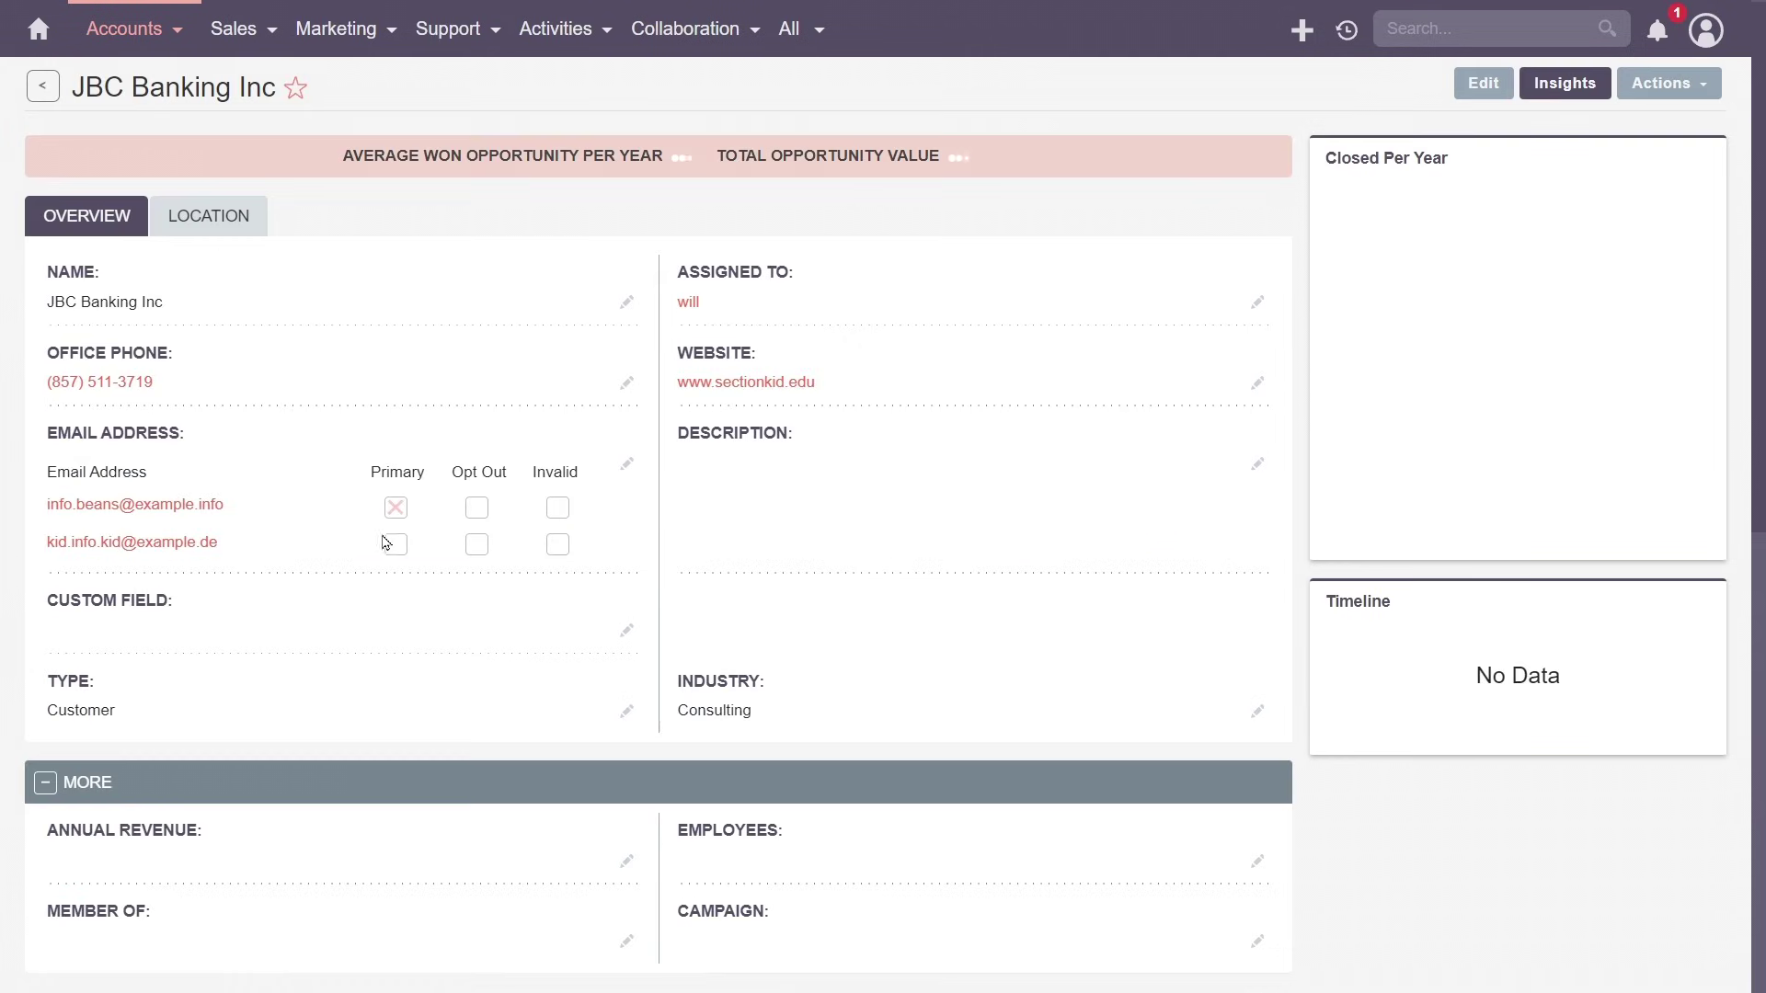
{"action": "scroll", "coordinate": [1527, 497], "scroll_direction": "down", "scroll_amount": 7}
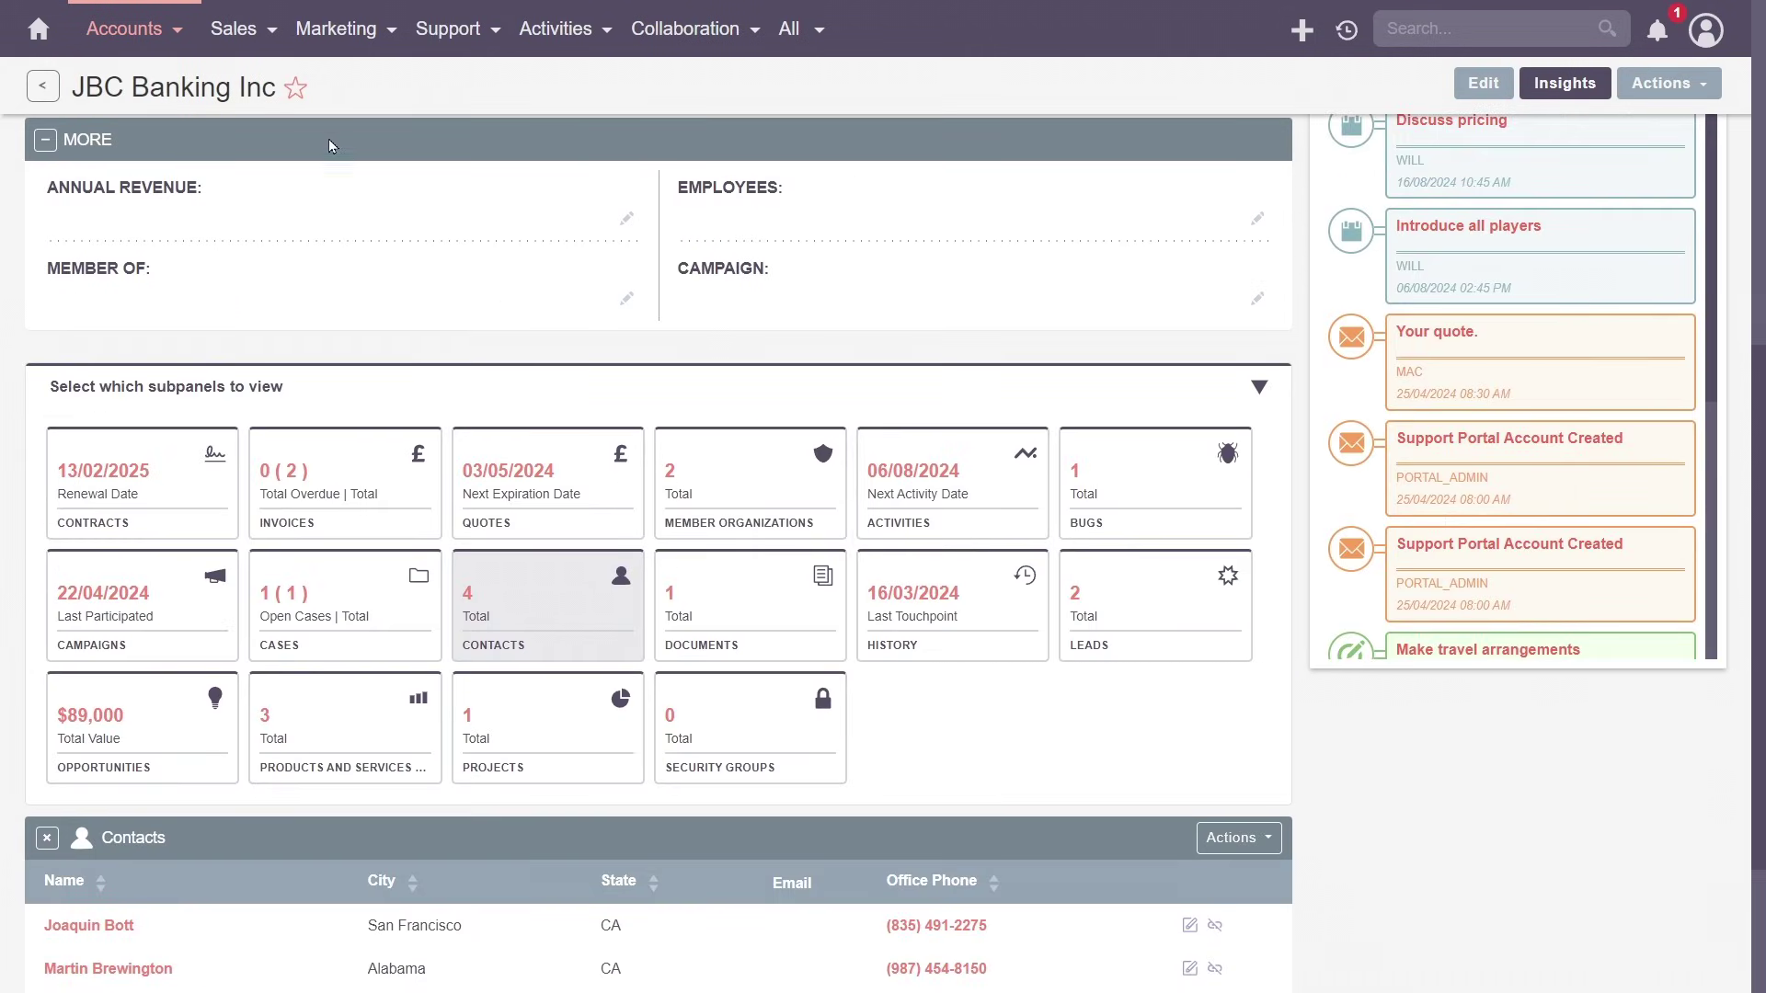
- Go to Sales > Contacts > View Contacts to list all contacts
{"action": "mouse_move", "coordinate": [242, 62]}
{"action": "mouse_move", "coordinate": [322, 174]}
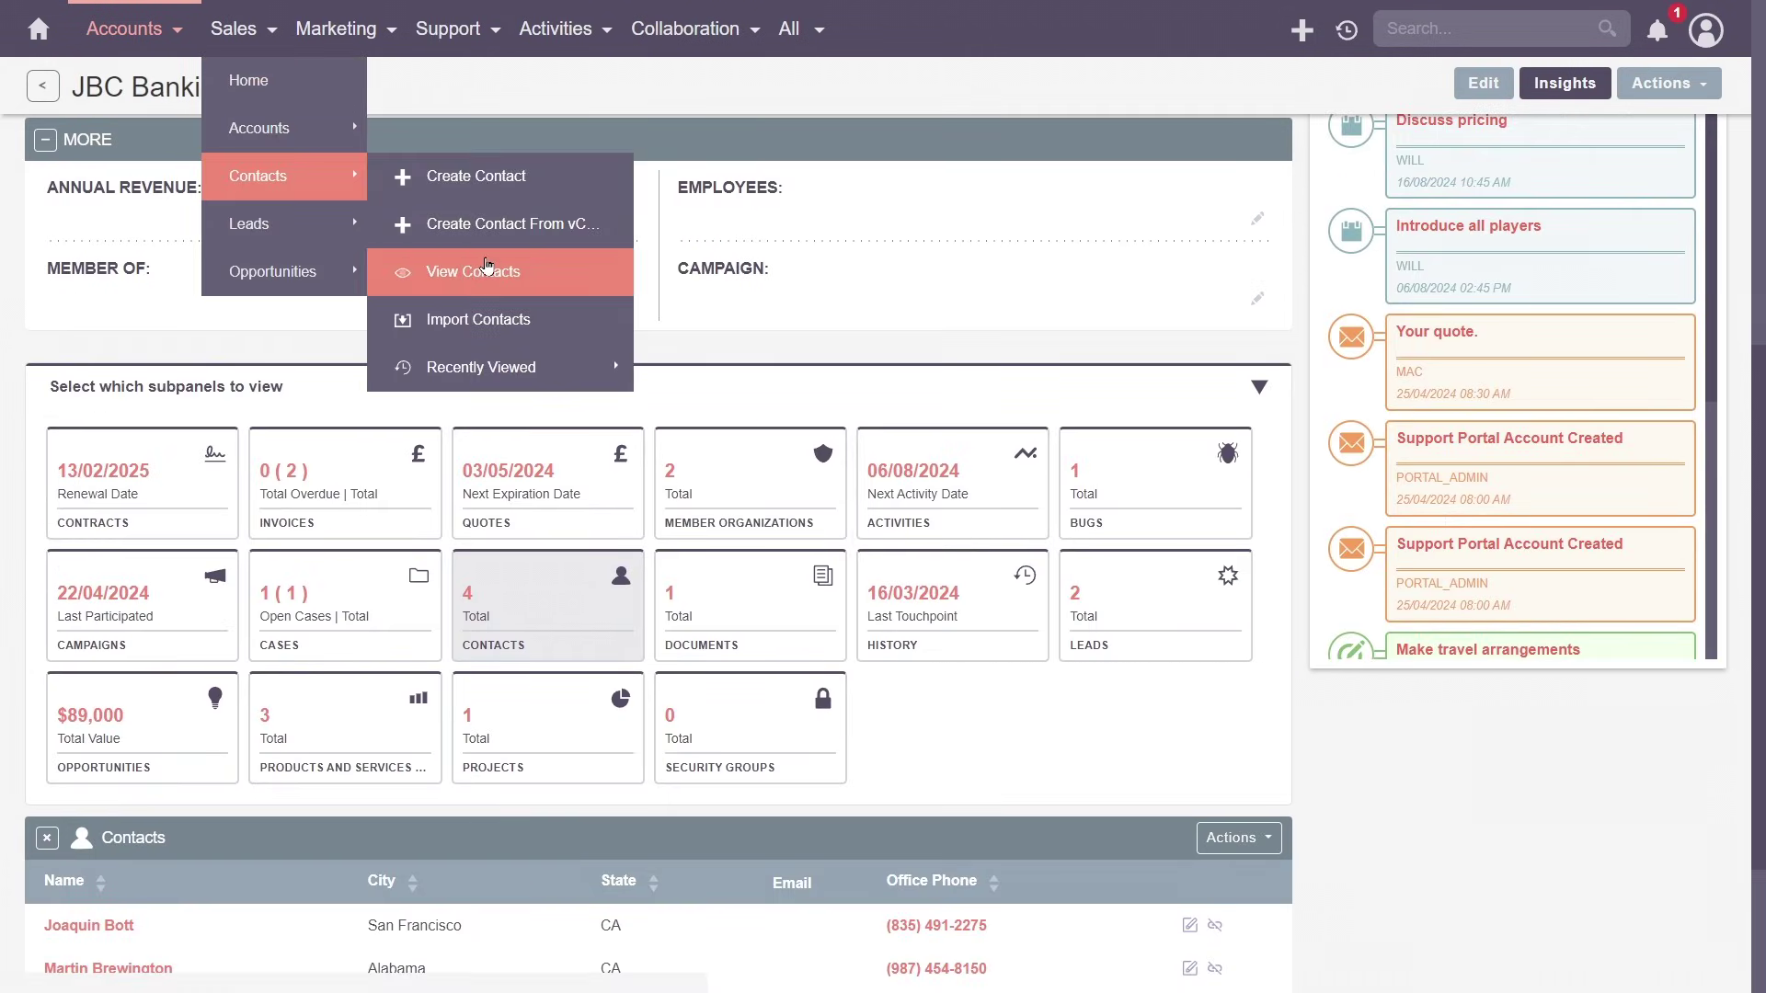
{"action": "left_click", "coordinate": [487, 270]}
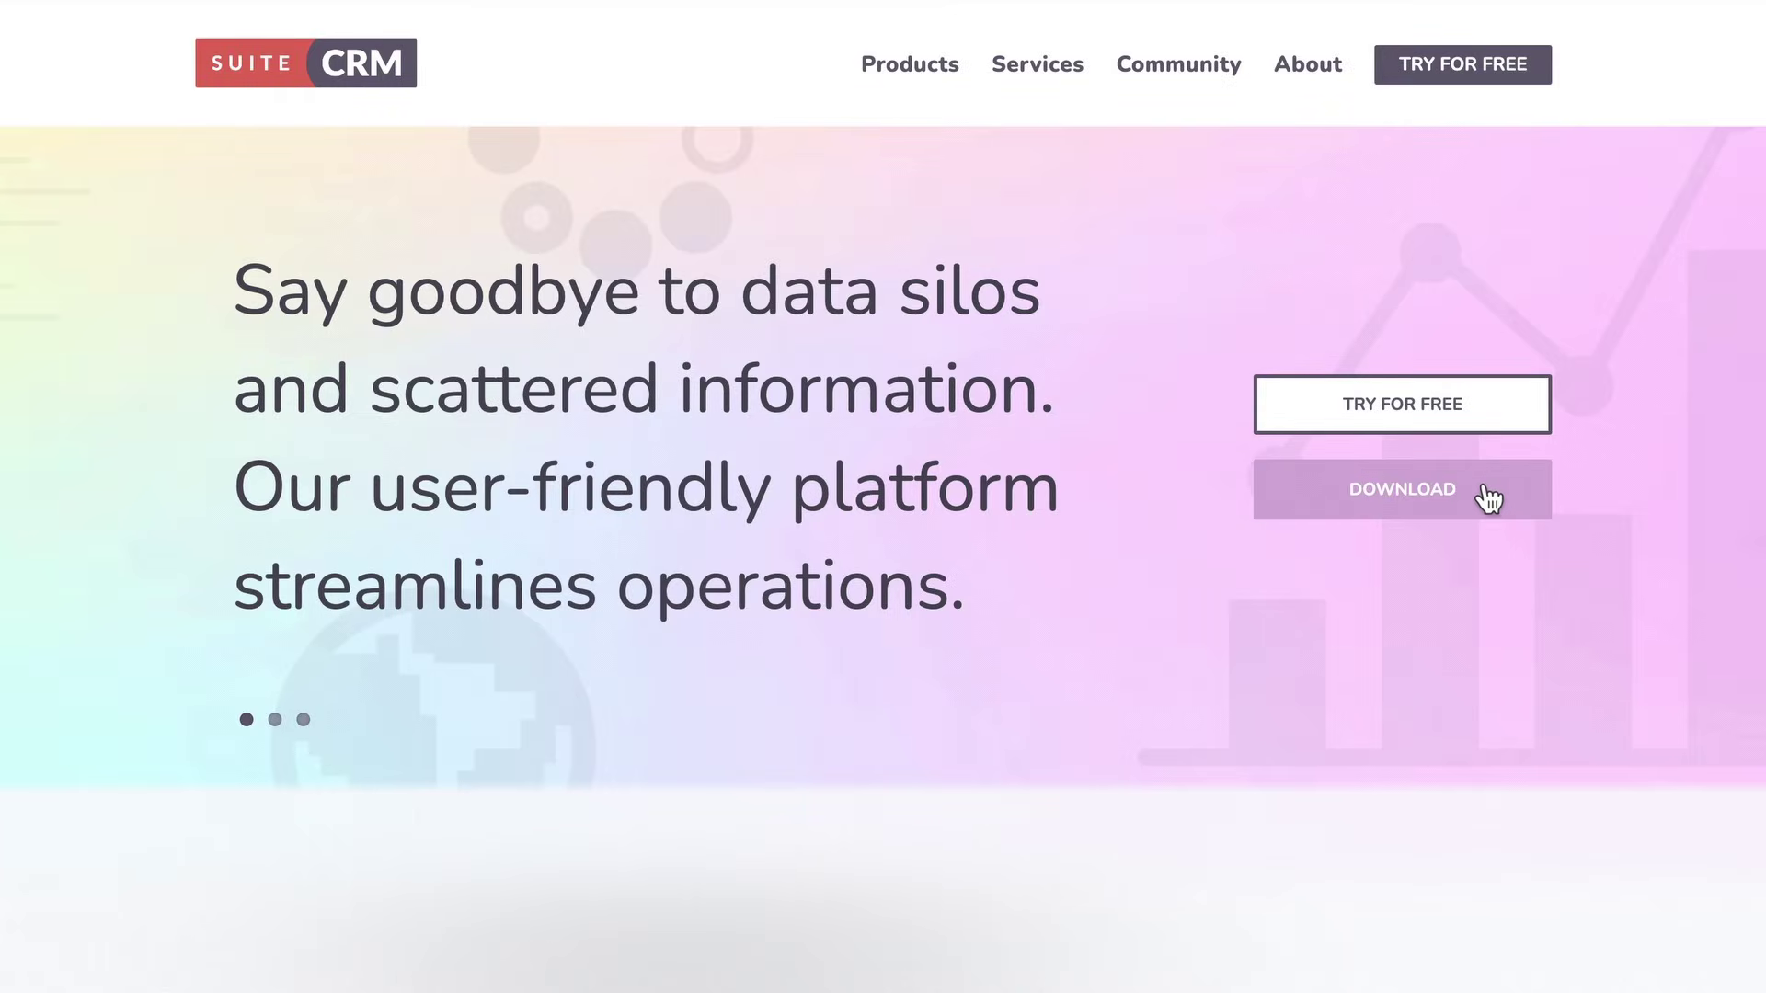
- Open the Download SuiteCRM page offering SuiteCRM 7.14 and 8.6 from suitecrm.com
{"action": "left_click", "coordinate": [1488, 501]}
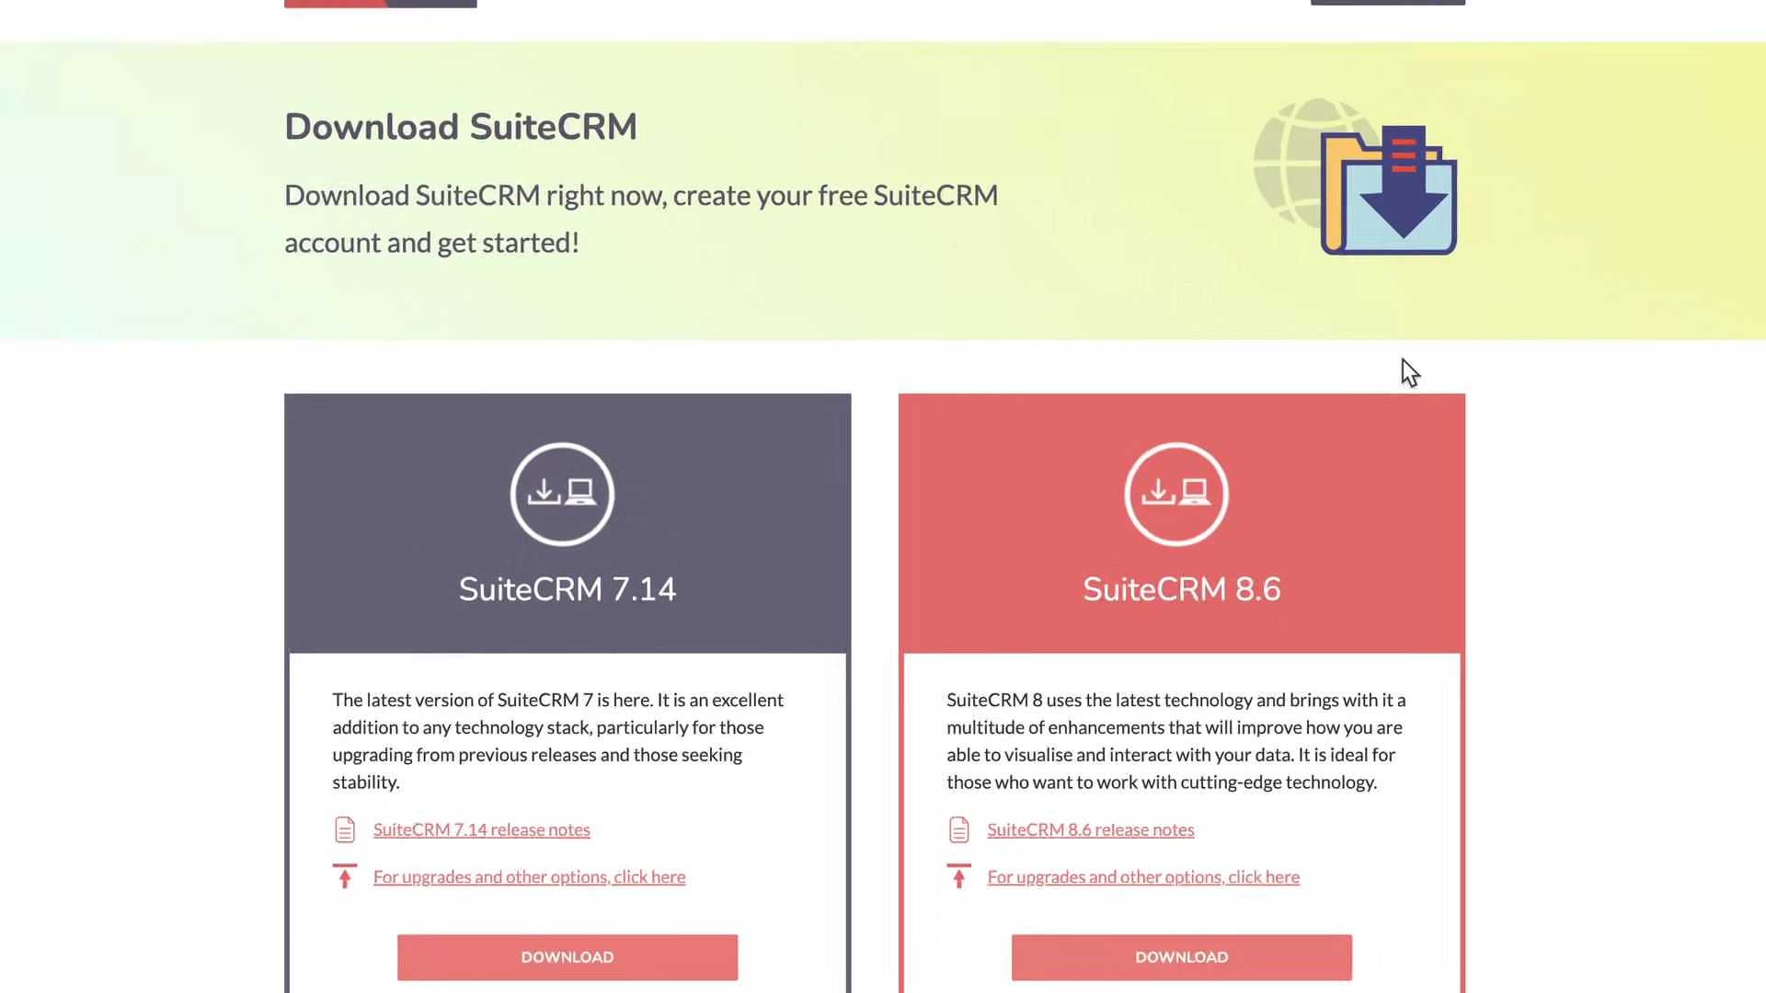